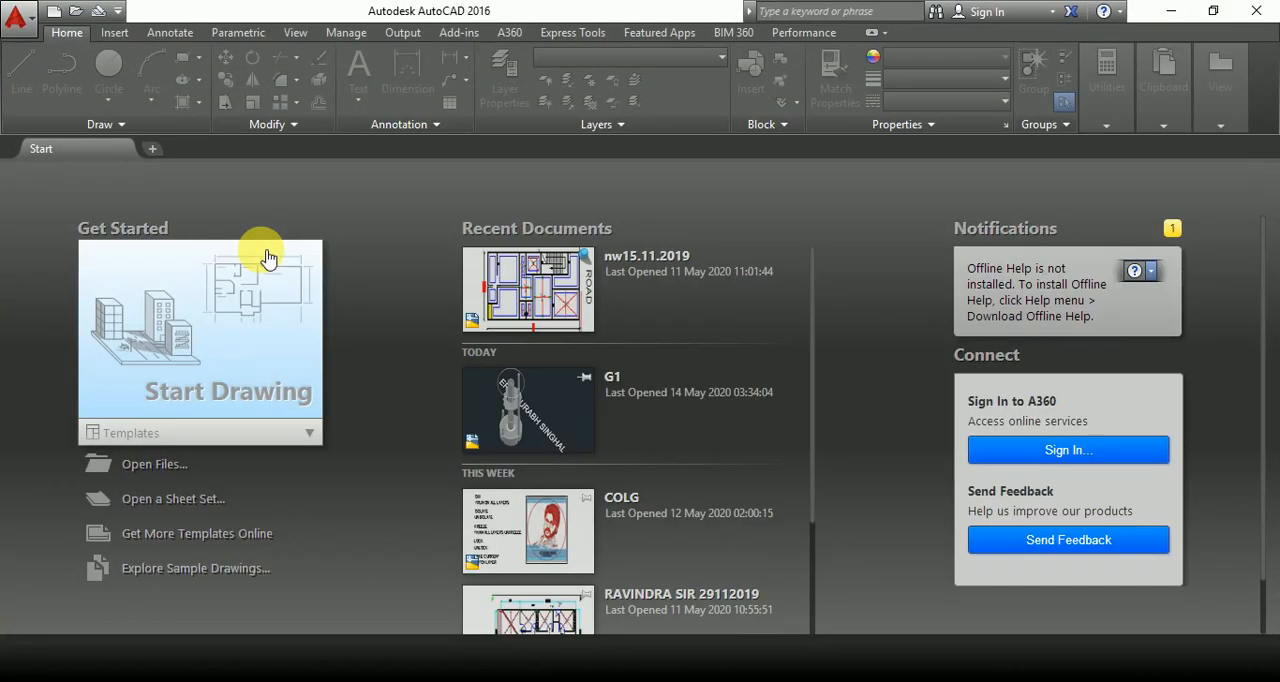
Open the recent drawing G1 and look over its stepped disc, toothed wheel and notched plate.
left_click(590, 428)
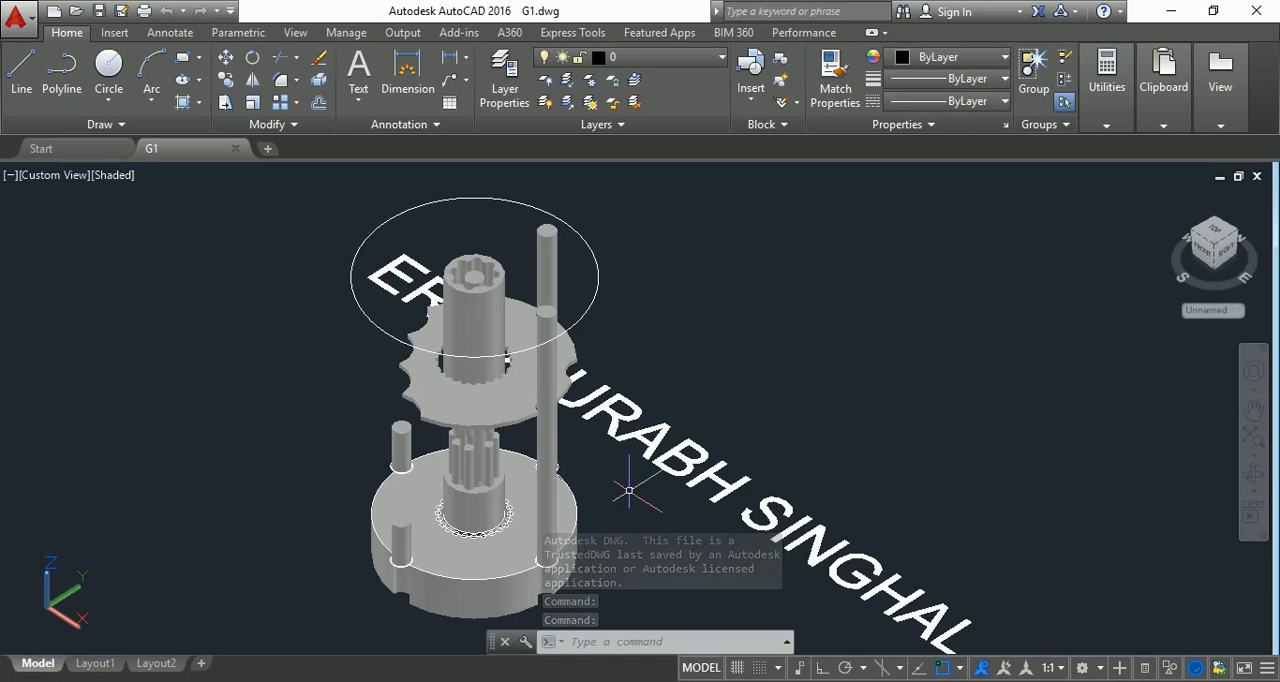
scroll(837, 420, "down", 10)
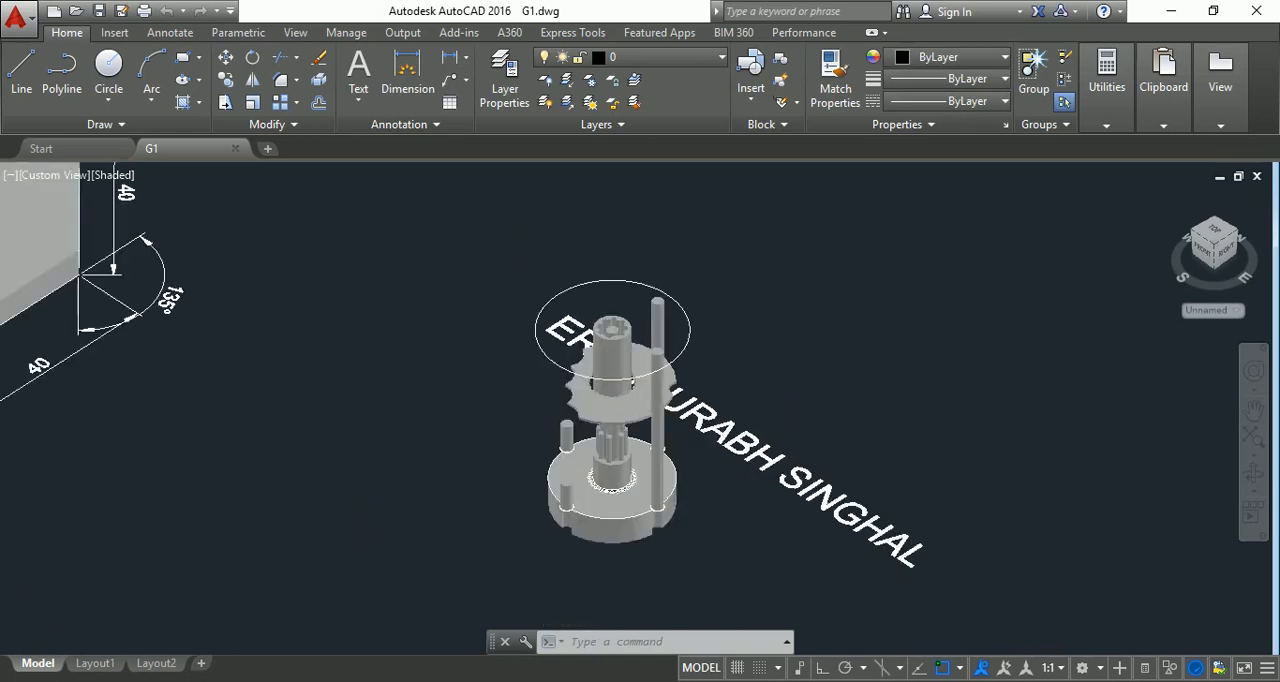
scroll(861, 426, "down", 2)
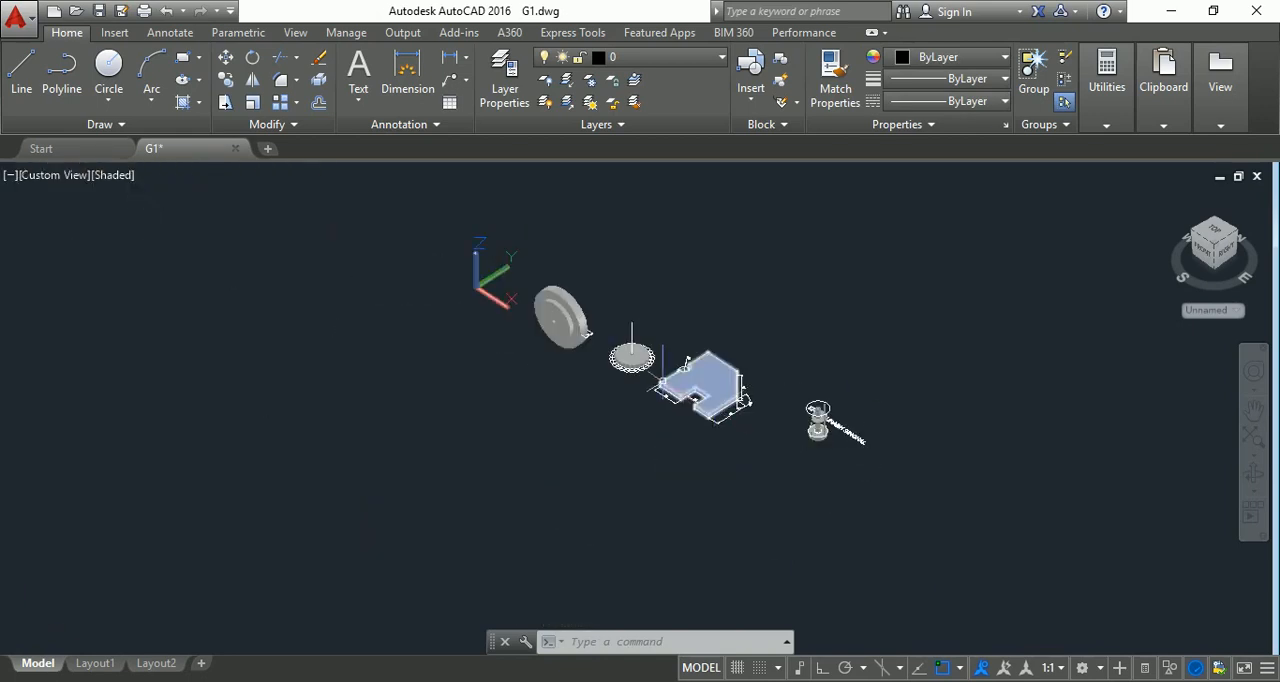
scroll(656, 390, "up", 3)
scroll(420, 241, "up", 5)
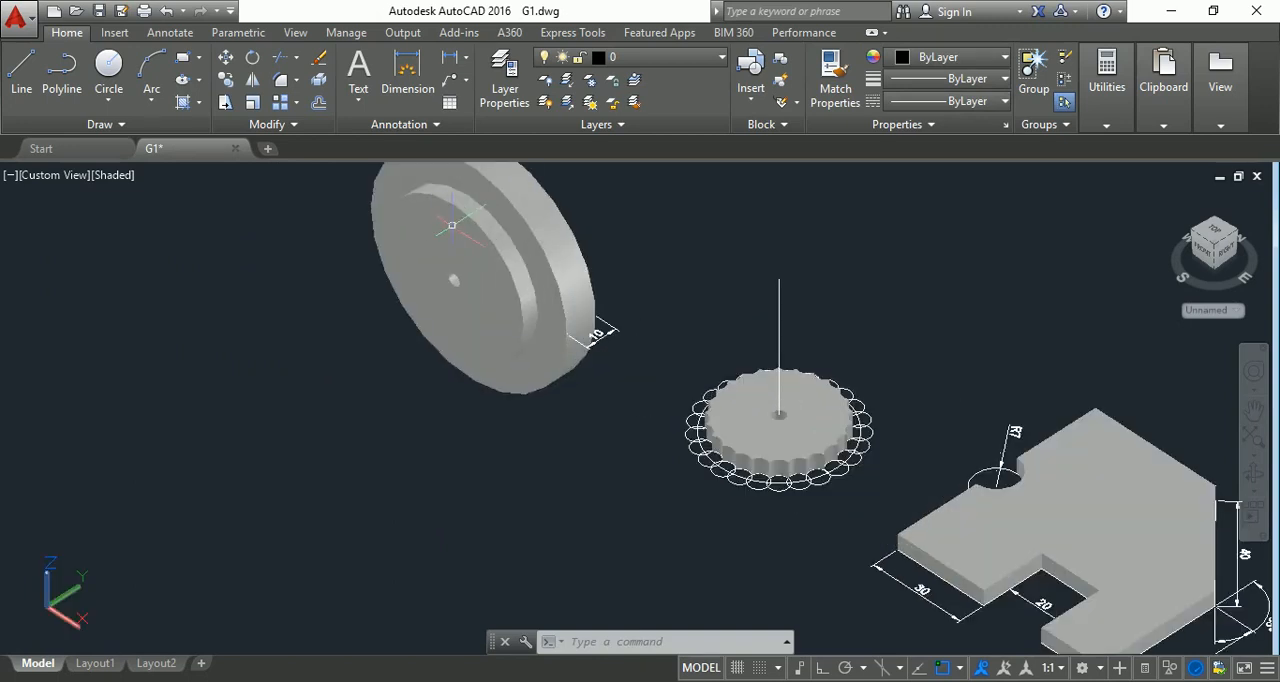
scroll(535, 249, "down", 3)
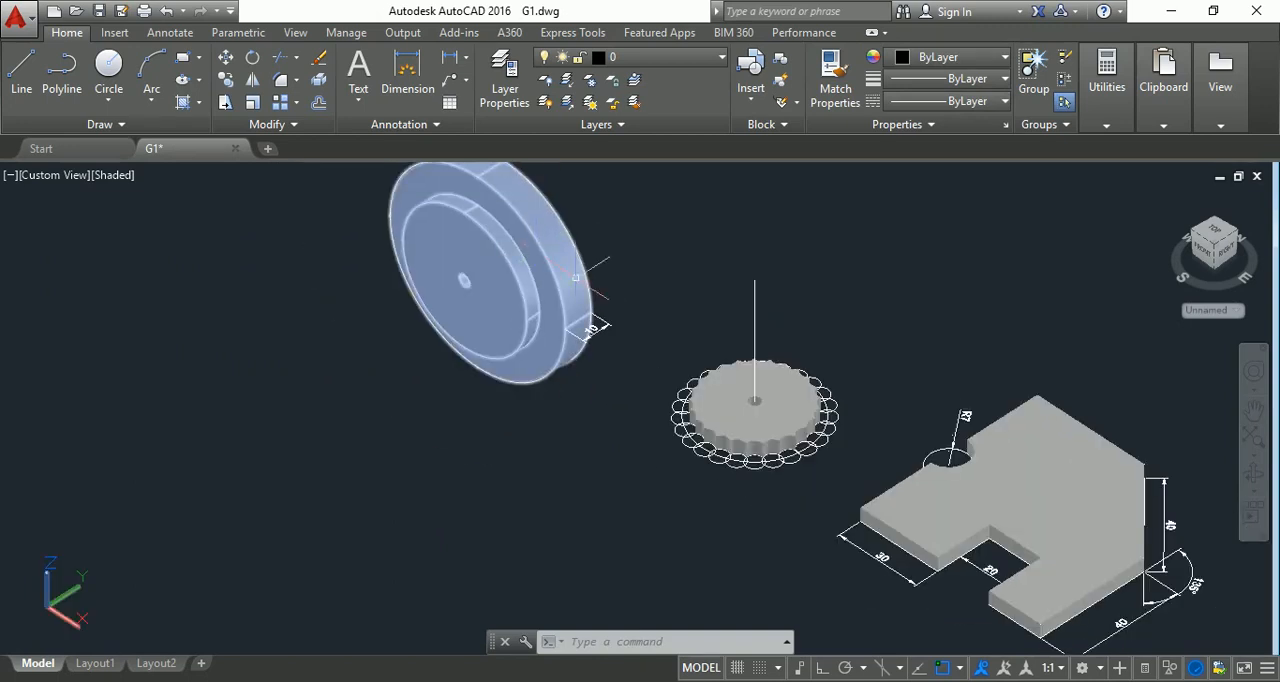
scroll(780, 410, "up", 3)
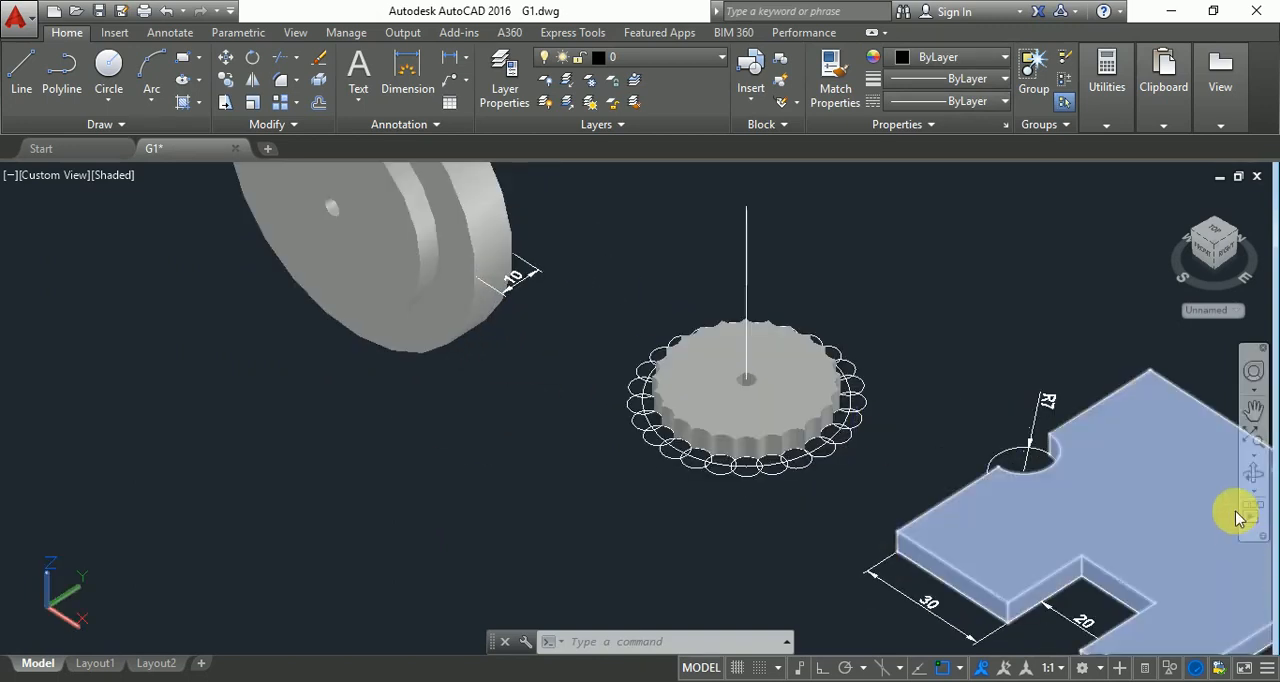
Orbit the 3D model to examine the toothed wheel and the dimensioned notched plate from several sides.
left_click(1254, 478)
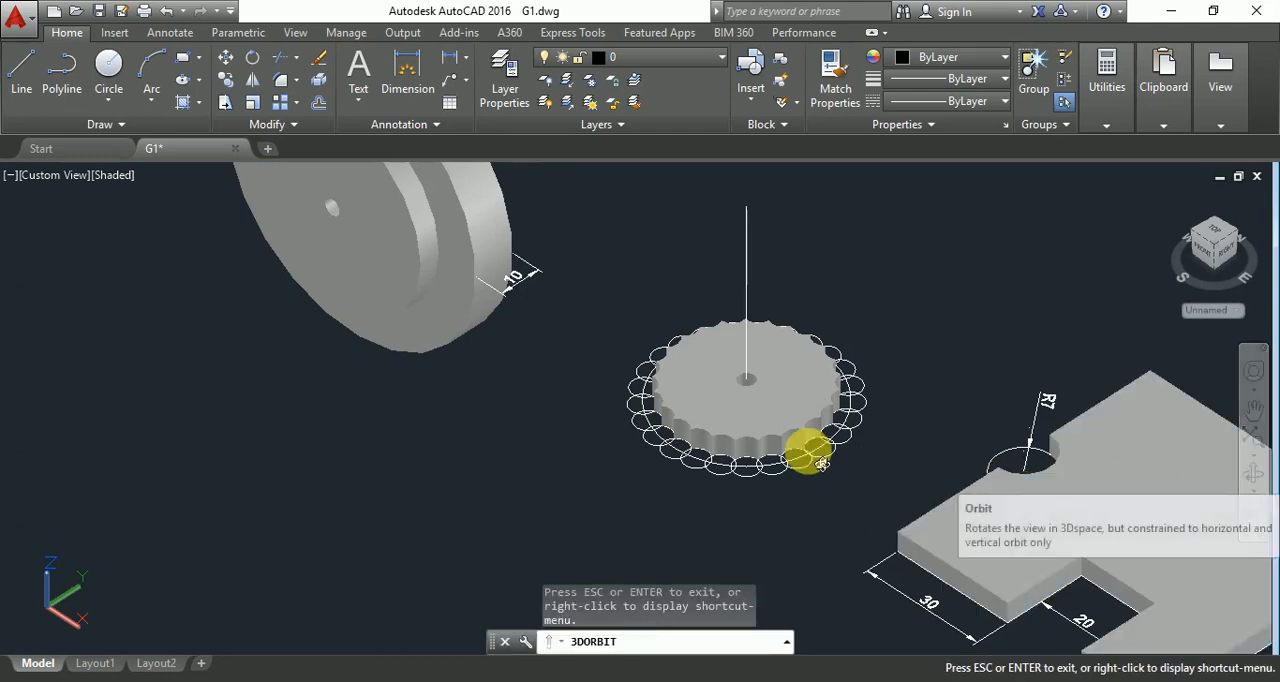
left_click_drag(808, 448, 838, 500)
scroll(838, 500, "up", 5)
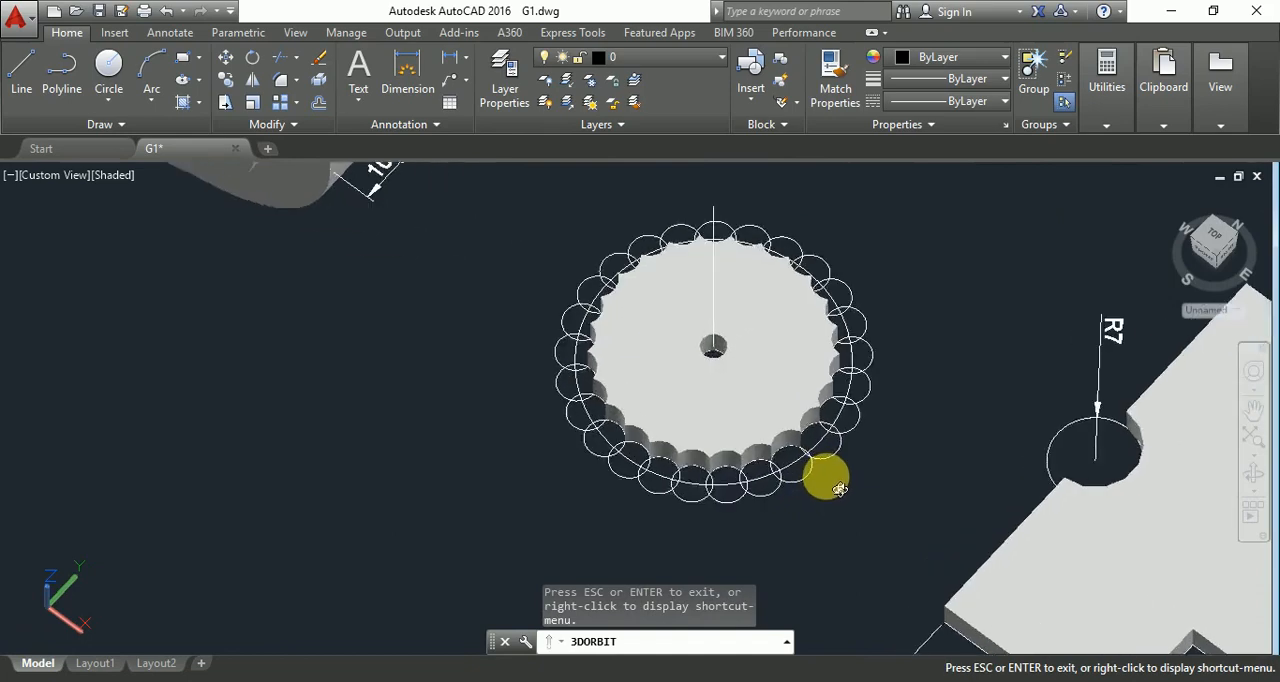
left_click_drag(822, 416, 1087, 374)
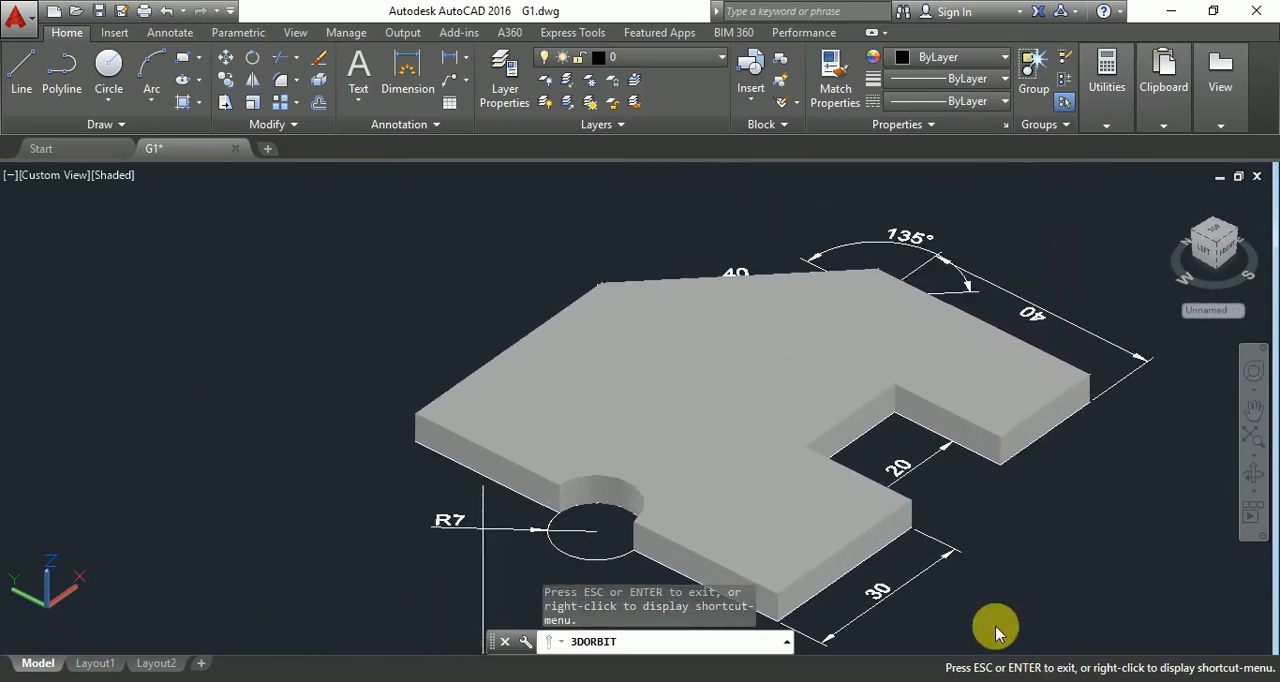
left_click_drag(1024, 614, 940, 575)
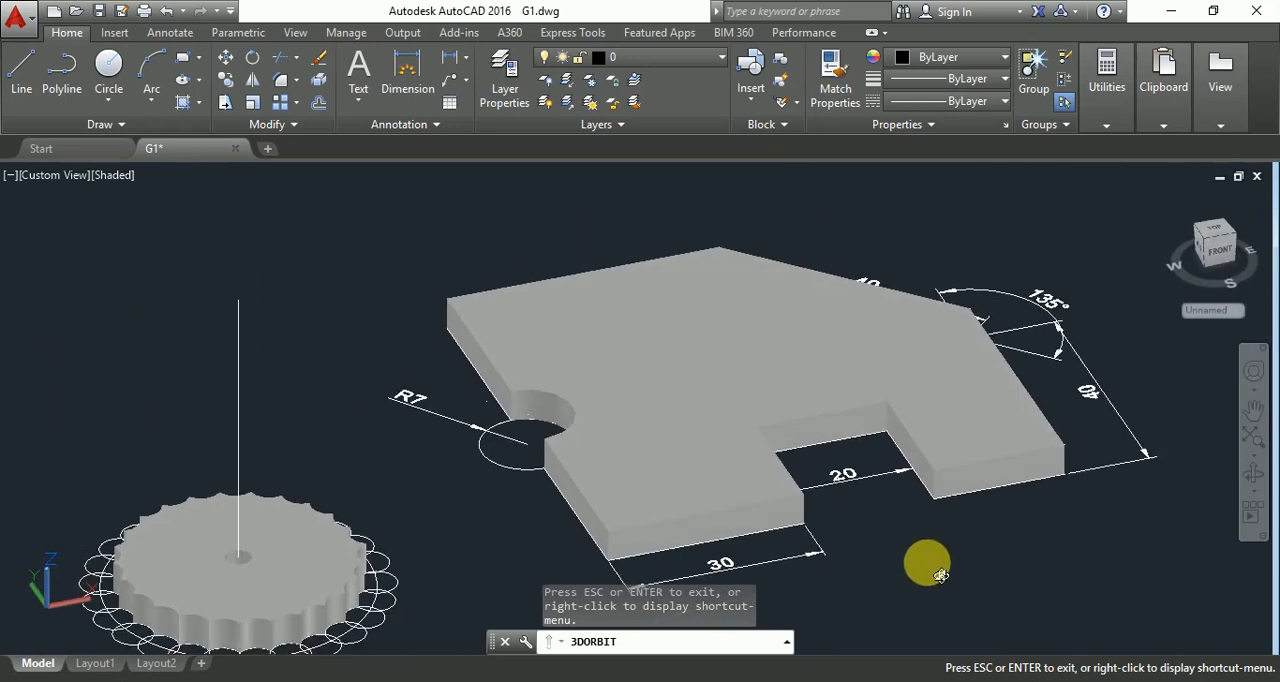
left_click_drag(880, 523, 477, 371)
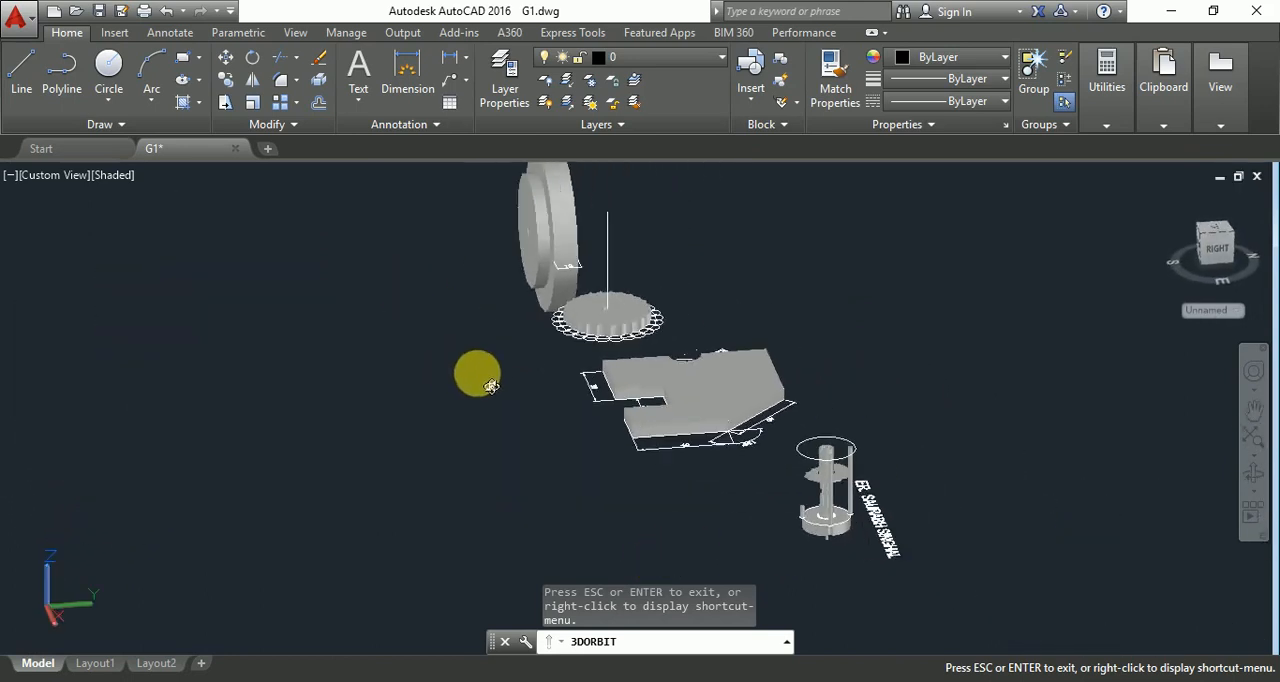
Examine the shaft assembly with its round base, rods and toothed disc from several sides, and end the orbit.
scroll(850, 535, "up", 5)
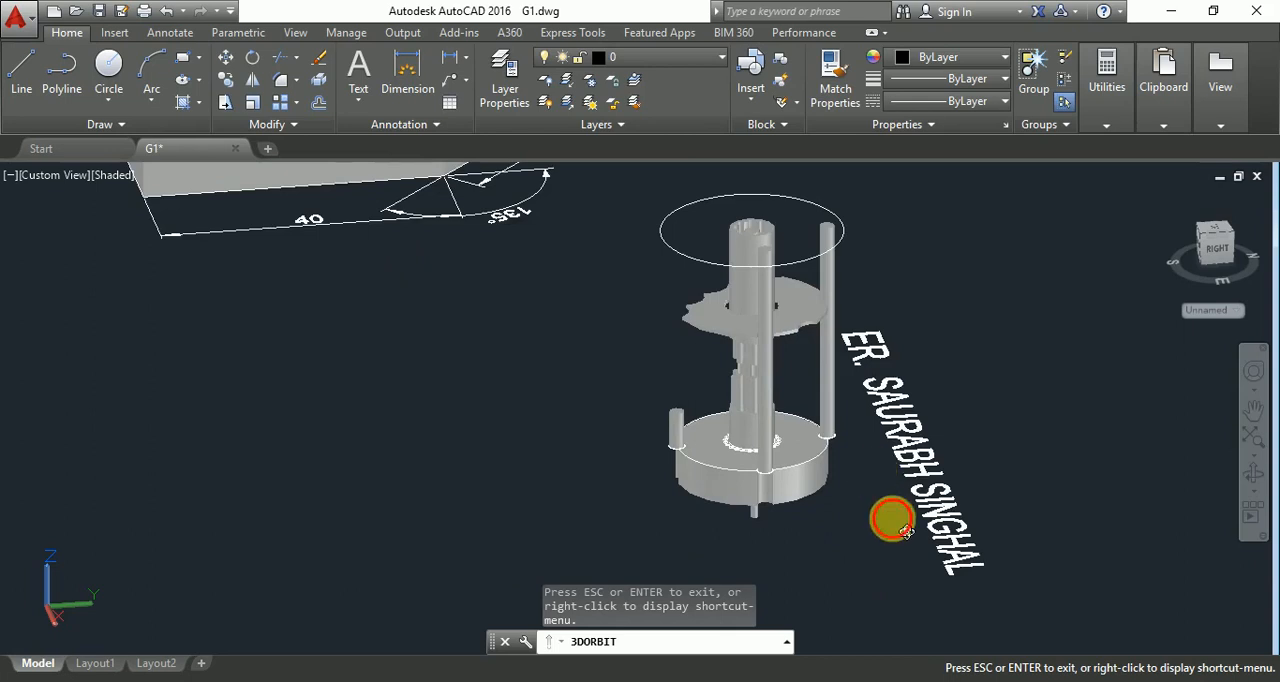
left_click_drag(894, 523, 636, 318)
scroll(611, 300, "up", 6)
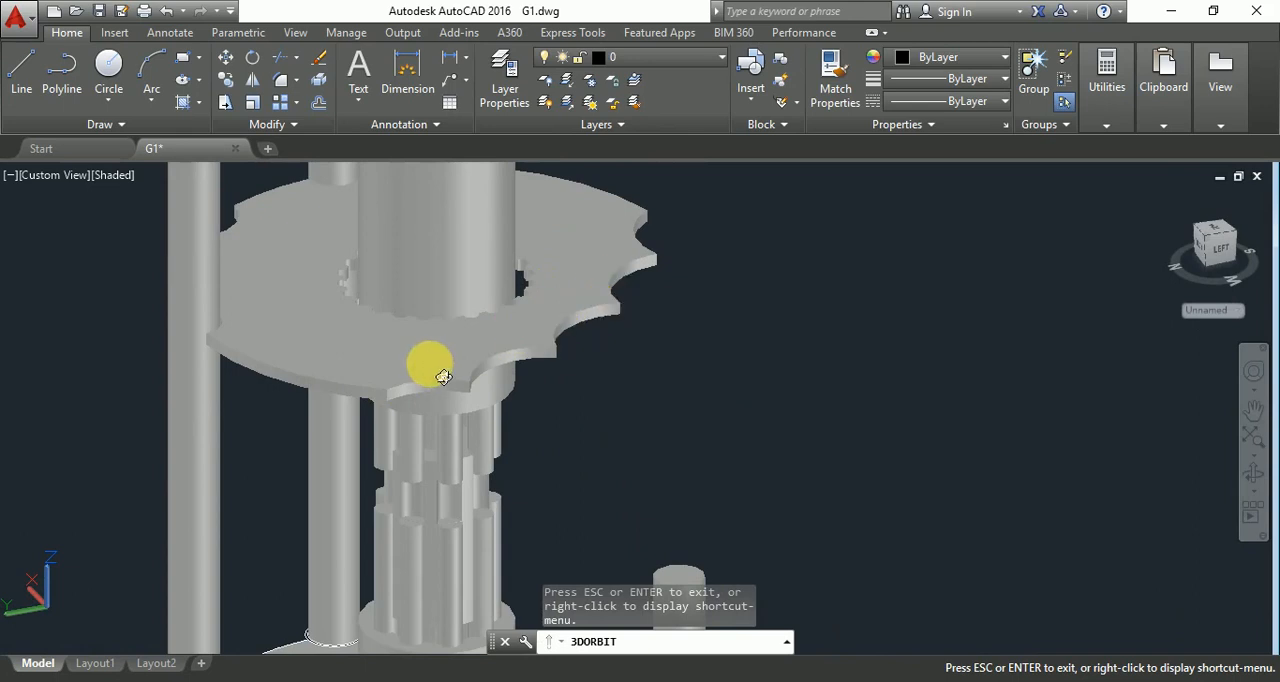
scroll(443, 376, "down", 4)
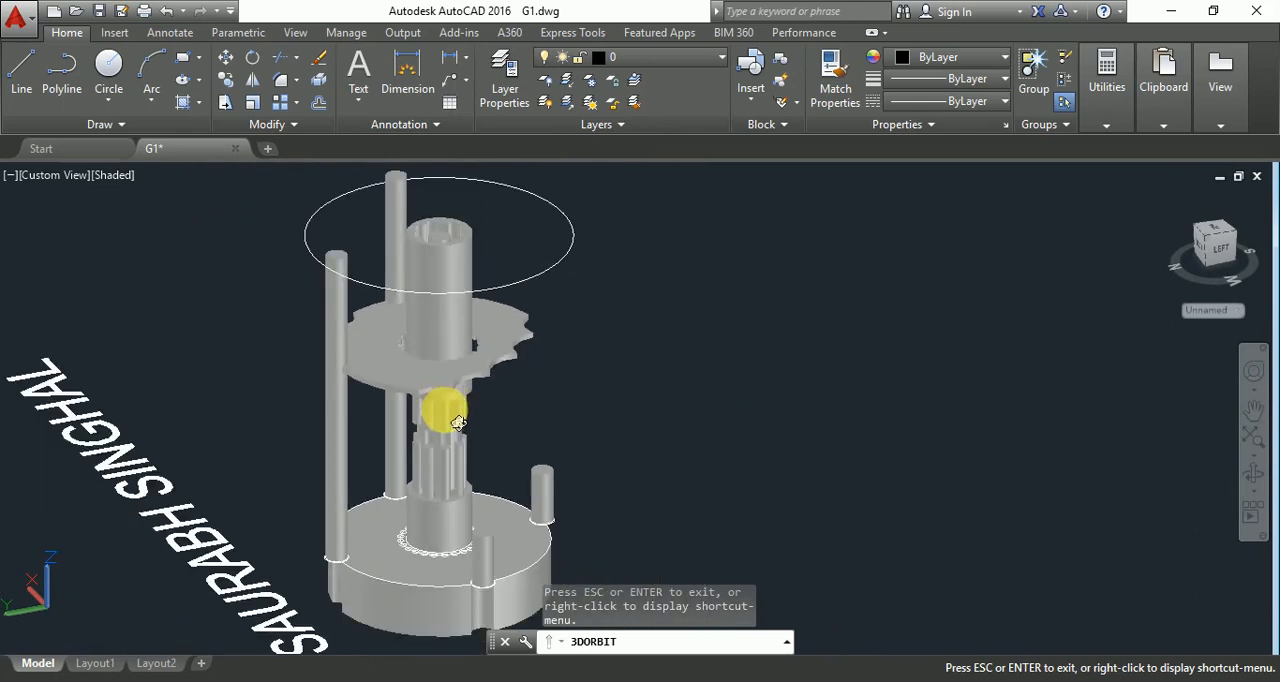
left_click_drag(728, 434, 744, 440)
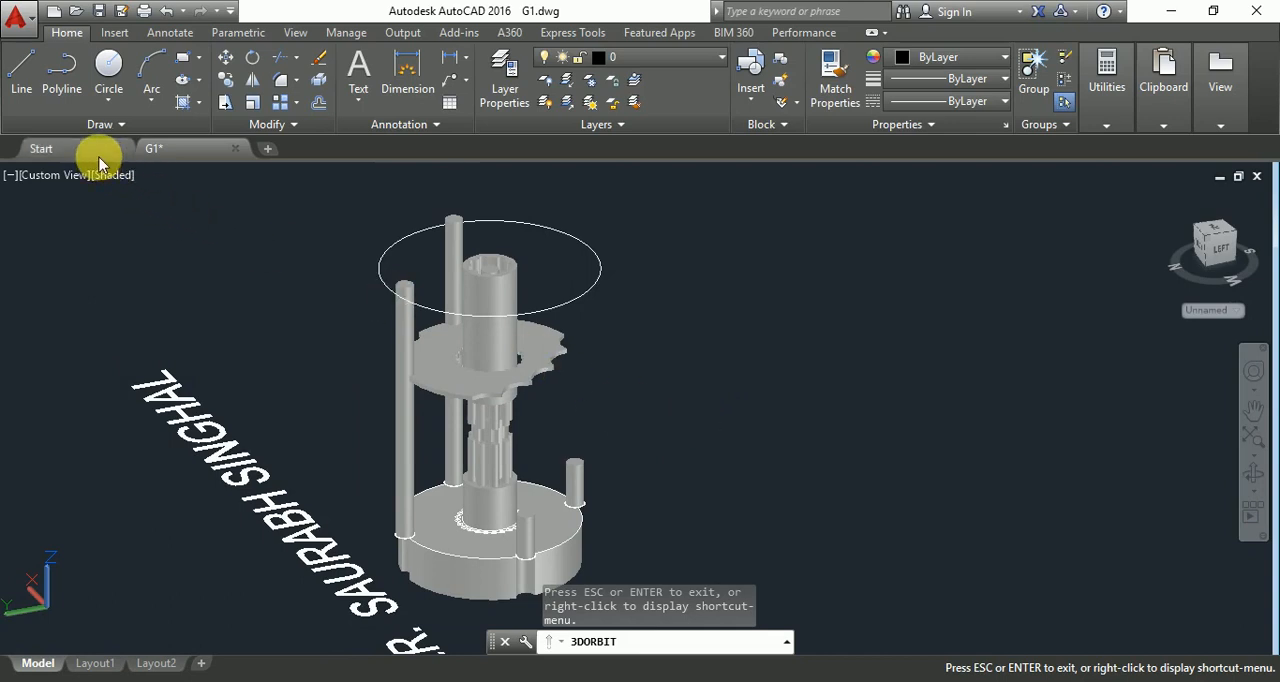
key("Escape")
key("Escape")
key("Escape")
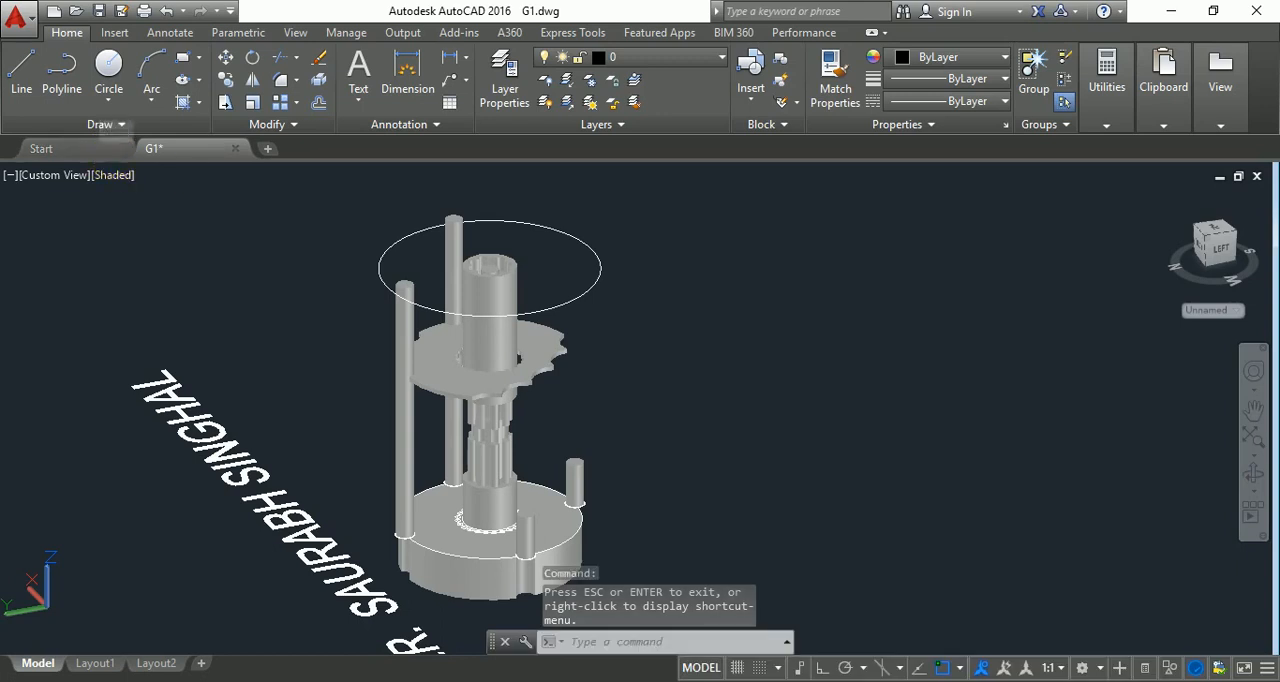
Return to the Start page, view the Desktop contents in the file selection dialog, and dismiss it.
left_click(85, 148)
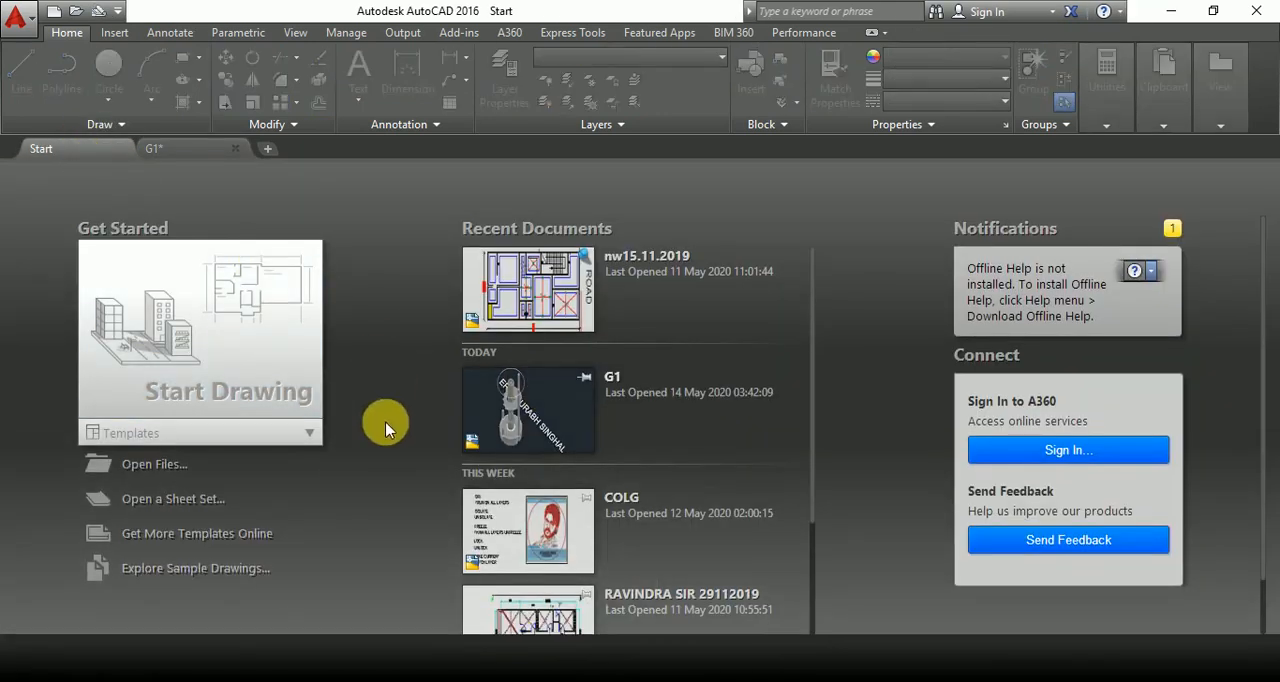
scroll(530, 510, "down", 5)
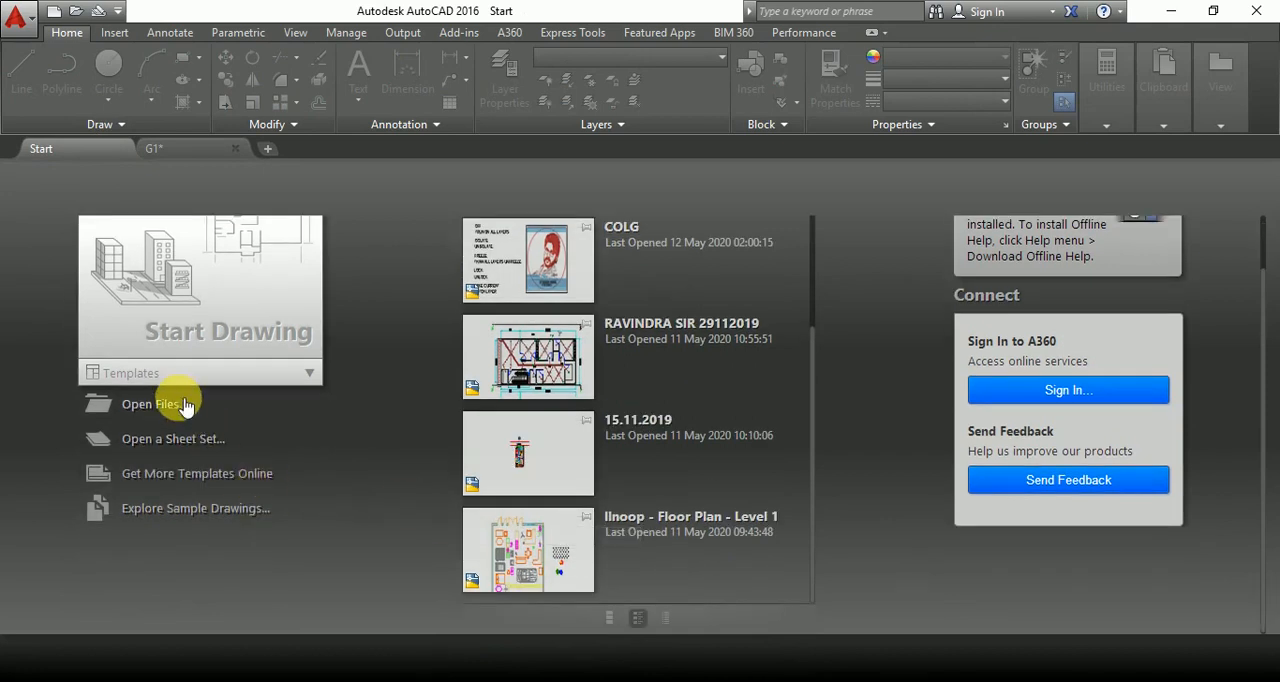
left_click(152, 404)
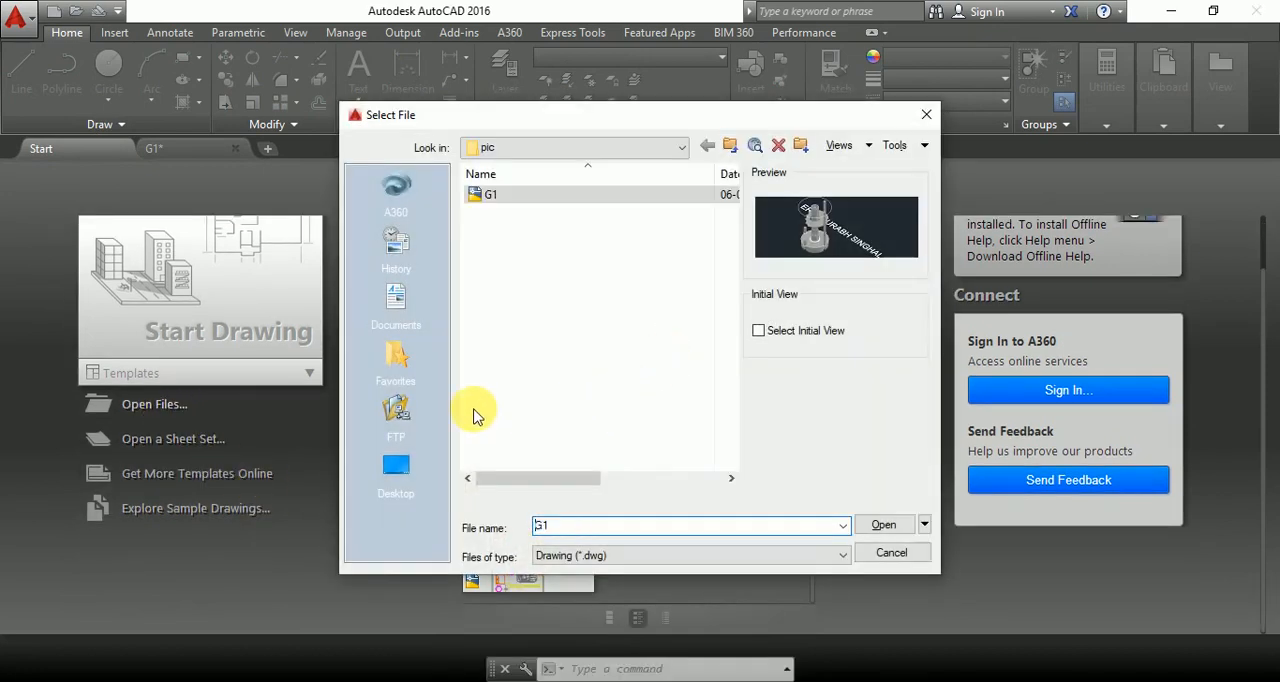
left_click(406, 468)
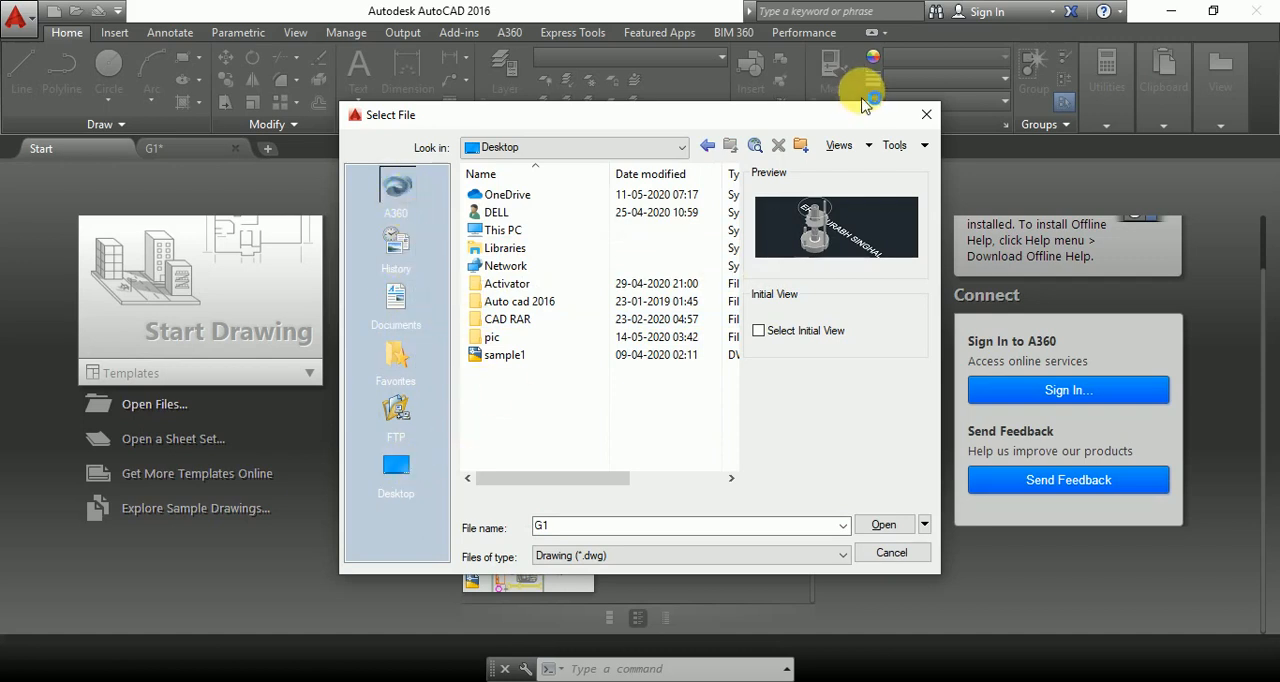
left_click(927, 117)
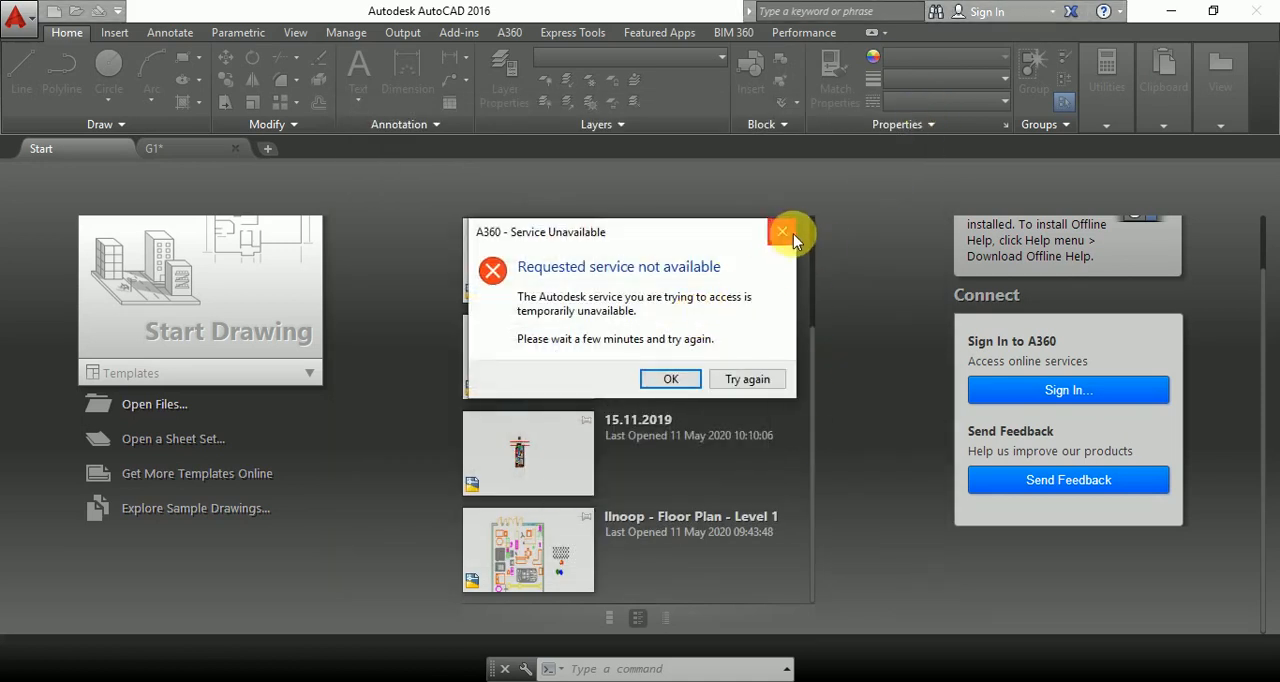
left_click(783, 232)
Reopen the file selection dialog and browse to the CAD RAR folder on the Desktop.
scroll(680, 380, "up", 1)
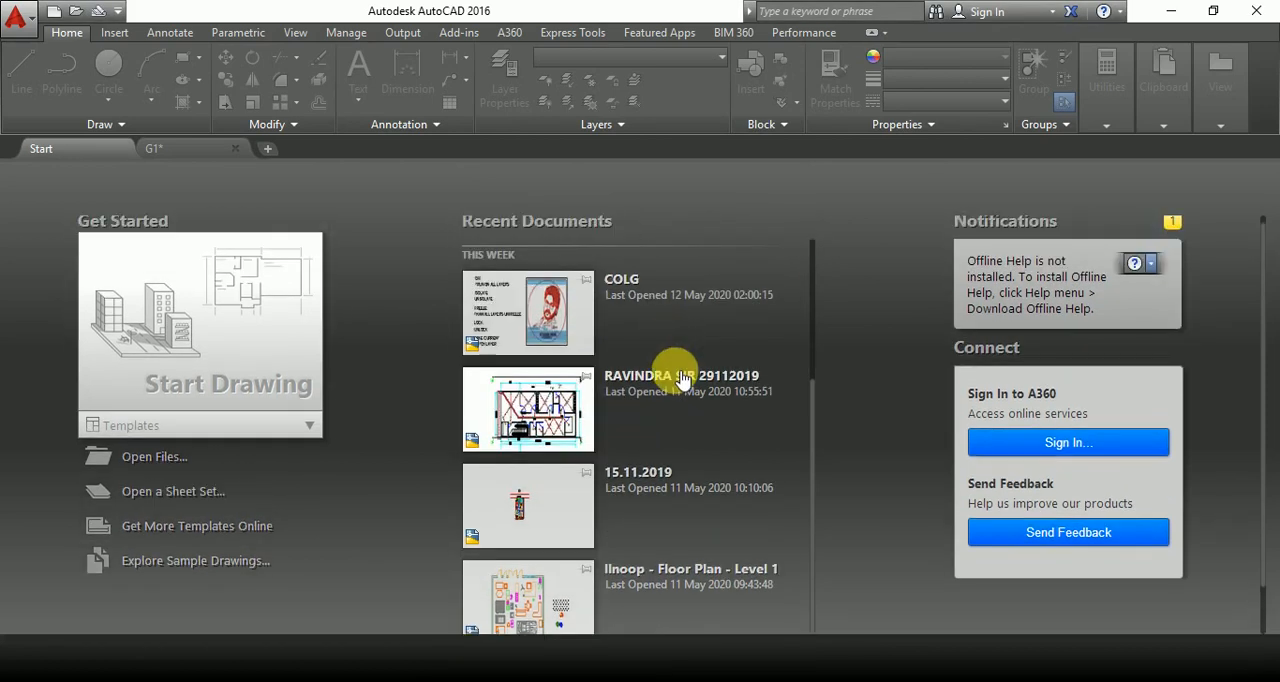
scroll(640, 375, "up", 2)
scroll(680, 378, "down", 3)
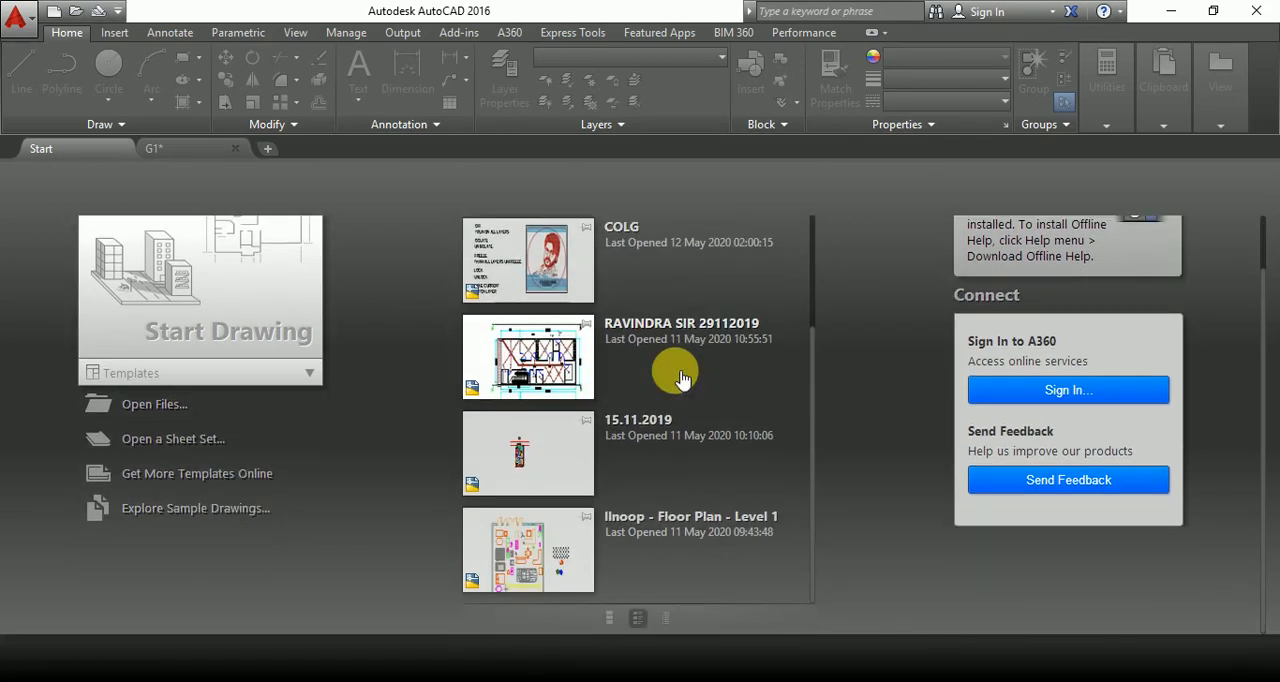
scroll(680, 378, "up", 1)
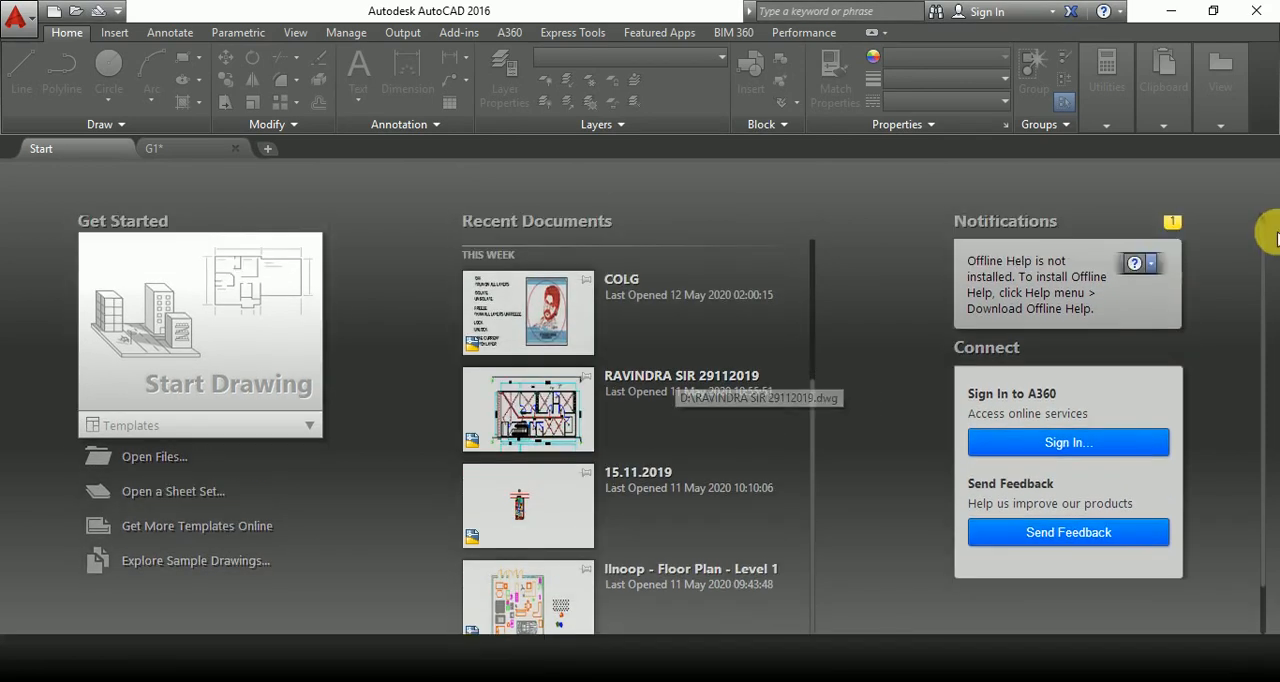
left_click(148, 458)
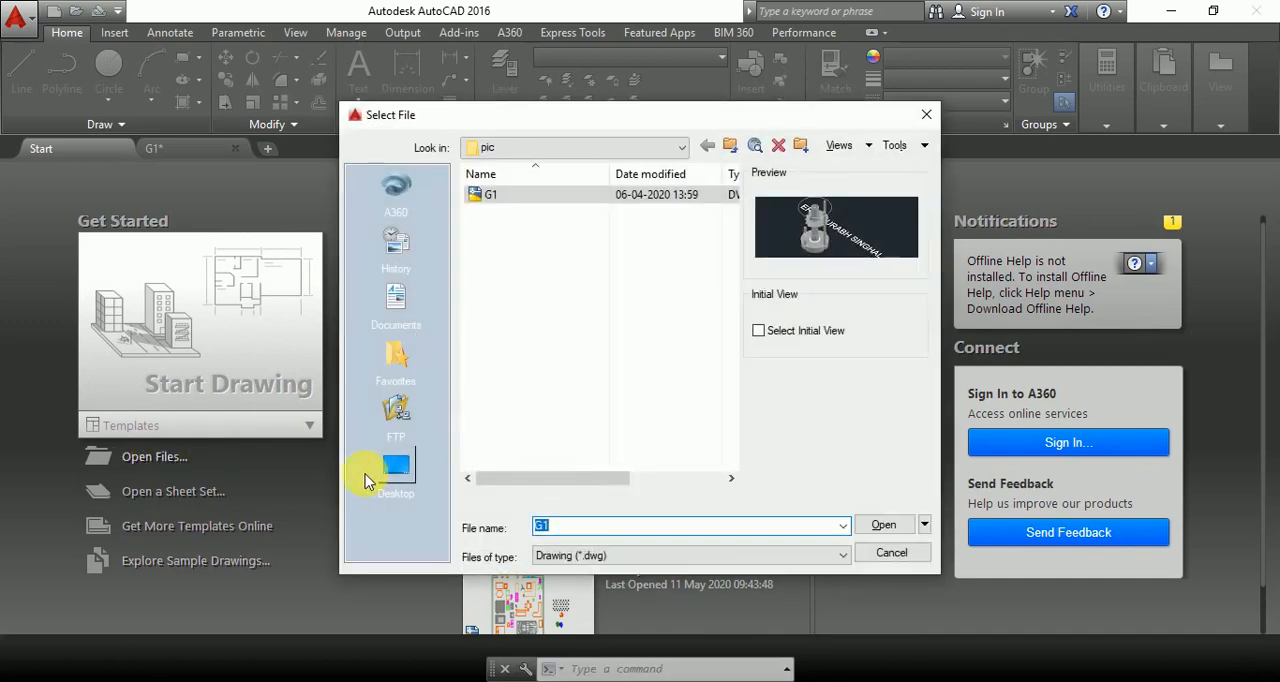
left_click(396, 470)
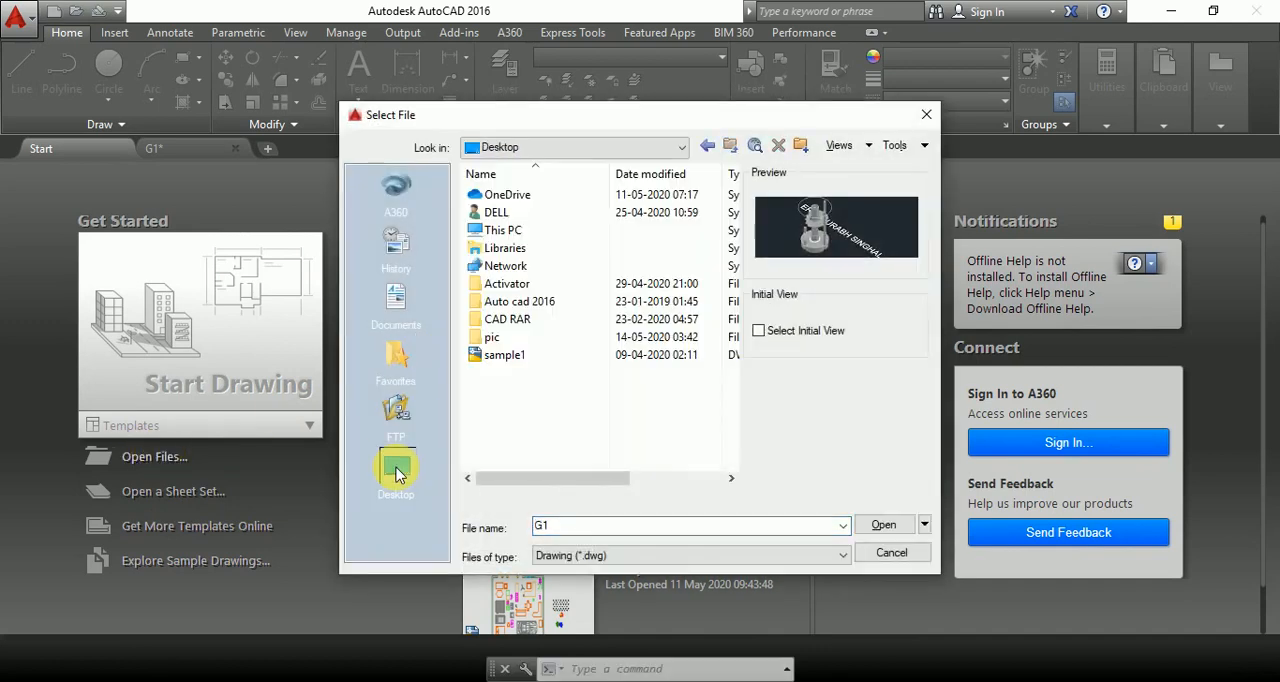
double_click(515, 319)
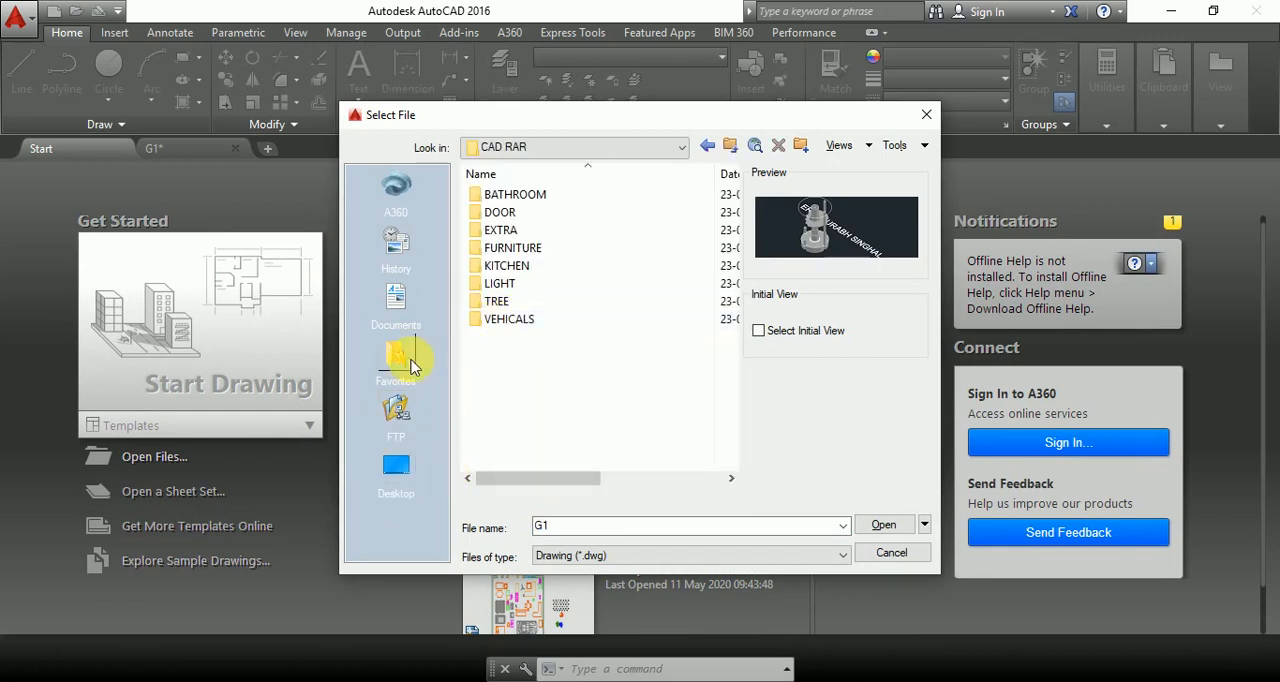
Browse to Local Disk (D:) under This PC and look through its folders and drawing files.
left_click(396, 470)
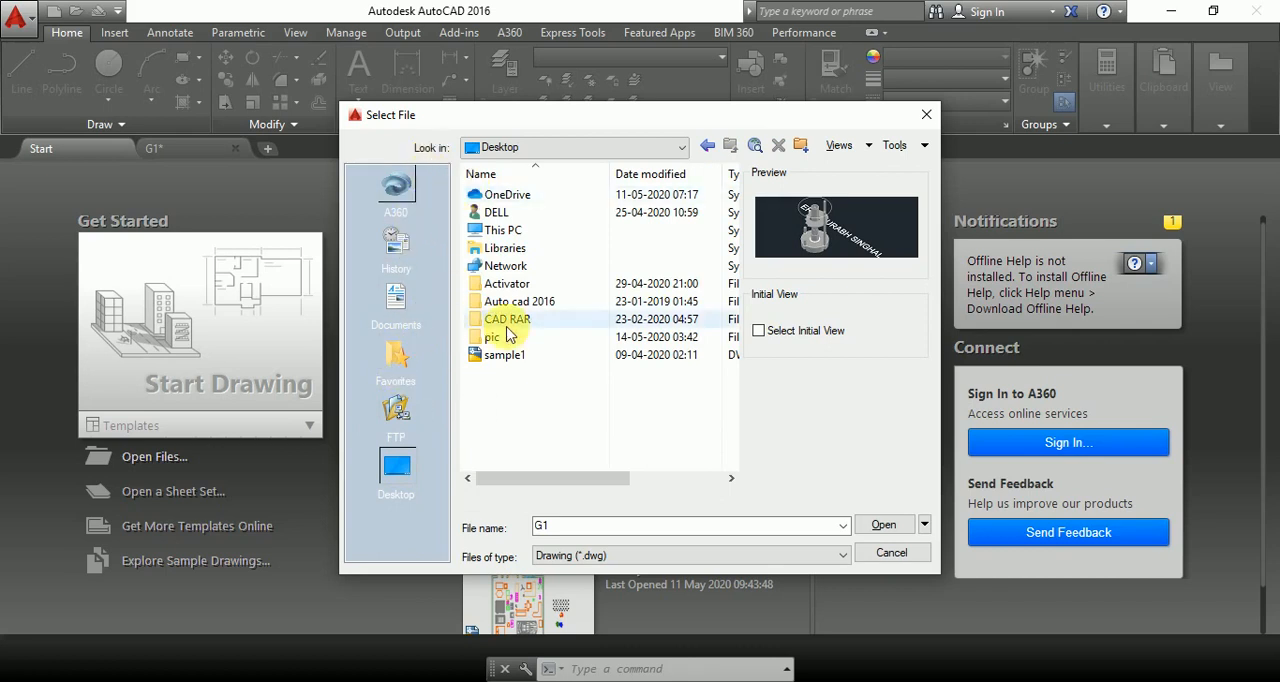
double_click(505, 231)
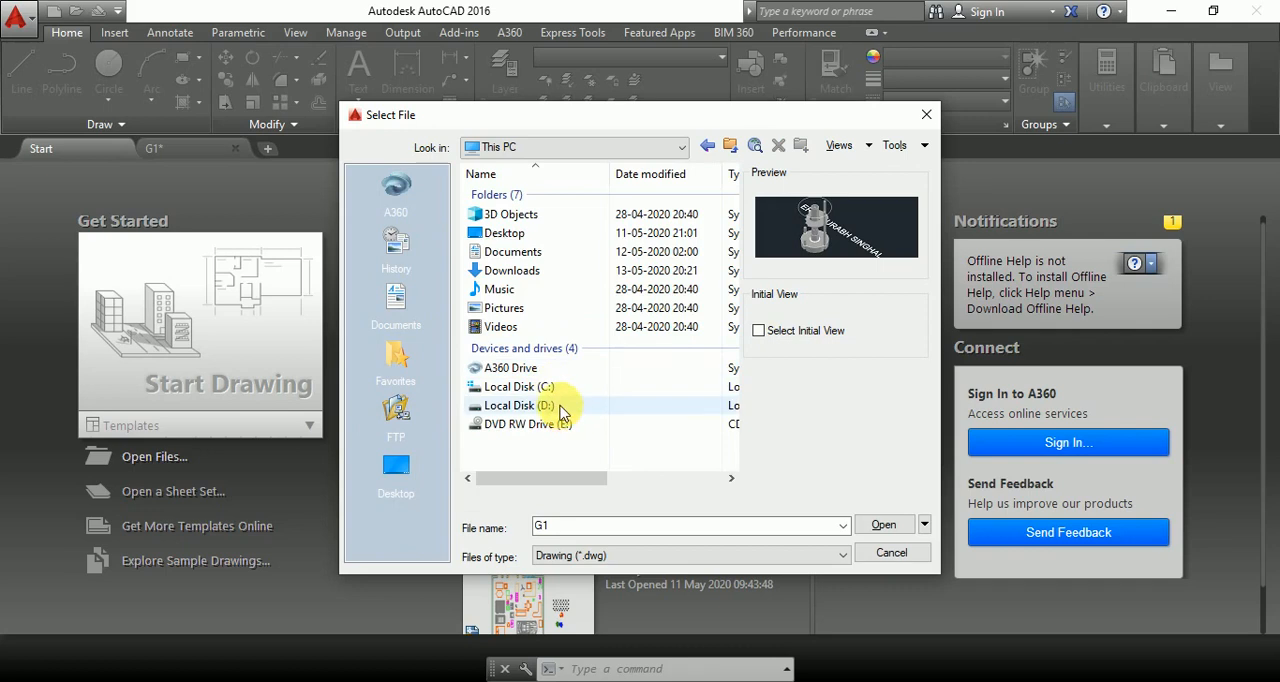
double_click(560, 405)
scroll(562, 400, "down", 1)
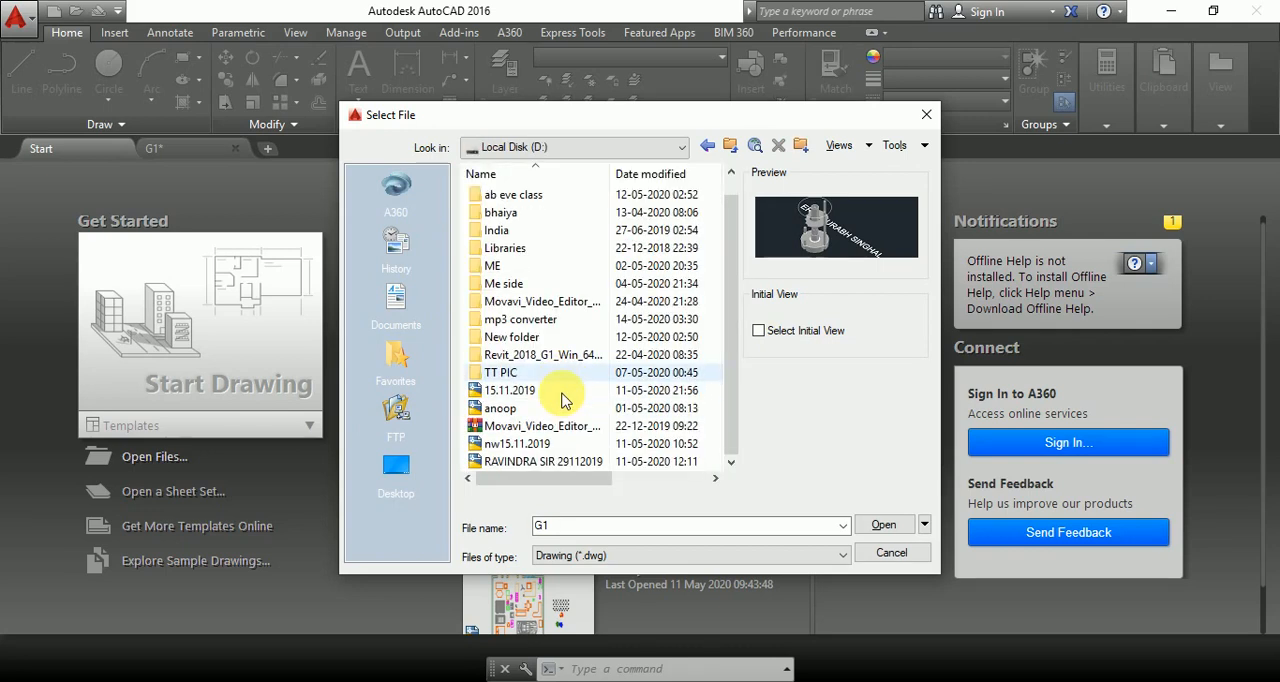
scroll(557, 405, "up", 1)
scroll(555, 415, "down", 1)
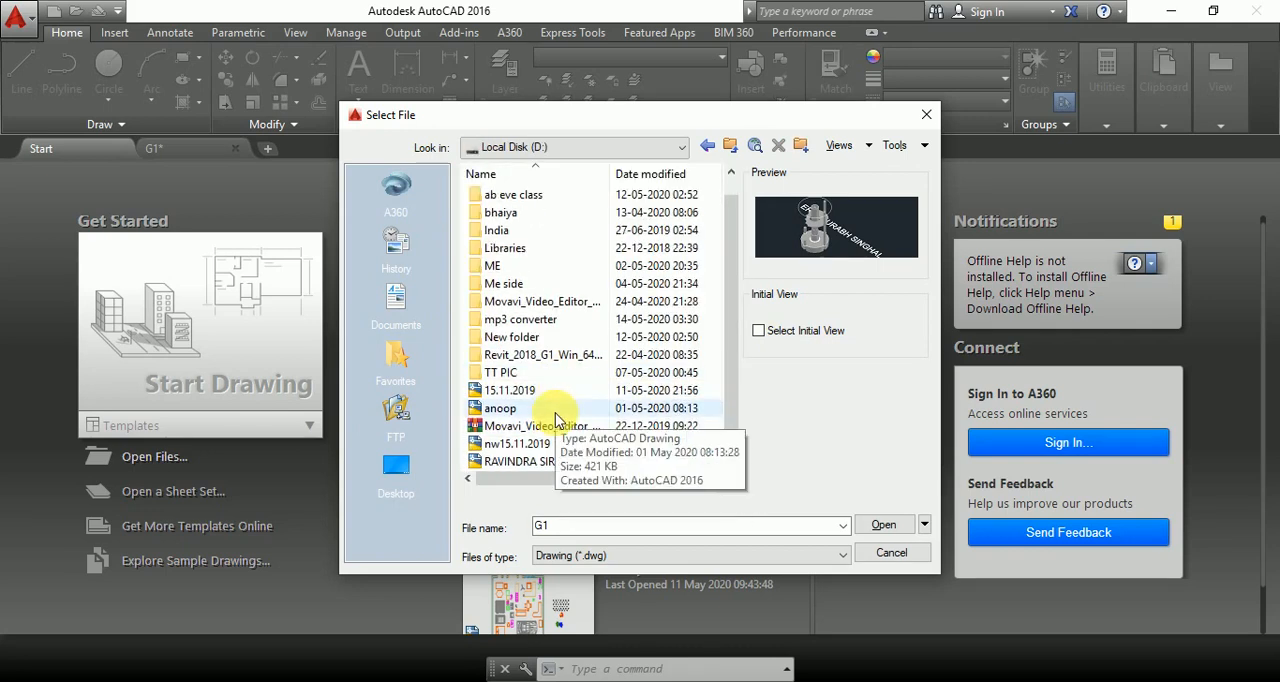
scroll(555, 413, "up", 1)
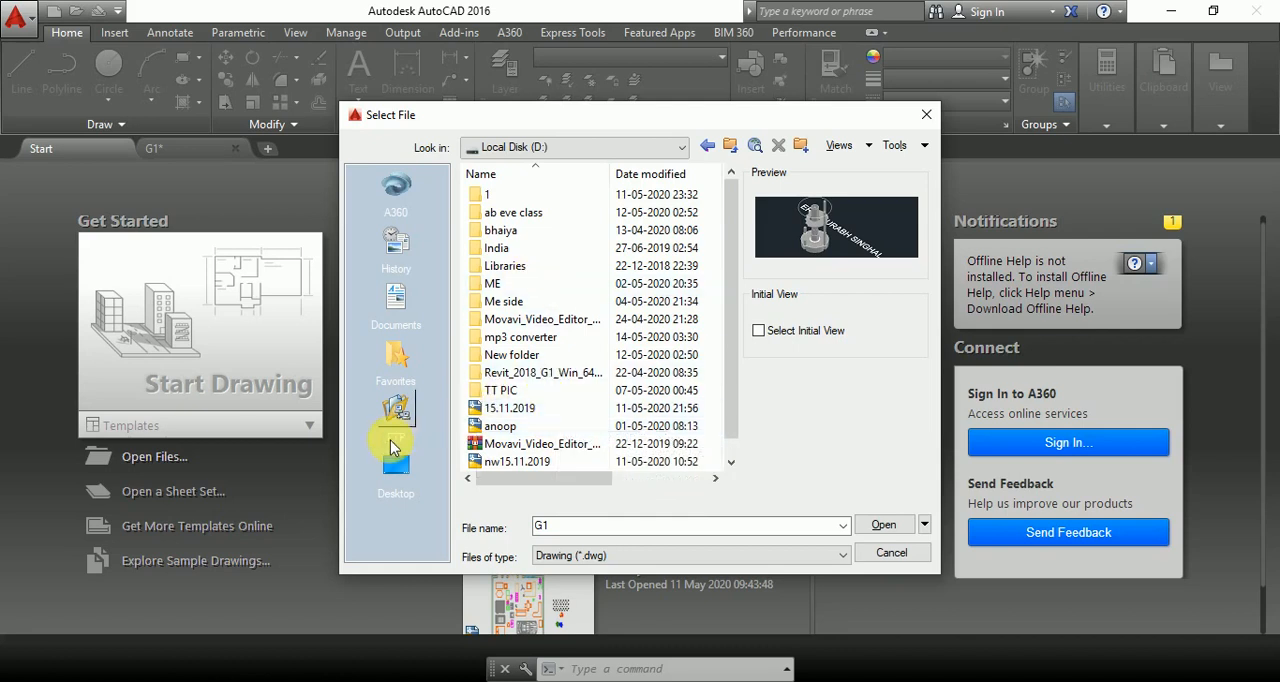
Look through the Desktop and Documents folders, and open the SURFACE CREATE drawing from Documents.
left_click(397, 462)
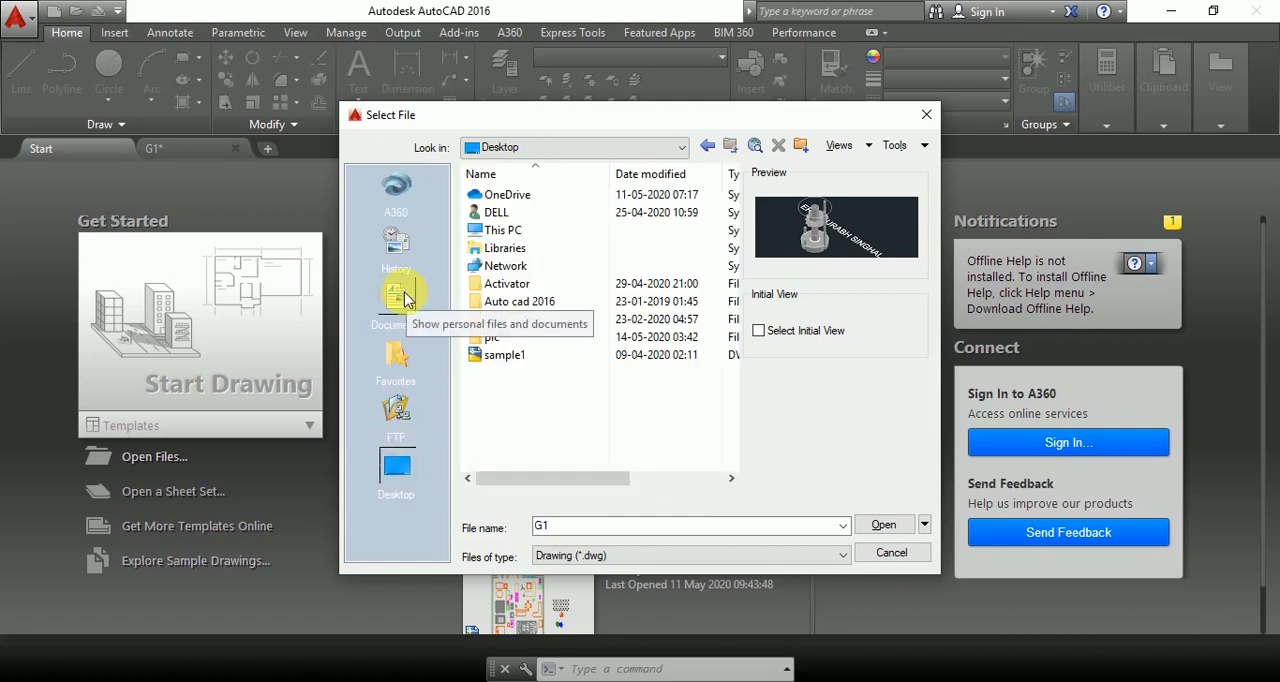
left_click(396, 296)
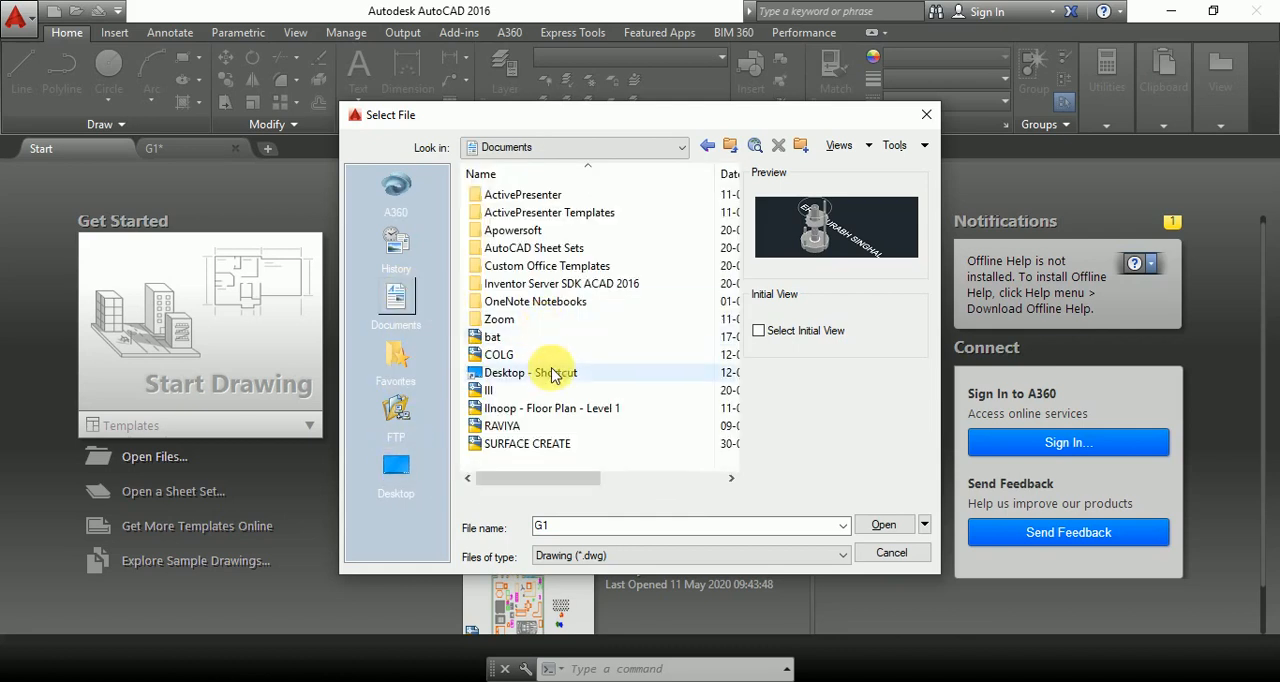
scroll(553, 381, "right", 1)
scroll(553, 381, "left", 1)
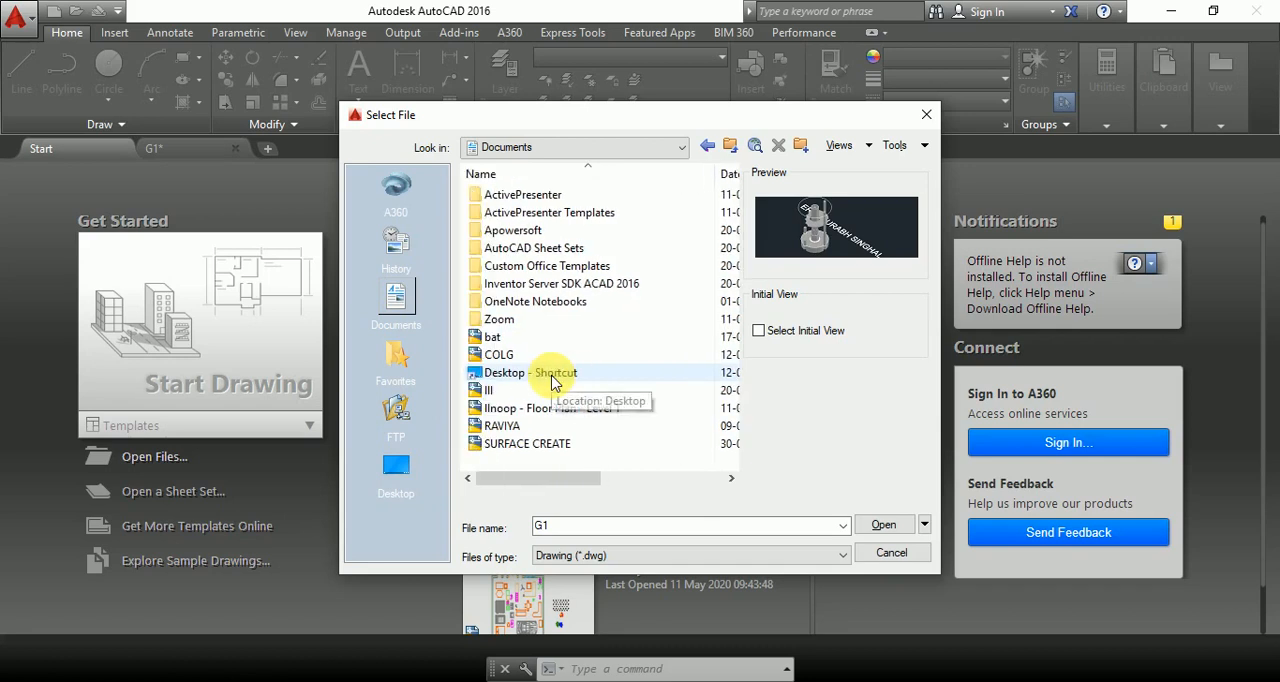
left_click(562, 449)
left_click(876, 524)
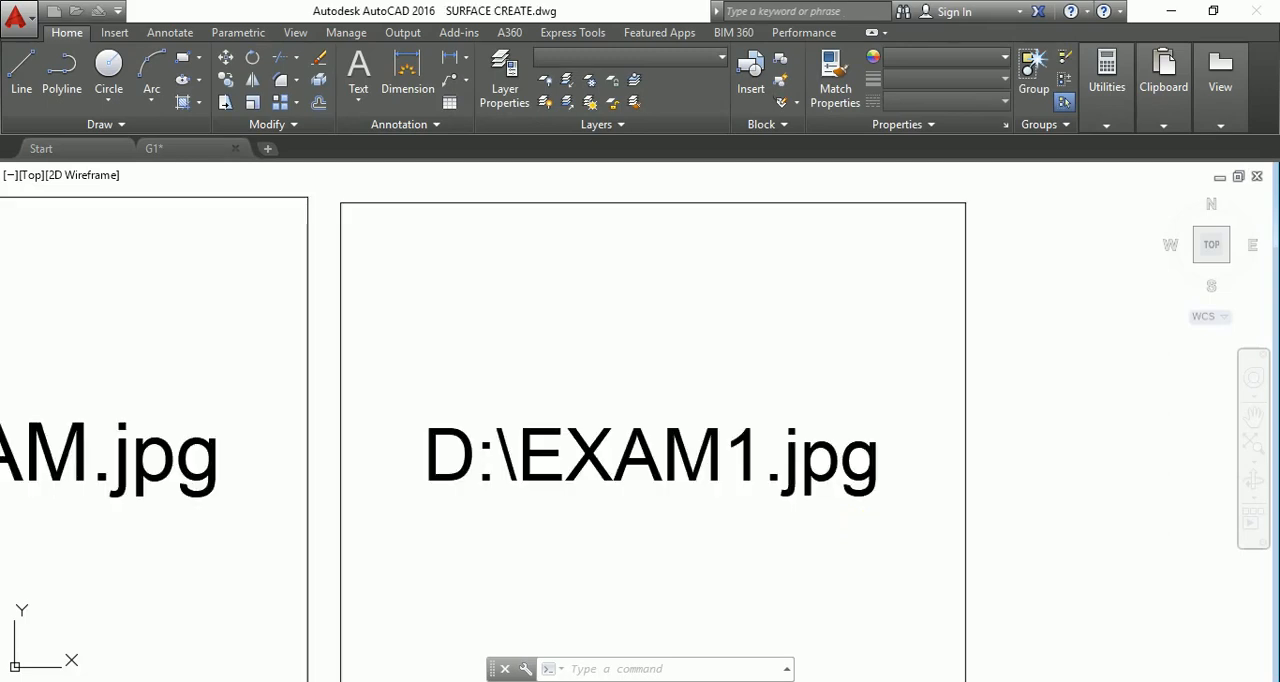
Erase the row of rectangular image frames beside the surface roughness symbols.
scroll(975, 449, "down", 12)
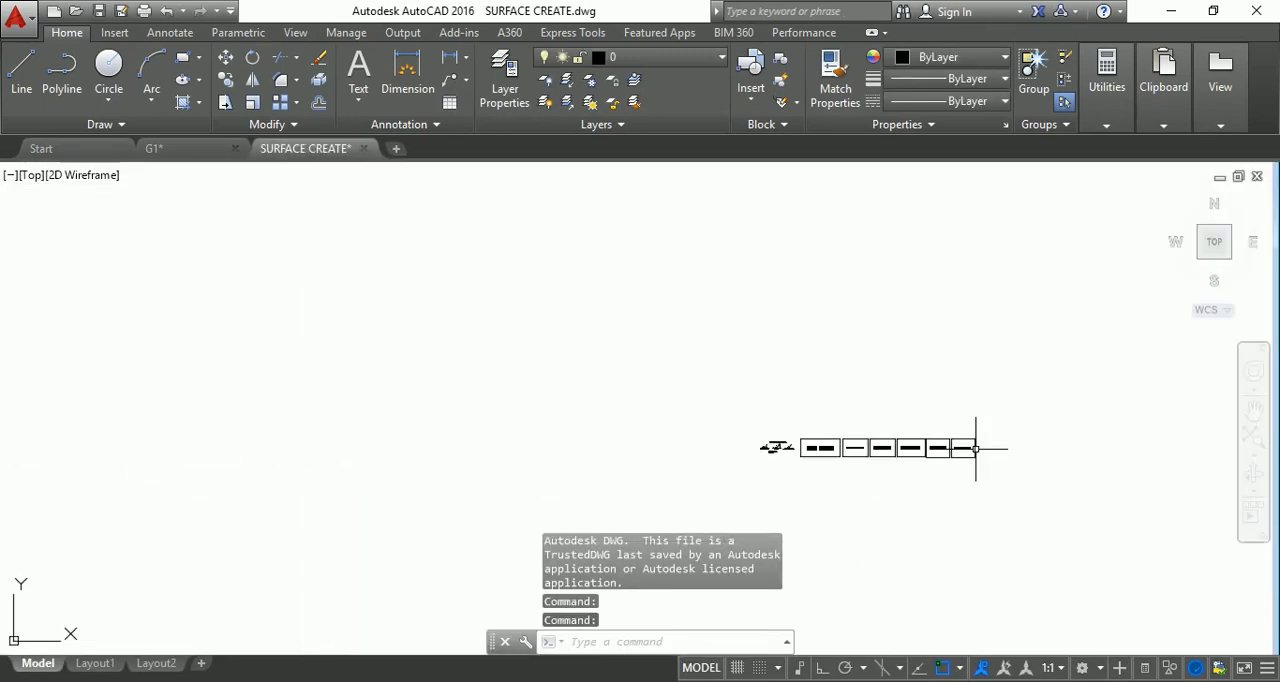
left_click(1004, 481)
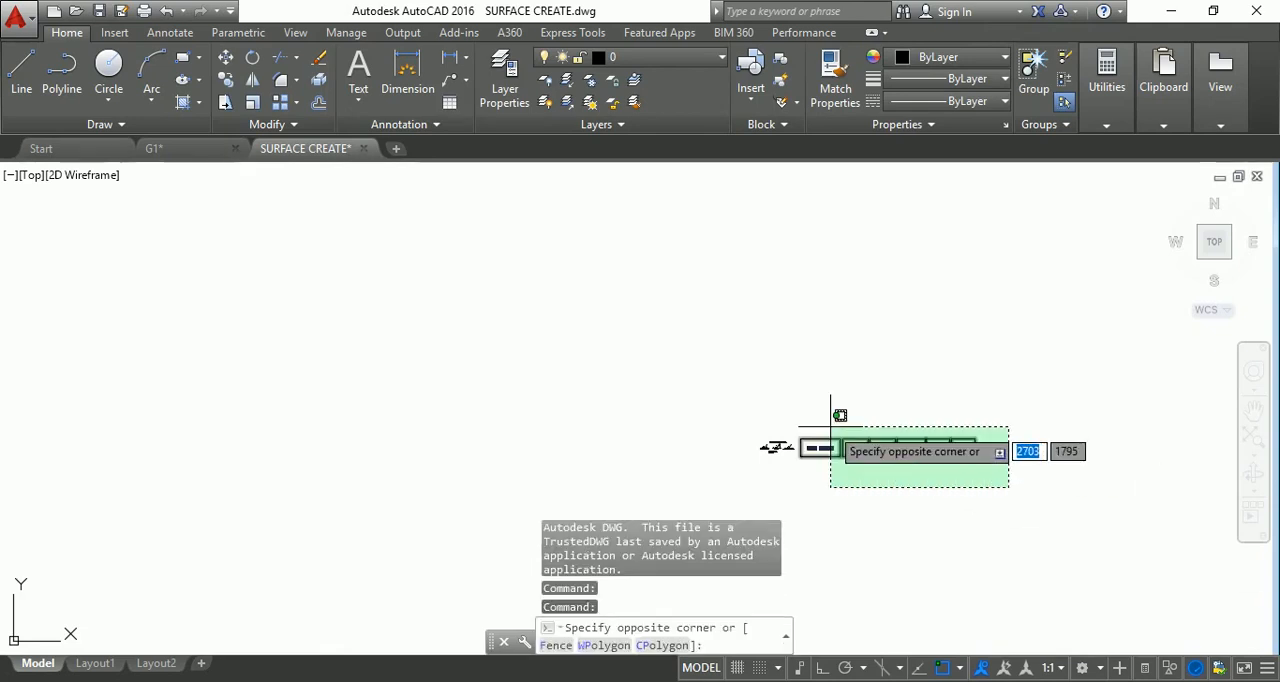
left_click(849, 425)
key("Delete")
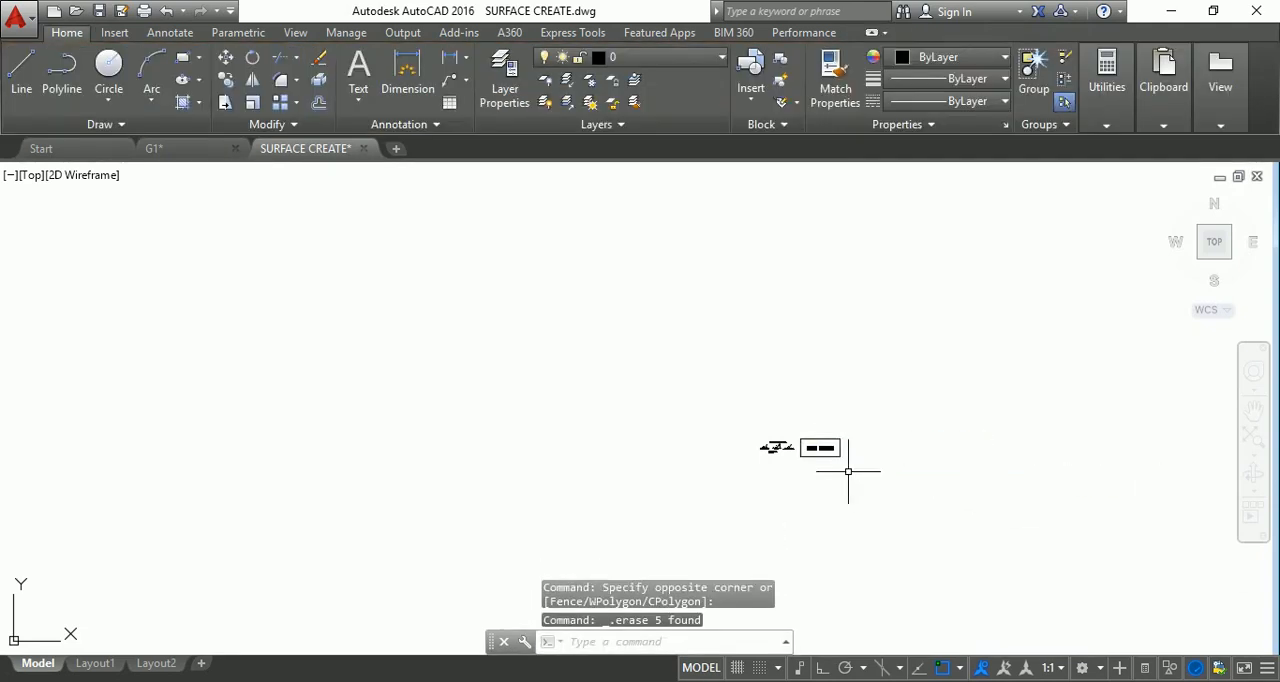
scroll(830, 476, "up", 6)
scroll(840, 467, "down", 4)
left_click(863, 470)
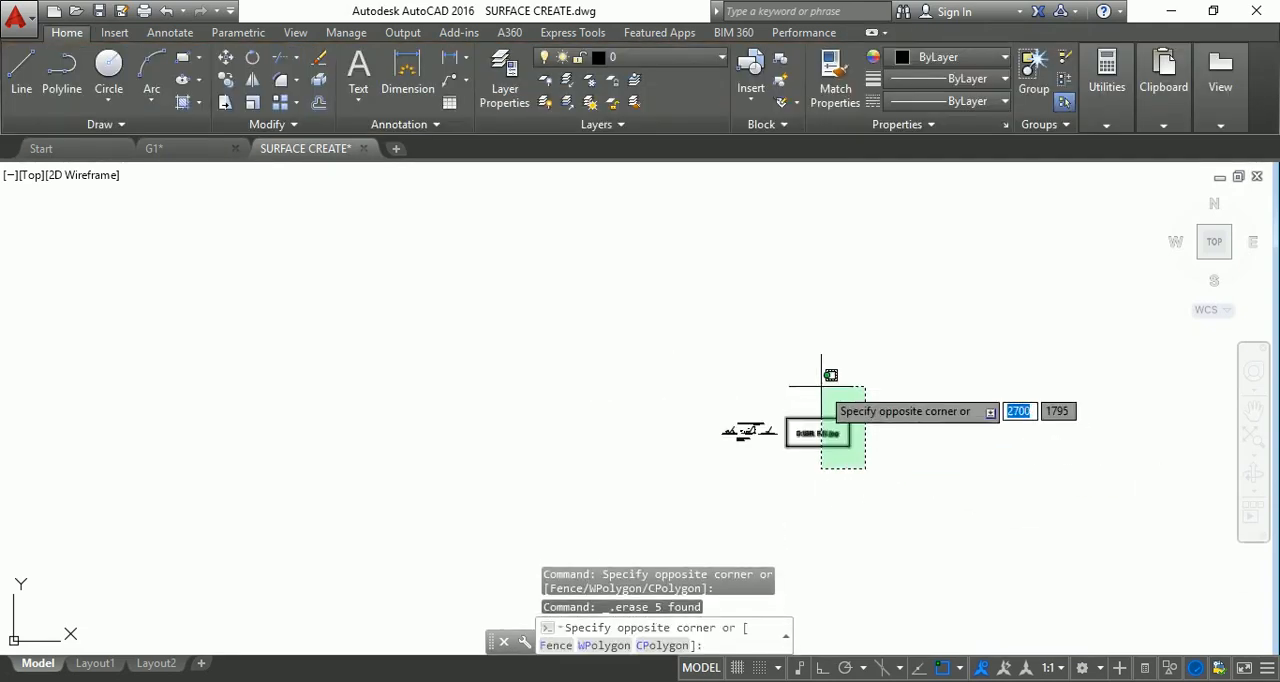
left_click(822, 376)
key("Delete")
Examine the three surface roughness symbols and their labels up close and as a whole.
scroll(734, 463, "up", 7)
scroll(875, 290, "up", 6)
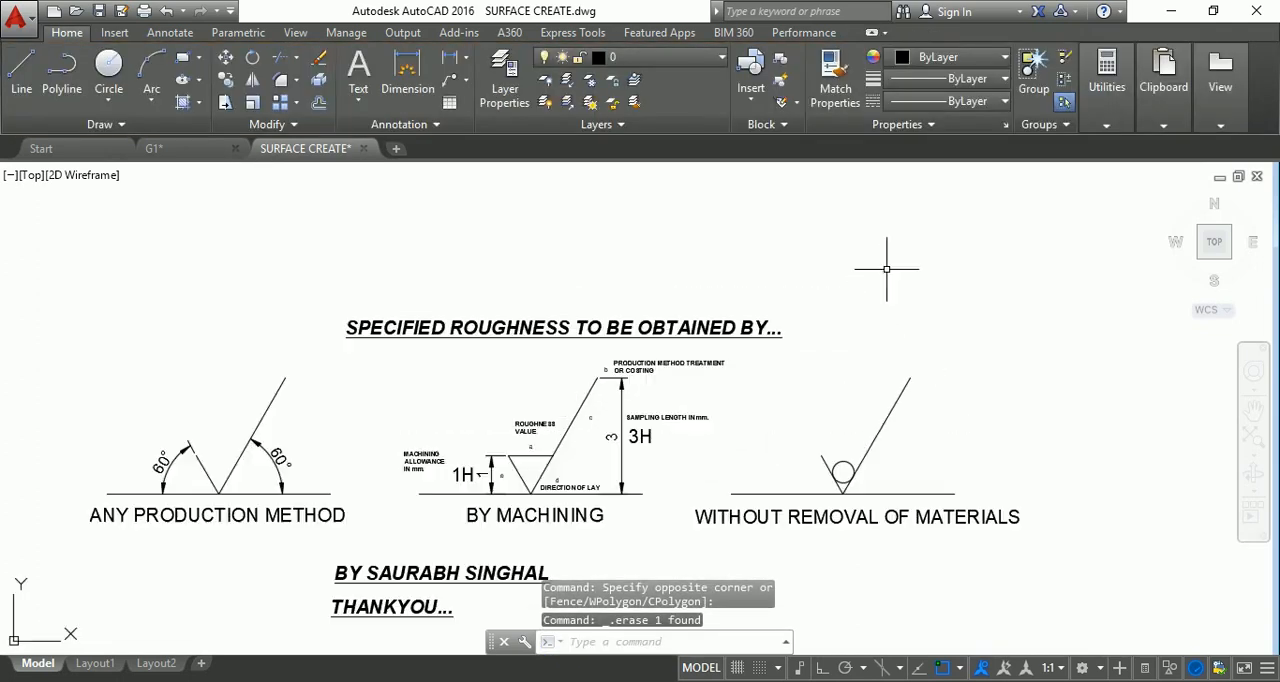
scroll(808, 318, "down", 2)
scroll(777, 478, "up", 4)
scroll(757, 476, "down", 3)
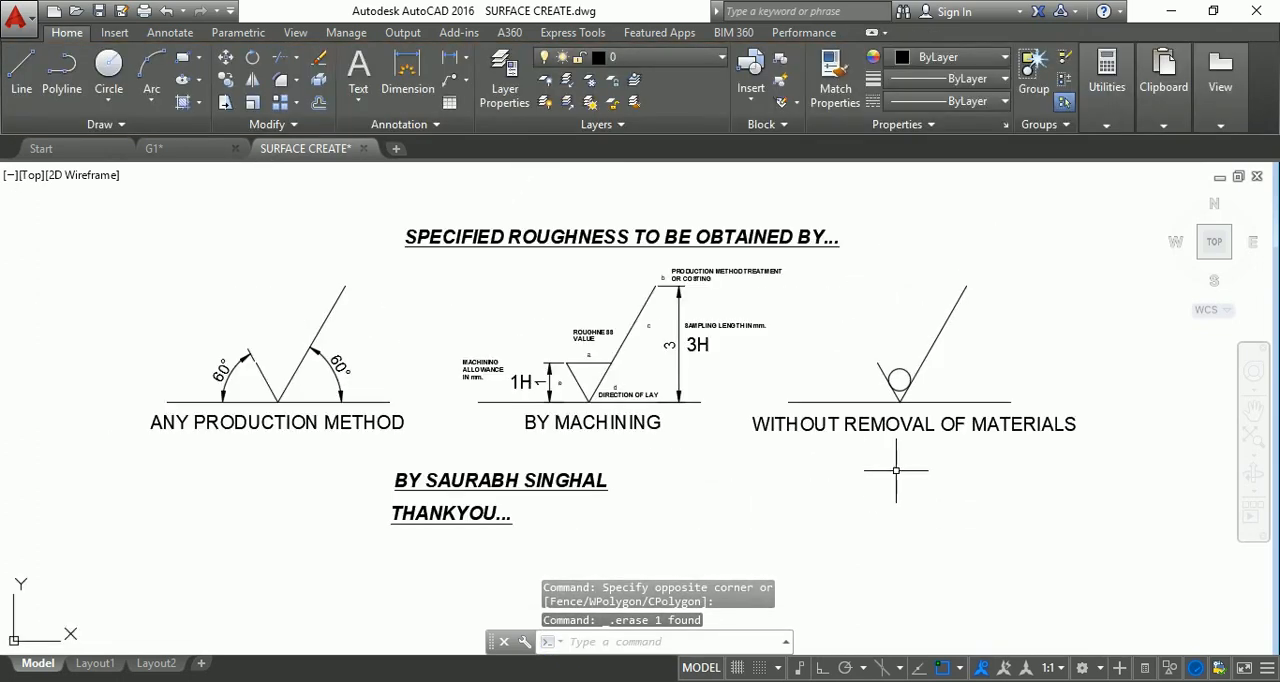
scroll(358, 470, "up", 2)
scroll(358, 470, "down", 2)
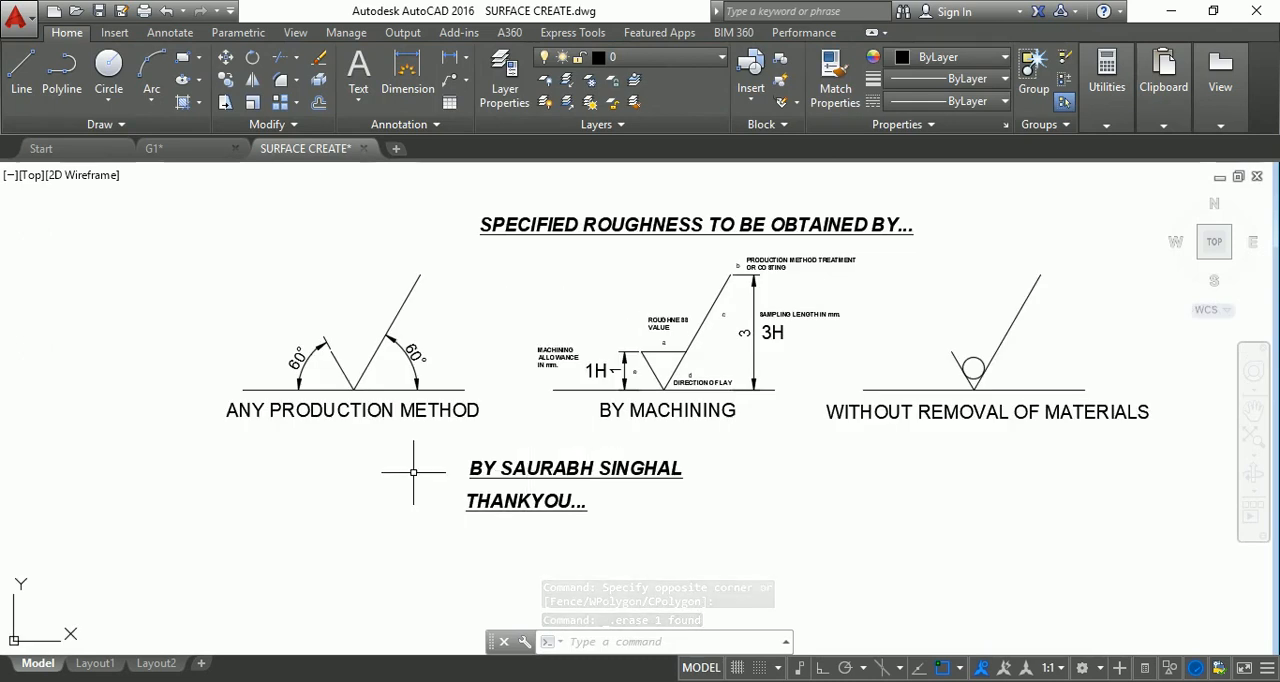
scroll(407, 417, "up", 4)
scroll(407, 417, "down", 2)
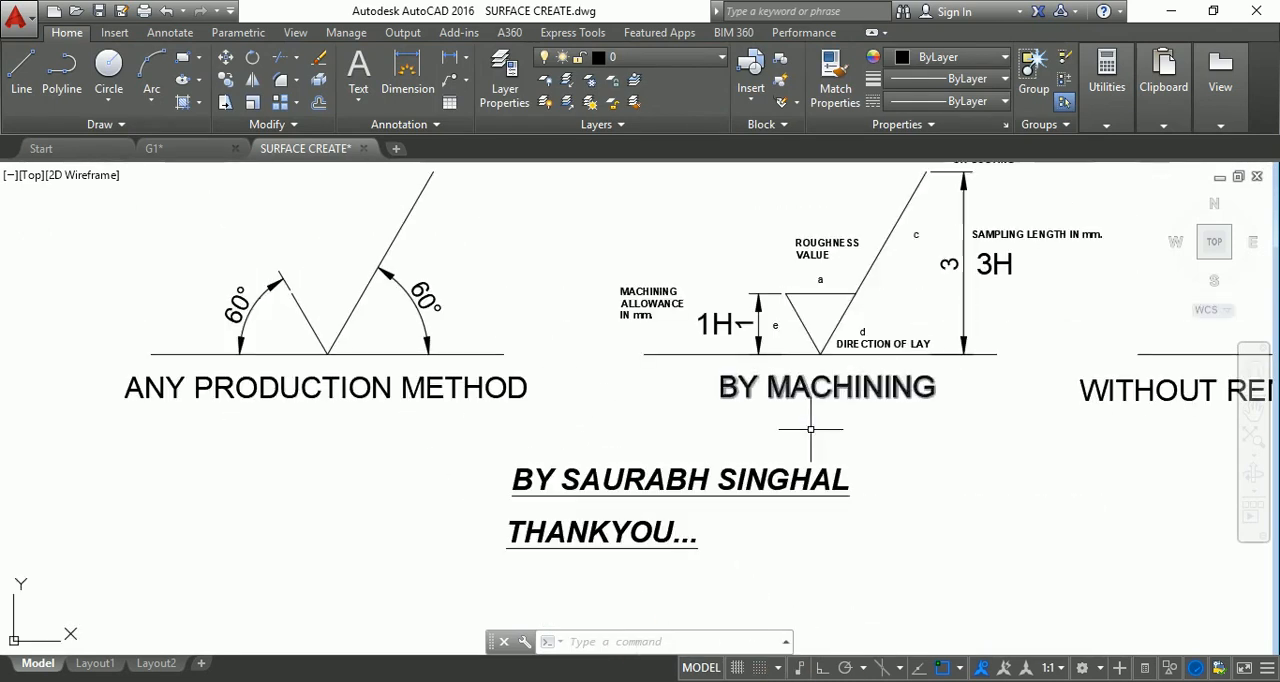
Shift the view across the roughness symbols with the Pan tool, and end panning.
left_click(1255, 416)
mouse_move(912, 374)
left_mouse_down()
mouse_move(906, 389)
mouse_move(777, 434)
mouse_move(760, 426)
left_mouse_up()
scroll(763, 422, "down", 2)
left_click_drag(820, 400, 742, 399)
key("Escape")
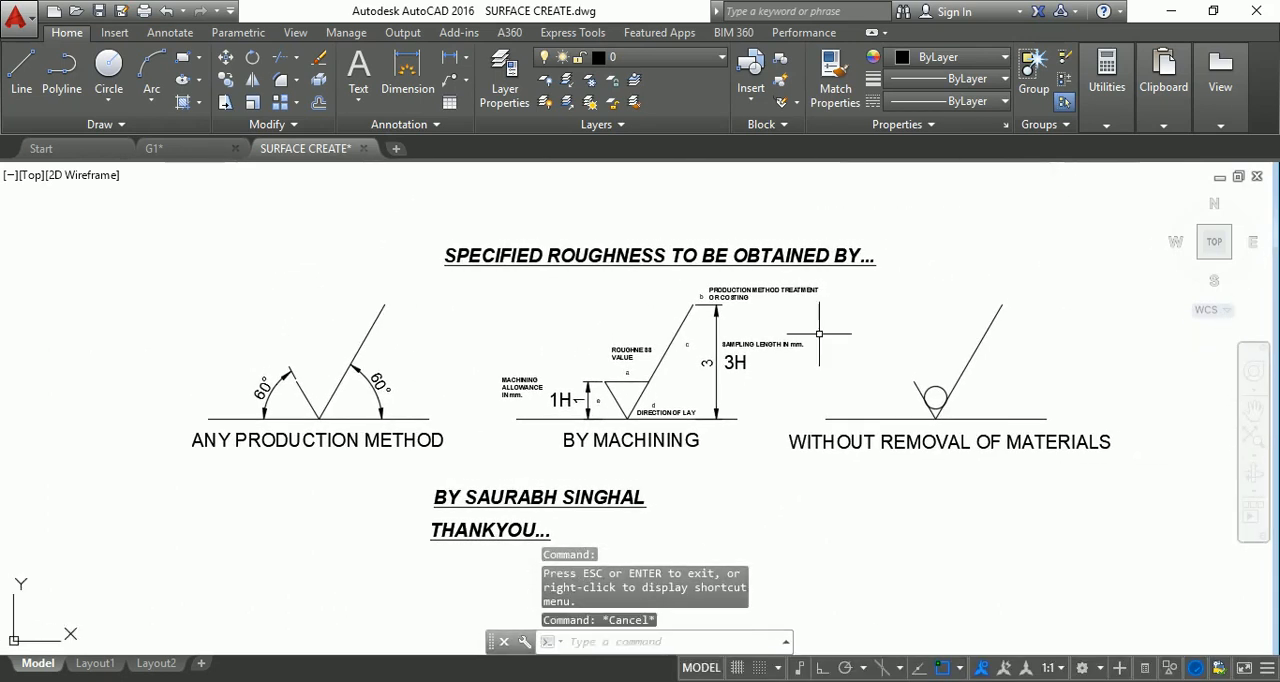
Show the whole drawing with Zoom All, and return to a close view of the roughness symbols.
type("z")
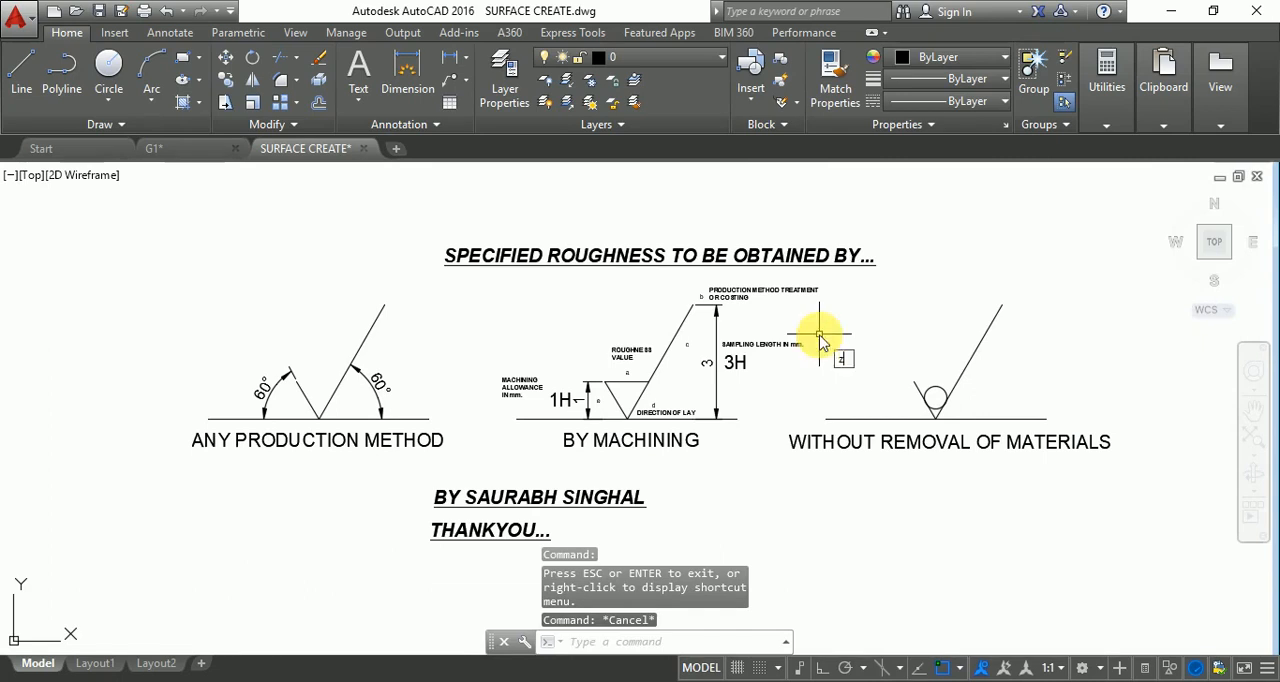
key("Return")
type("a")
key("Return")
scroll(826, 342, "down", 3)
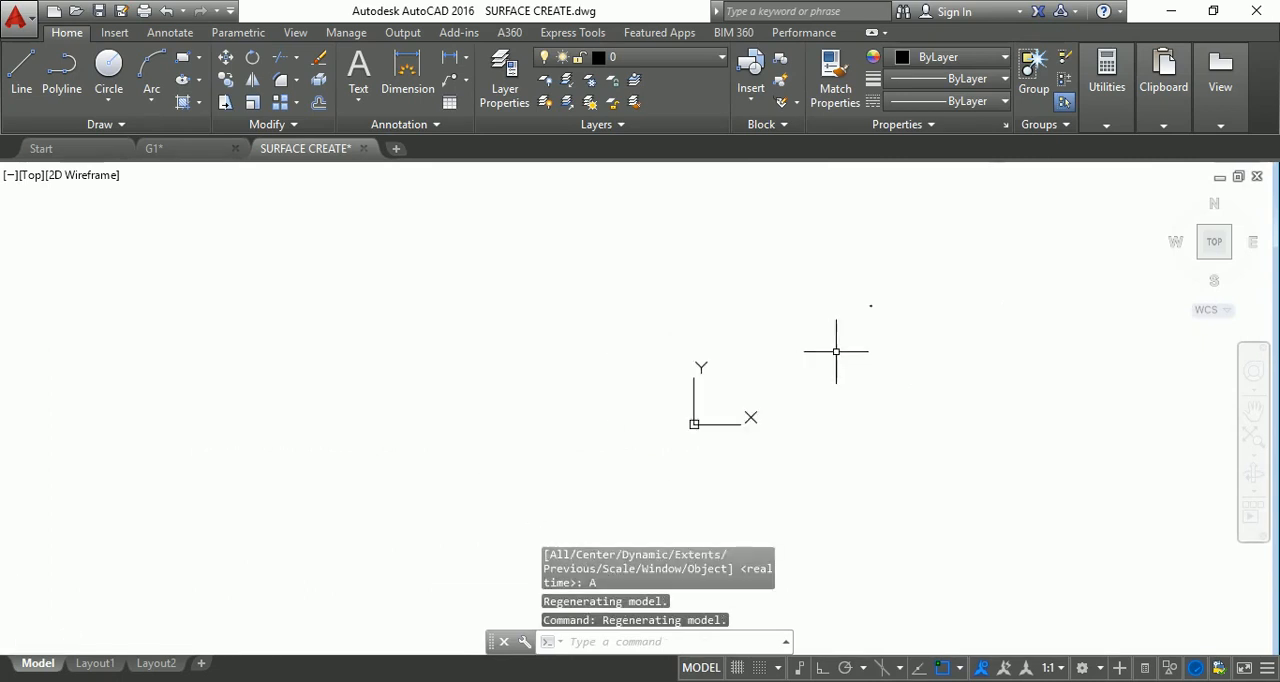
scroll(160, 398, "up", 6)
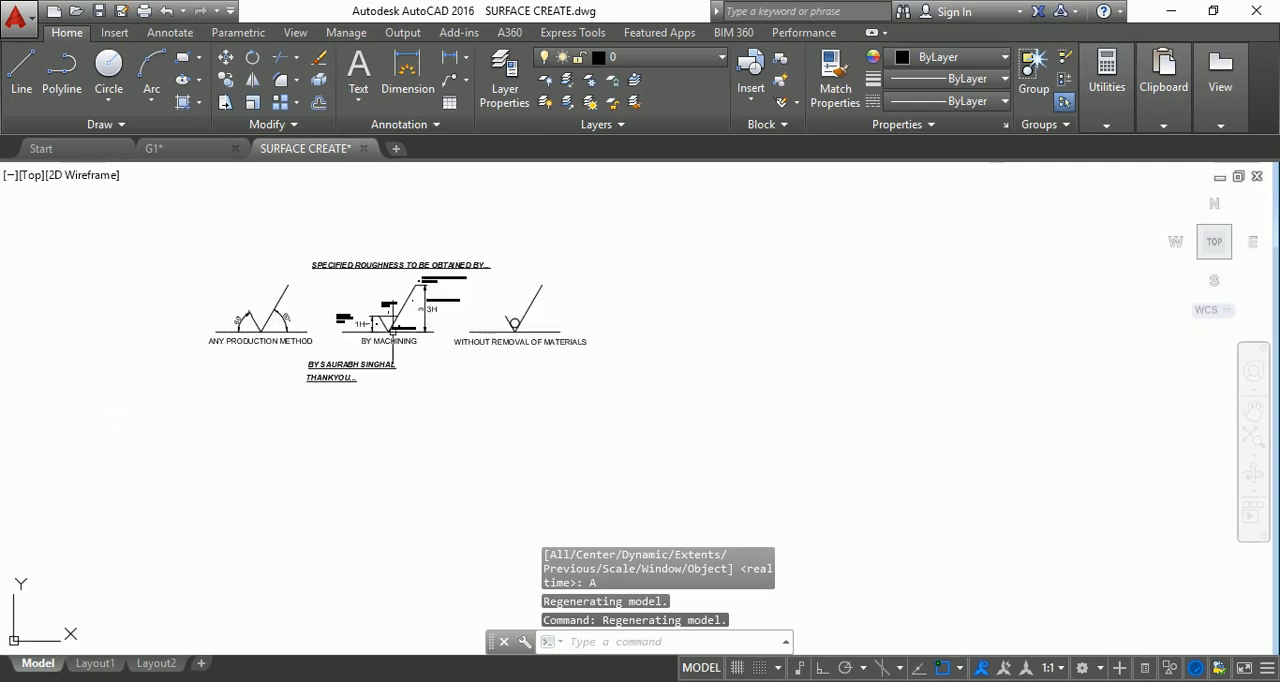
scroll(534, 300, "down", 3)
scroll(491, 364, "up", 1)
scroll(631, 401, "up", 2)
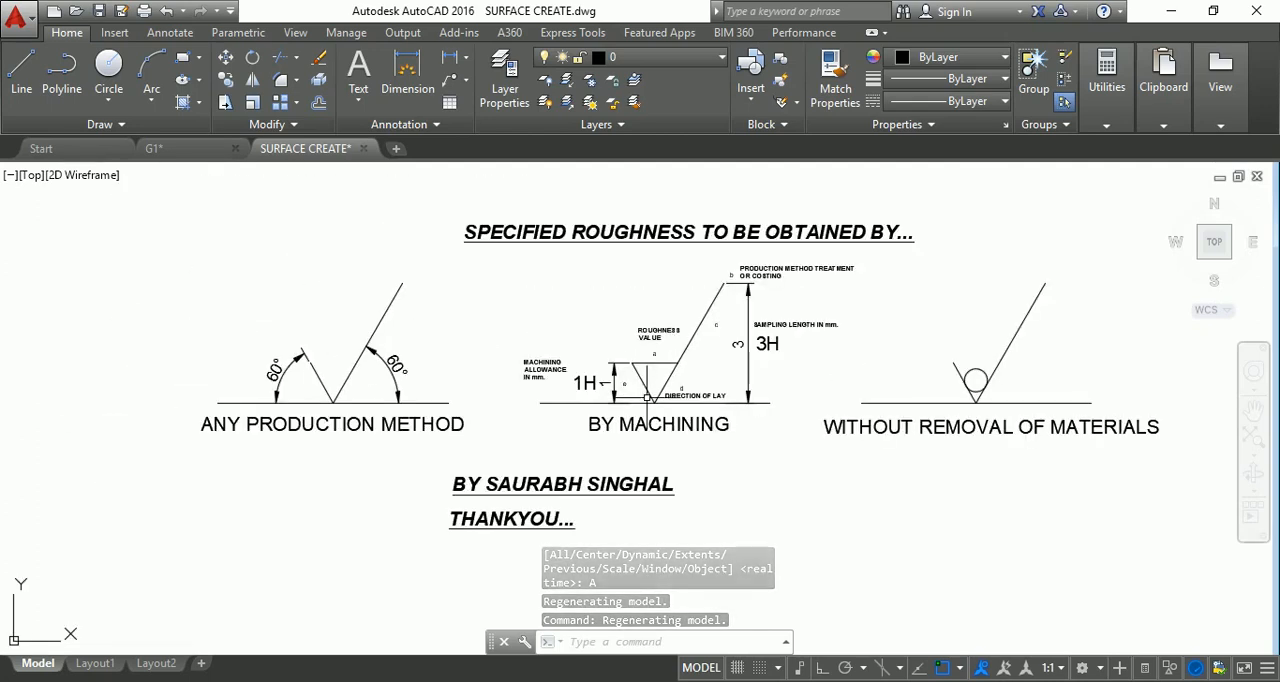
scroll(529, 374, "up", 2)
scroll(529, 374, "down", 2)
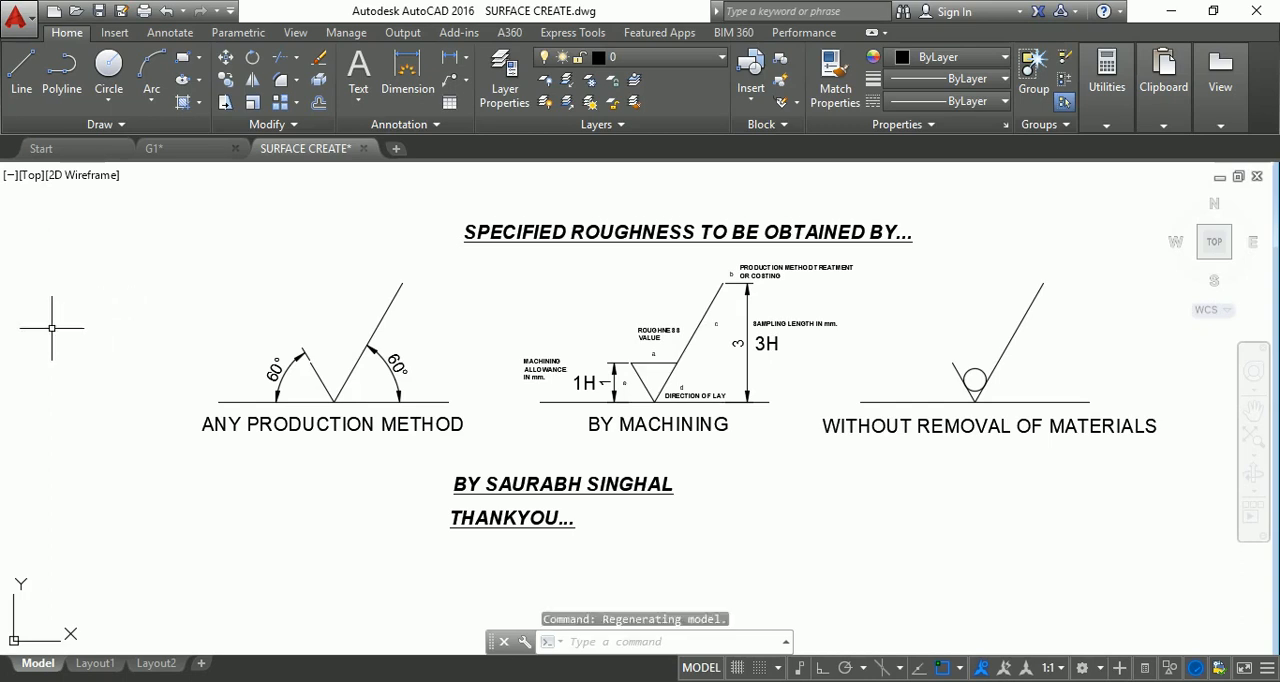
Reorient the drawing to the Top view and bring the empty area beside the roughness symbols into view.
key("Escape")
key("Escape")
scroll(20, 325, "down", 3)
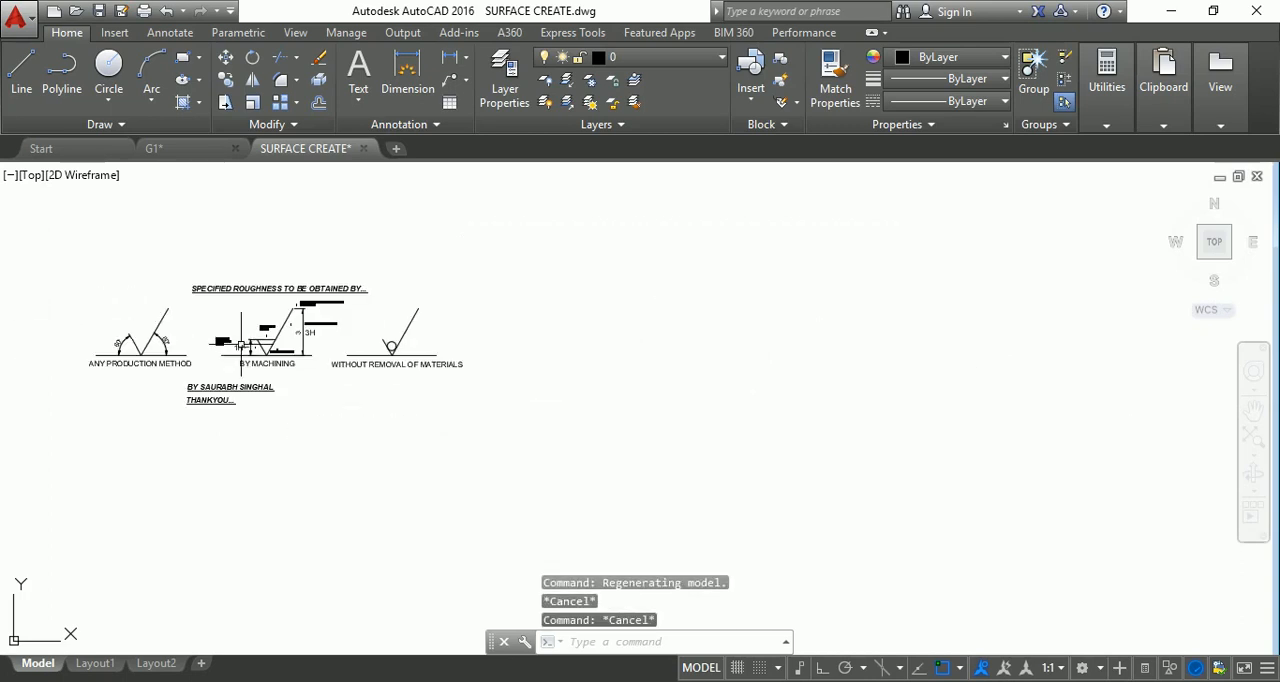
left_click(1216, 246)
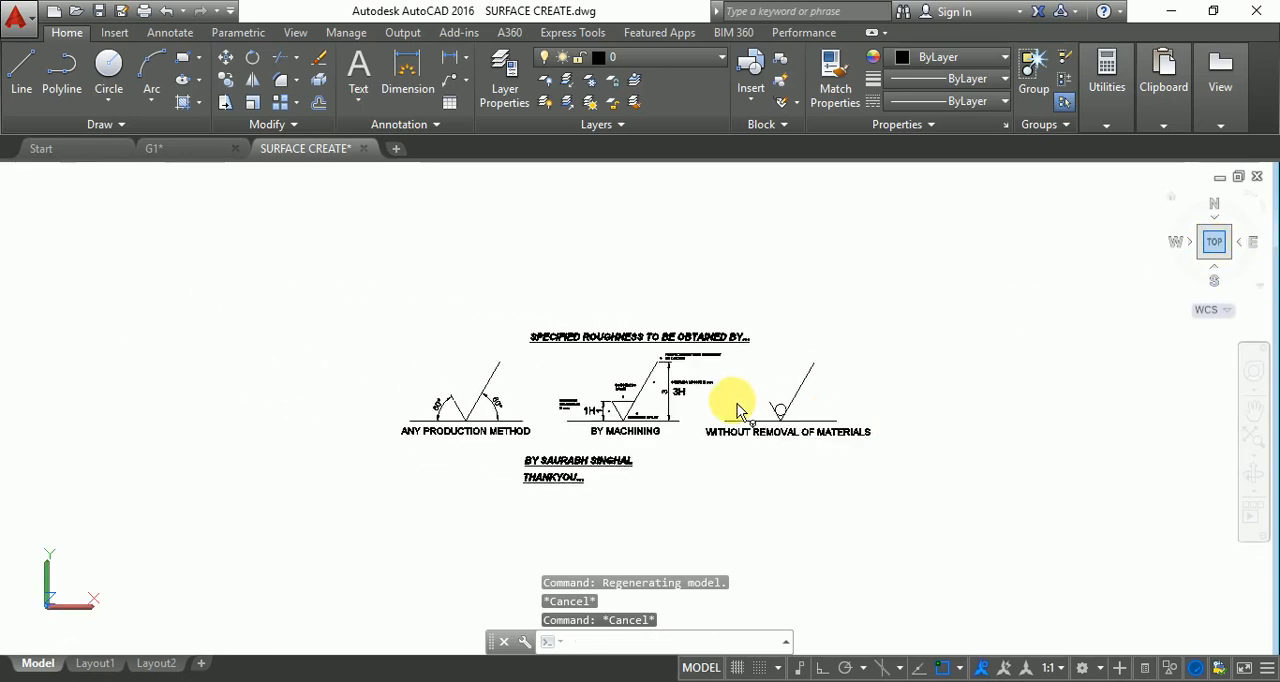
scroll(560, 370, "down", 2)
scroll(560, 369, "down", 2)
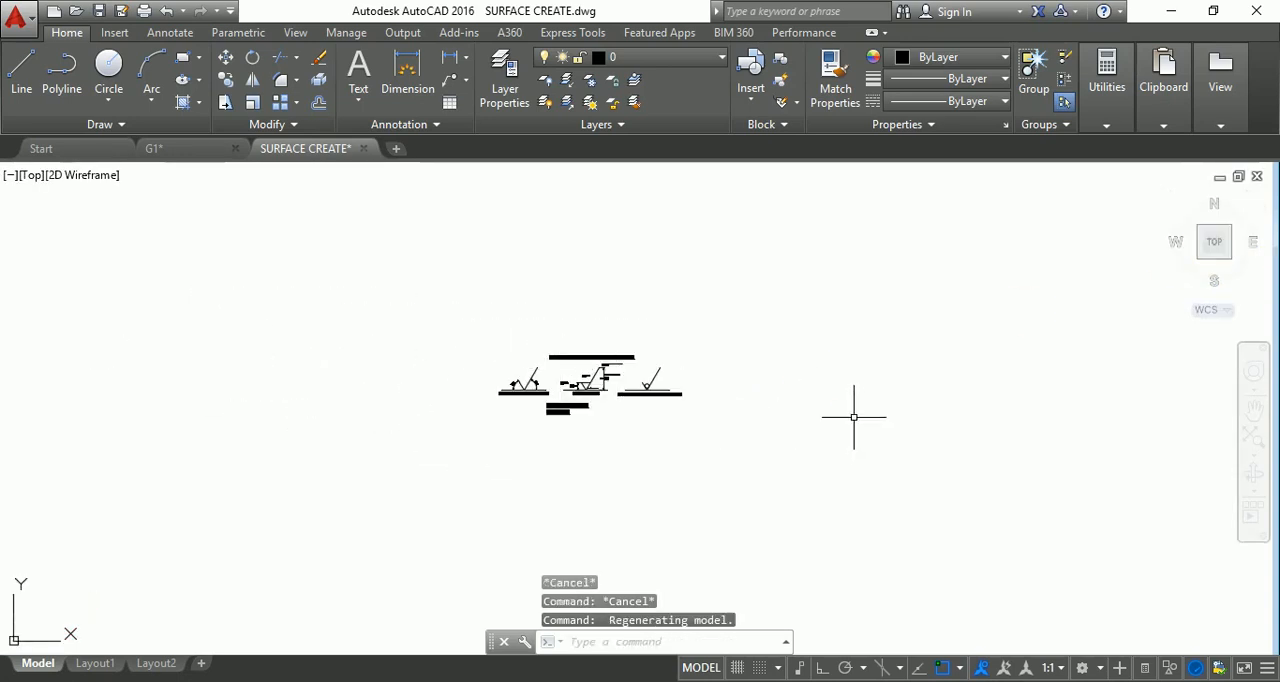
scroll(851, 420, "up", 5)
Start a line in the empty area beside the roughness symbols, with Ortho on, and draw it 20 units vertically upward.
key("Escape")
key("Escape")
type("l")
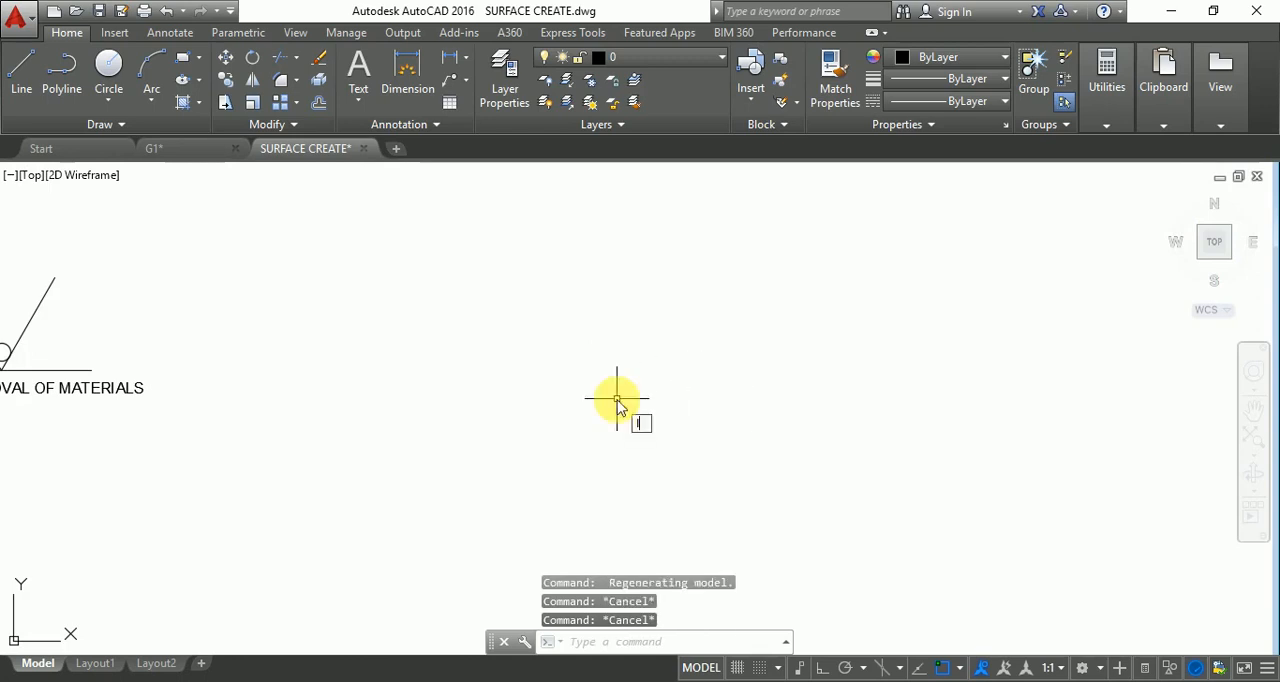
key("Return")
left_click(526, 408)
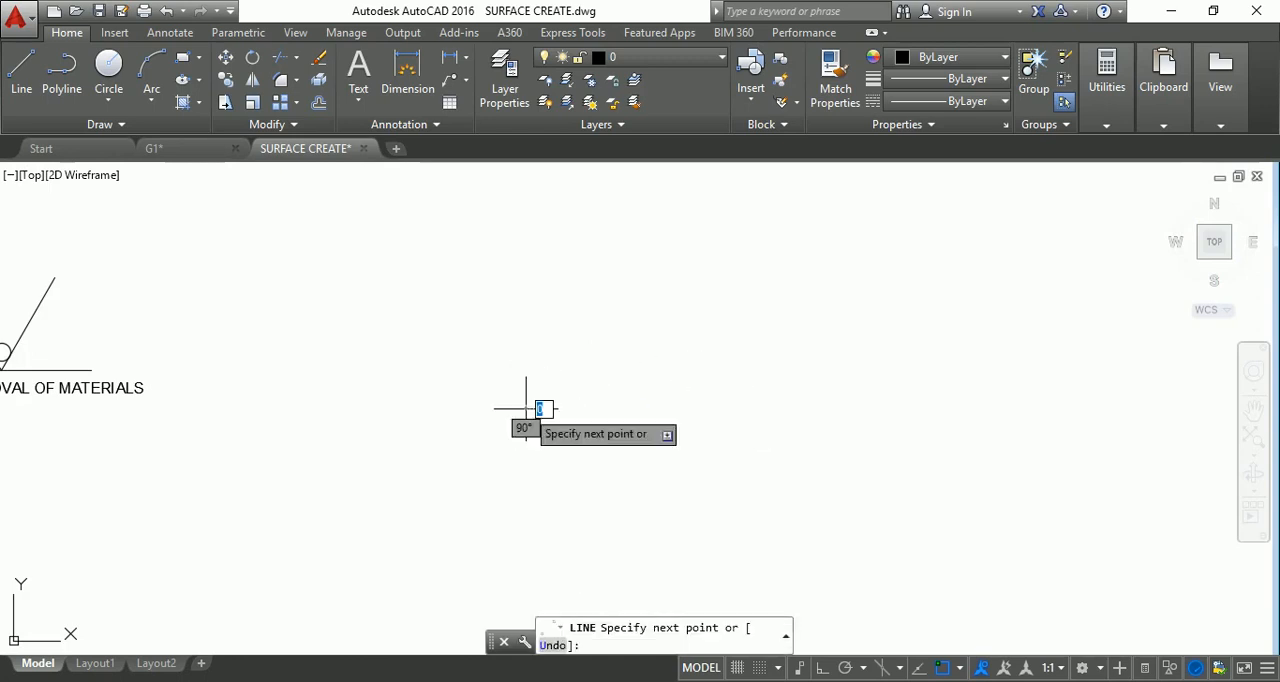
key("F8")
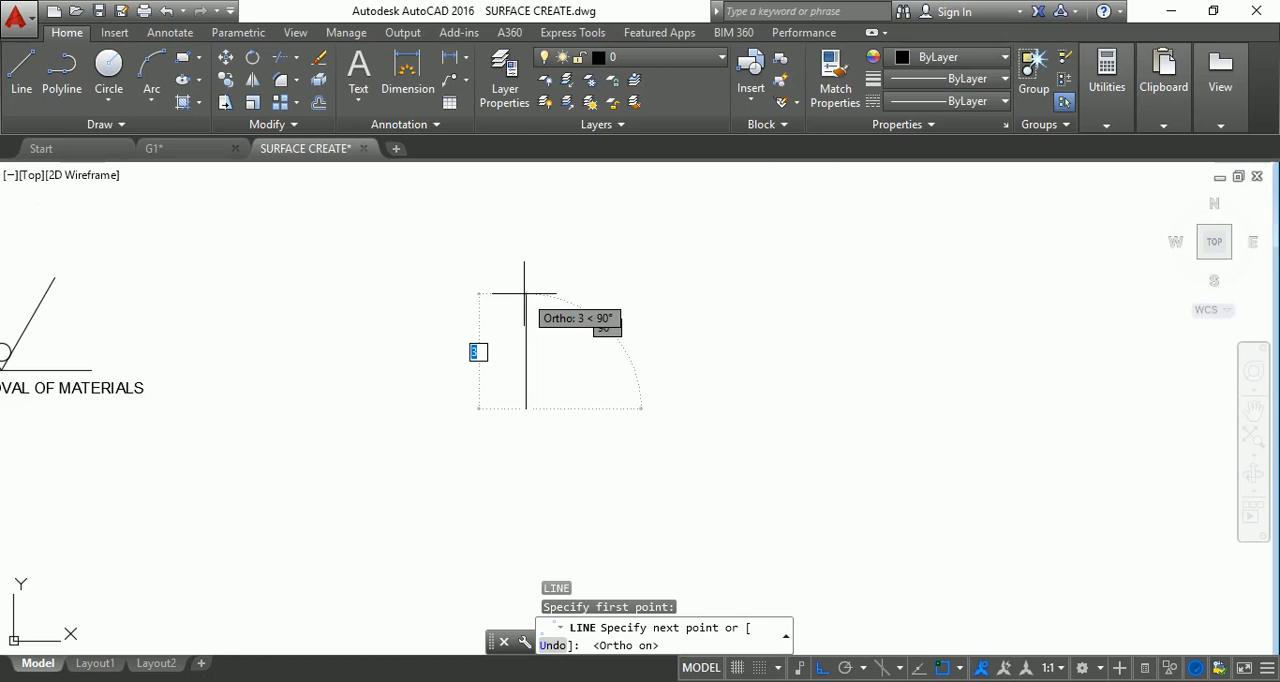
type("20")
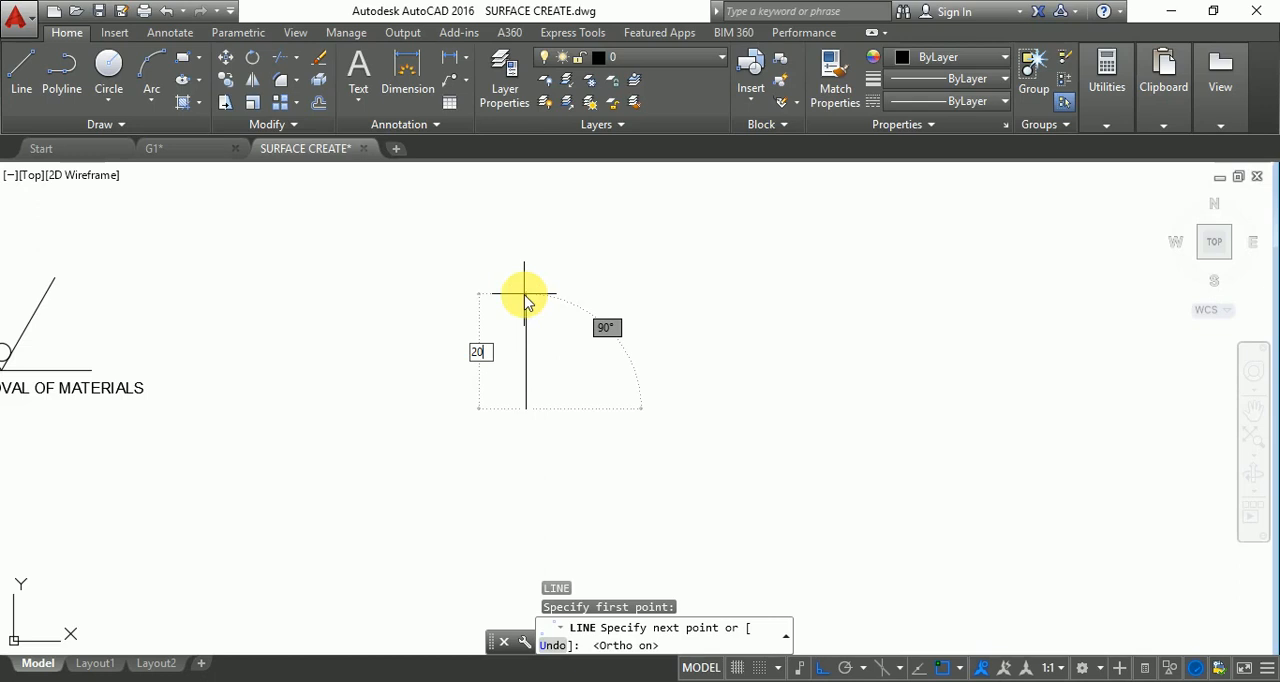
key("Return")
scroll(631, 422, "down", 6)
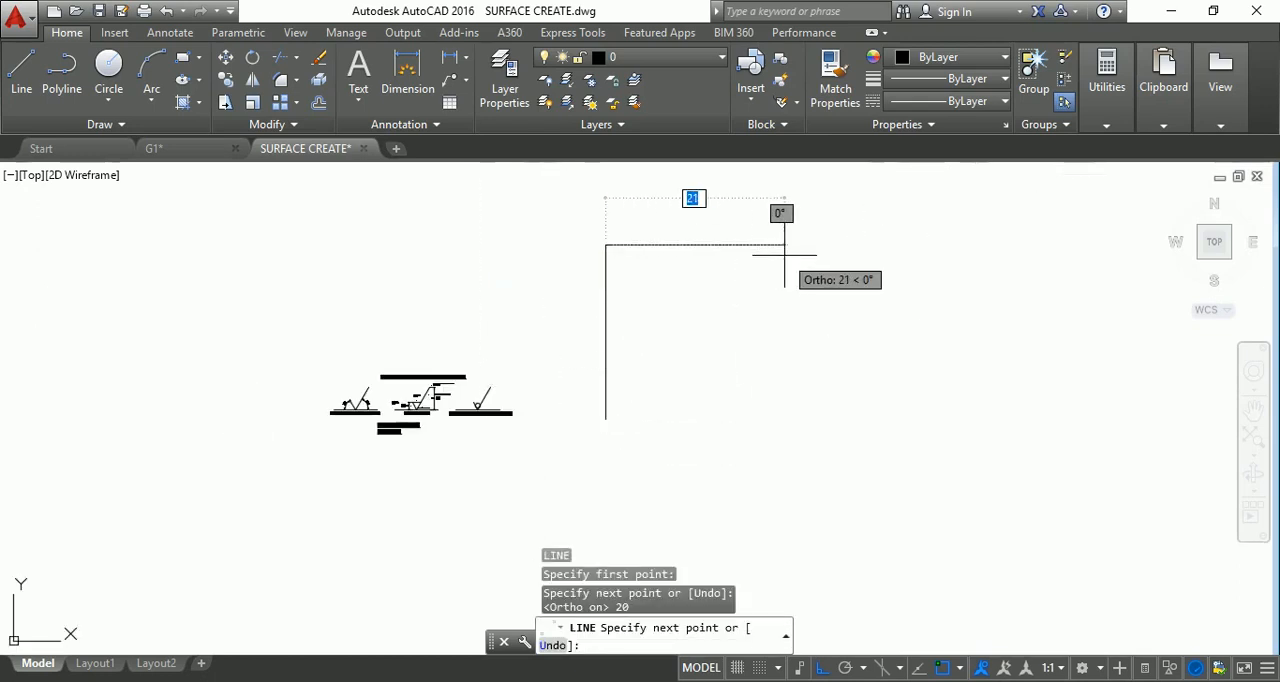
Continue the outline 10 units right, 10 down, 5 left and 10 down, and close it to its start point.
type("10")
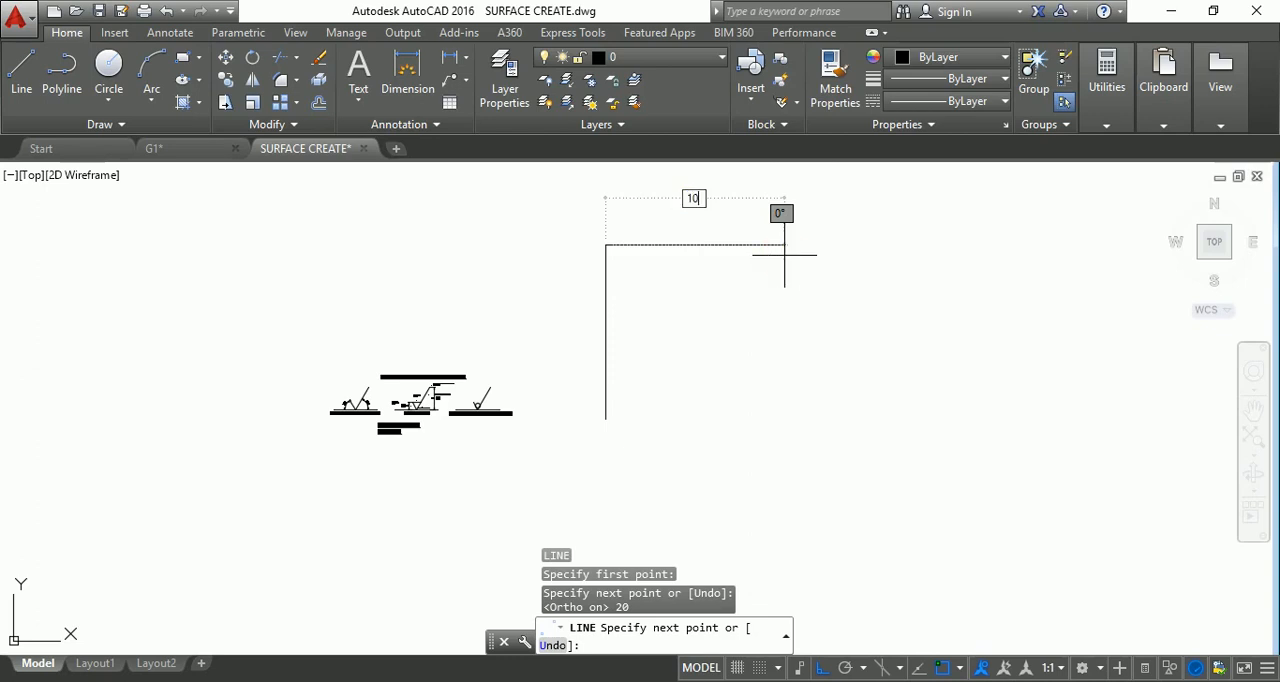
key("Return")
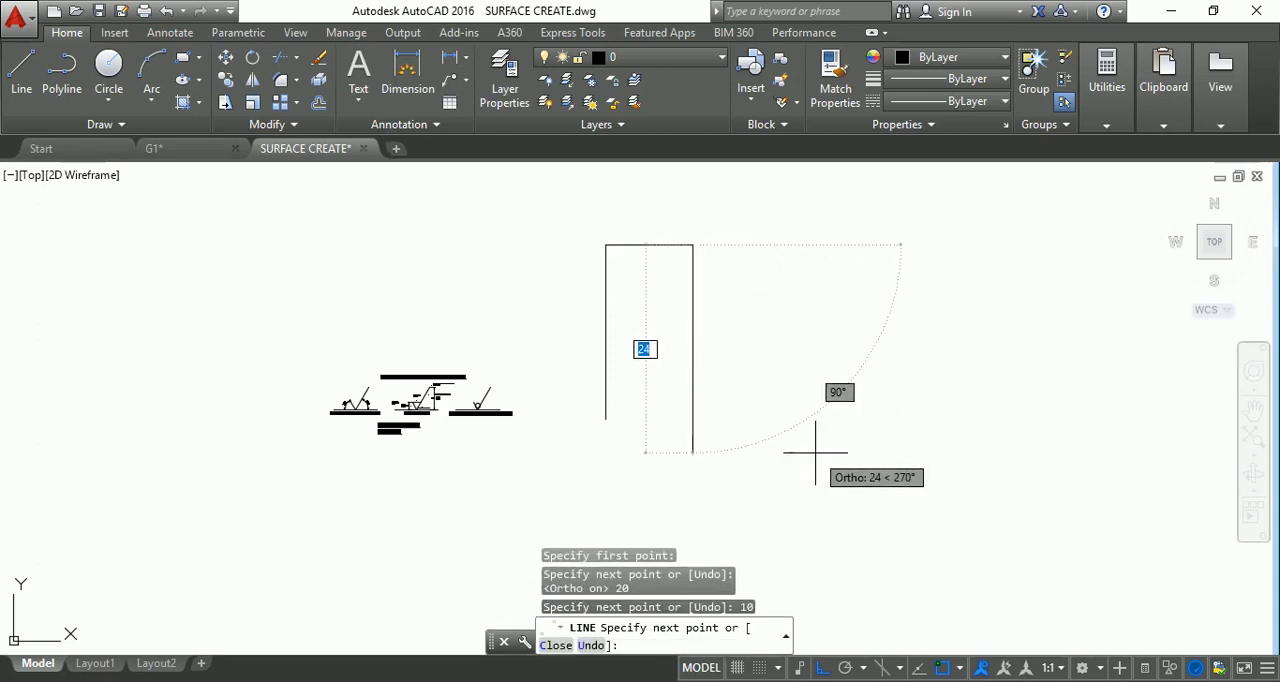
type("10")
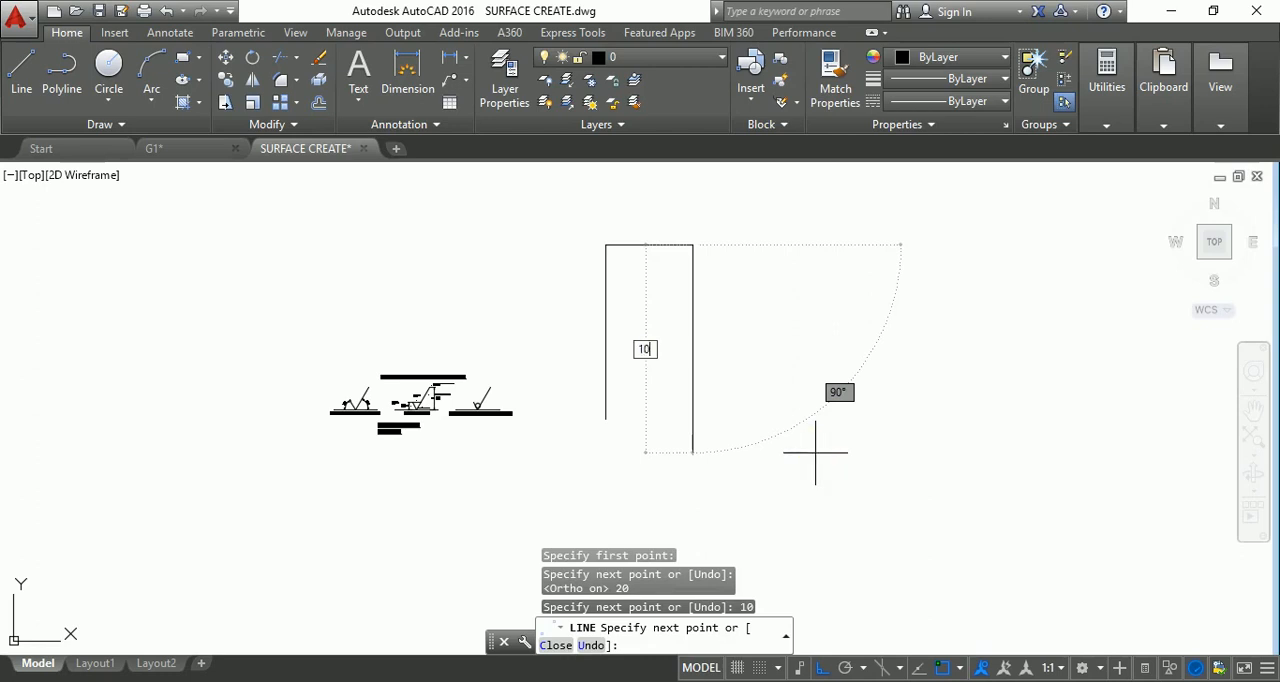
key("Return")
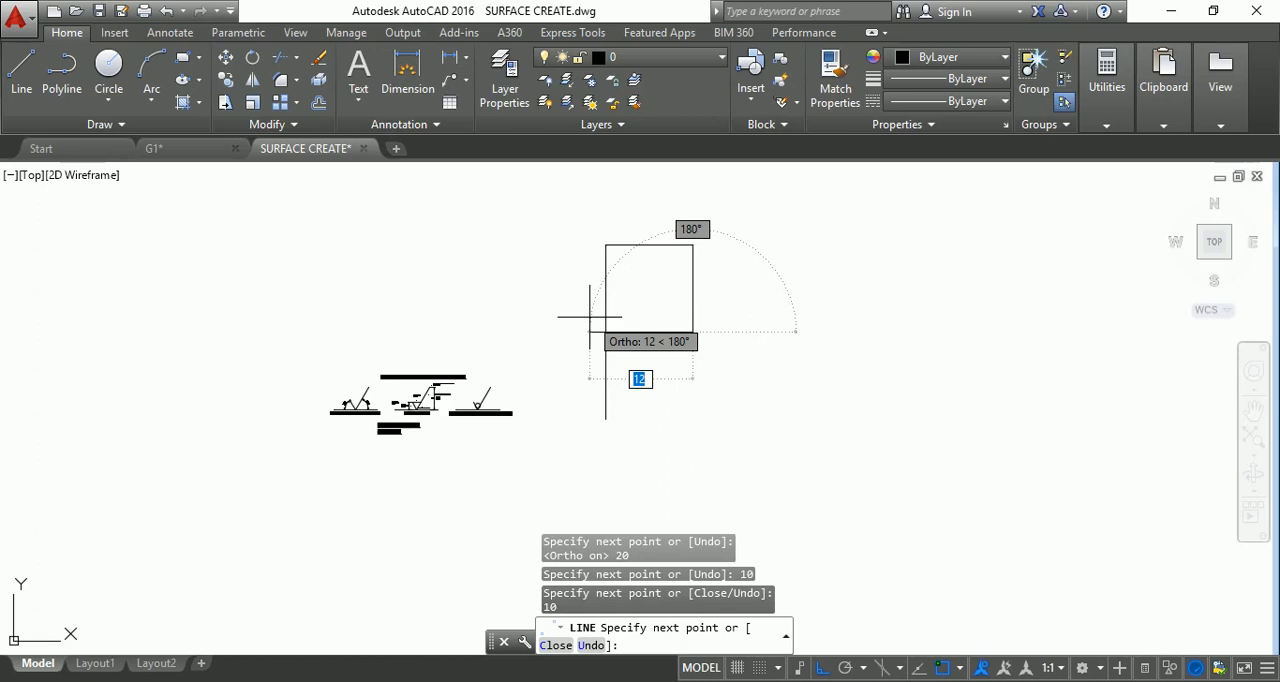
type("5")
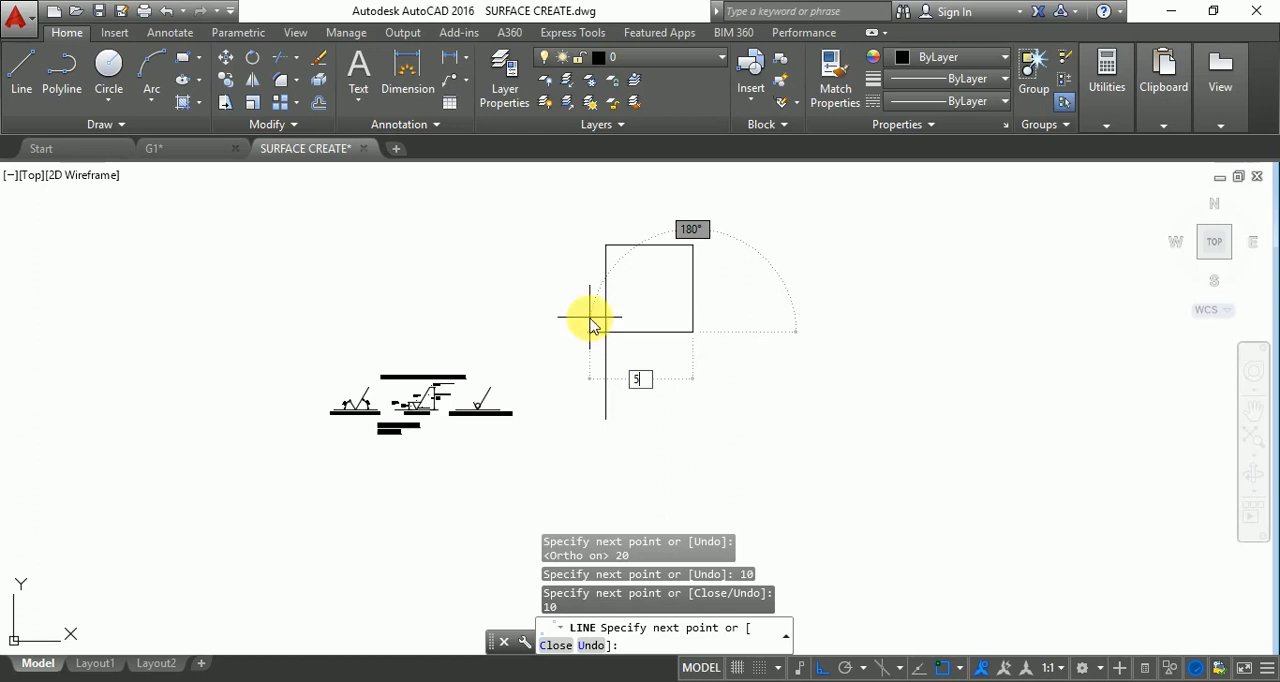
key("Return")
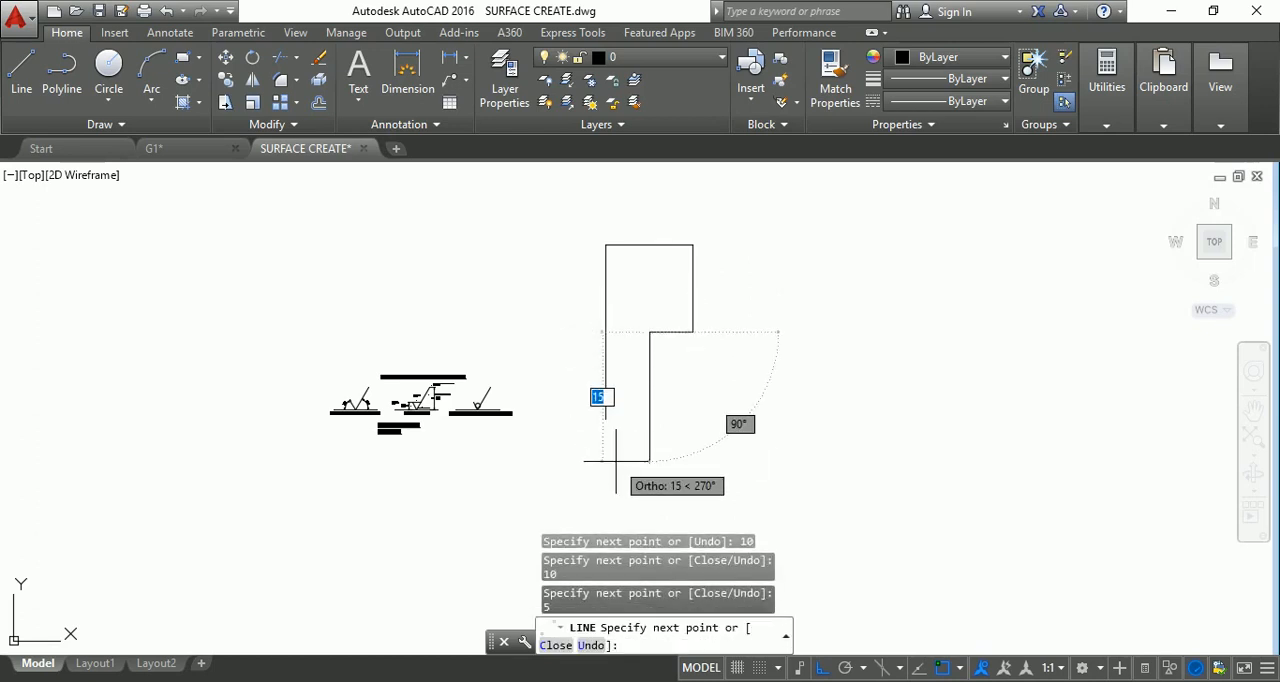
type("10")
key("Return")
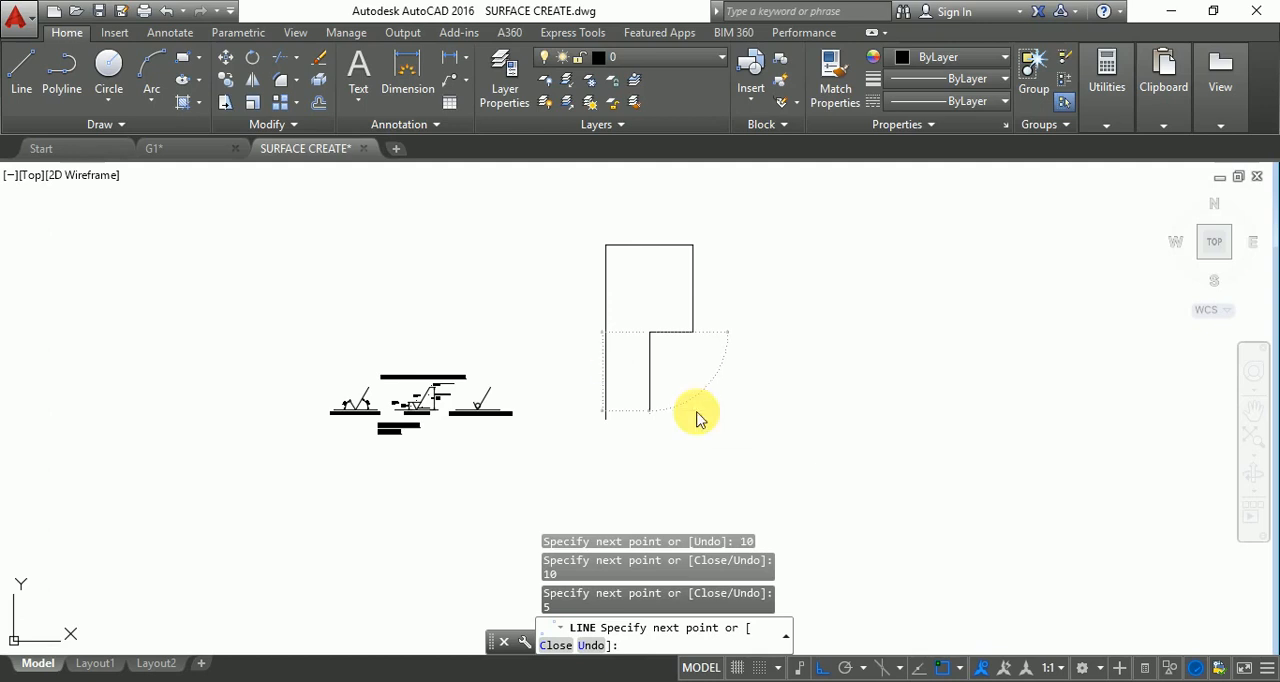
type("c")
key("Return")
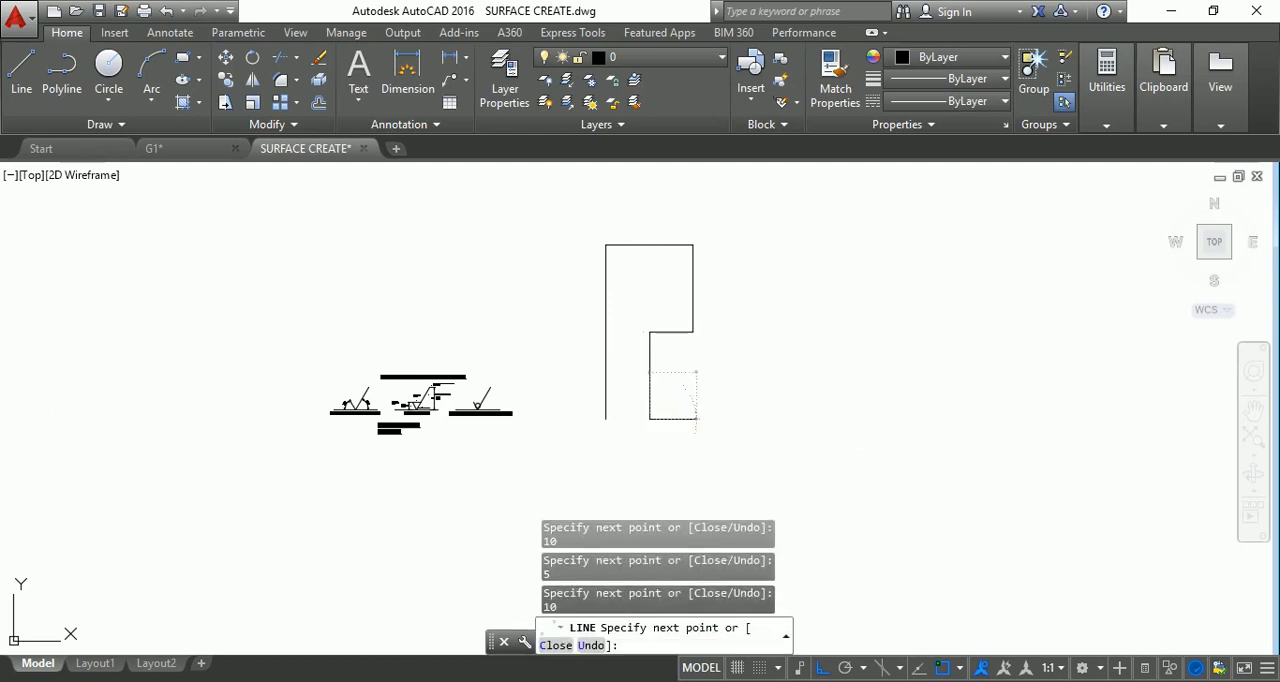
scroll(644, 331, "up", 4)
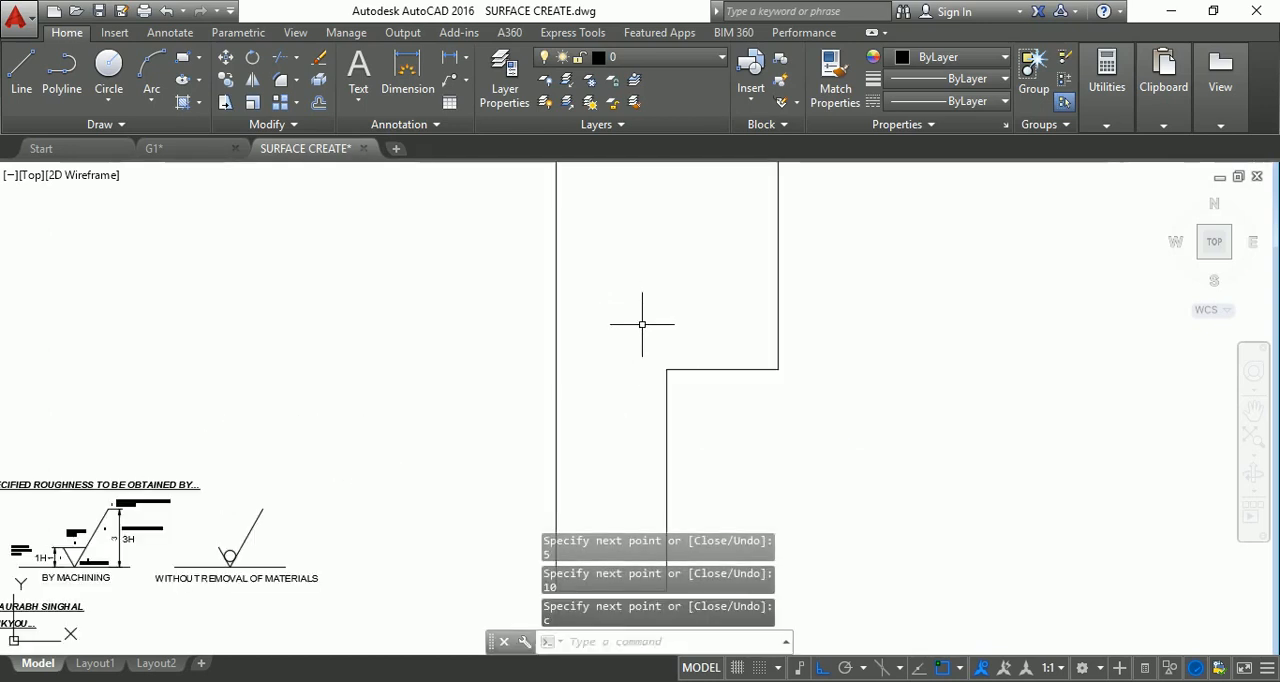
Switch to the 3D Basics workspace and view the closed outline from the SW Isometric direction.
scroll(642, 324, "down", 4)
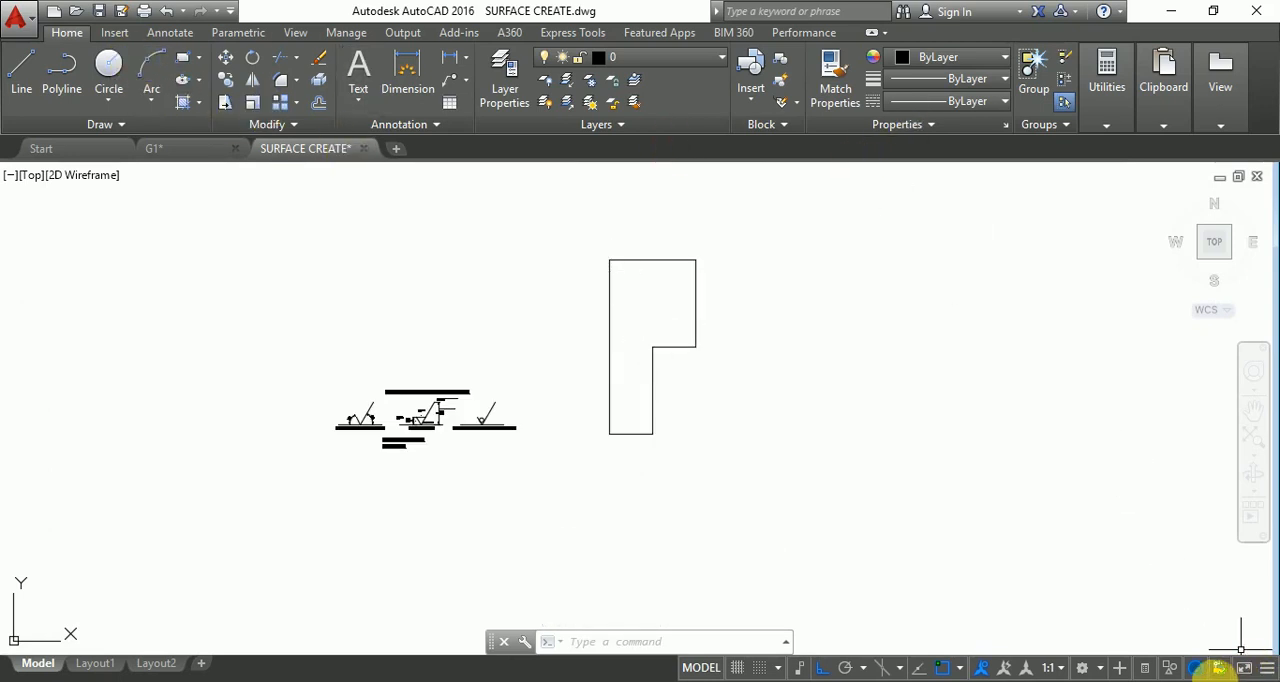
left_click(1097, 670)
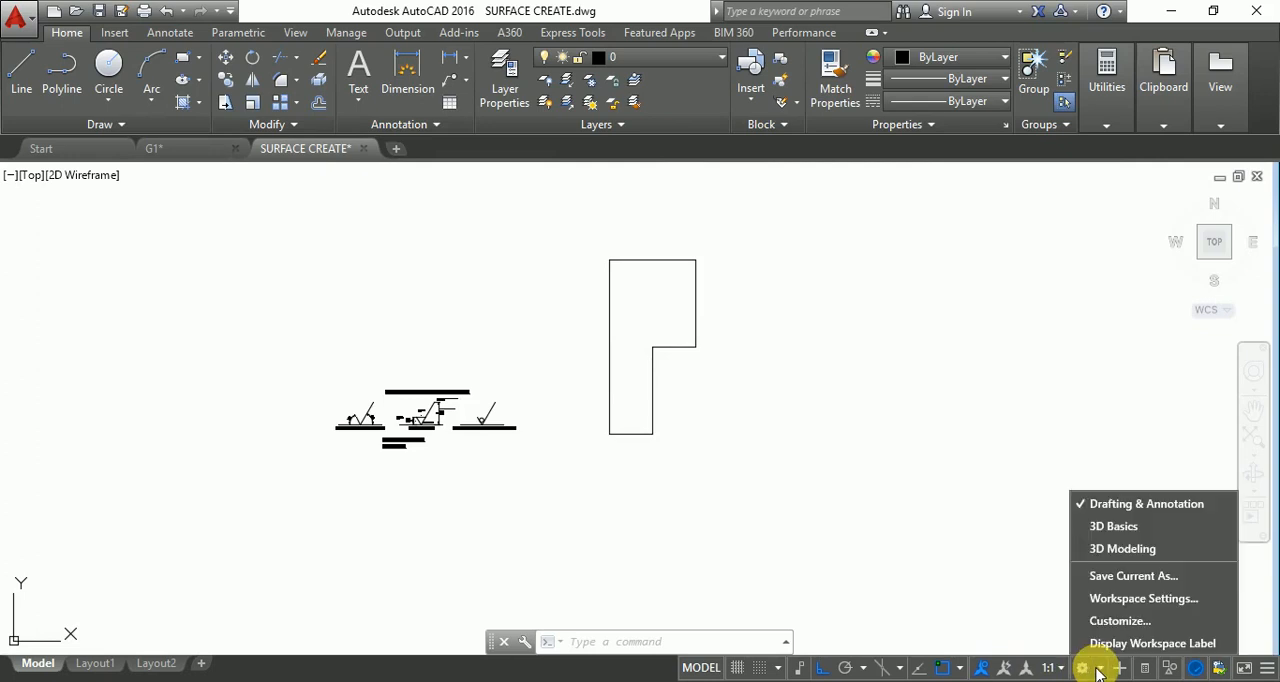
left_click(1110, 525)
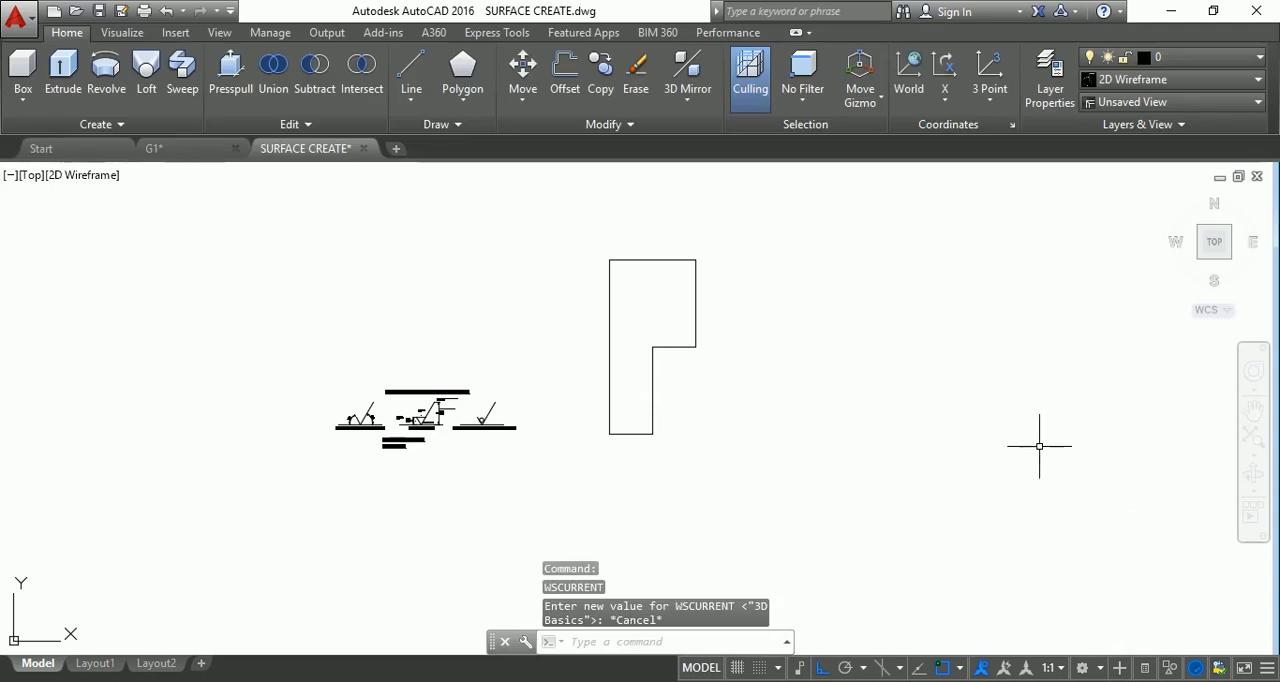
left_click(1208, 266)
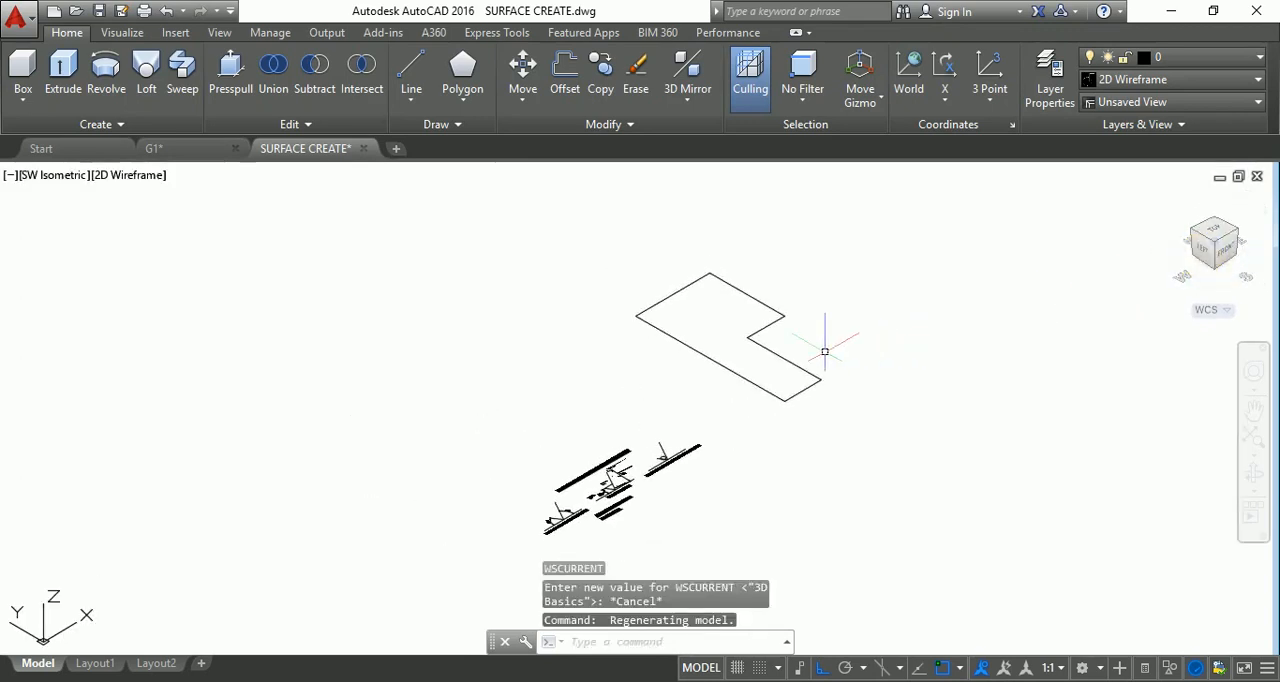
scroll(776, 291, "up", 2)
scroll(763, 297, "up", 2)
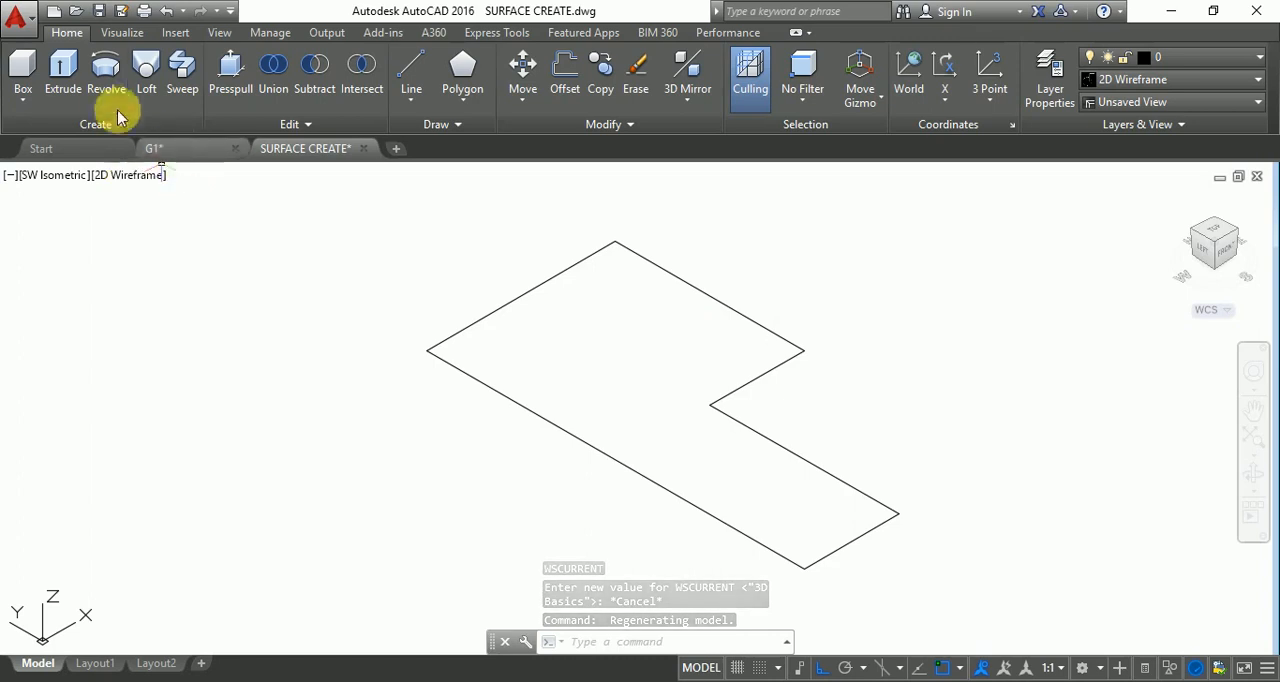
Extrude all six lines of the closed outline to a height of 5.
left_click(60, 66)
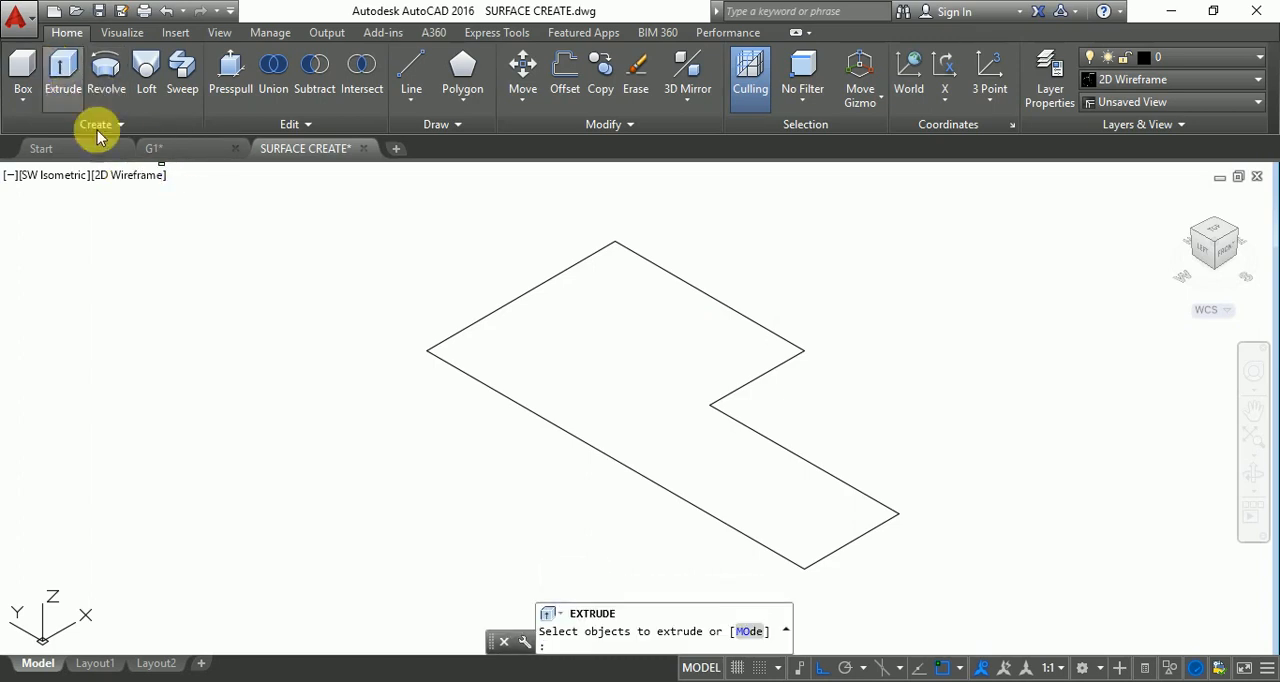
left_click(440, 358)
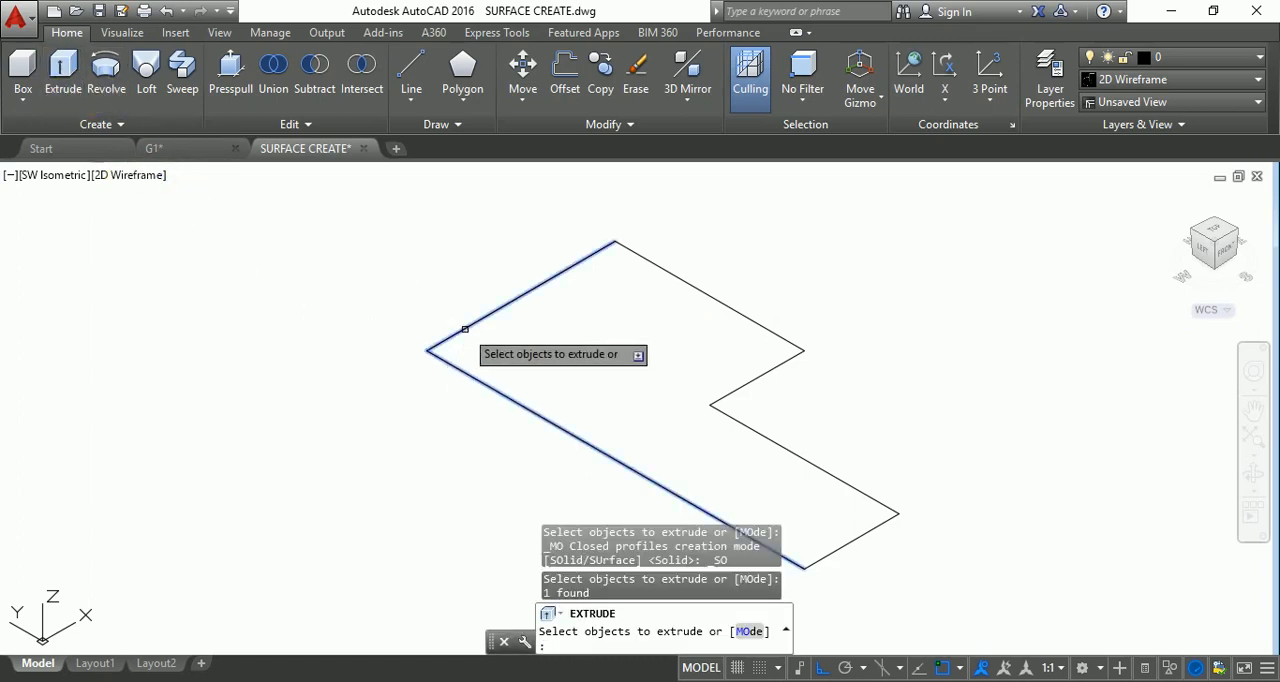
left_click(465, 336)
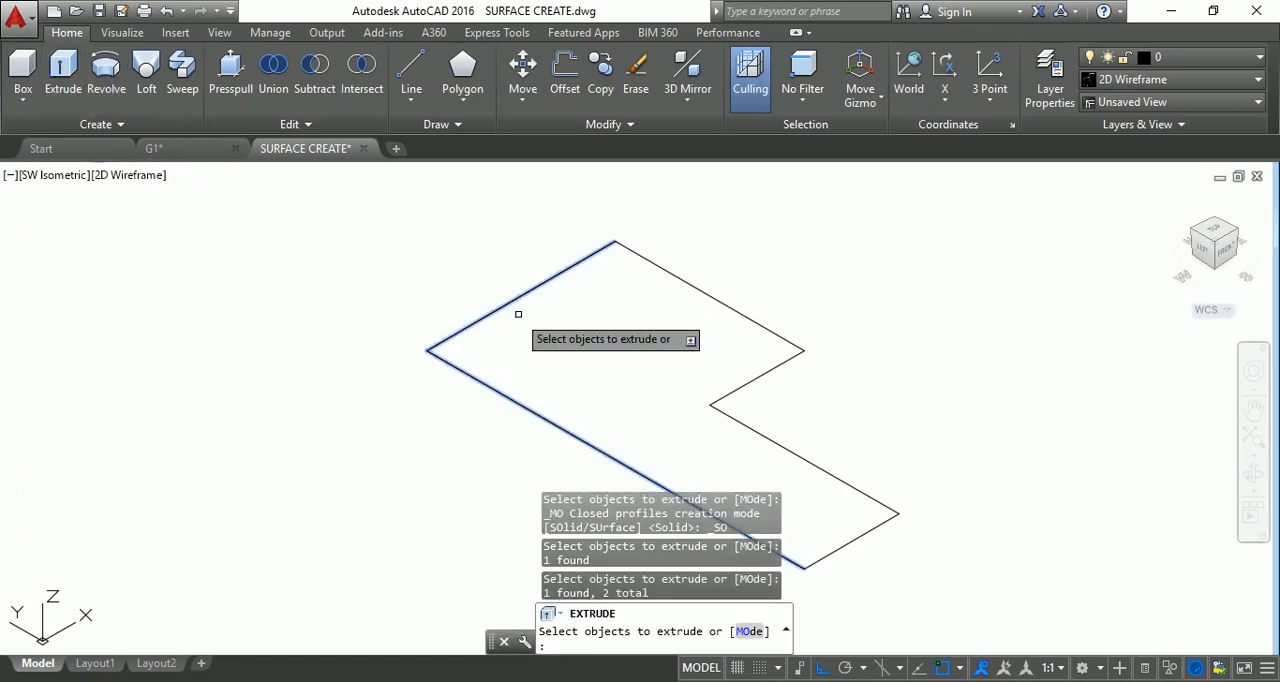
left_click(658, 257)
left_click(735, 390)
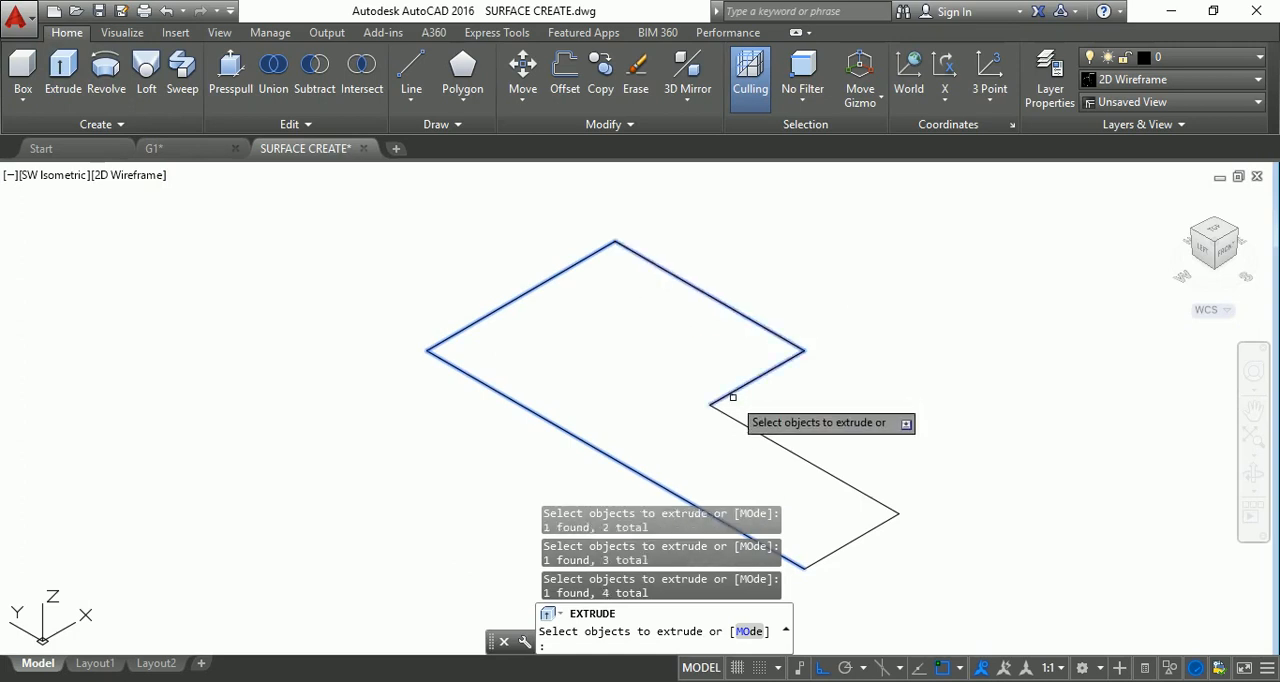
left_click(743, 423)
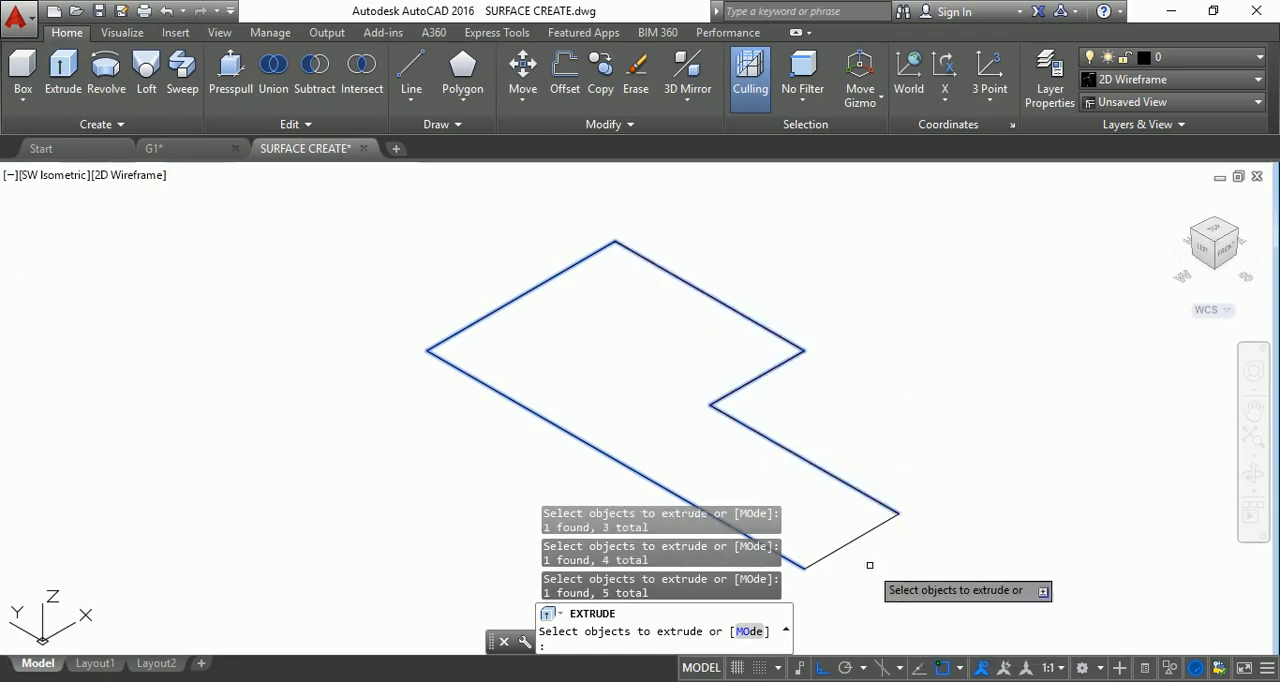
left_click(852, 540)
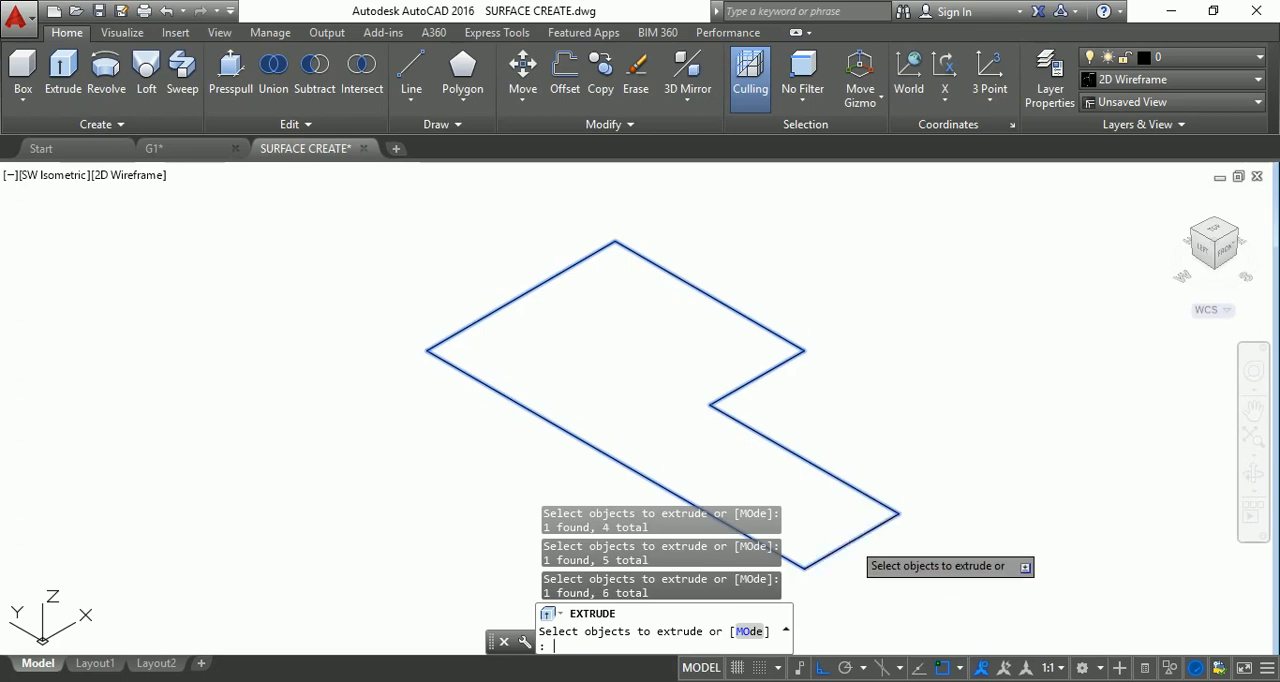
key("Return")
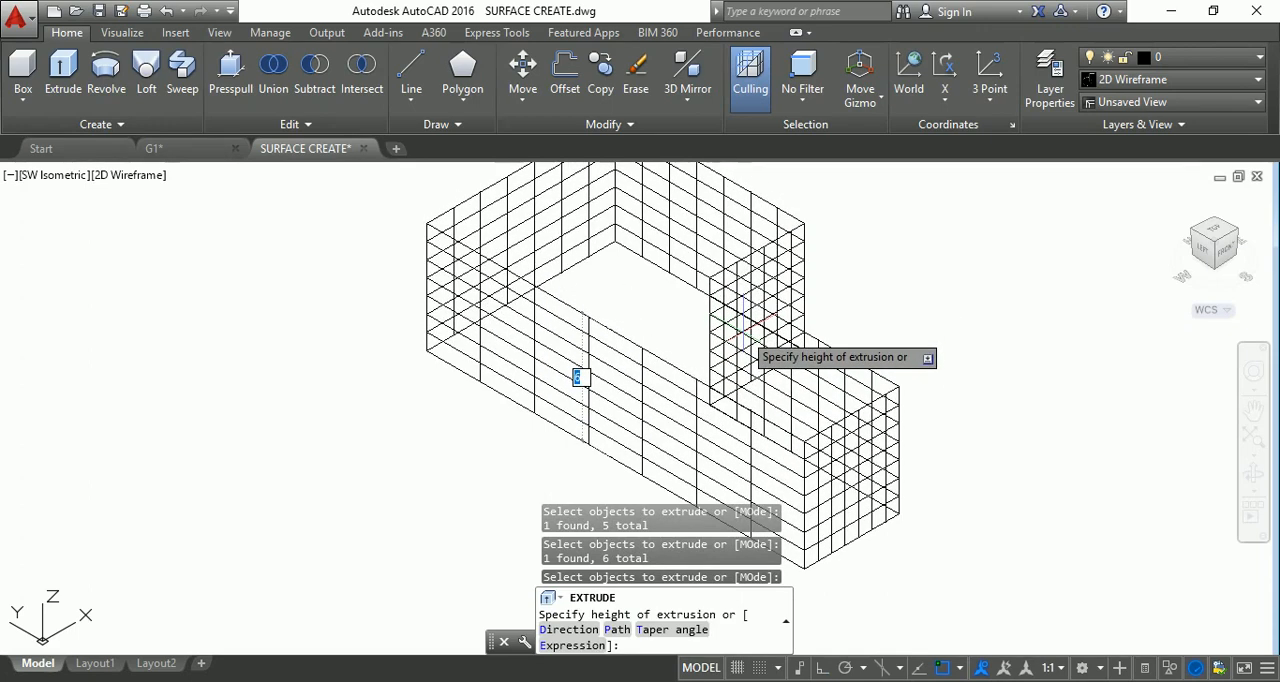
left_click(742, 335)
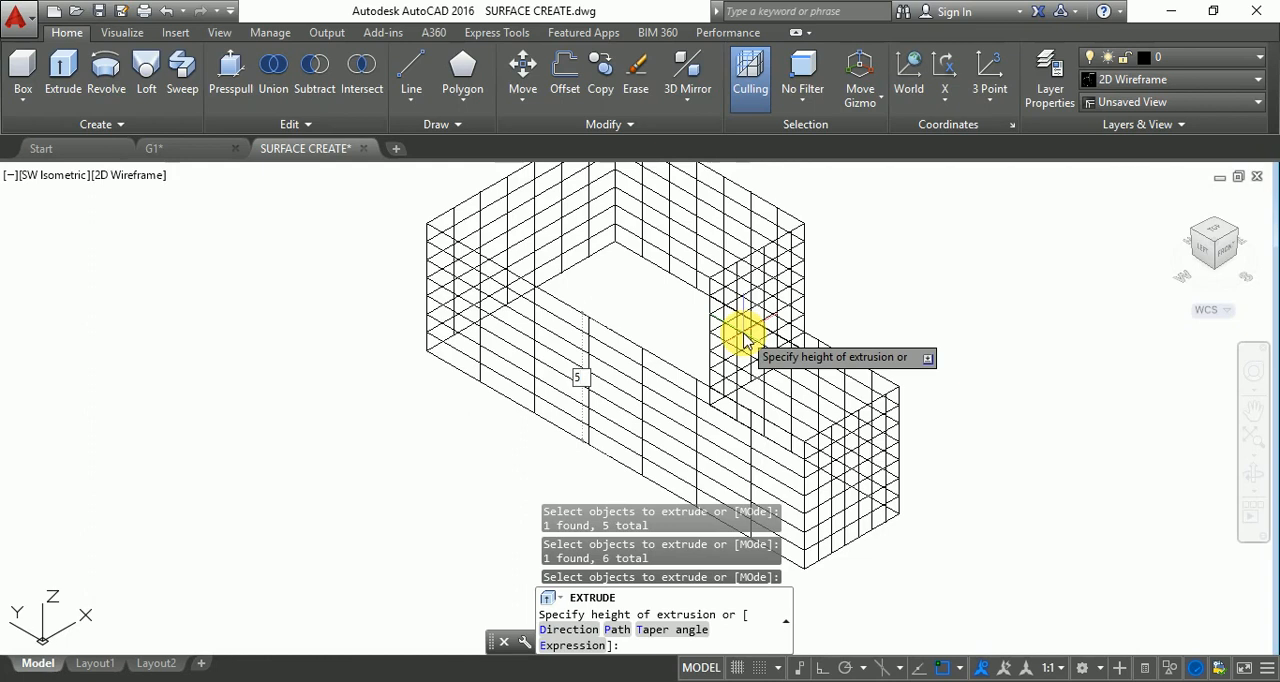
key("Return")
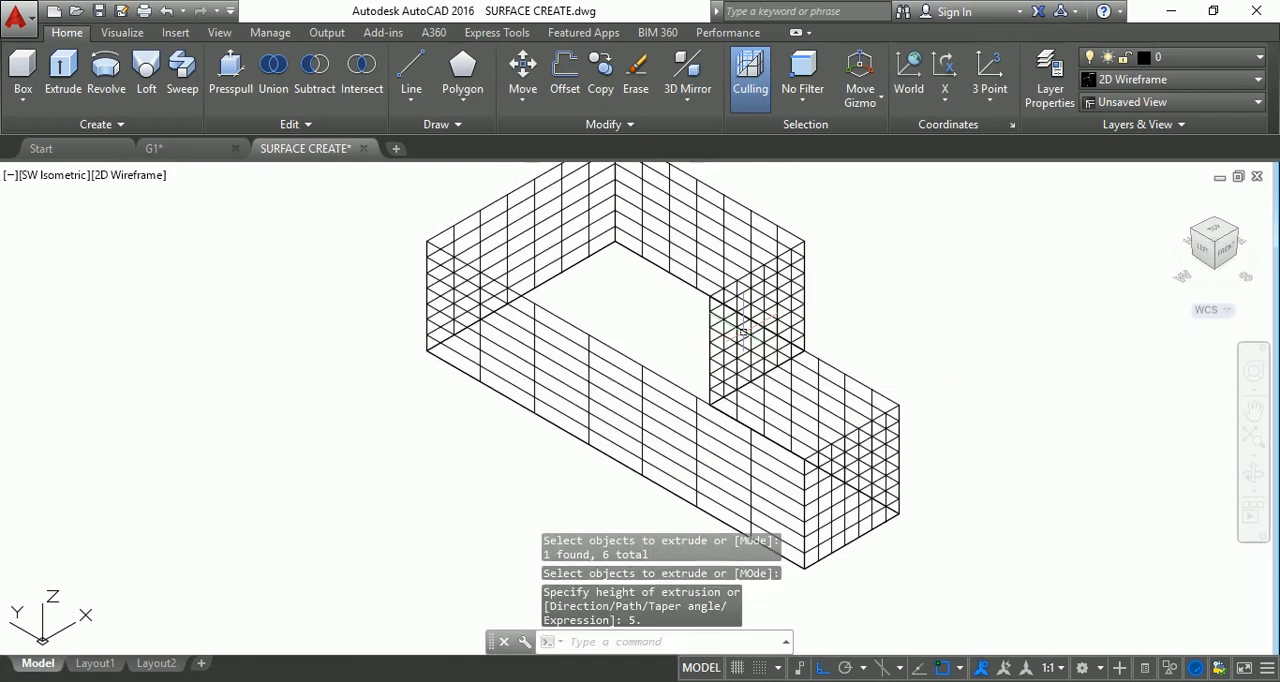
key("Escape")
key("Escape")
key("Escape")
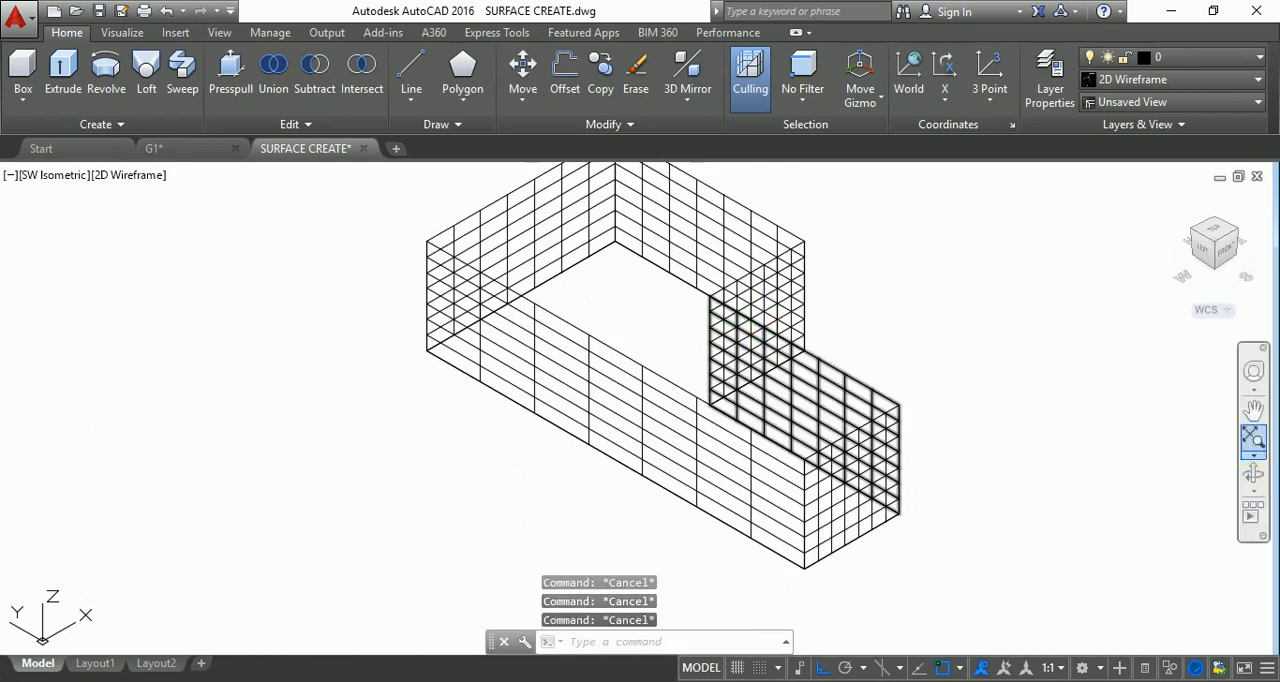
Orbit the extruded shape to a lower viewing angle and examine its end wall up close.
scroll(770, 377, "down", 4)
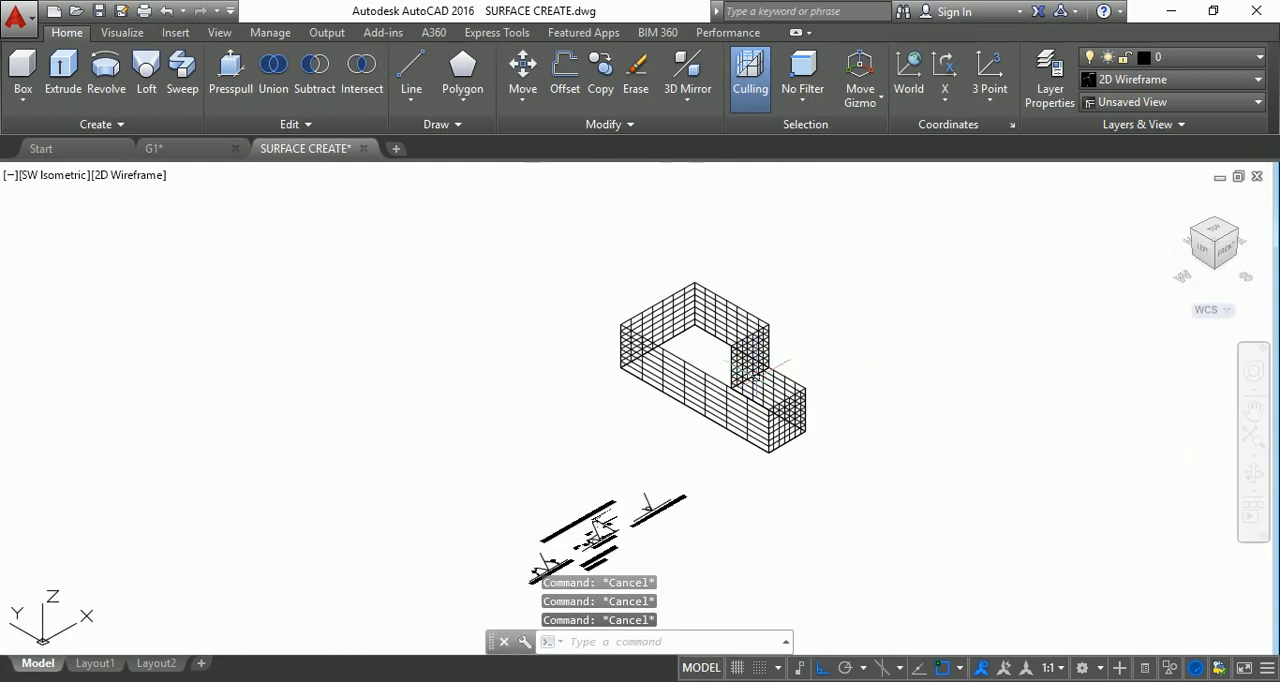
left_click(1256, 477)
left_click_drag(1134, 466, 1029, 463)
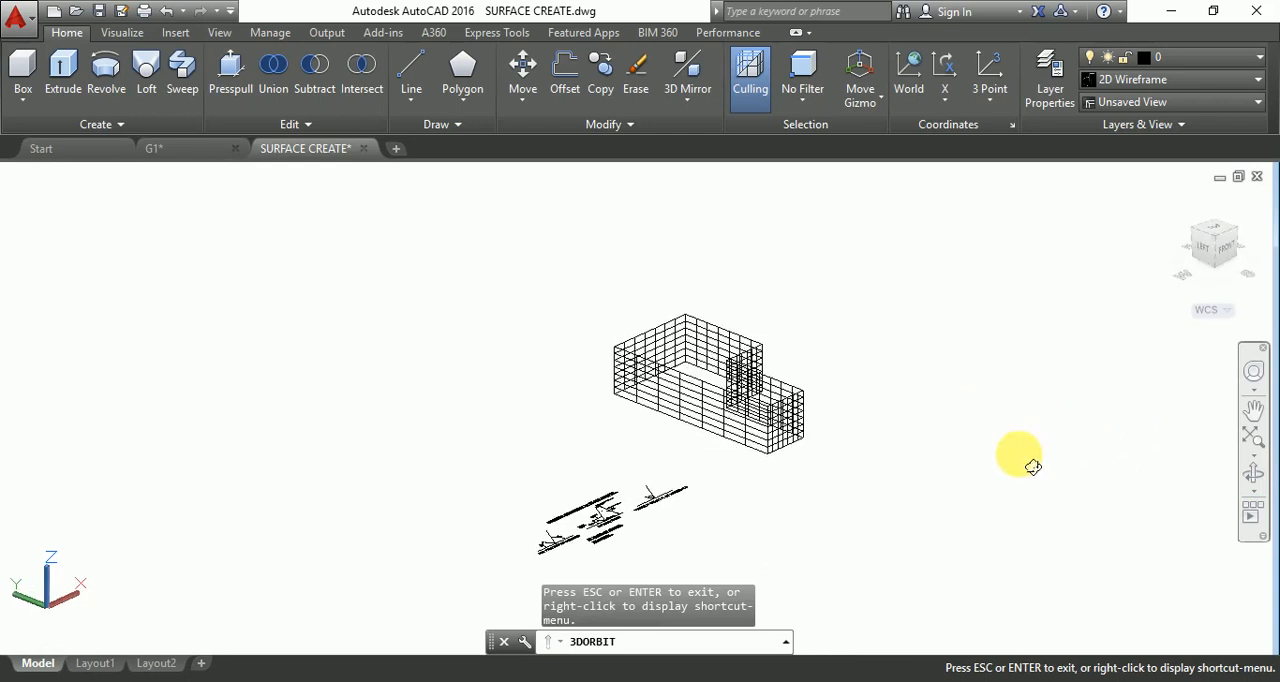
key("Escape")
scroll(802, 459, "up", 5)
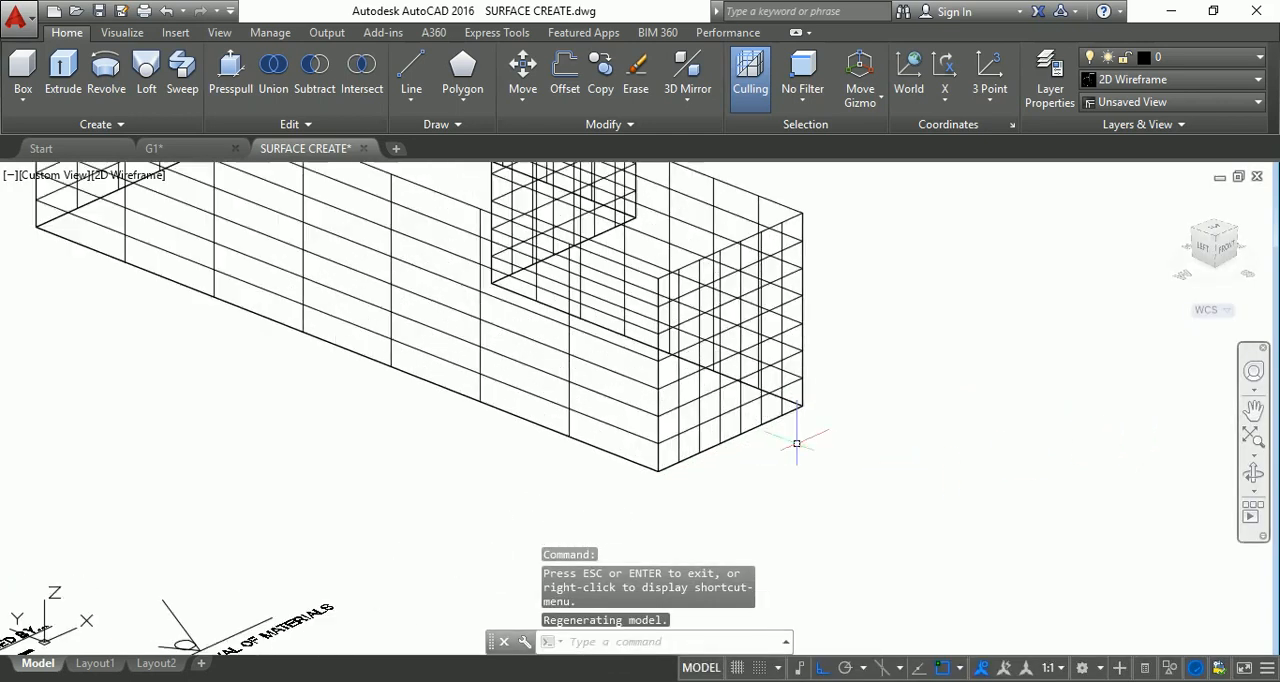
left_click(659, 289)
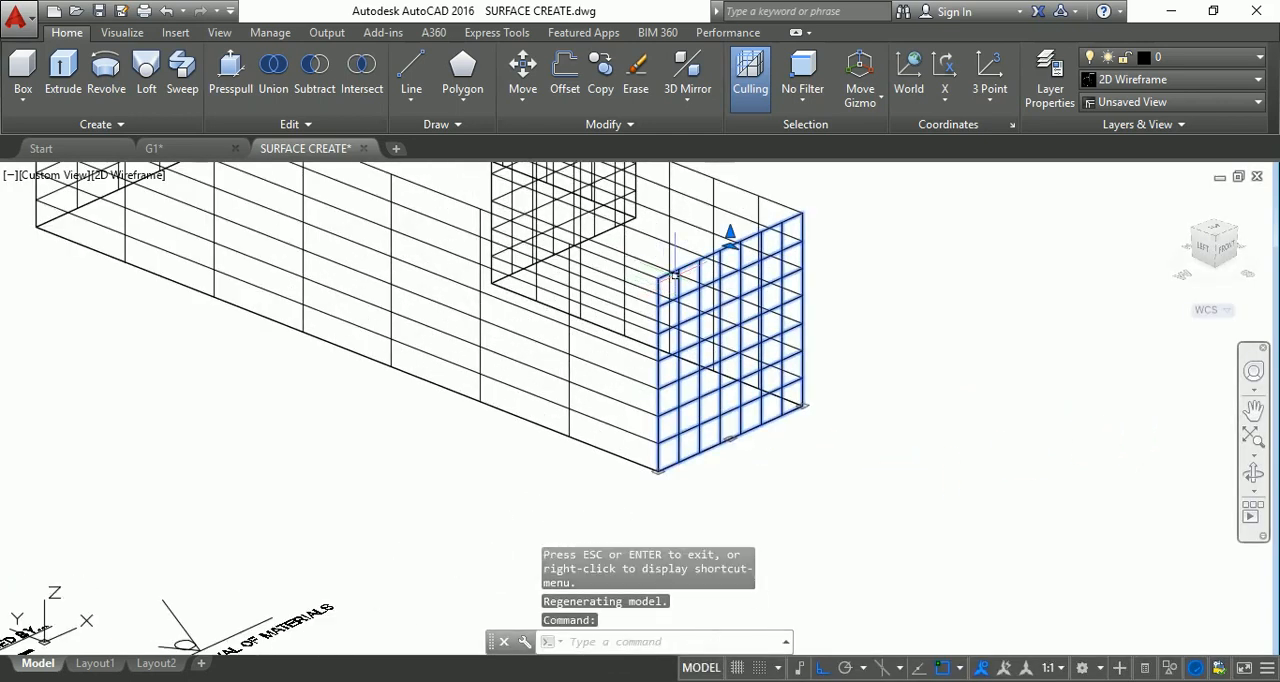
key("Escape")
key("Escape")
key("Escape")
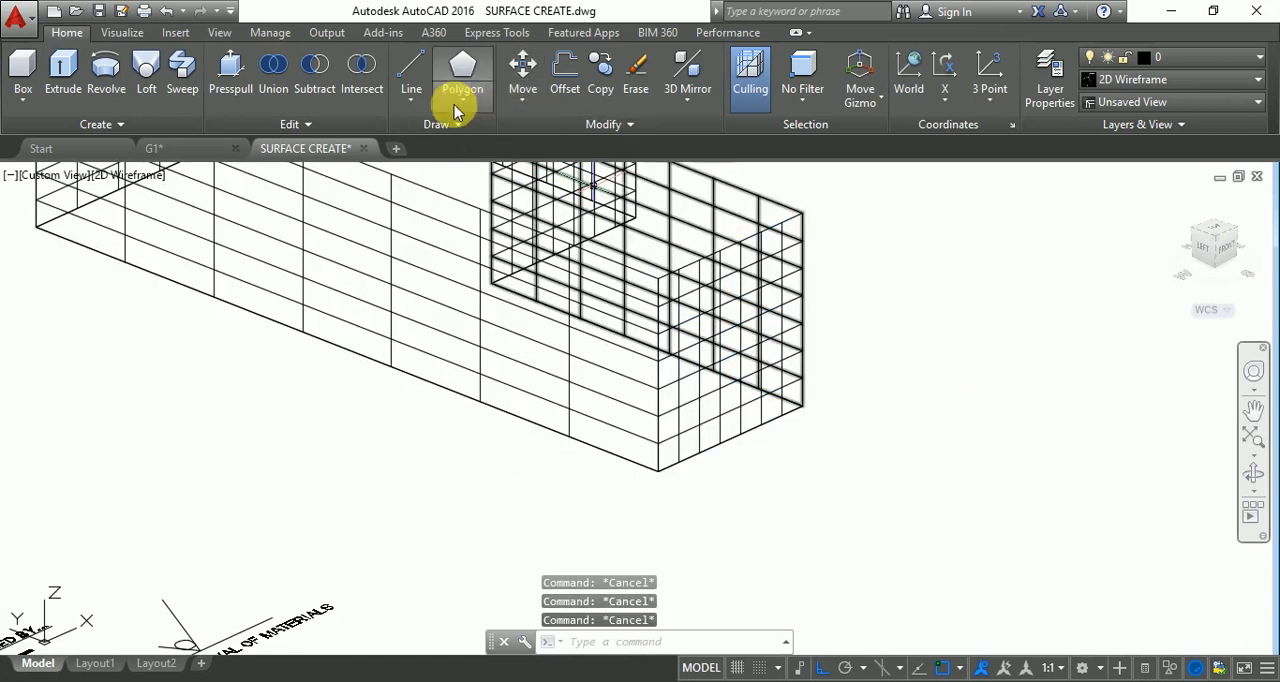
left_click(414, 101)
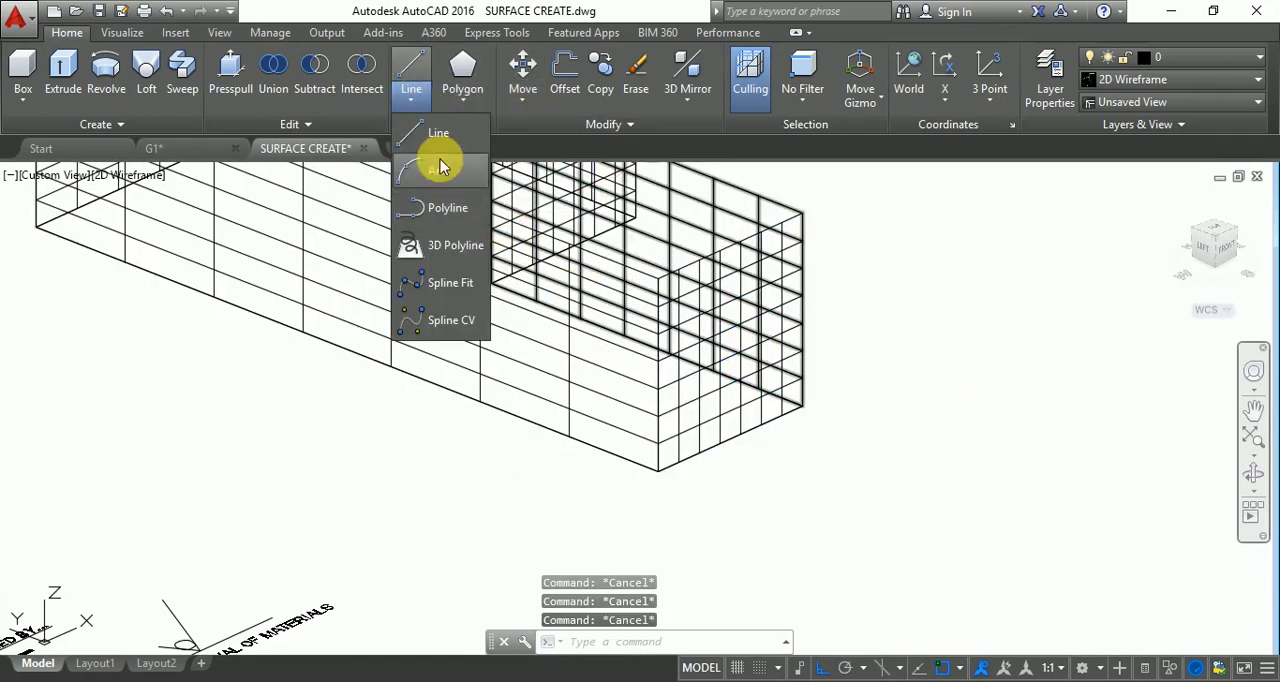
left_click(464, 126)
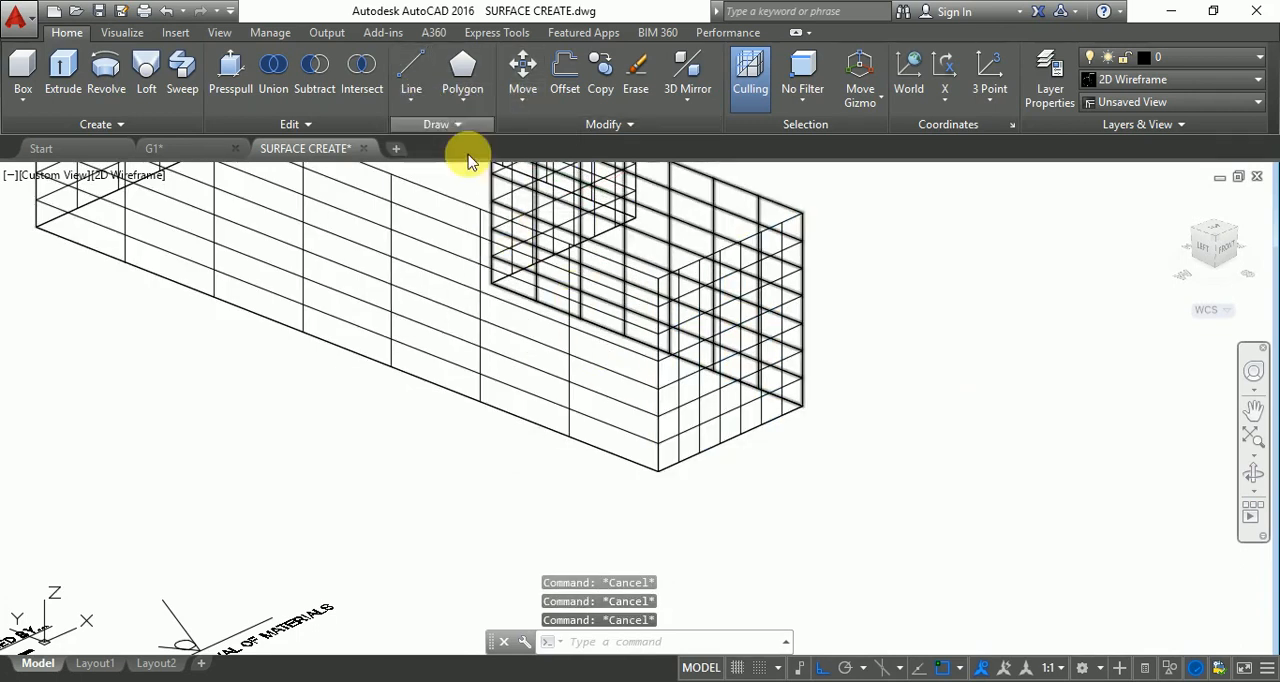
left_click(658, 471)
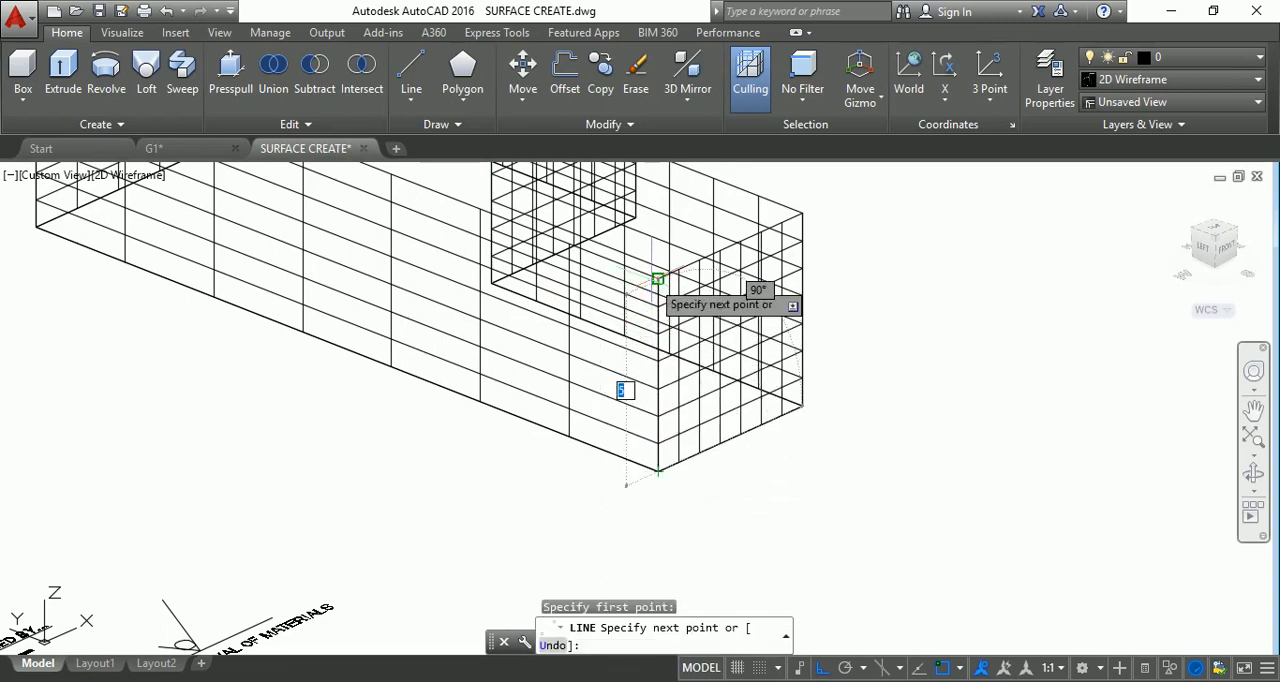
key("Escape")
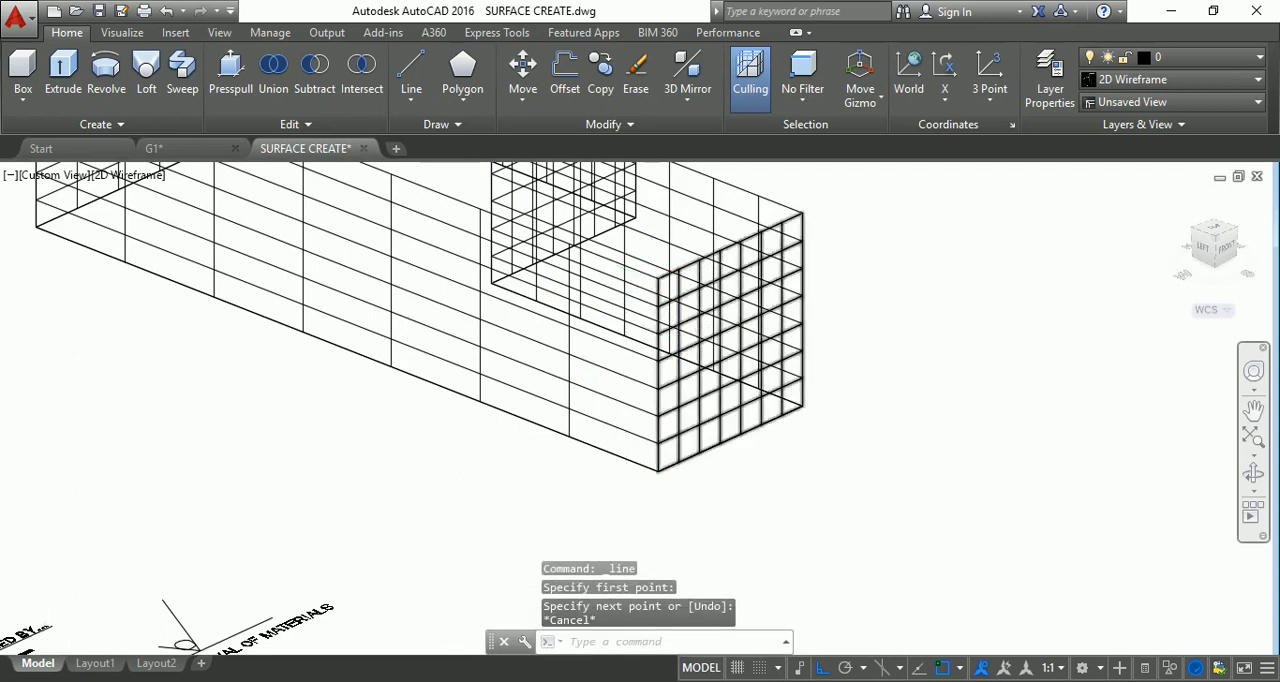
In the Top view, draw a circle of radius 3 centred on the outline's inner corner.
scroll(689, 360, "down", 5)
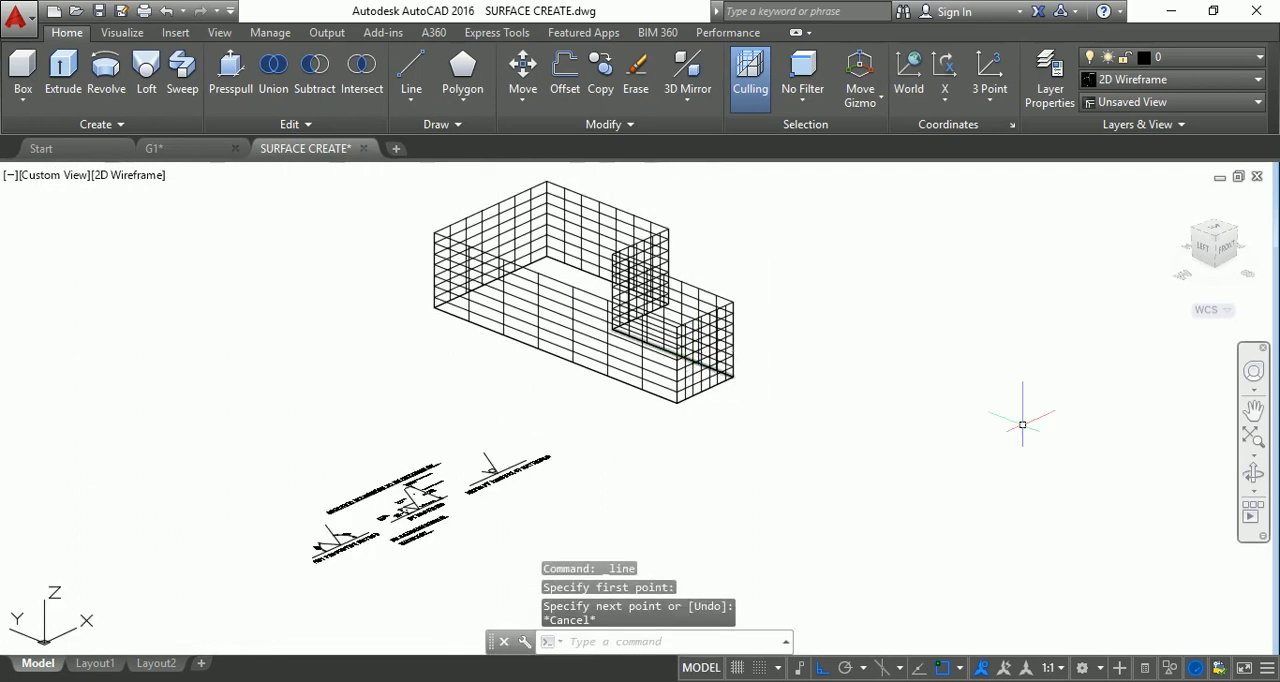
left_click(1217, 232)
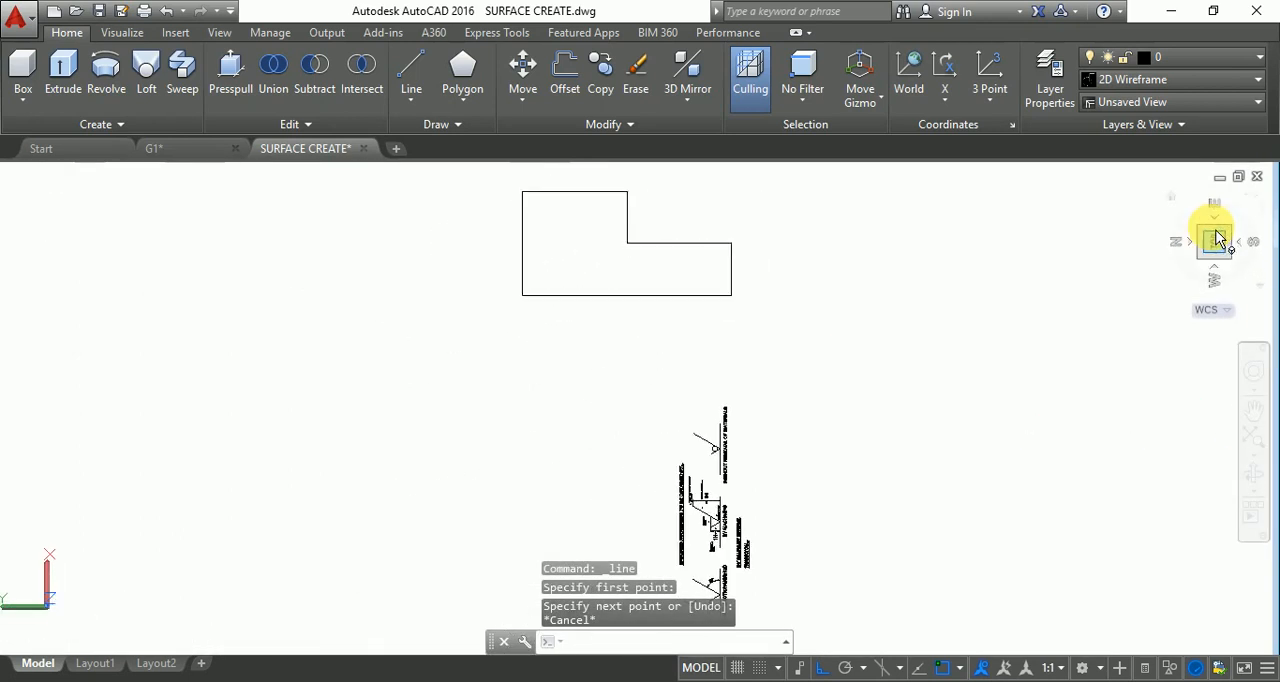
scroll(627, 240, "up", 5)
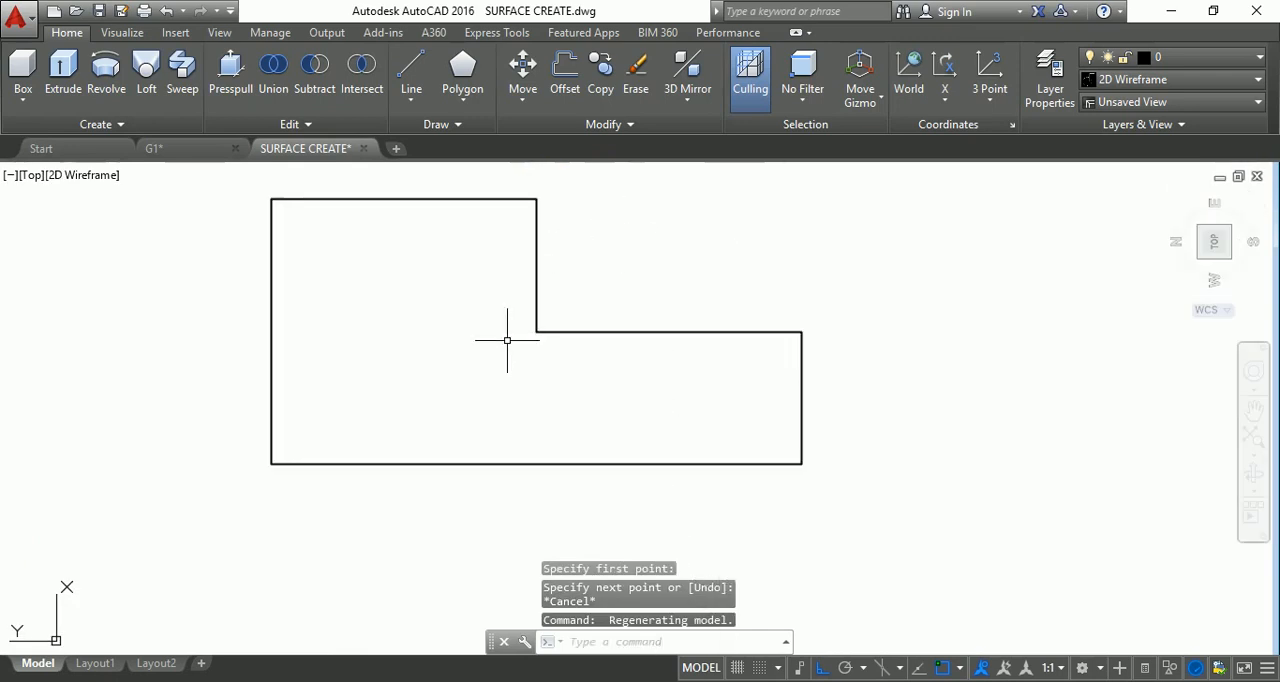
scroll(515, 347, "up", 2)
scroll(530, 358, "down", 2)
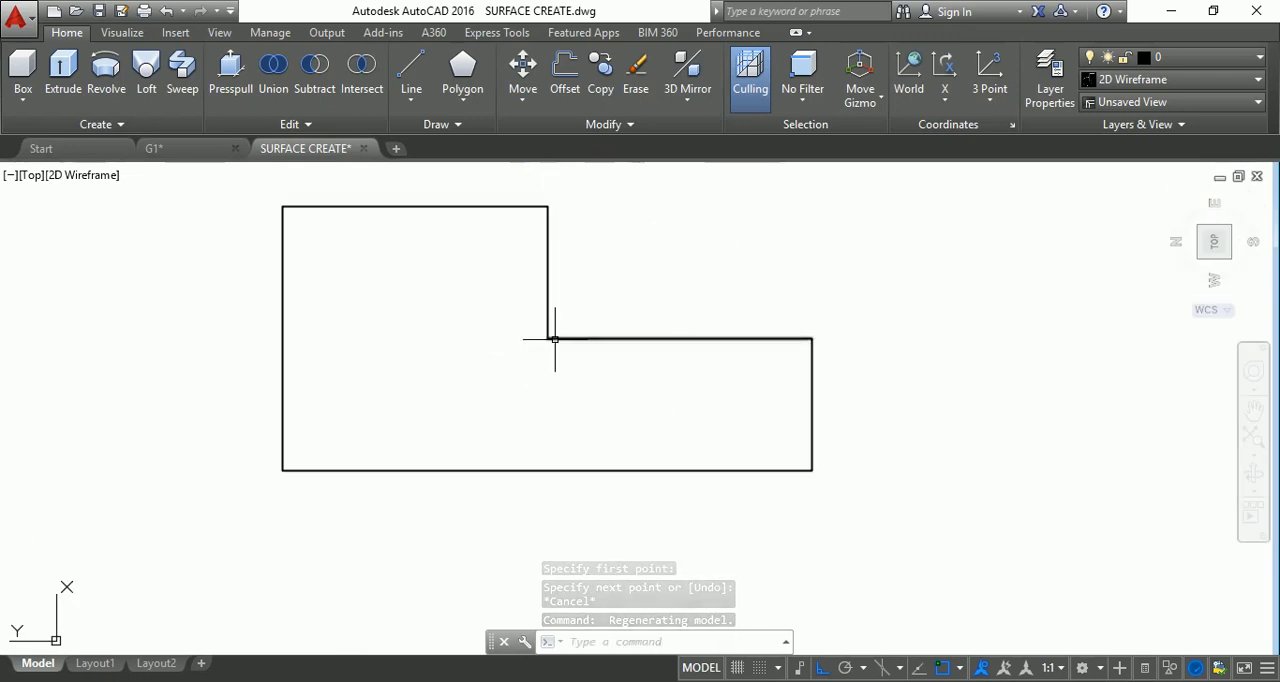
key("Escape")
key("Escape")
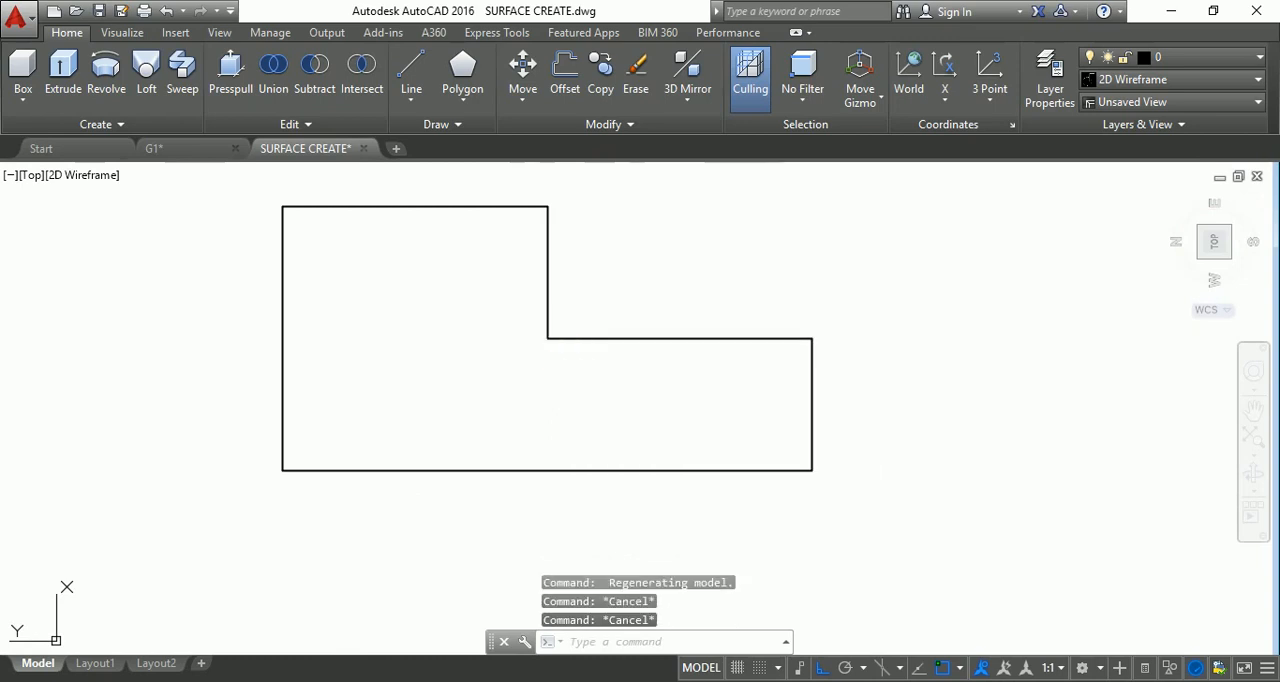
type("c")
key("Return")
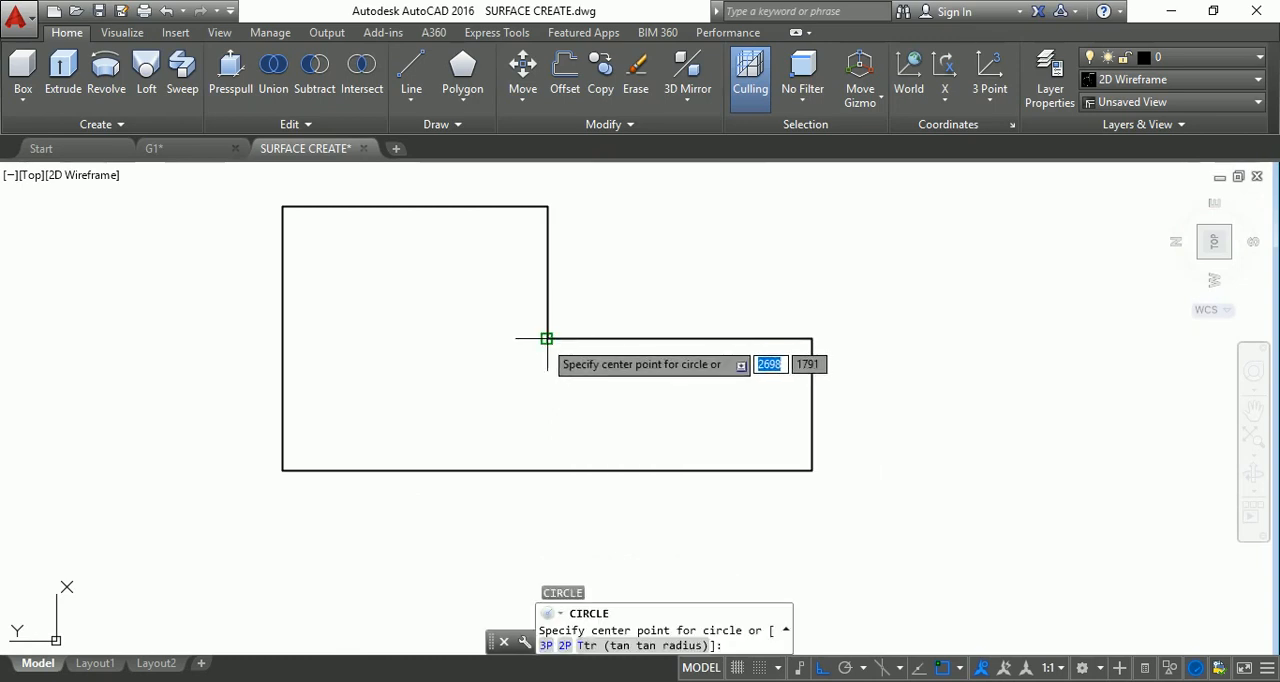
left_click(546, 338)
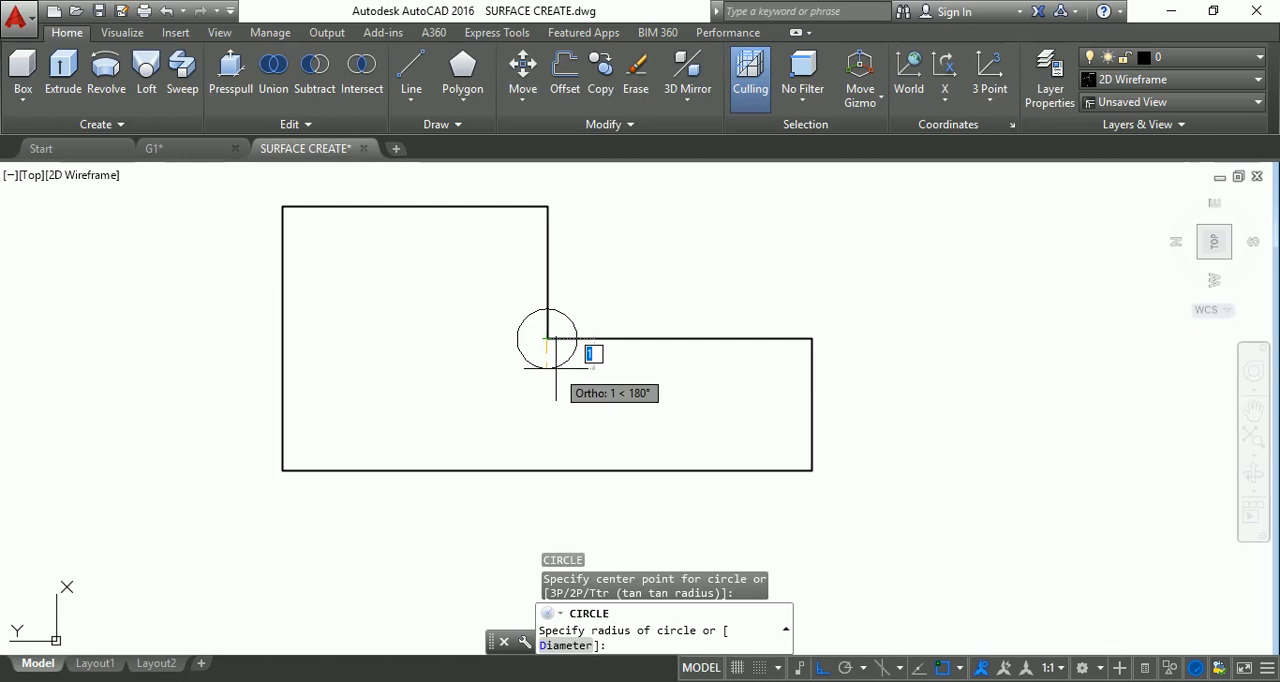
type("3")
key("Return")
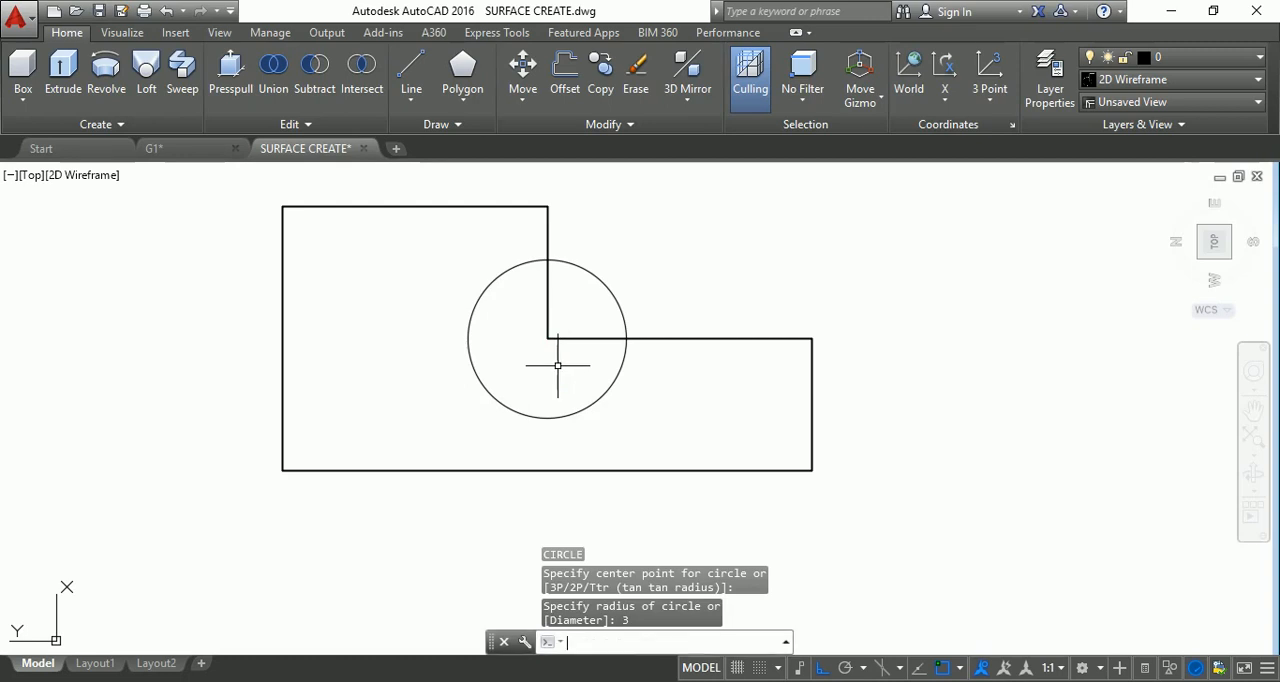
key("Return")
left_click(547, 339)
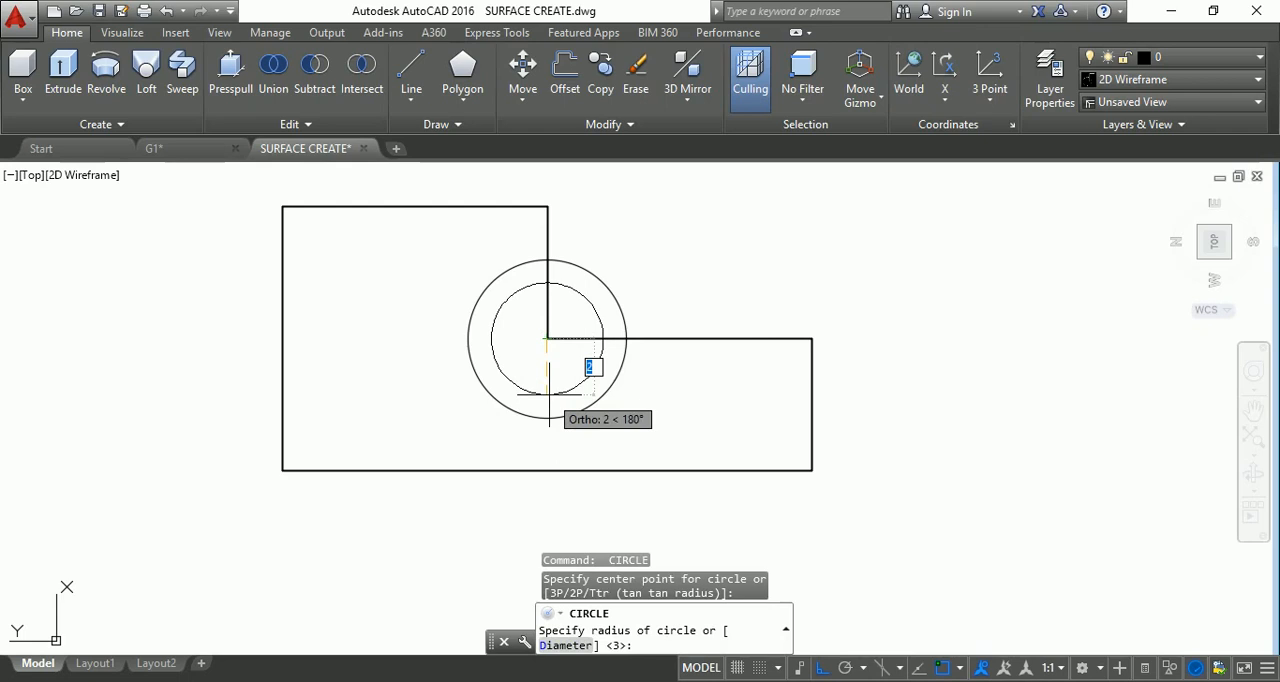
key("Escape")
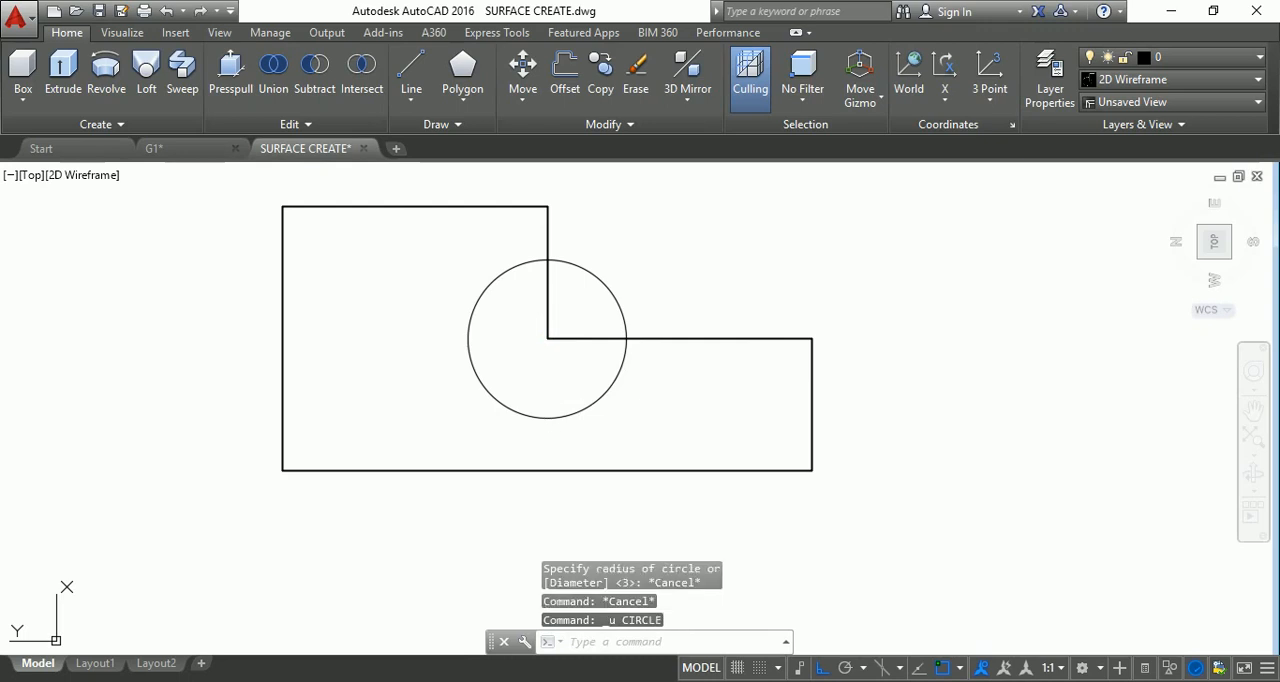
Undo the circle and the Top view change, back to the close orbited view of the extruded walls.
key("ctrl+z")
key("ctrl+z")
key("ctrl+z")
key("ctrl+z")
Undo the extrusion of the outline and switch to the Top view.
key("ctrl+z")
key("ctrl+z")
key("ctrl+z")
key("ctrl+z")
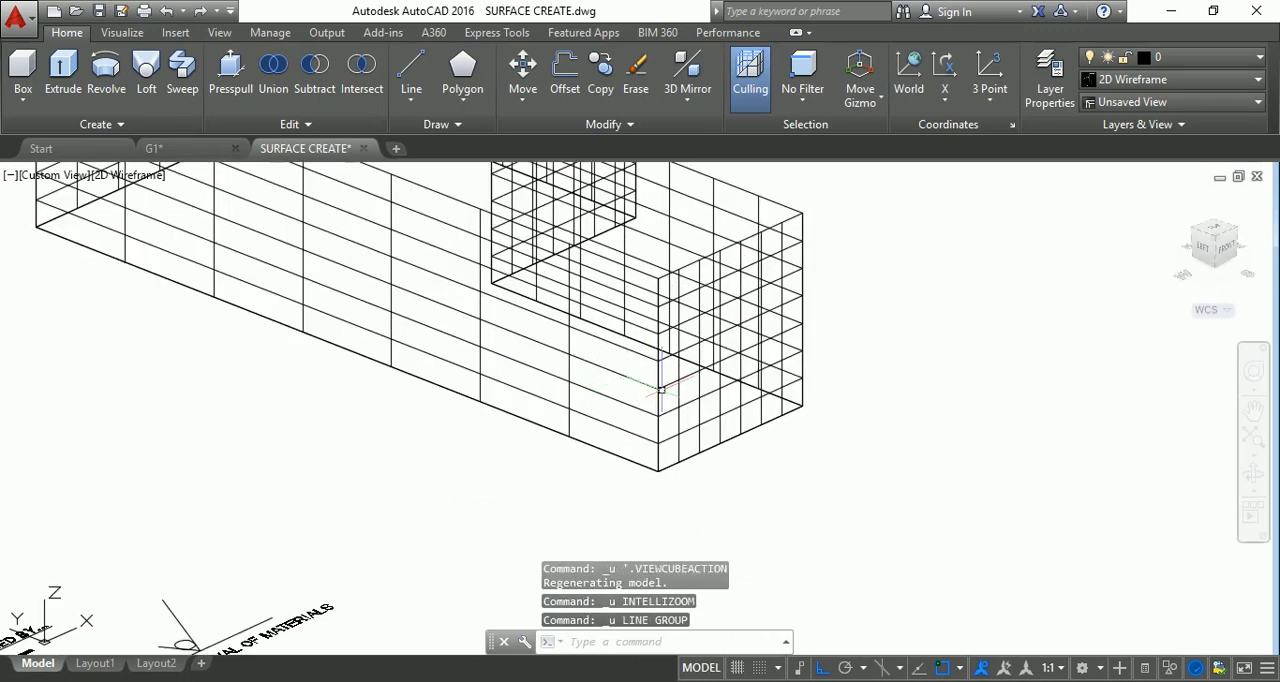
key("ctrl+z")
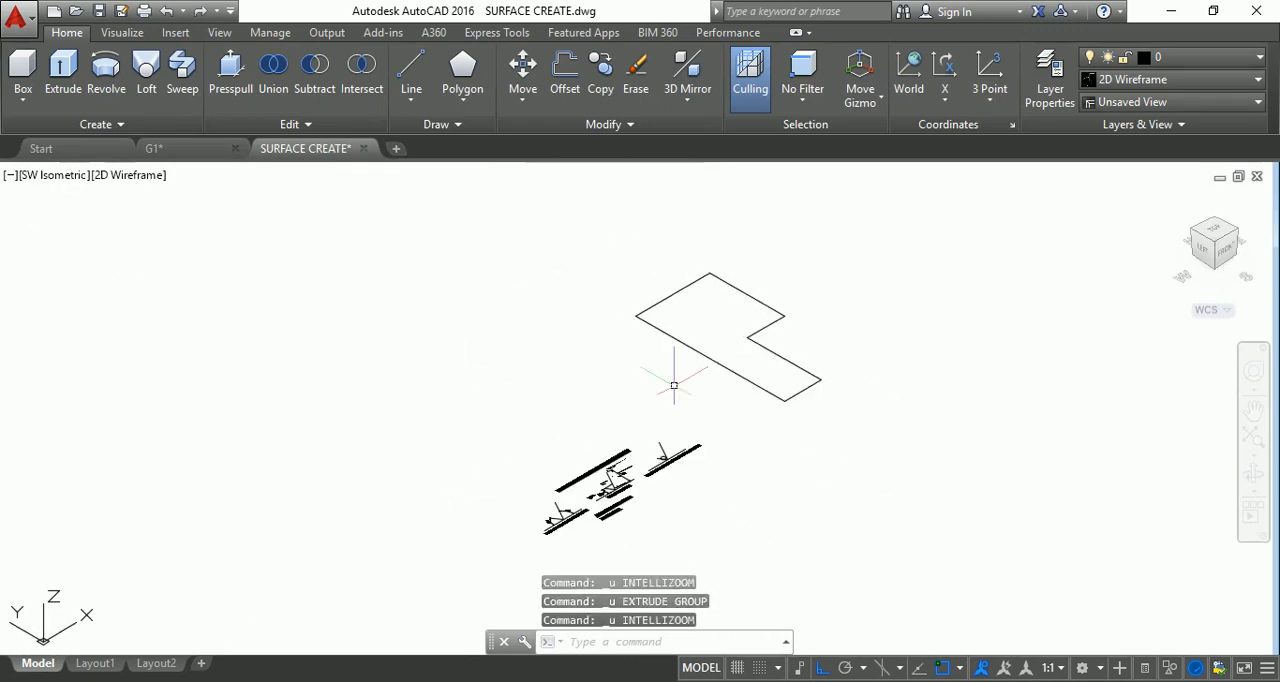
scroll(824, 333, "up", 2)
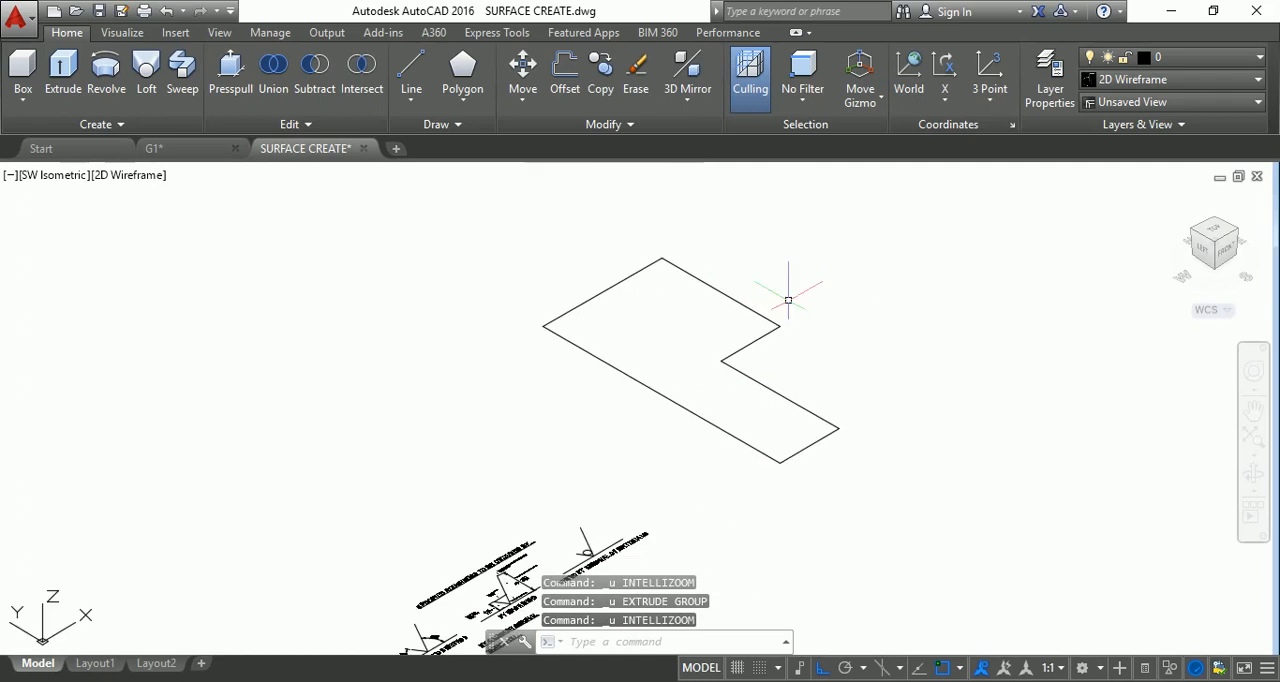
left_click(1218, 236)
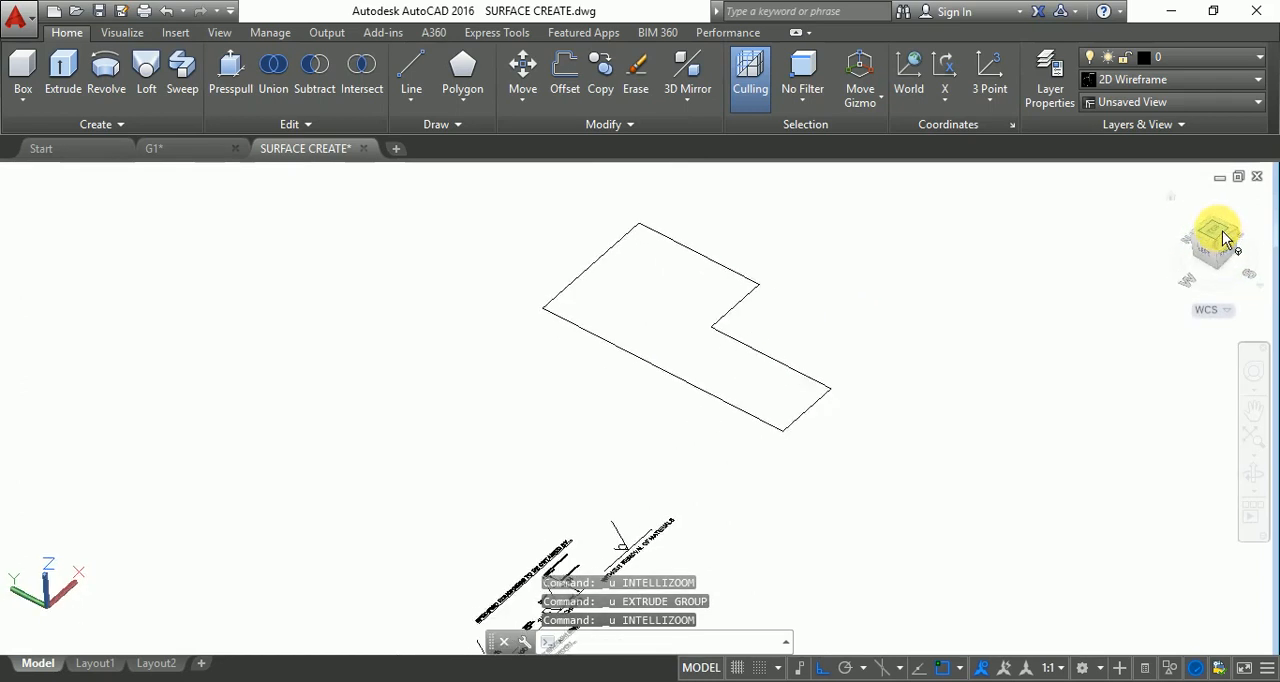
scroll(630, 235, "up", 6)
scroll(660, 320, "down", 6)
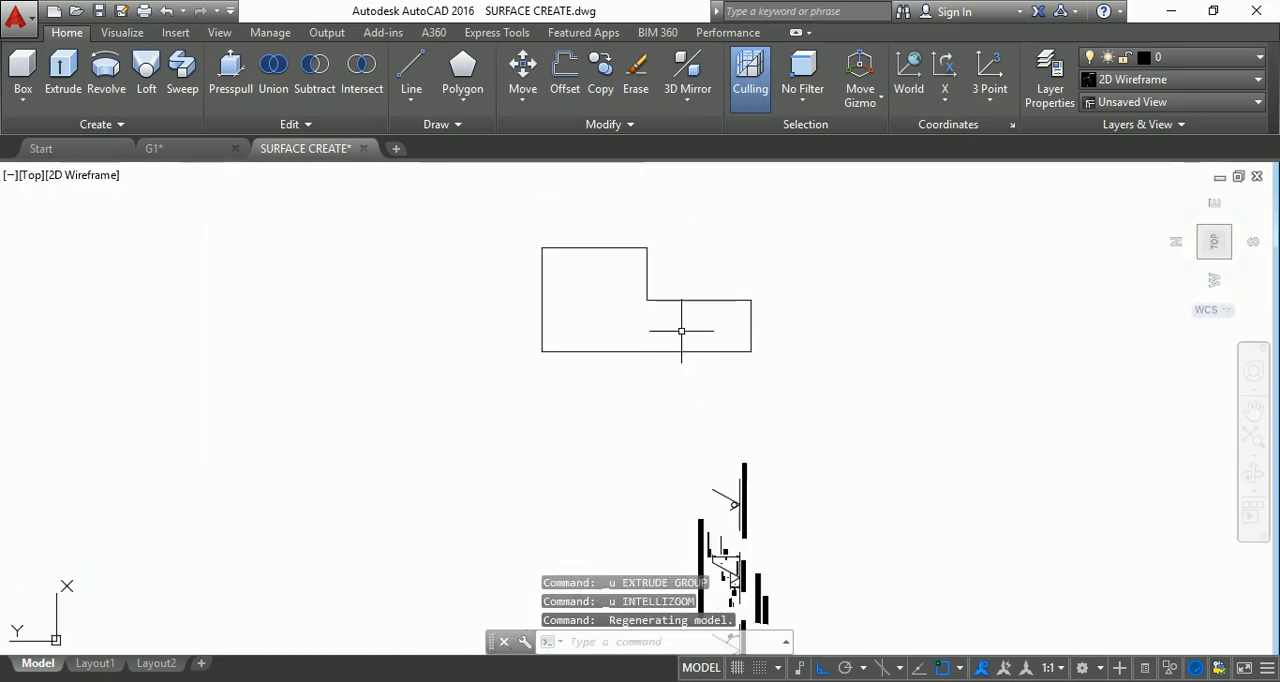
Draw a circle of radius 3 centred on the outline's inner corner.
scroll(642, 277, "up", 4)
key("Escape")
key("Escape")
type("c")
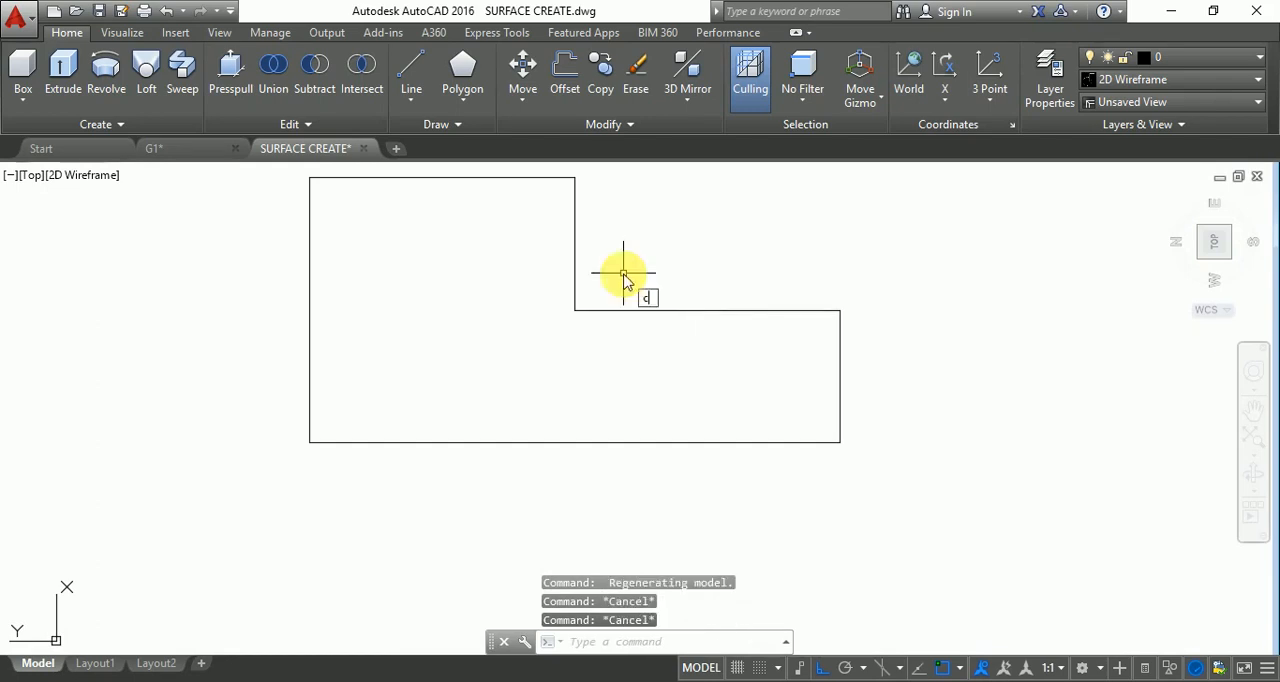
key("Return")
left_click(575, 310)
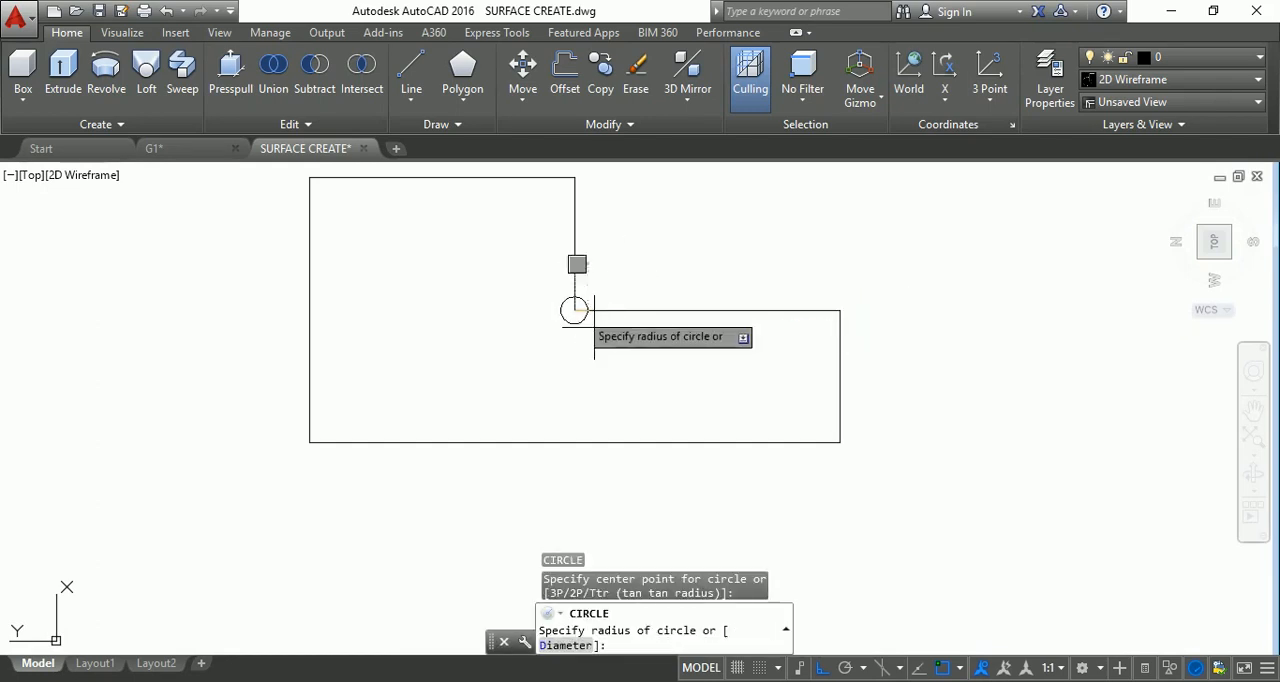
type("3")
key("Return")
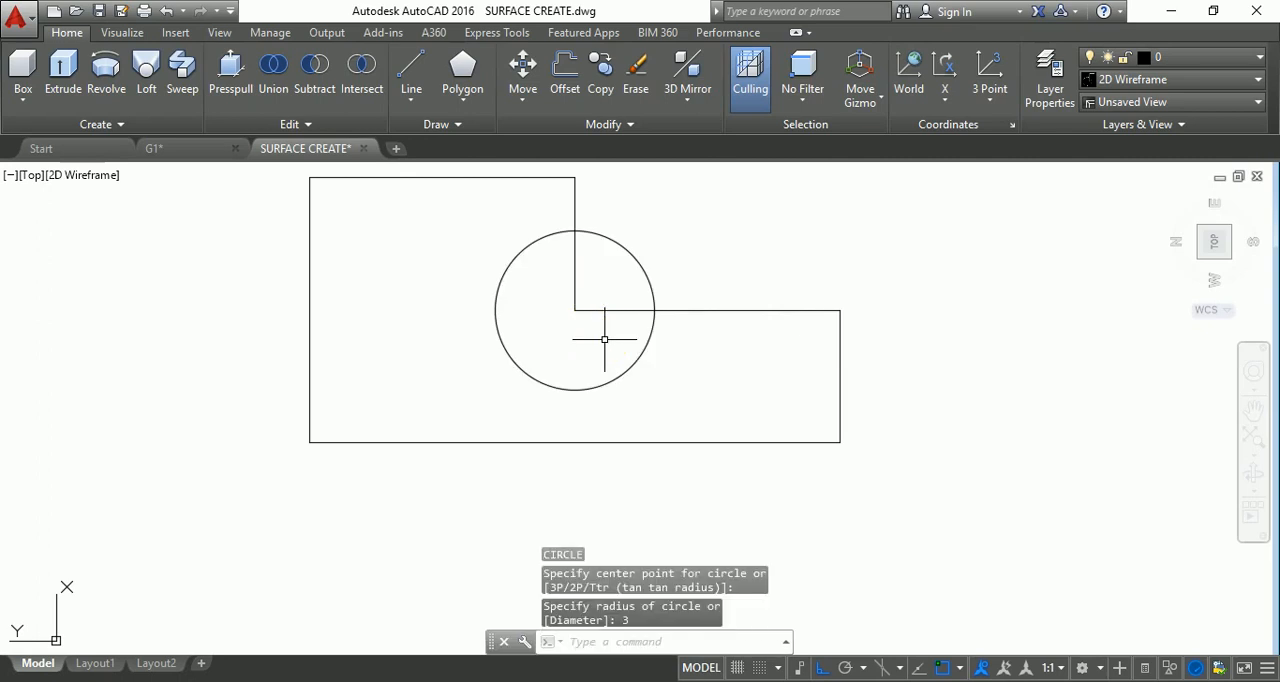
Draw a concentric circle of radius 3.5 around the outline's inner corner.
key("Return")
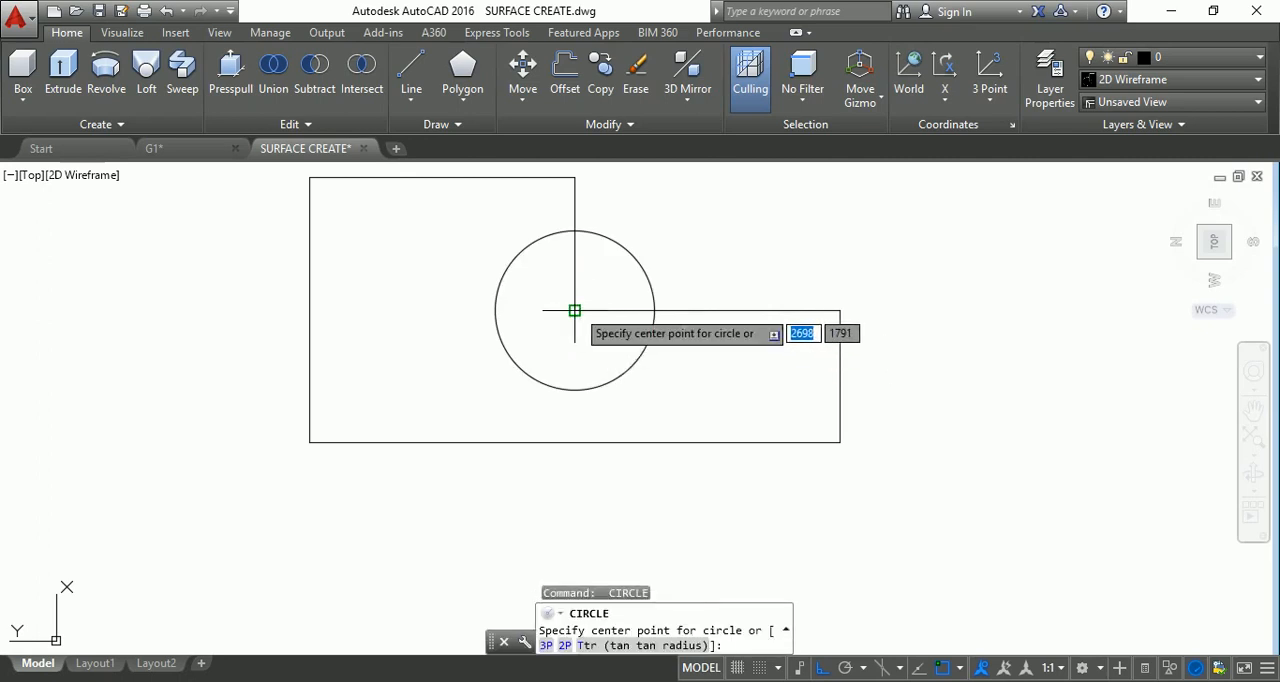
left_click(575, 310)
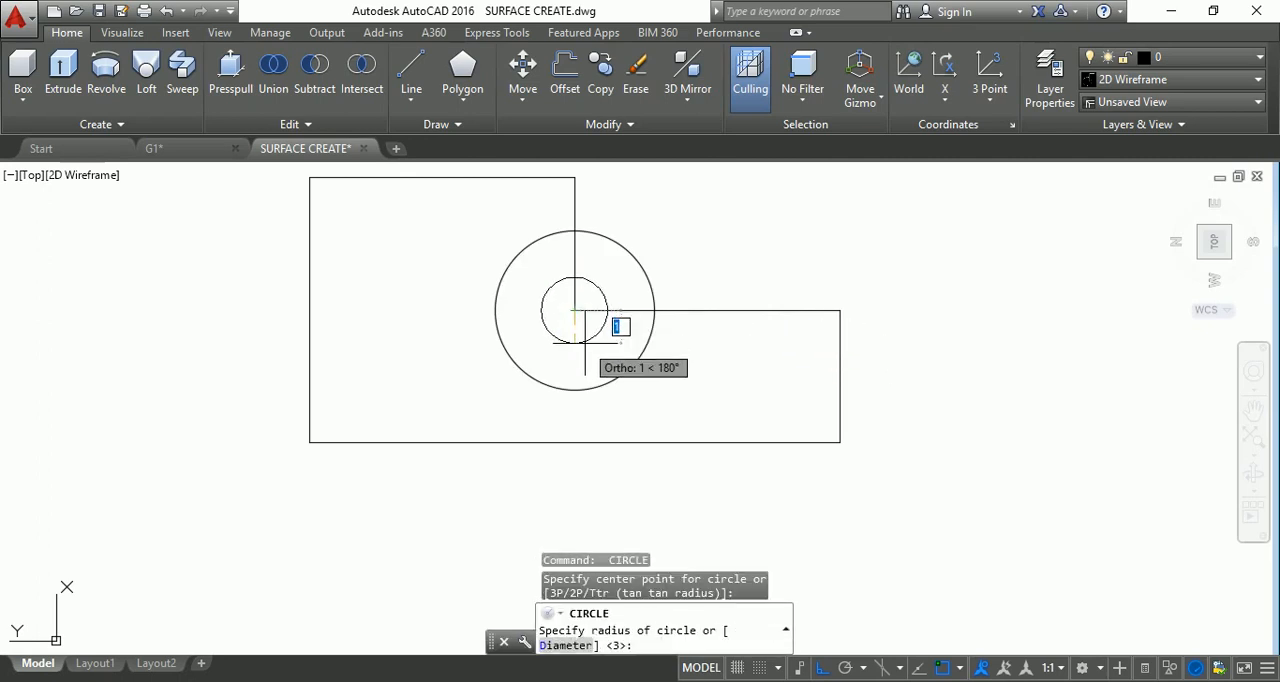
type("3.5")
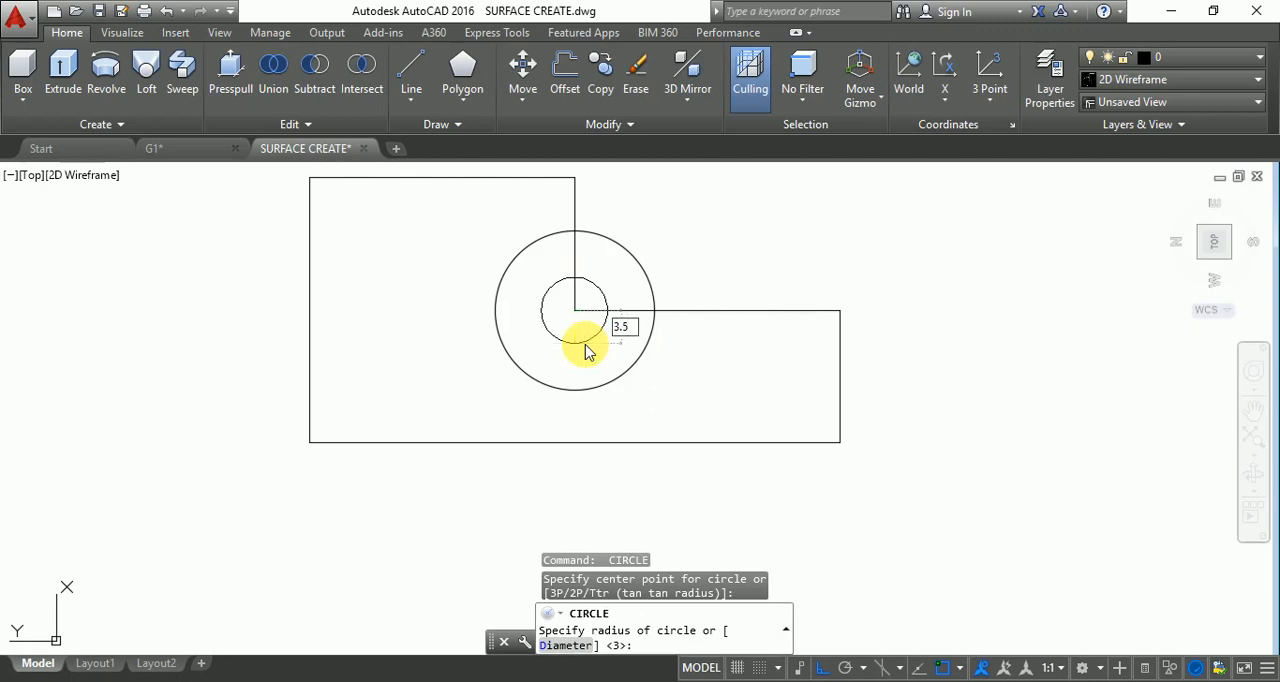
key("Return")
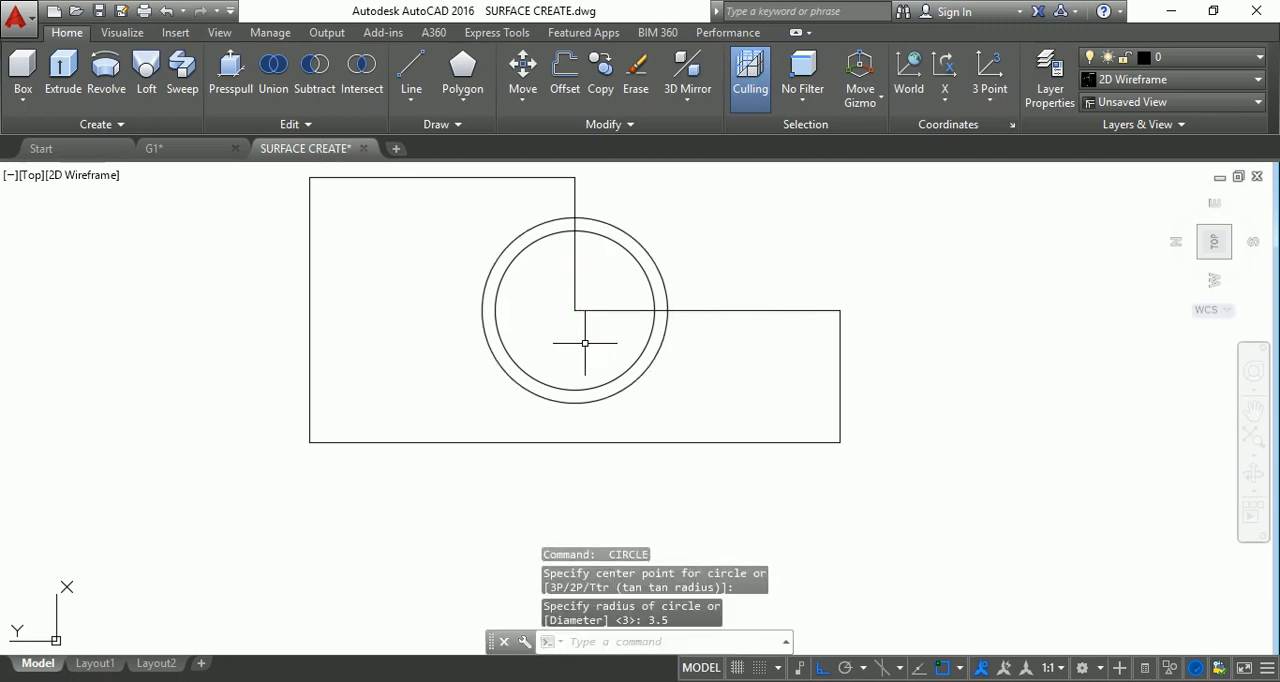
key("Escape")
key("Escape")
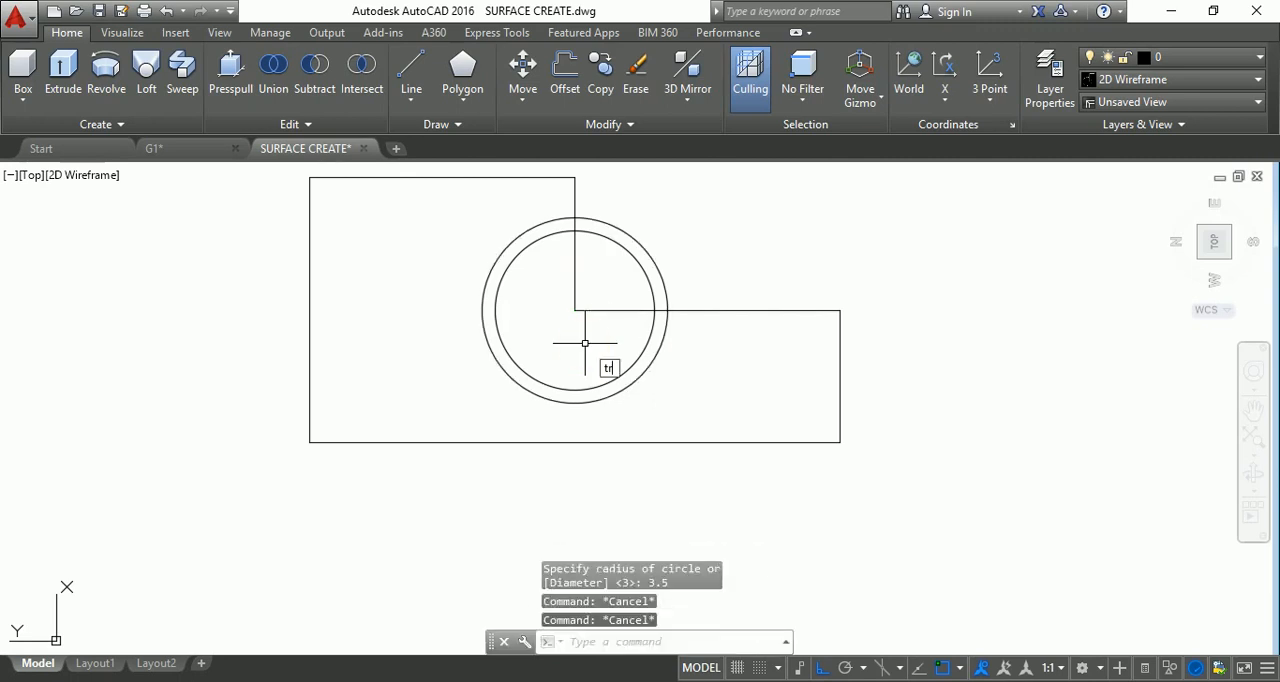
Trim away the portions of the two inner-corner lines that lie within the outer circle.
key("Return")
key("Return")
left_click(602, 332)
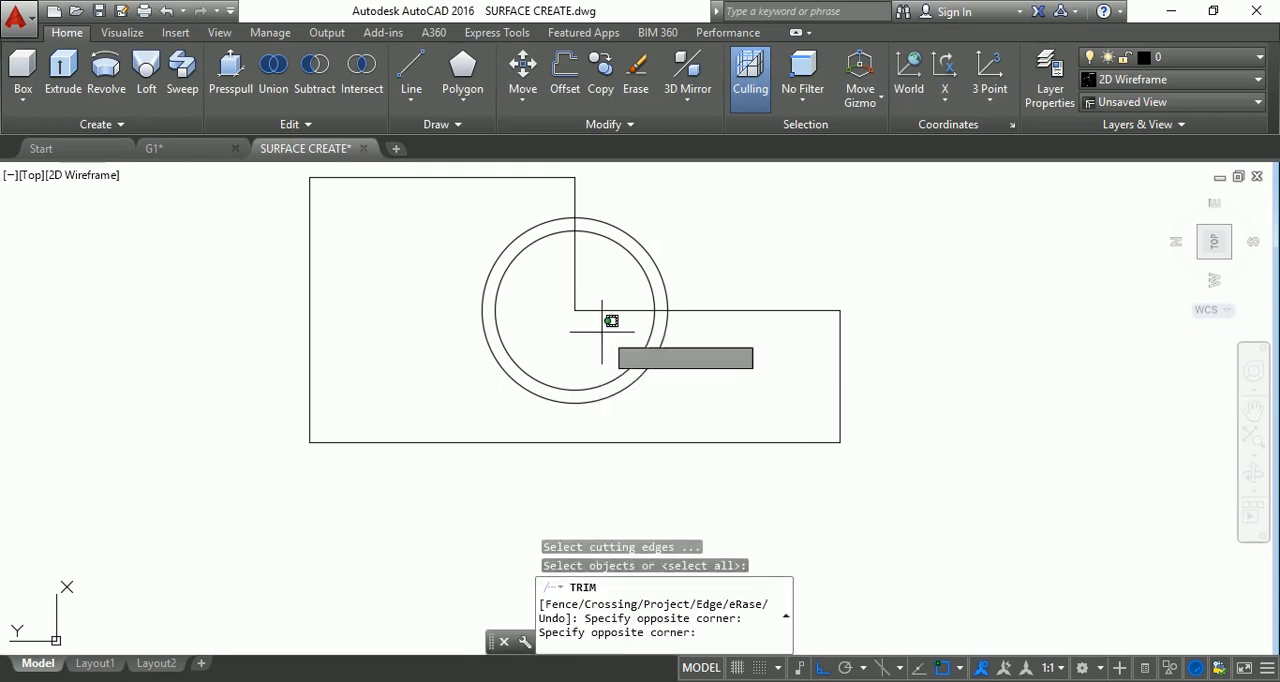
left_click(572, 258)
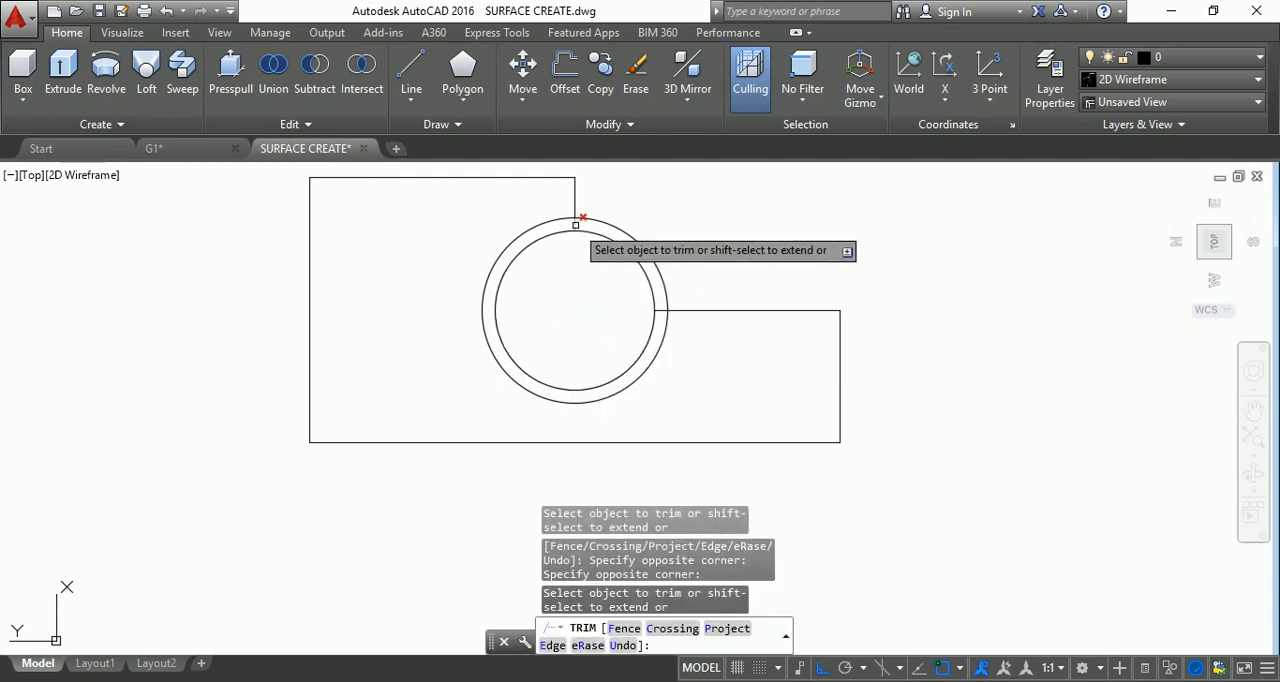
left_click(664, 308)
key("Escape")
key("Escape")
key("Escape")
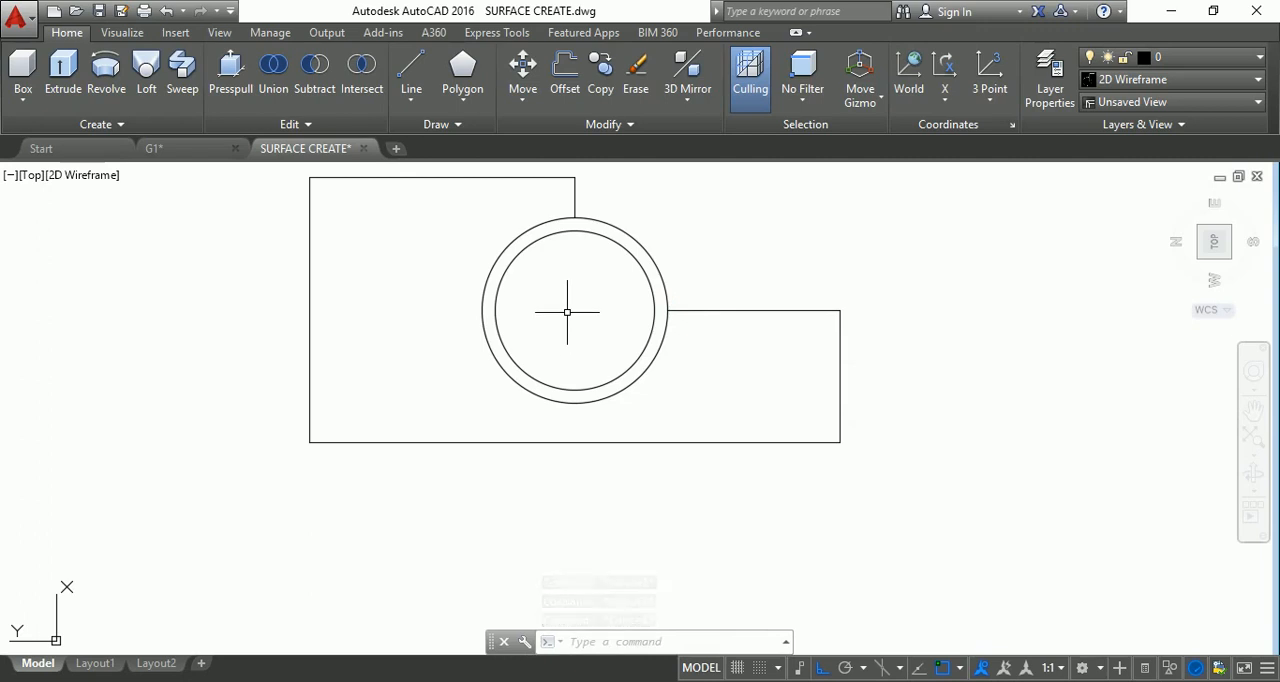
key("Return")
key("Escape")
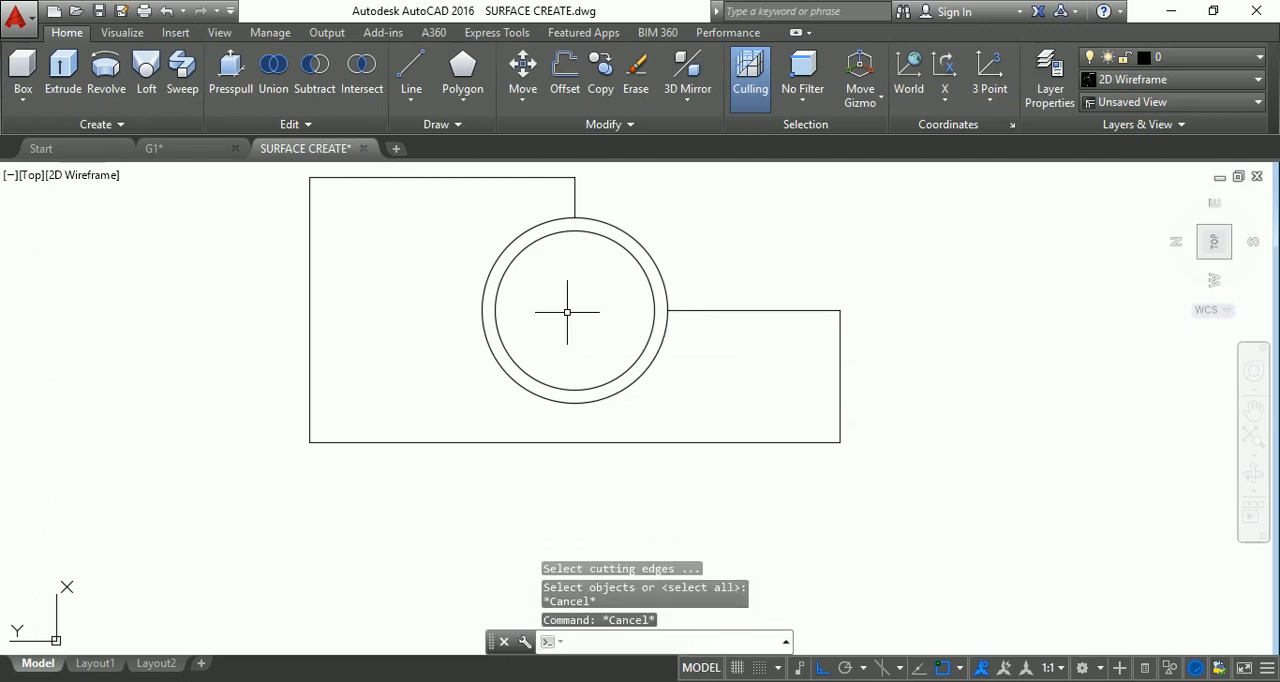
Draw a smaller concentric circle with a radius of about 2 inside the two existing circles.
left_click(567, 313)
type("c")
key("Return")
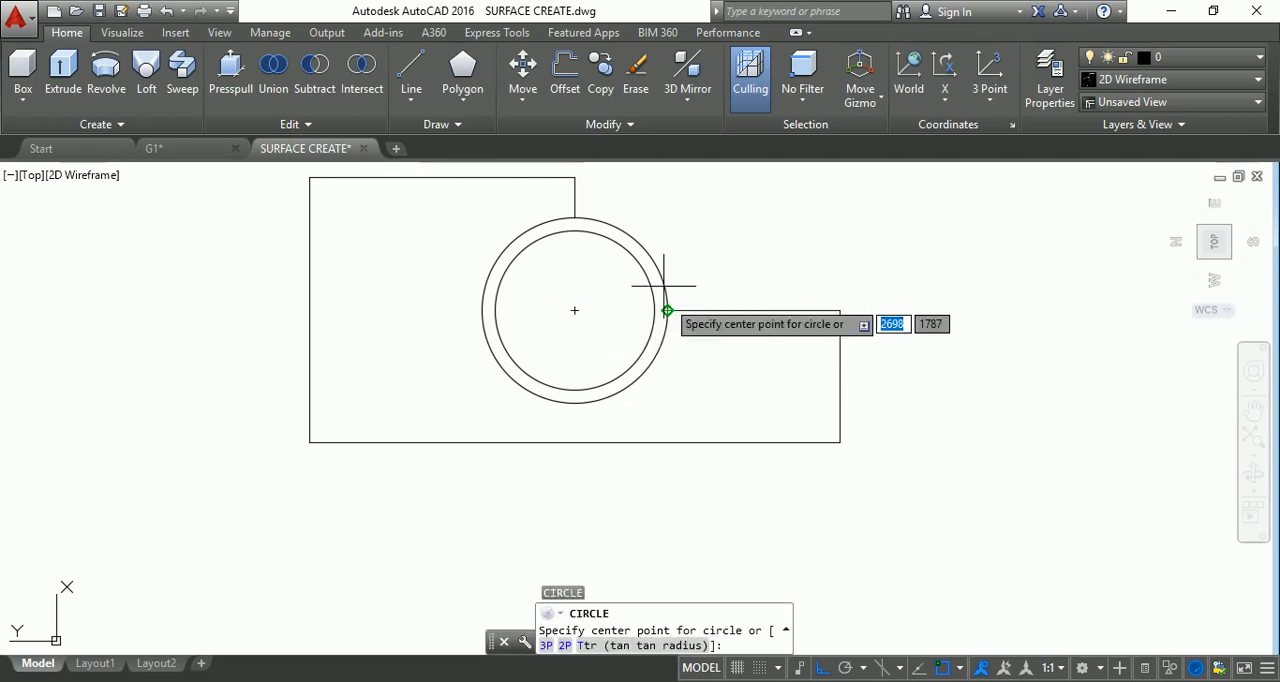
left_click(574, 310)
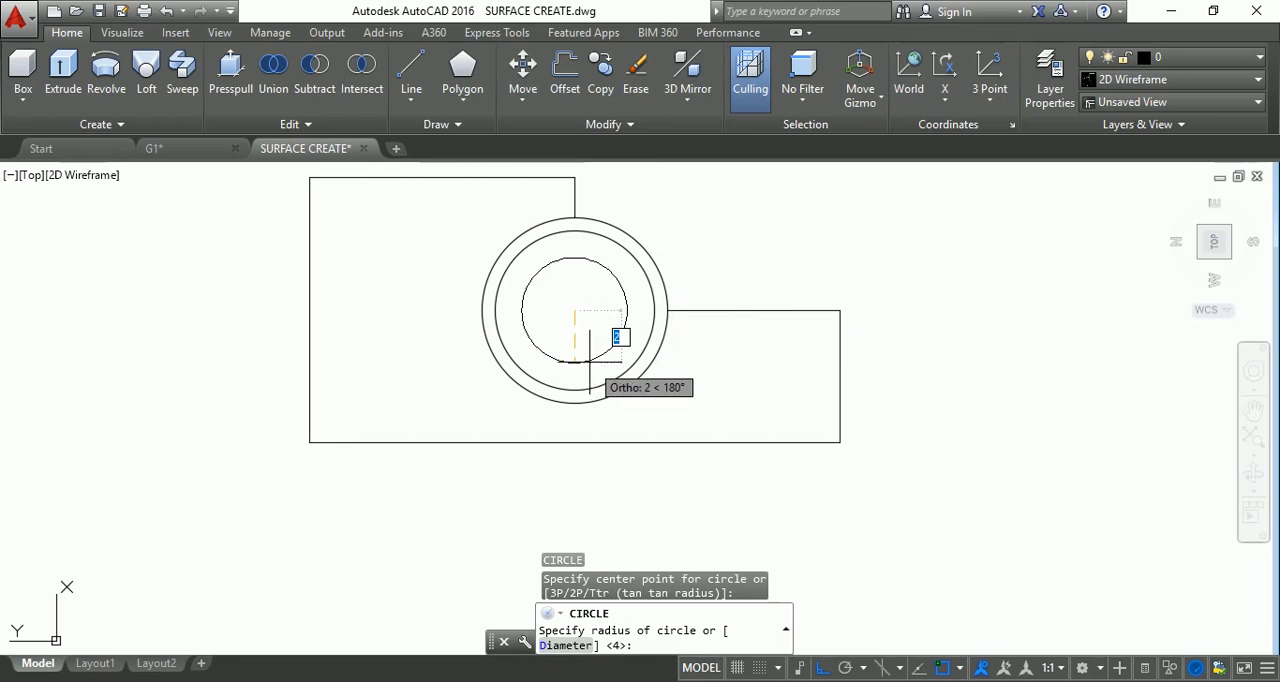
left_click(588, 346)
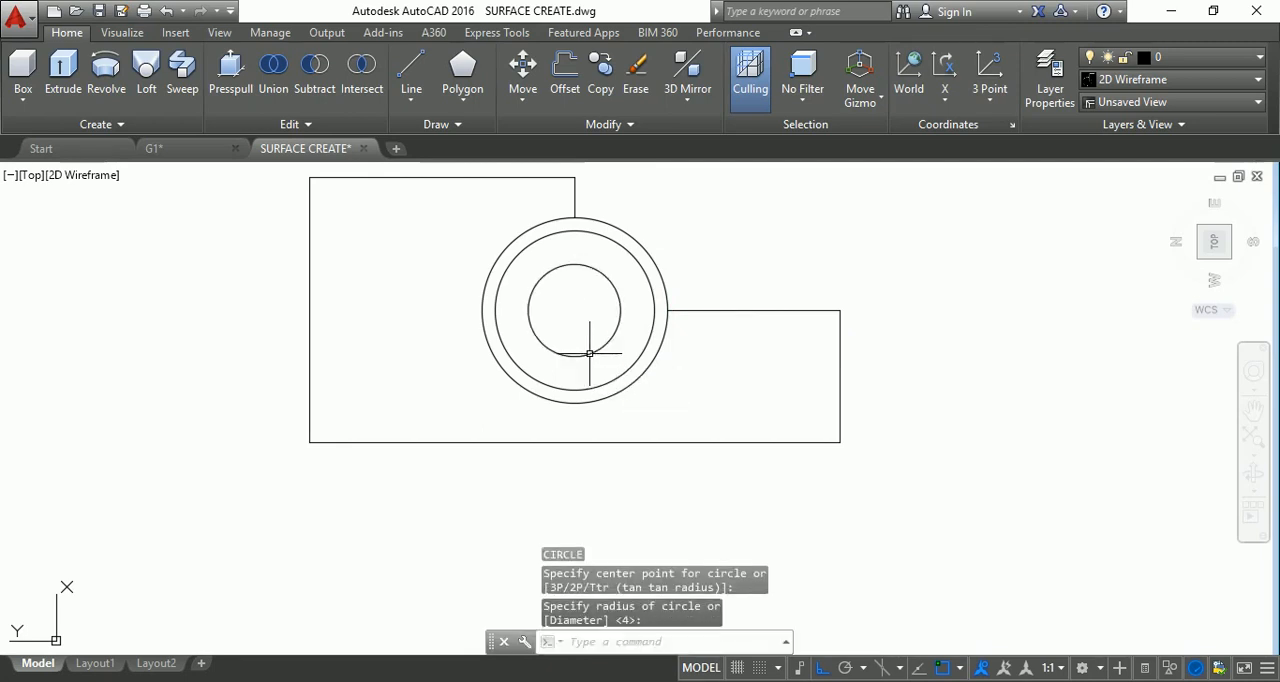
key("Escape")
key("Escape")
key("Escape")
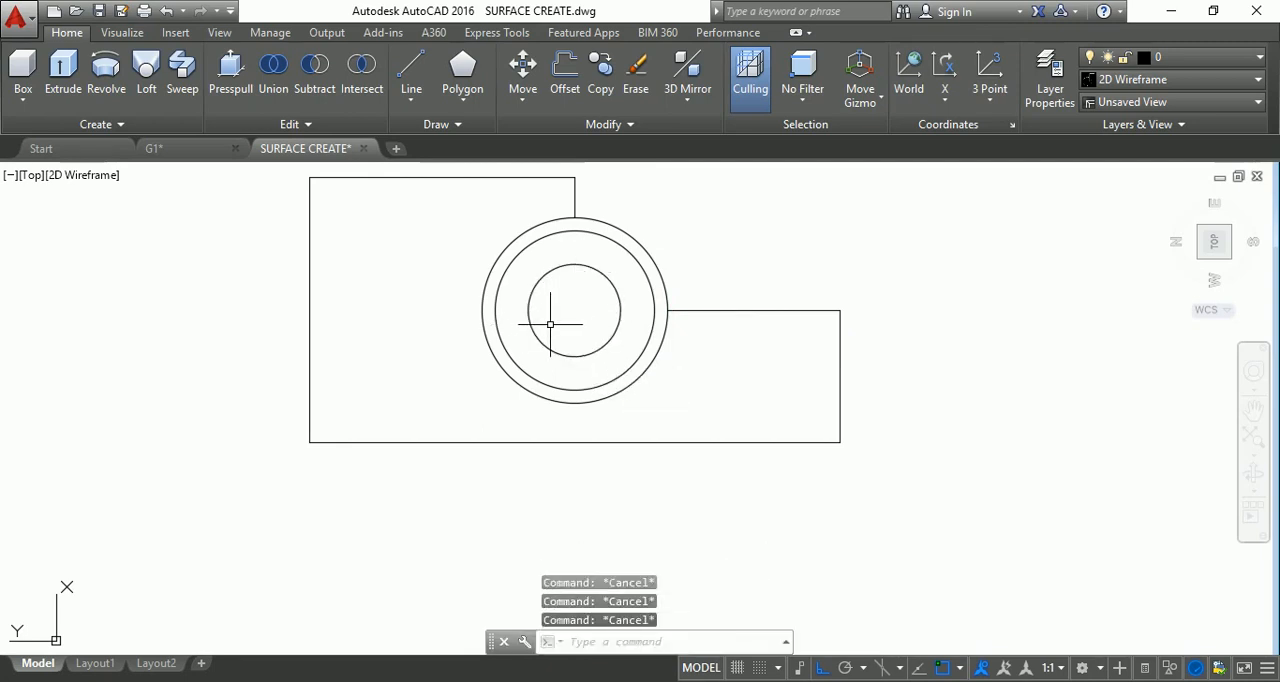
Draw a horizontal line from the smallest circle's right quadrant to the middle circle's right quadrant.
type("l")
key("Return")
left_click(619, 310)
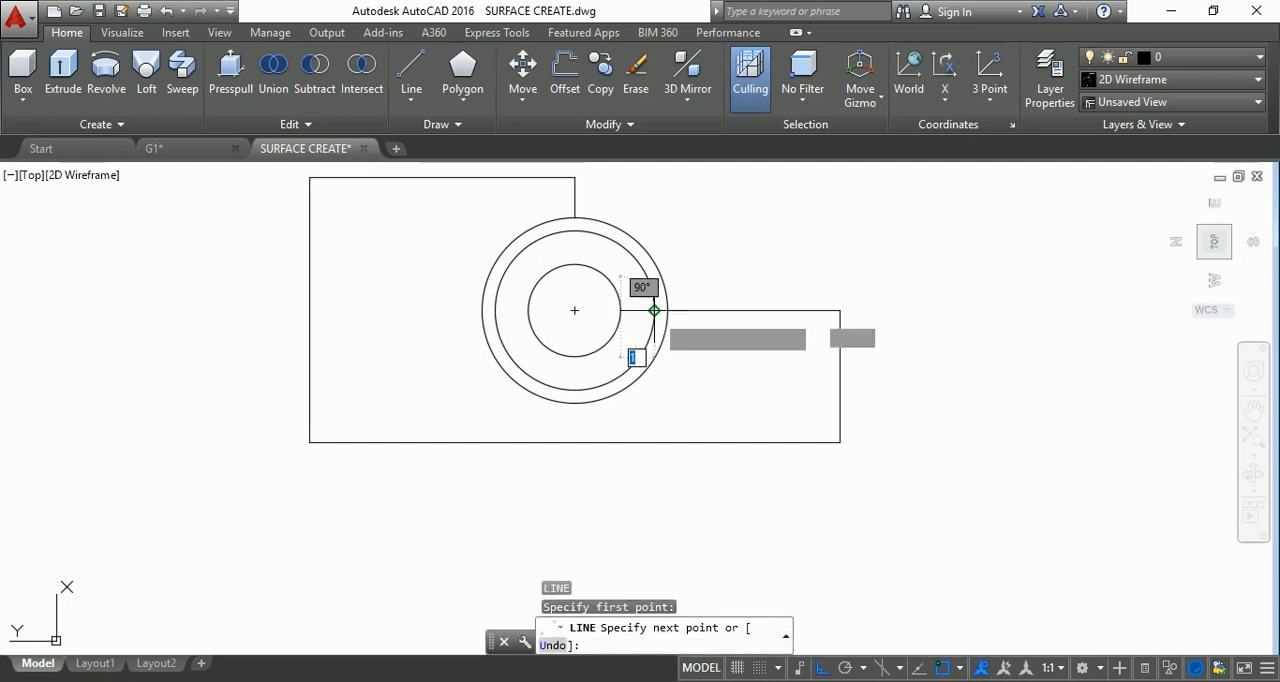
left_click(654, 310)
key("Escape")
key("Escape")
key("Escape")
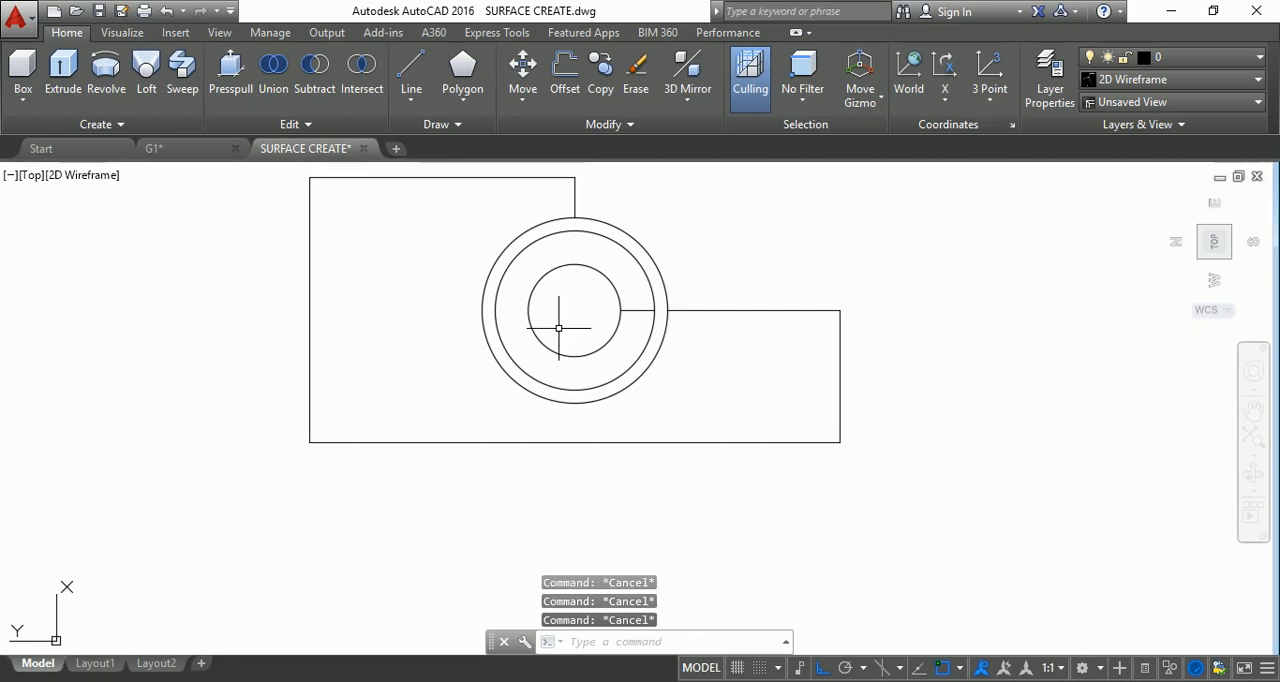
Draw a vertical line from the middle circle's top quadrant to the smallest circle's top quadrant.
type("l")
key("Return")
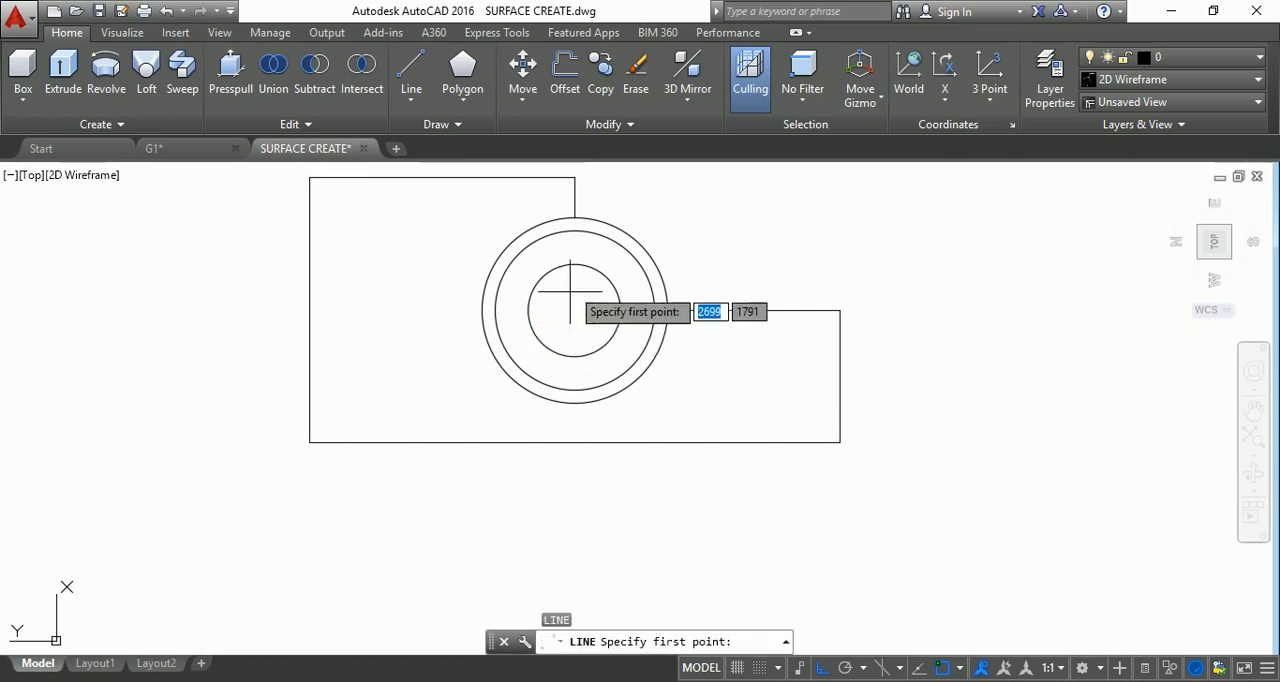
left_click(575, 231)
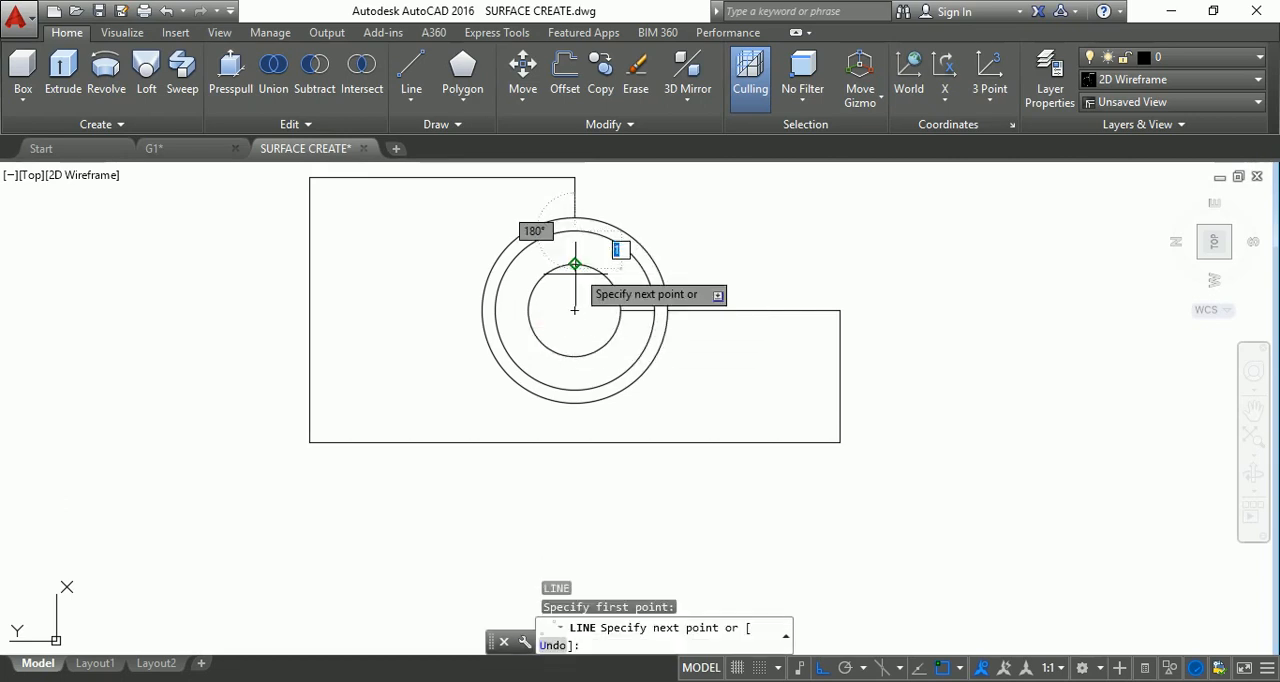
left_click(575, 263)
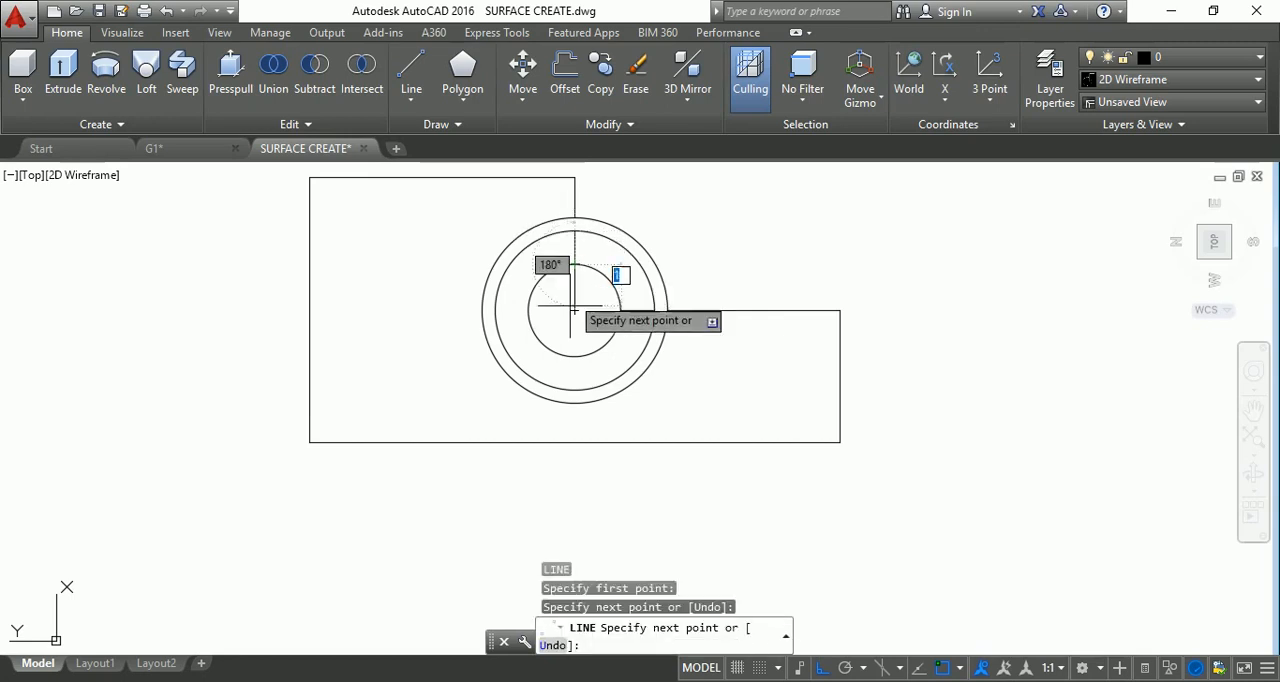
key("Escape")
key("Escape")
key("Escape")
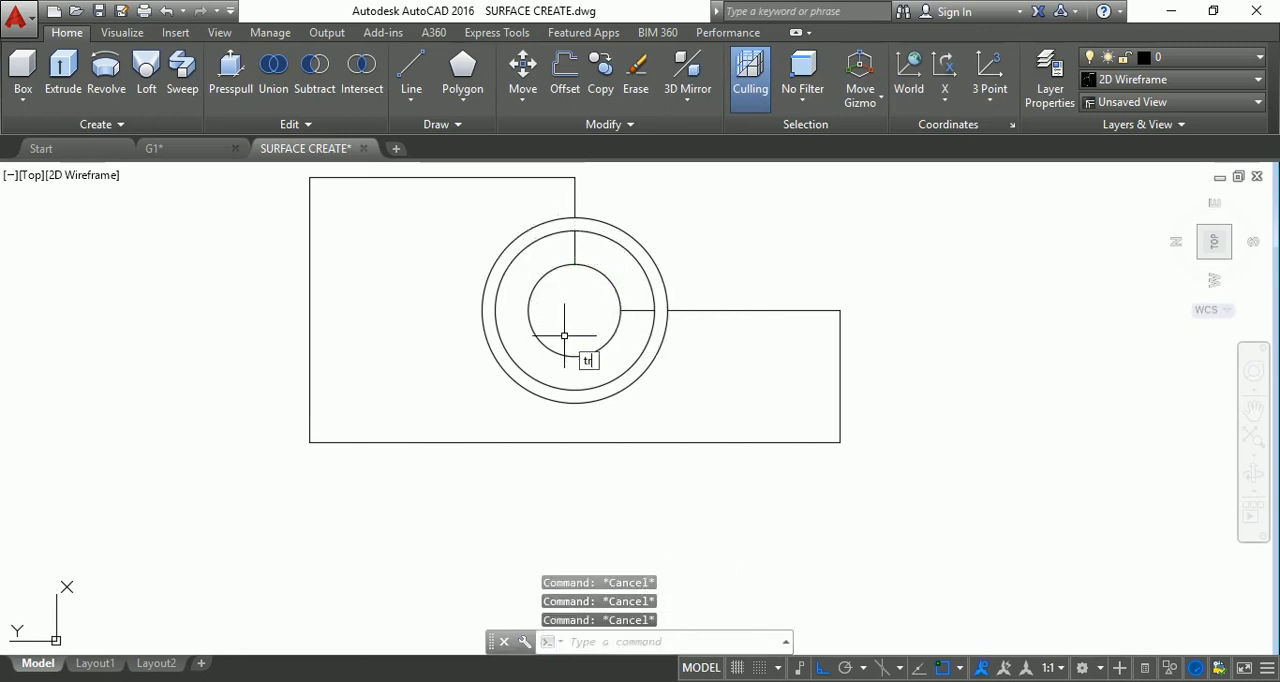
Trim the smallest circle's upper-right quarter arc between the two short connecting lines.
type("tr")
key("Return")
key("Return")
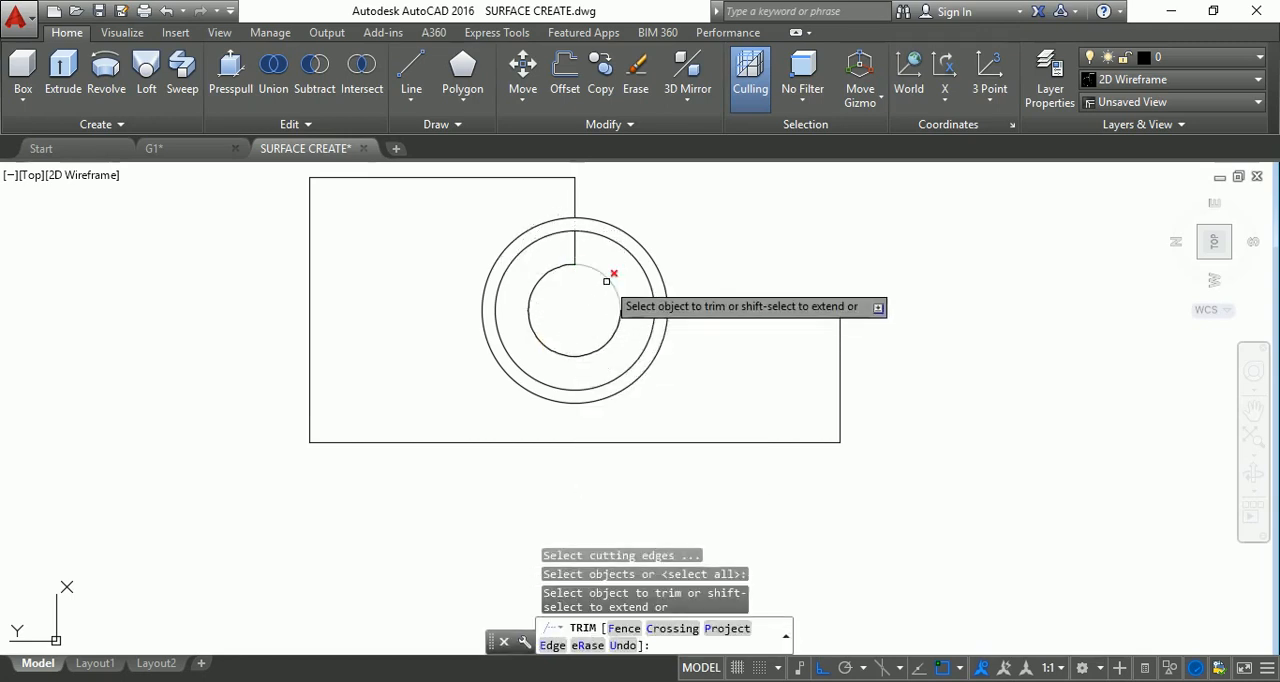
left_click(606, 281)
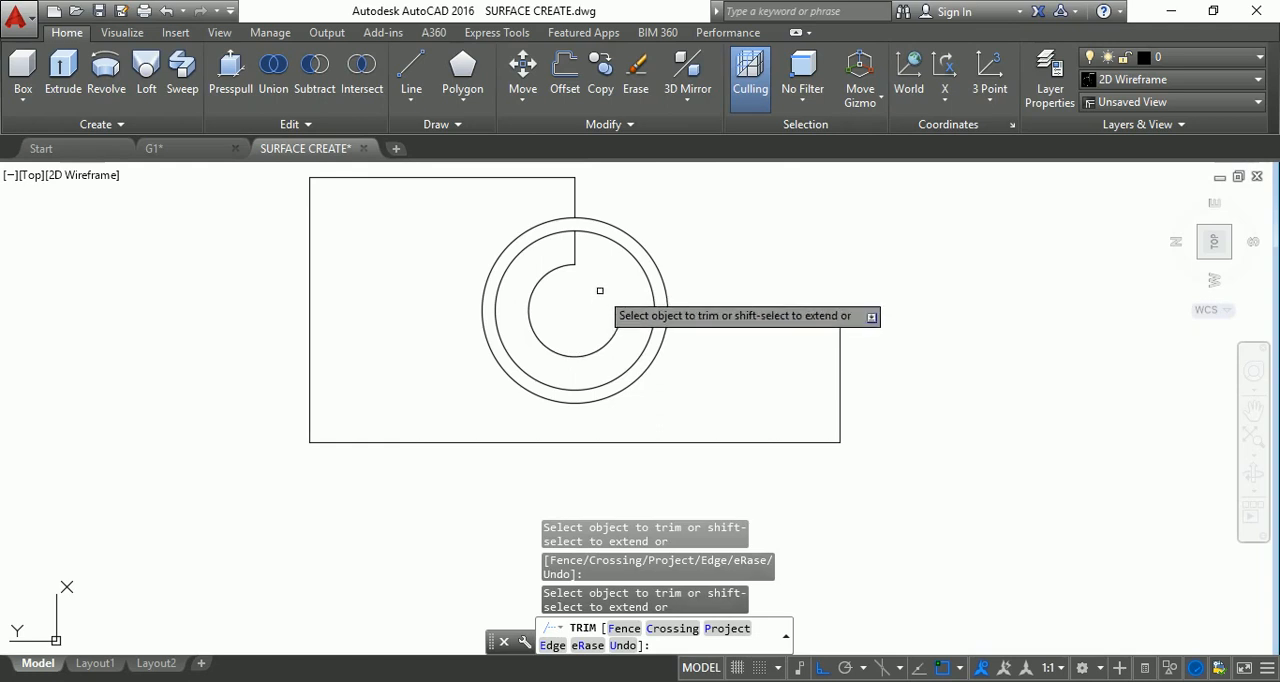
scroll(598, 293, "down", 2)
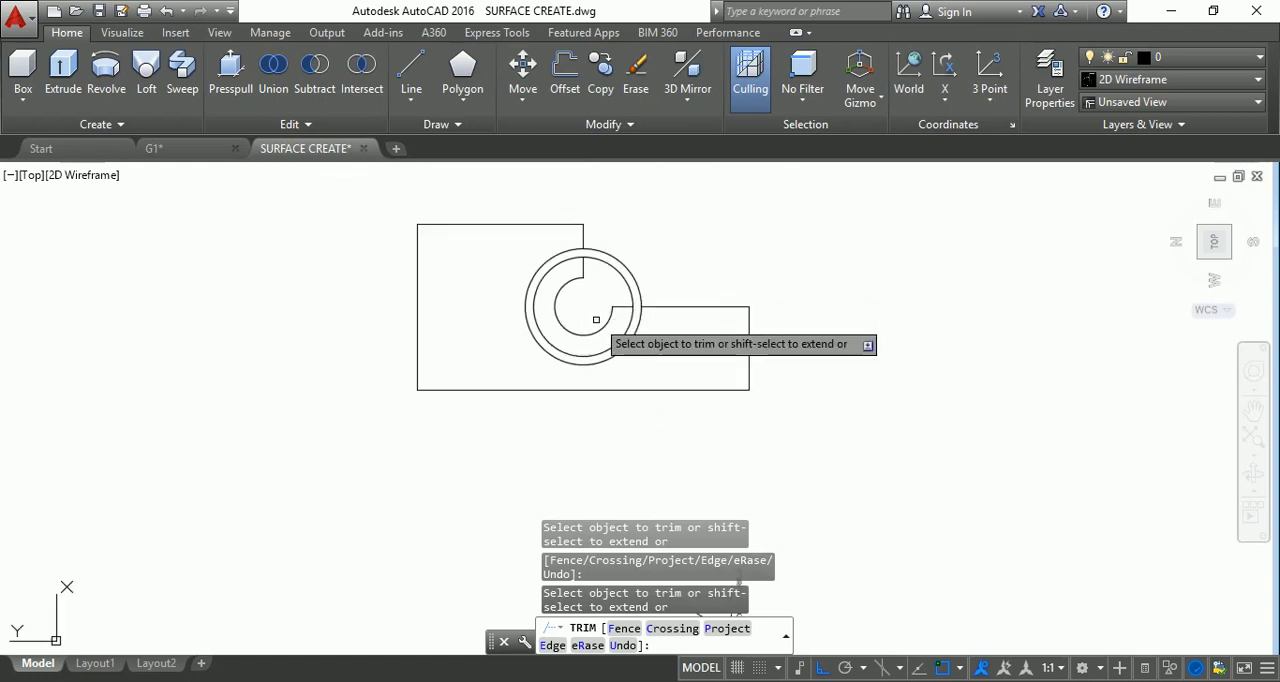
scroll(593, 320, "up", 4)
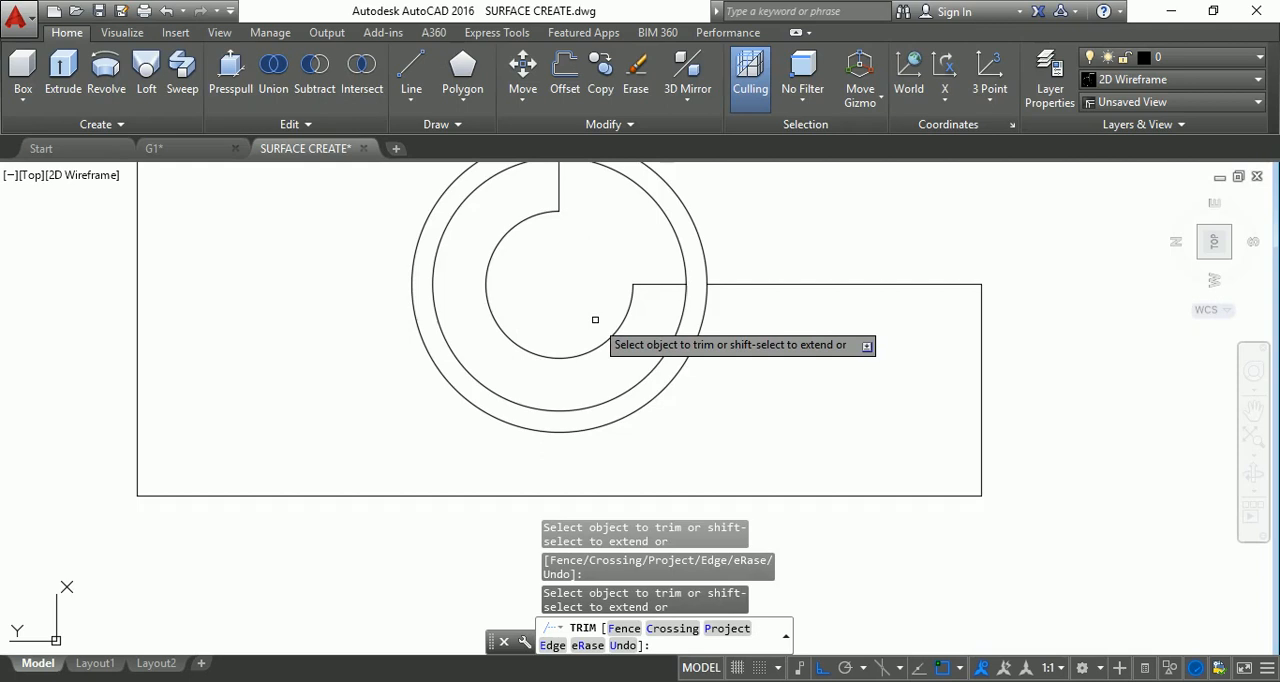
key("Escape")
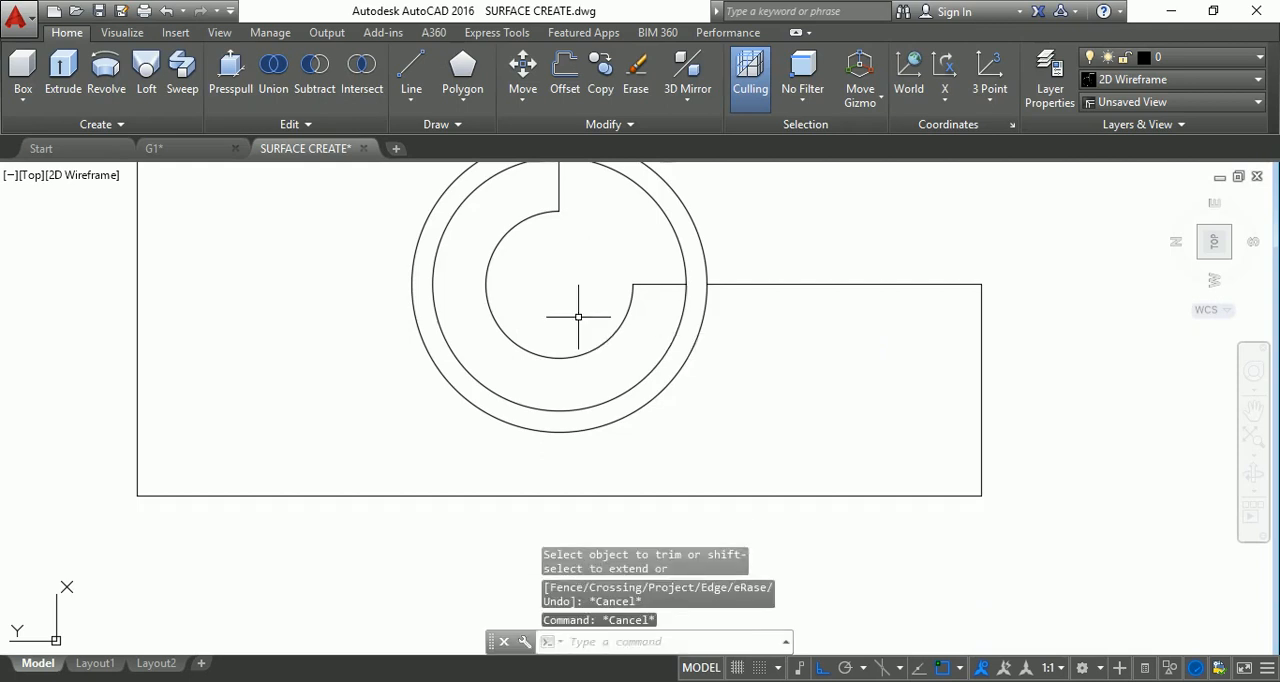
type("o")
key("Return")
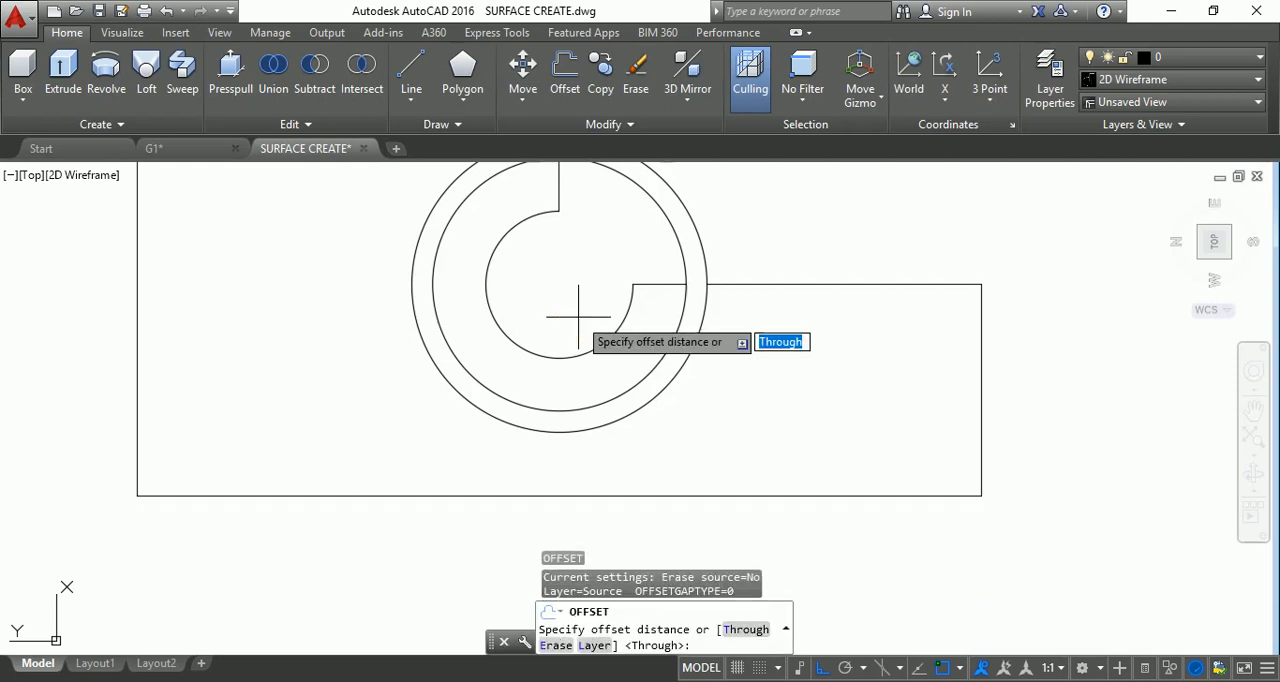
type("2")
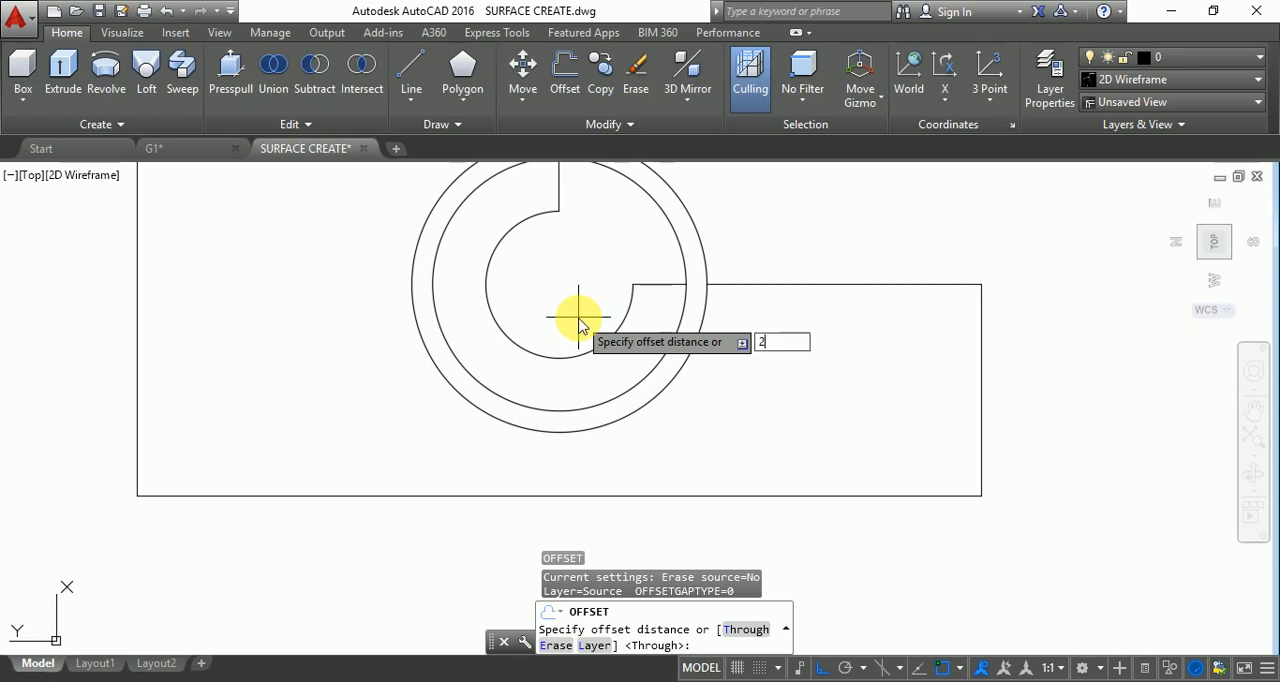
key("Return")
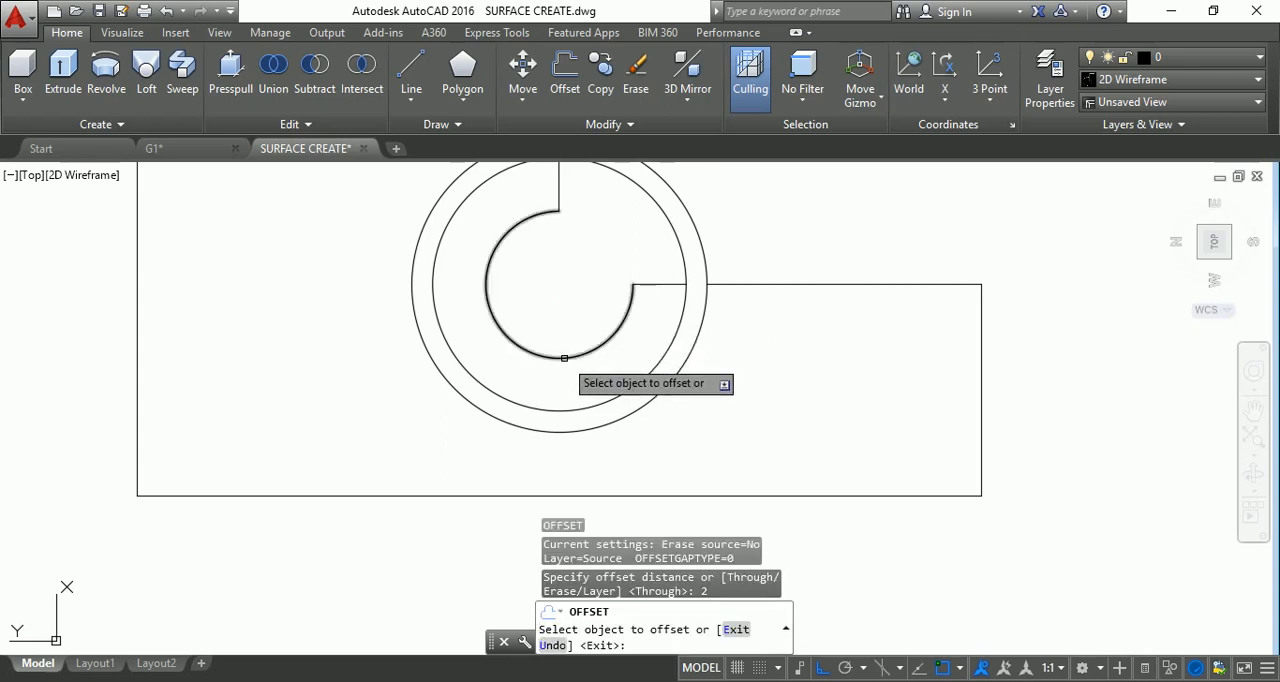
left_click(564, 357)
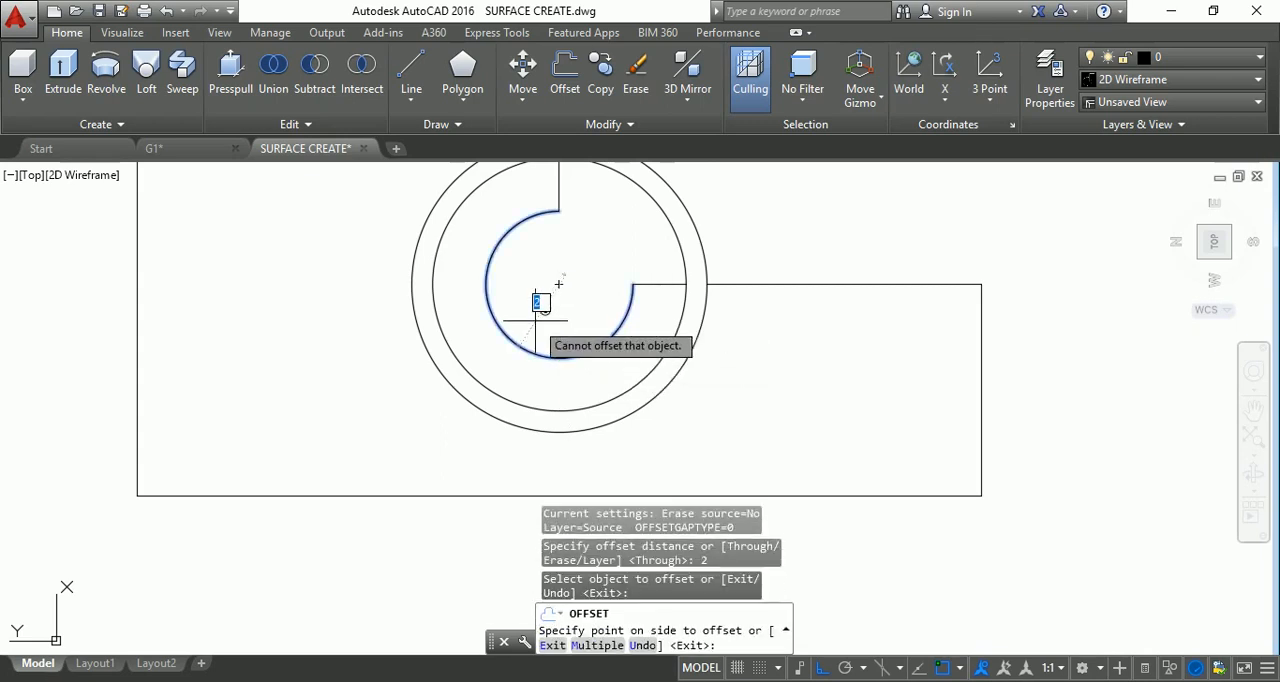
key("Escape")
key("Escape")
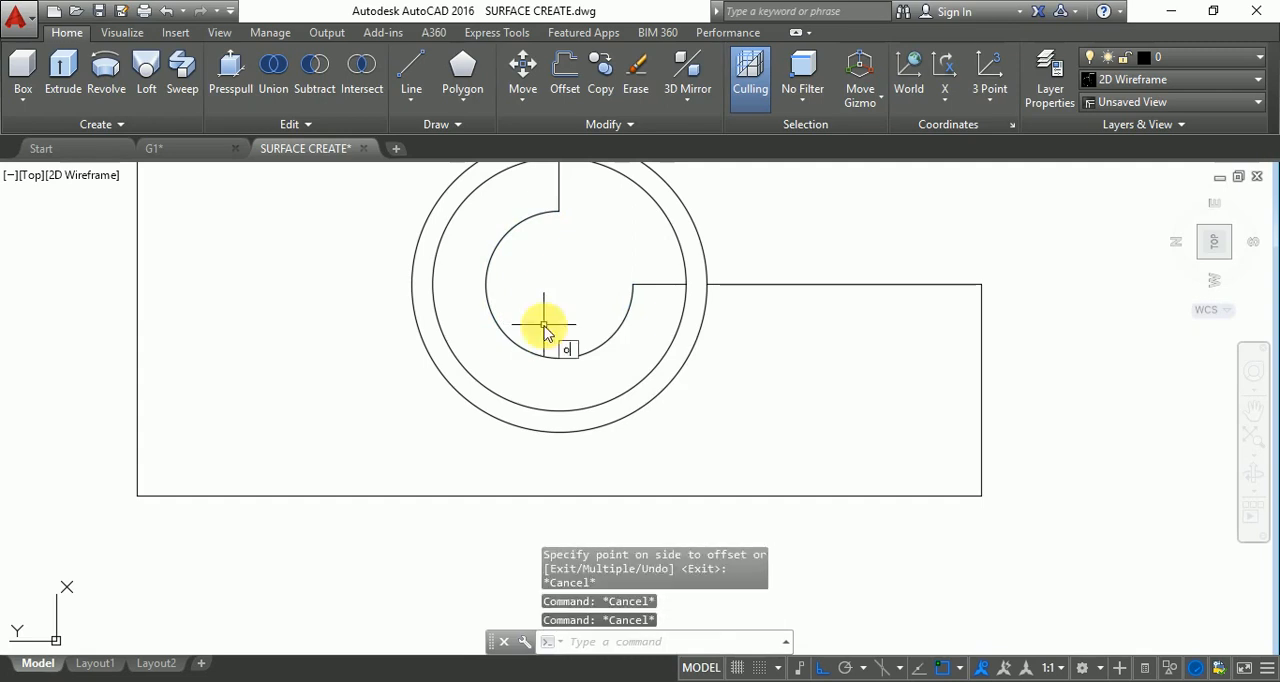
Offset the innermost three-quarter arc inward by a distance of .9.
type("o")
key("Return")
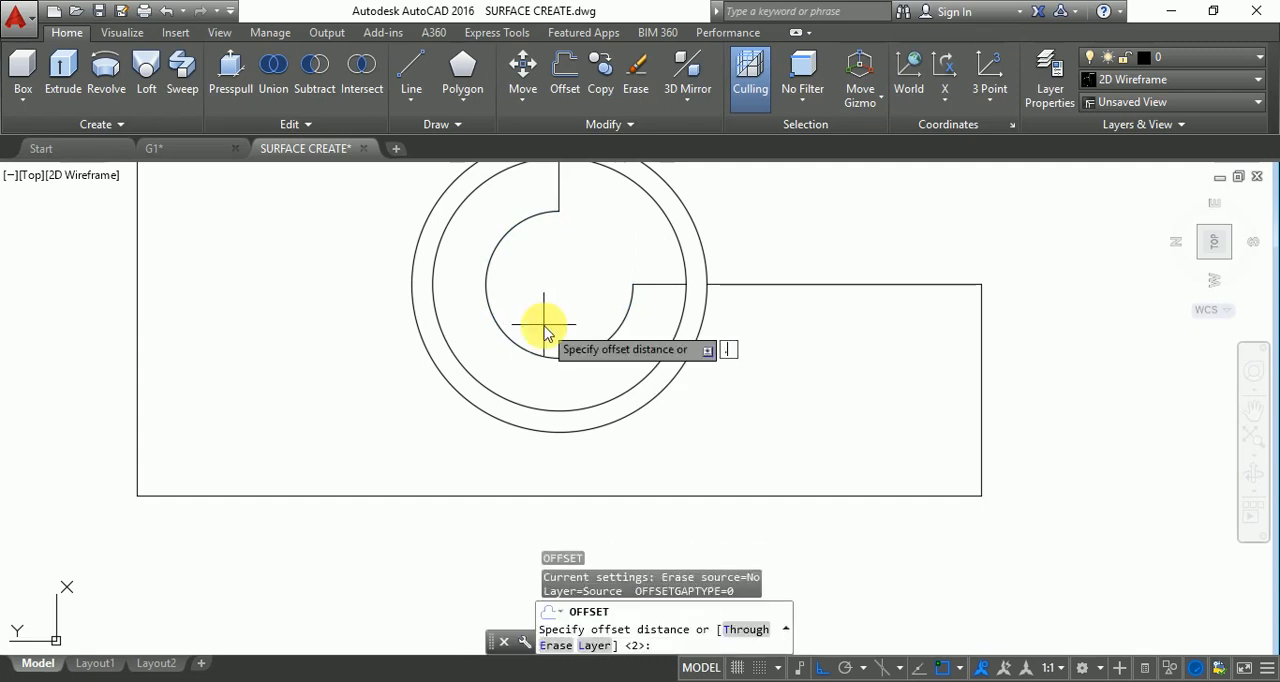
key("Return")
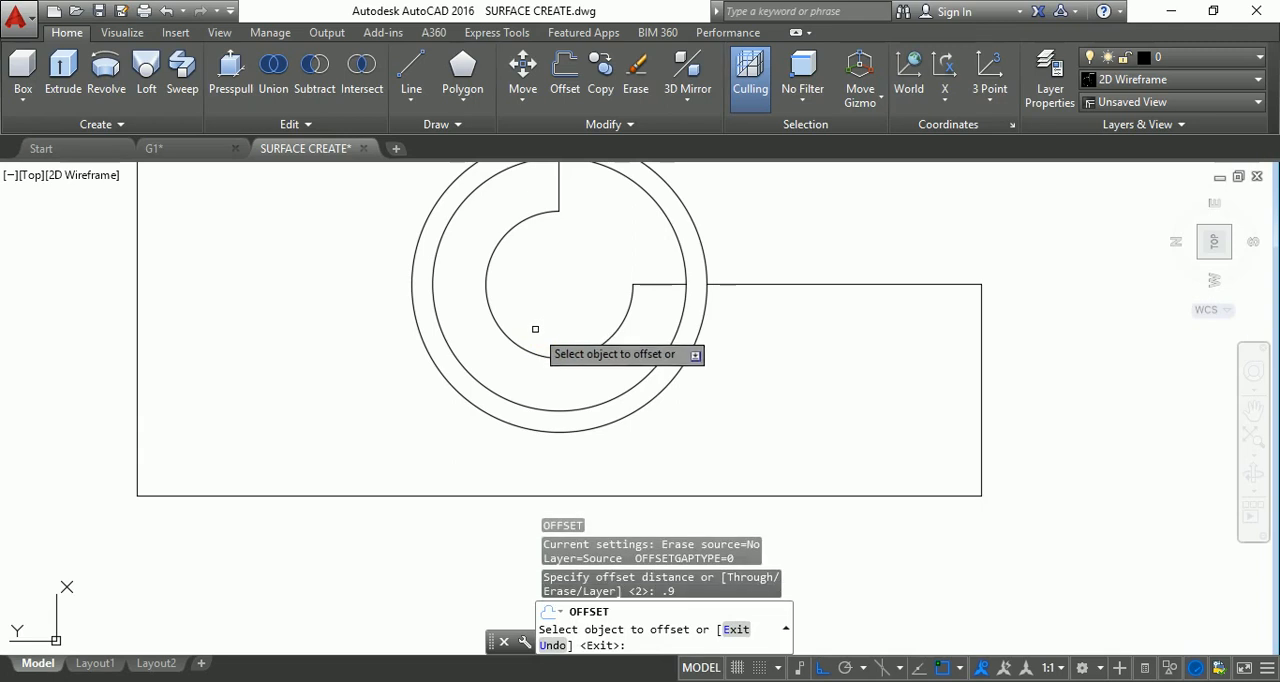
left_click(535, 352)
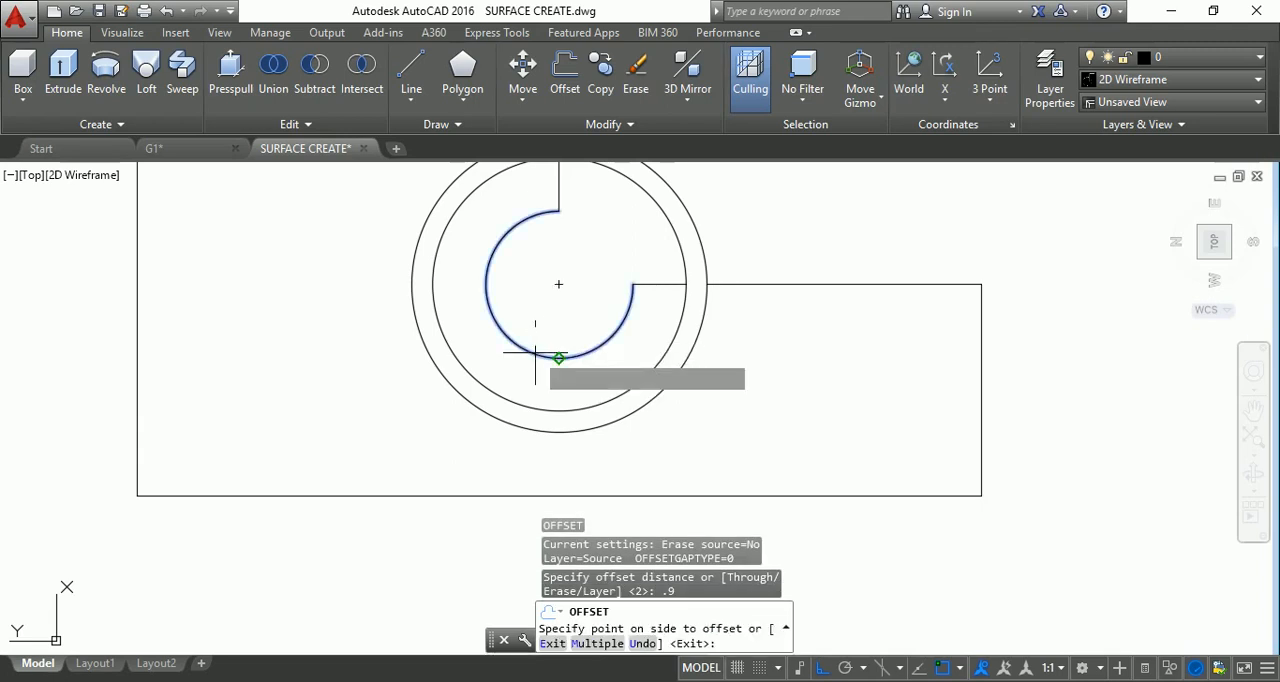
left_click(556, 286)
key("Escape")
key("Escape")
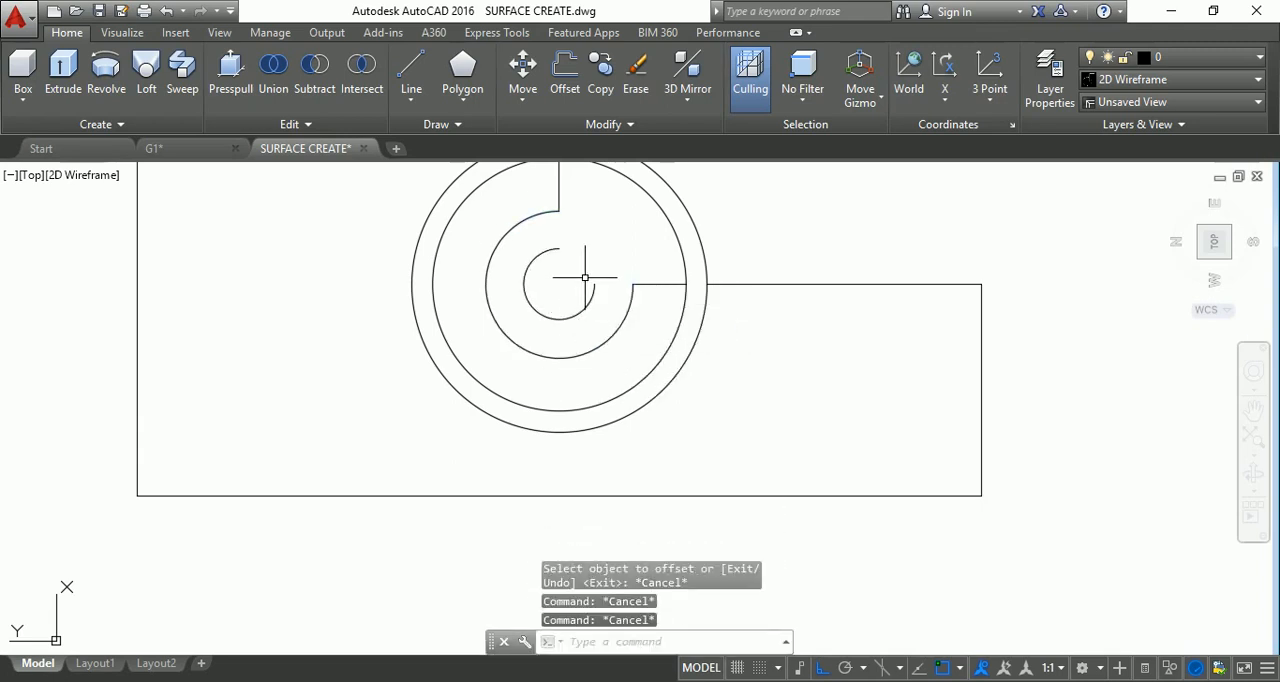
Draw a horizontal line from the new inner arc's right end to the circles' common centre.
type("l")
key("Return")
left_click(589, 281)
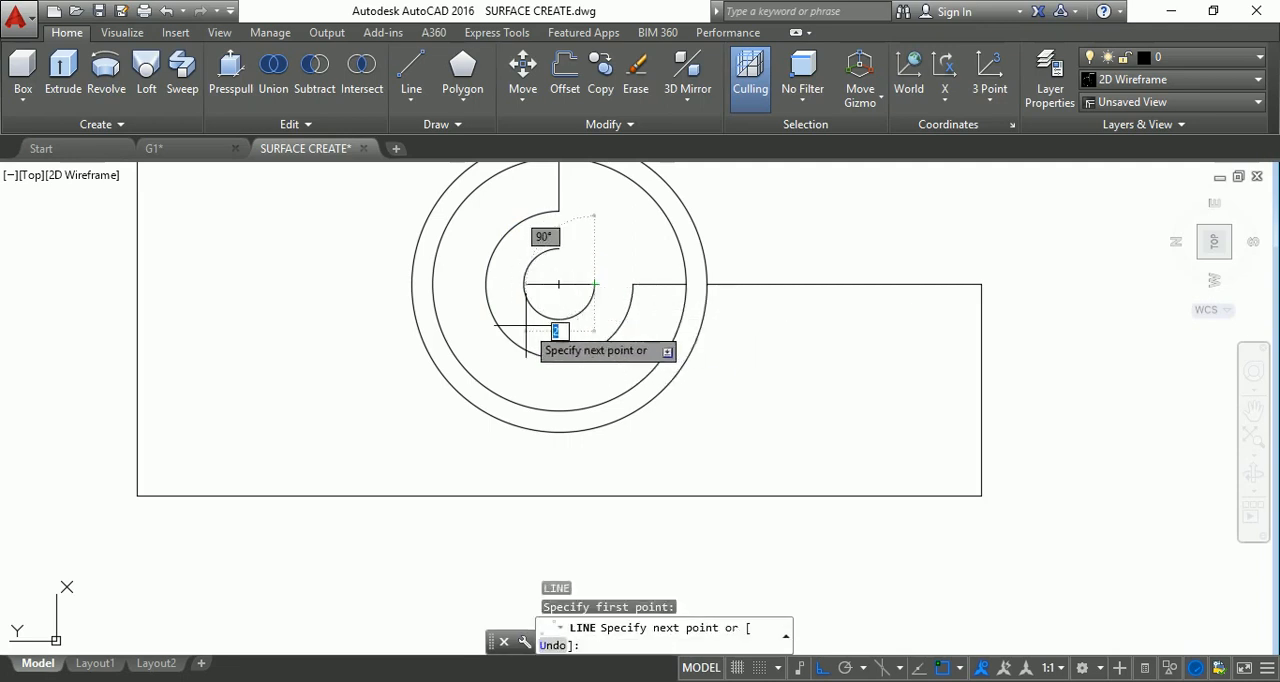
left_click(558, 284)
key("Escape")
key("Escape")
Draw a vertical line from the inner arc's upper end down to the common centre.
type("l")
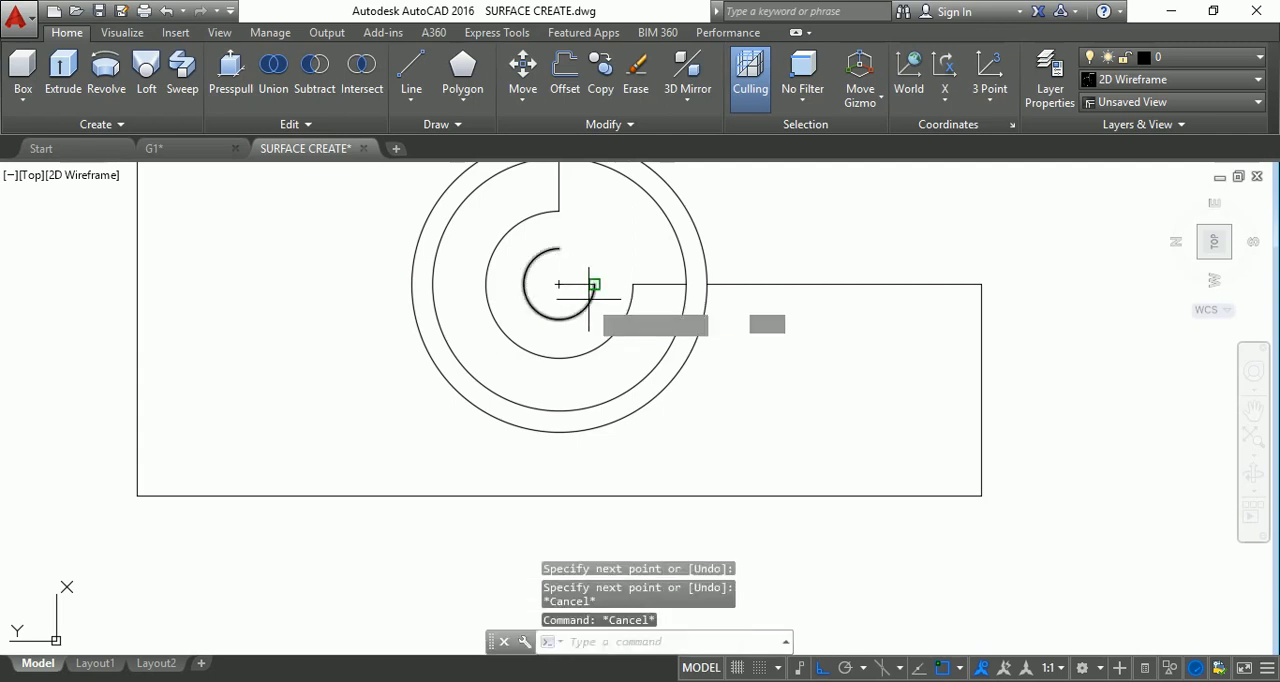
key("Return")
left_click(558, 248)
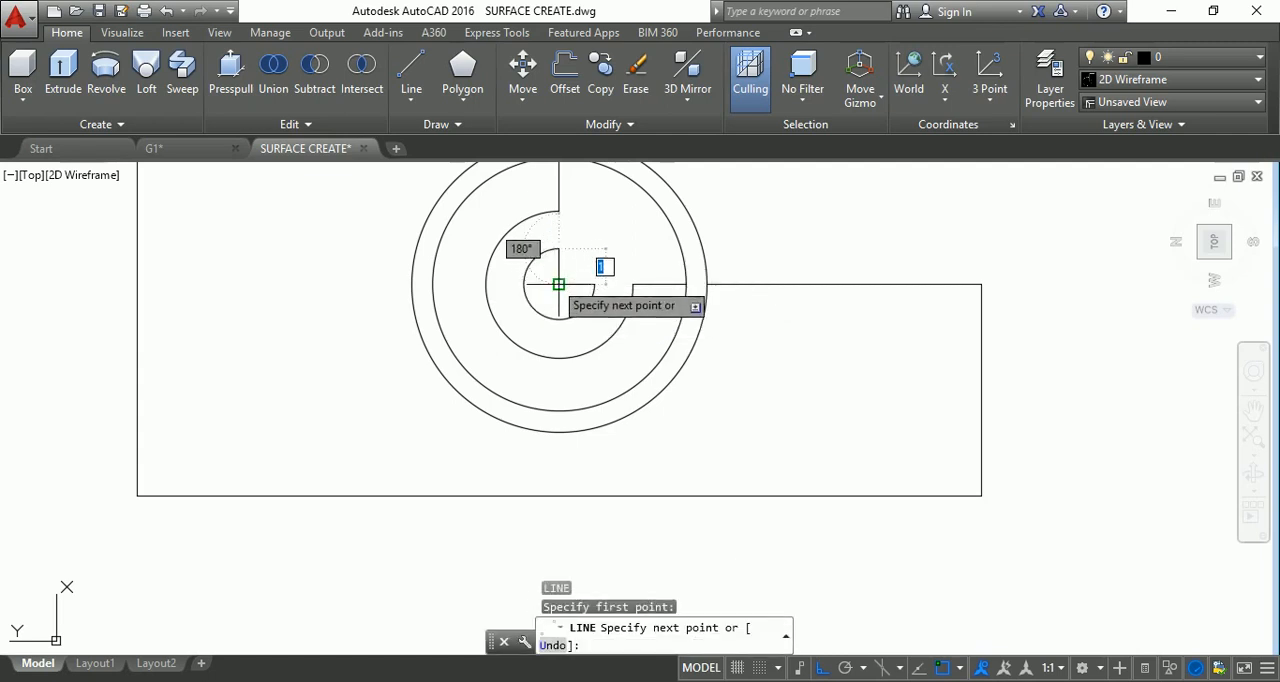
left_click(557, 282)
key("Escape")
key("Escape")
Draw a concentric circle of radius 4 around the existing circles, centred on their common centre.
scroll(564, 298, "down", 3)
scroll(579, 285, "up", 3)
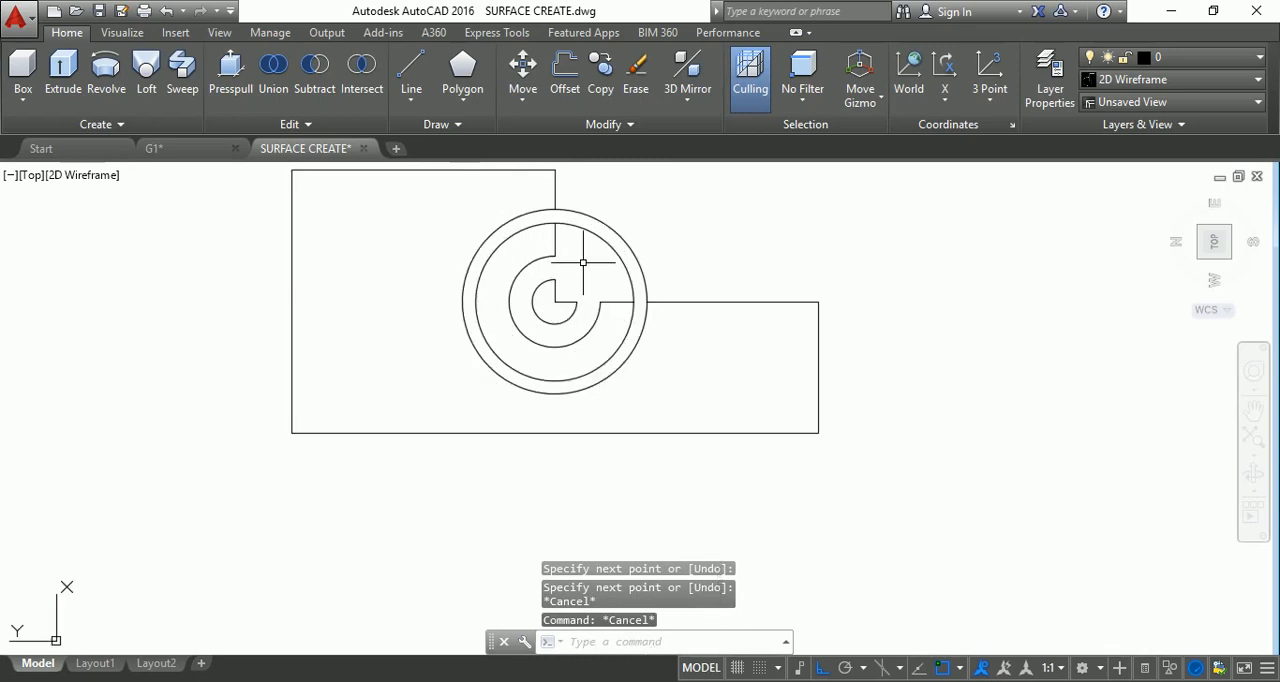
scroll(583, 262, "up", 2)
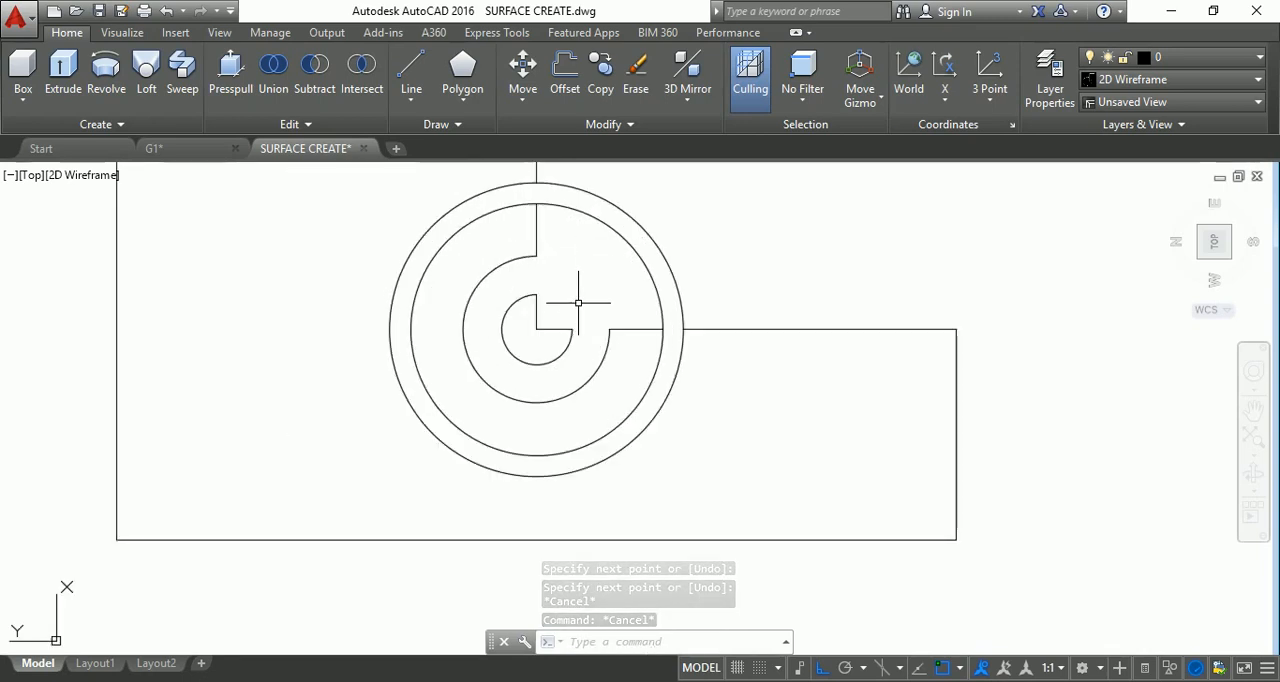
scroll(578, 300, "down", 2)
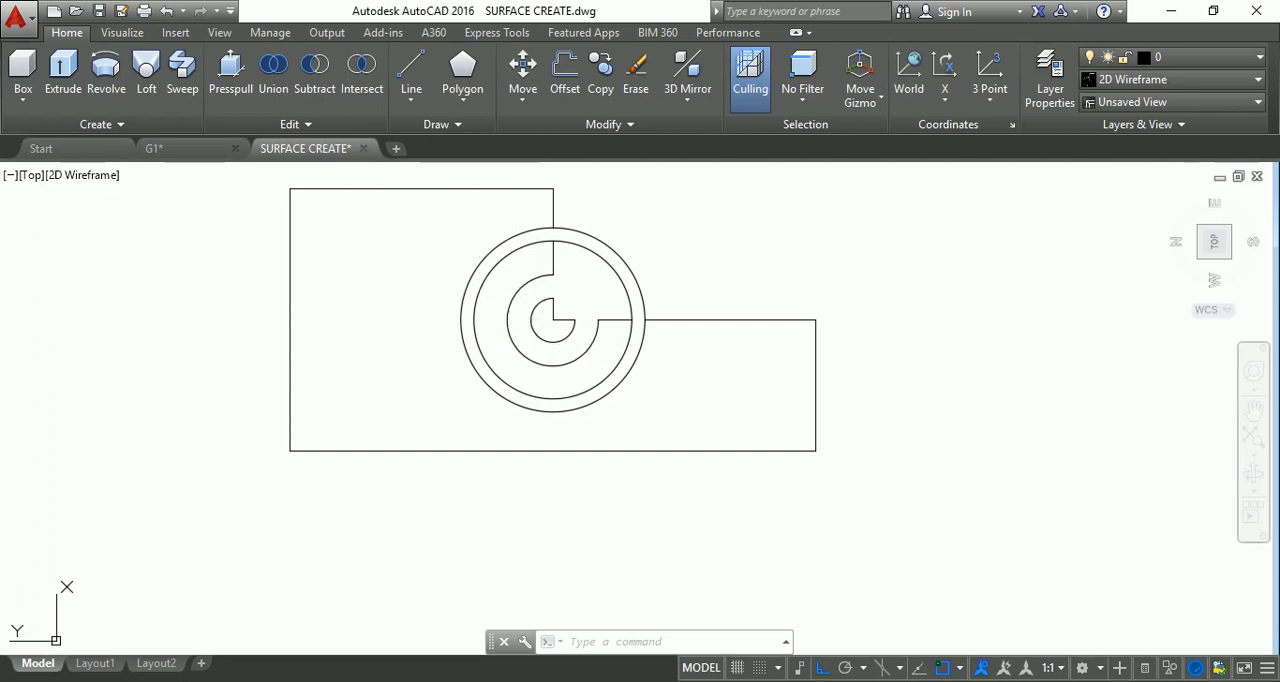
type("c")
key("Return")
left_click(552, 320)
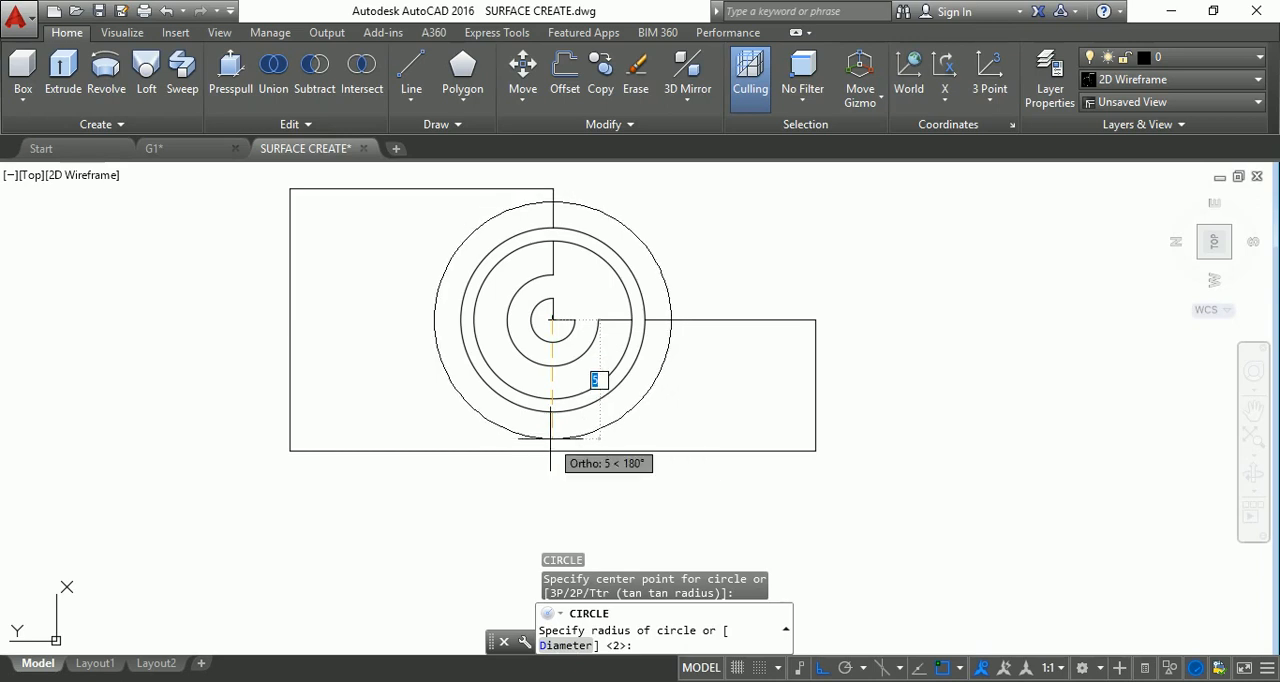
key("Return")
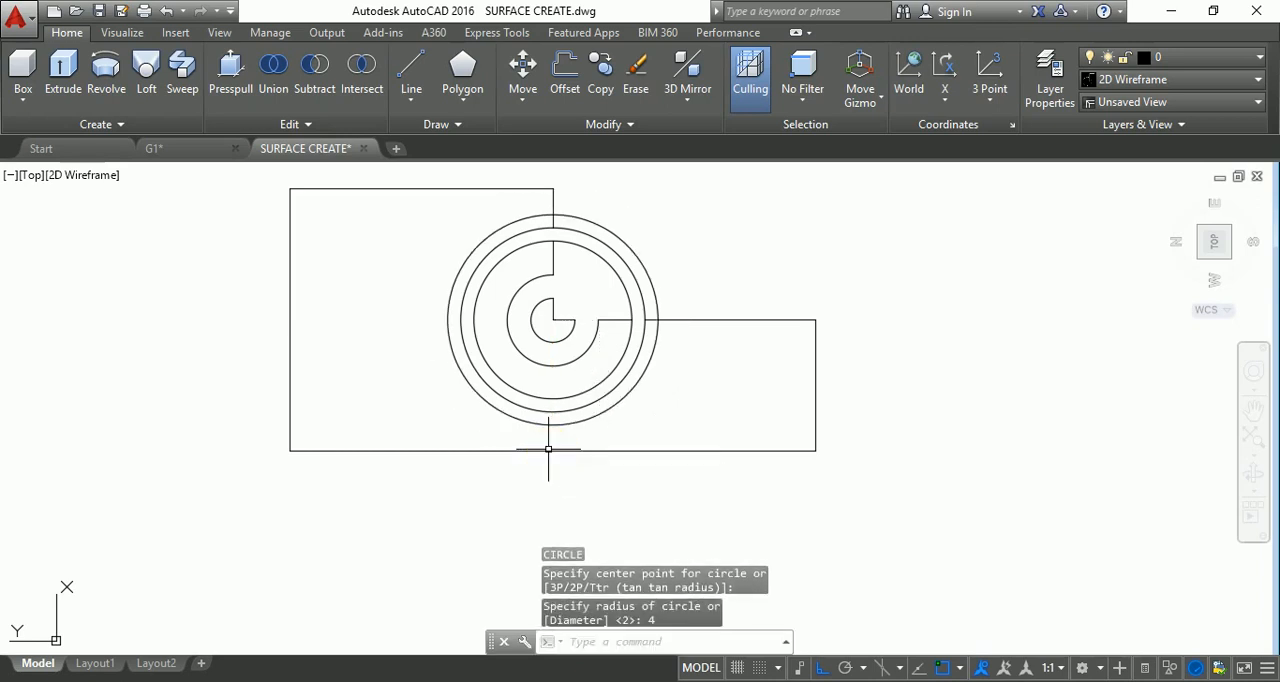
key("Escape")
key("Escape")
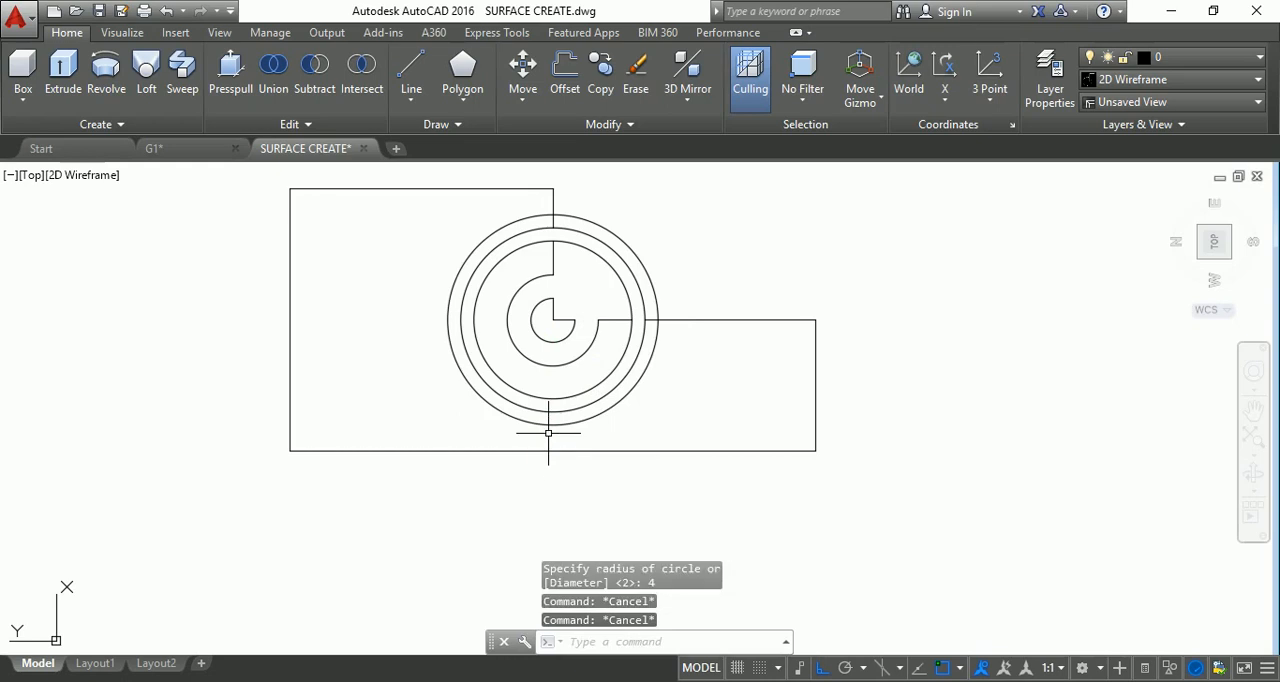
Draw another concentric circle of radius 4.5 from the same centre as the outermost ring.
key("BackSpace")
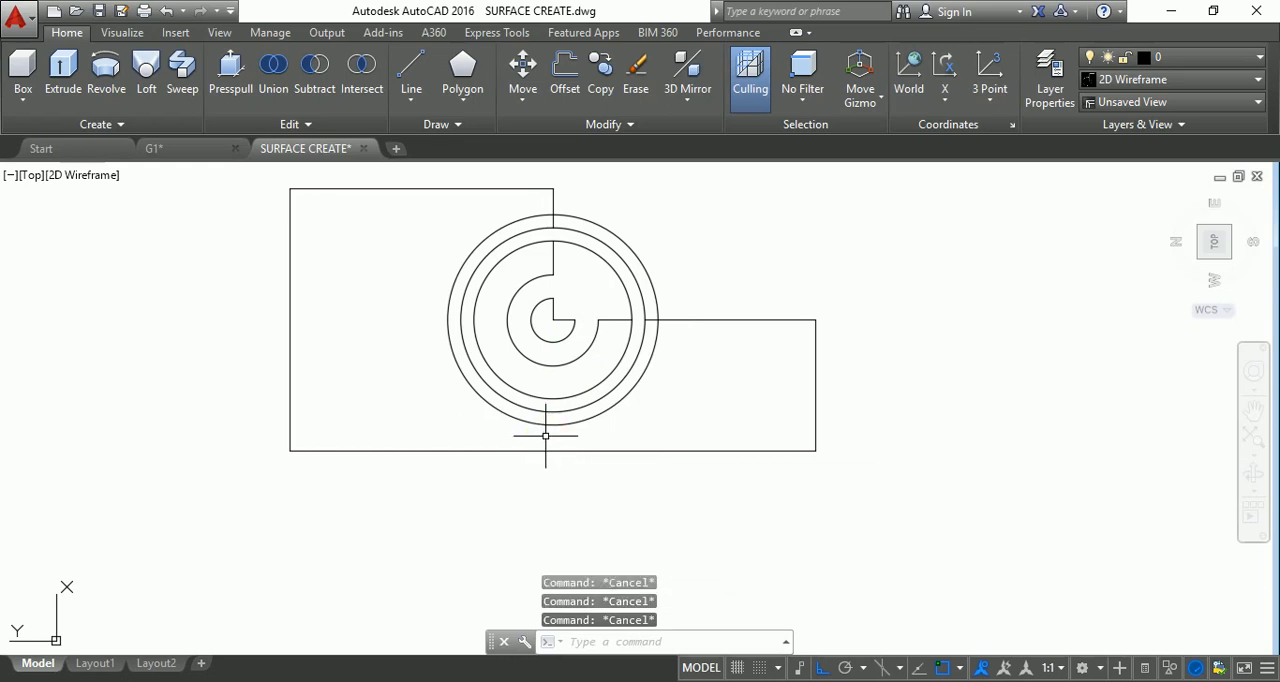
type("c")
key("Return")
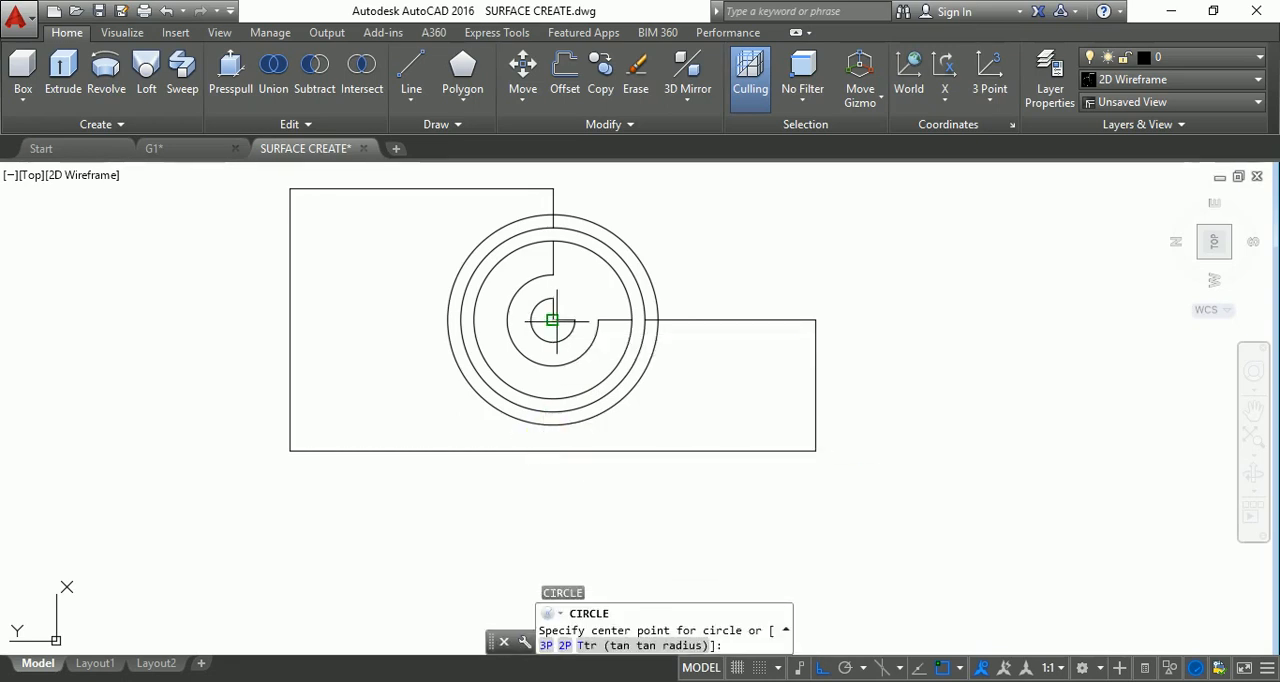
left_click(552, 319)
type("4.")
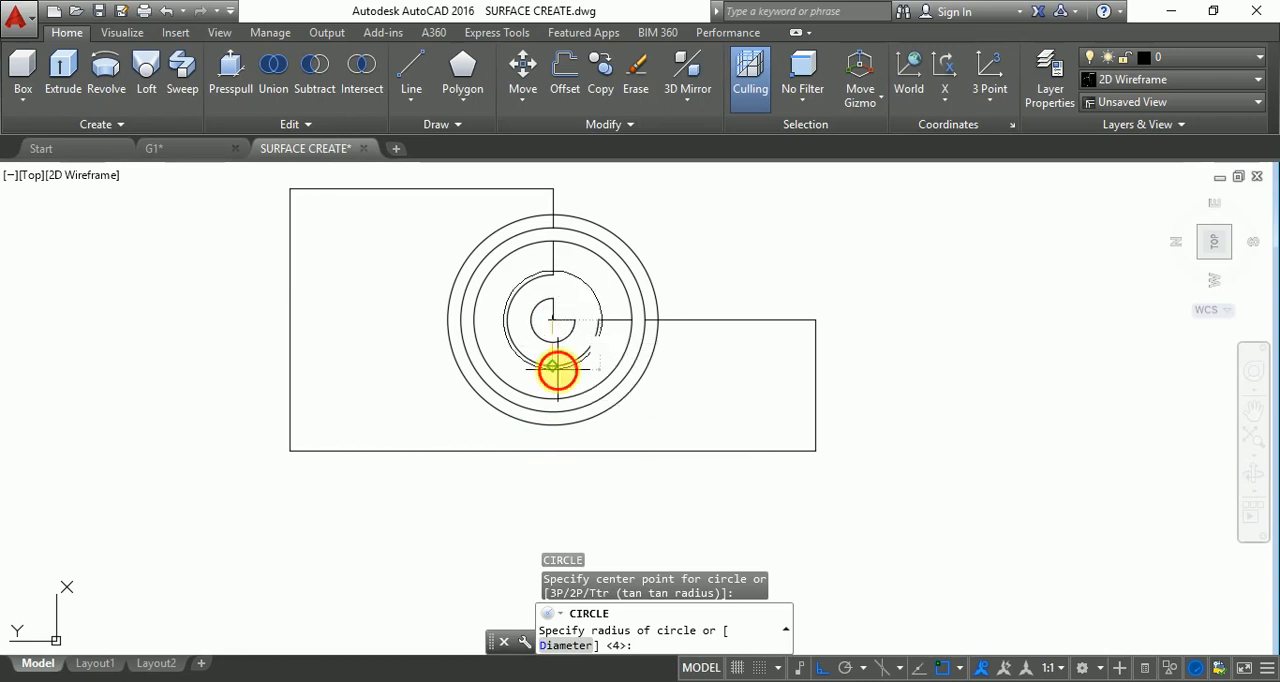
type("5")
key("Return")
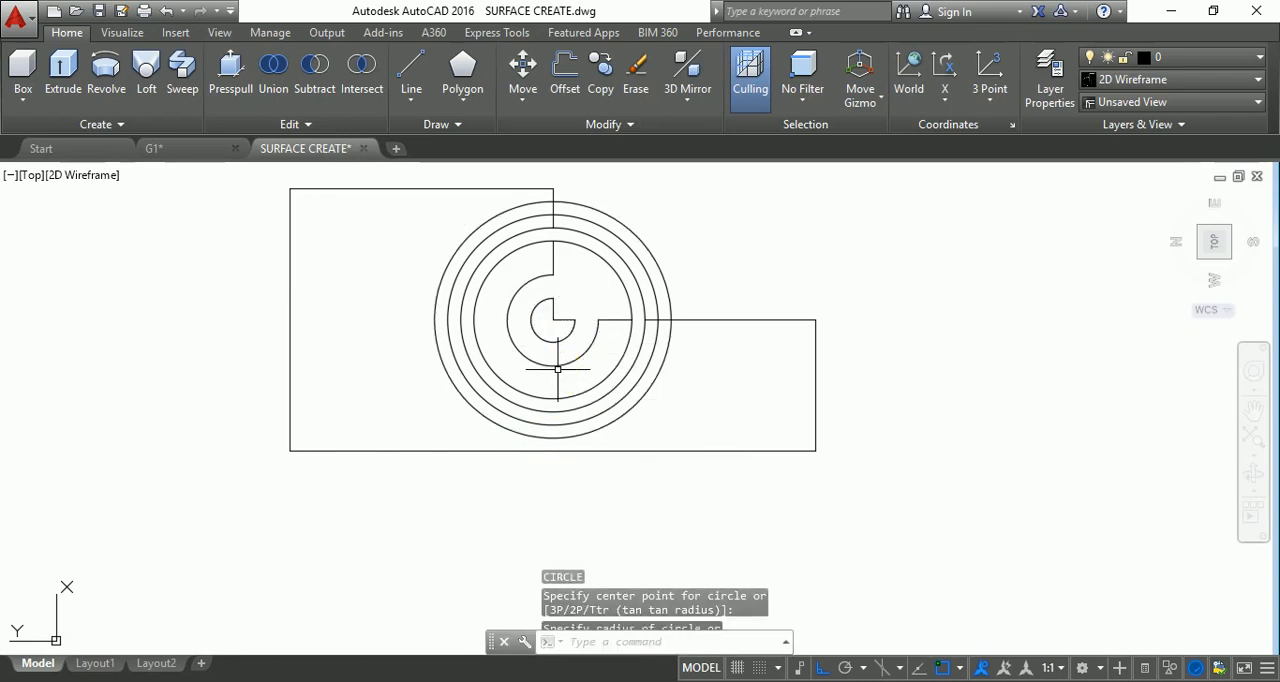
scroll(572, 217, "up", 2)
key("Escape")
key("Escape")
key("Escape")
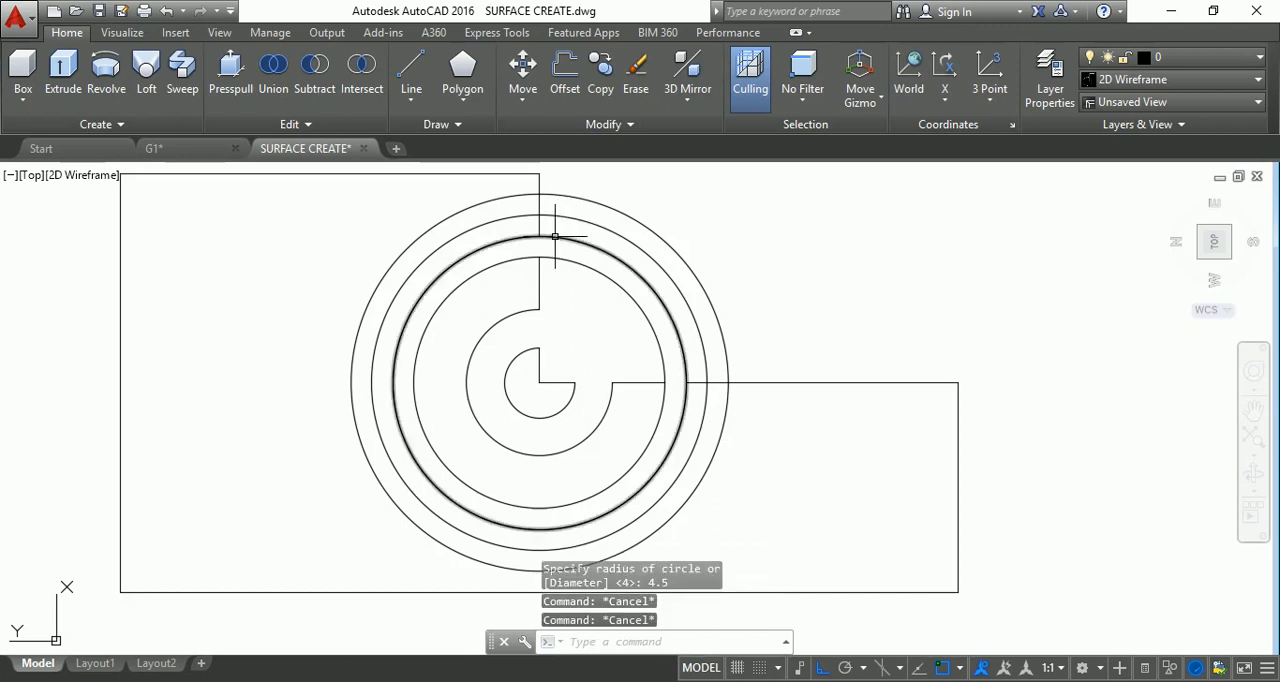
Trim the outline's vertical and horizontal line pieces that cross the rings between the three outer circles.
type("tr")
key("Return")
key("Return")
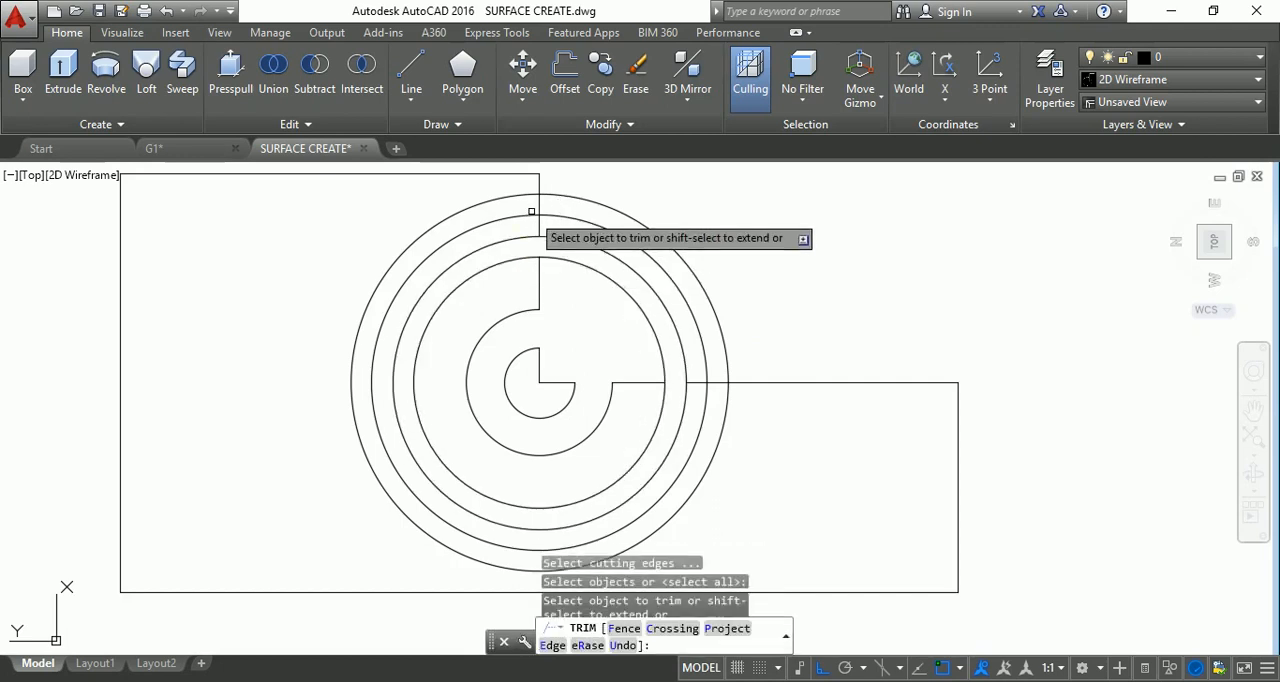
left_click(540, 227)
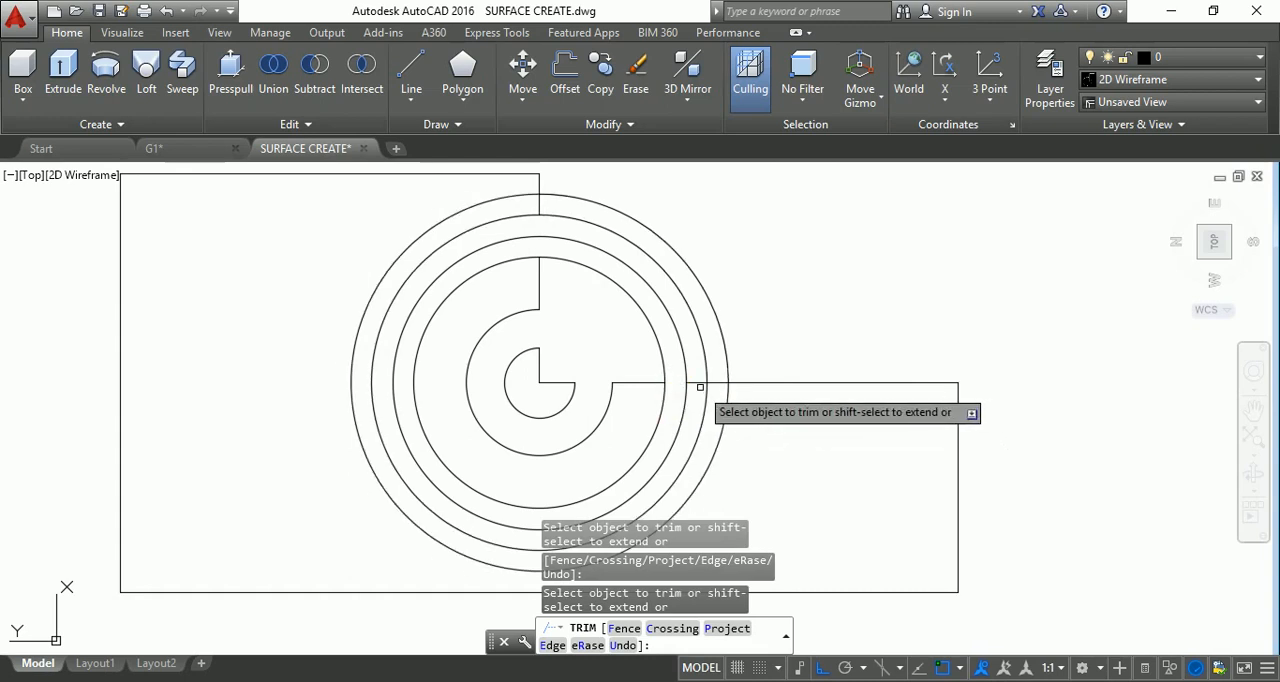
left_click(698, 383)
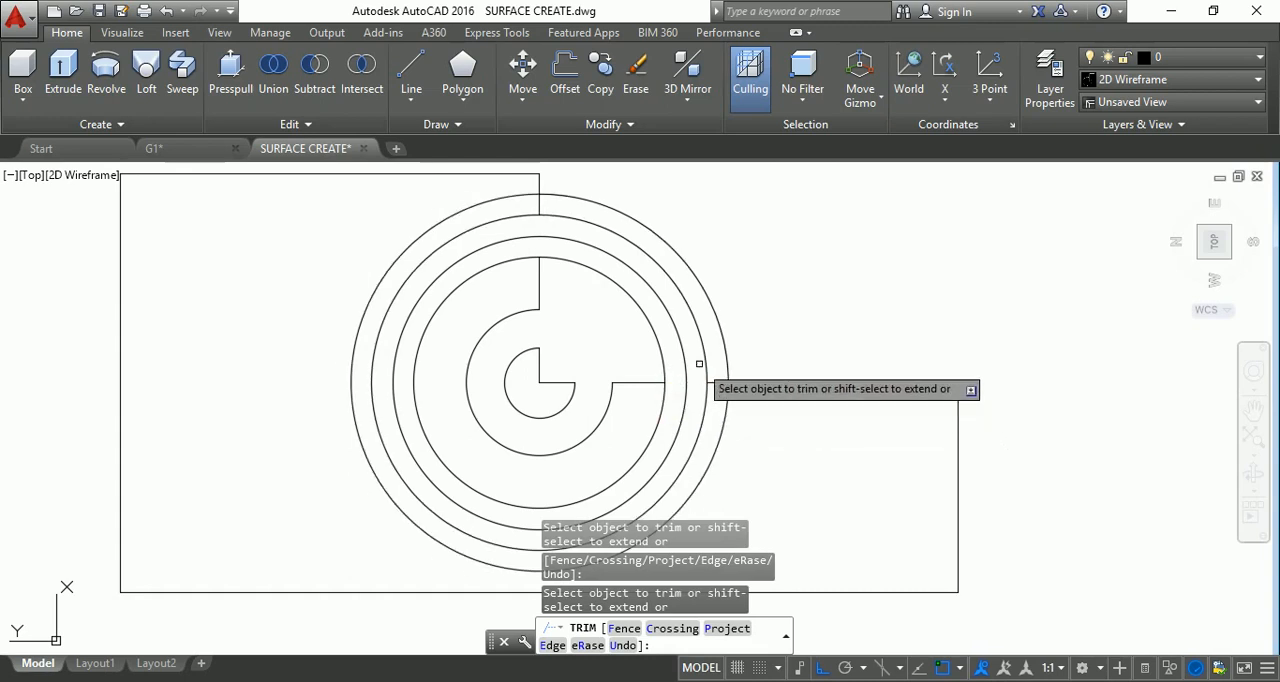
scroll(551, 233, "down", 2)
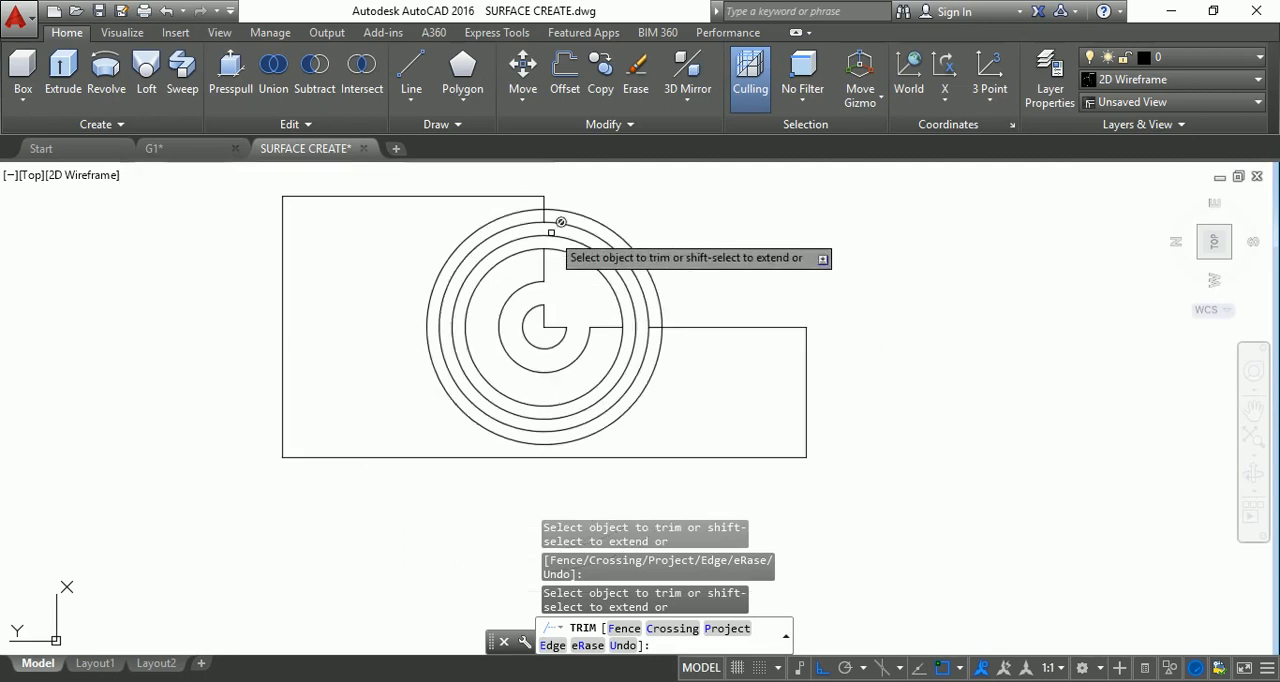
scroll(549, 216, "up", 2)
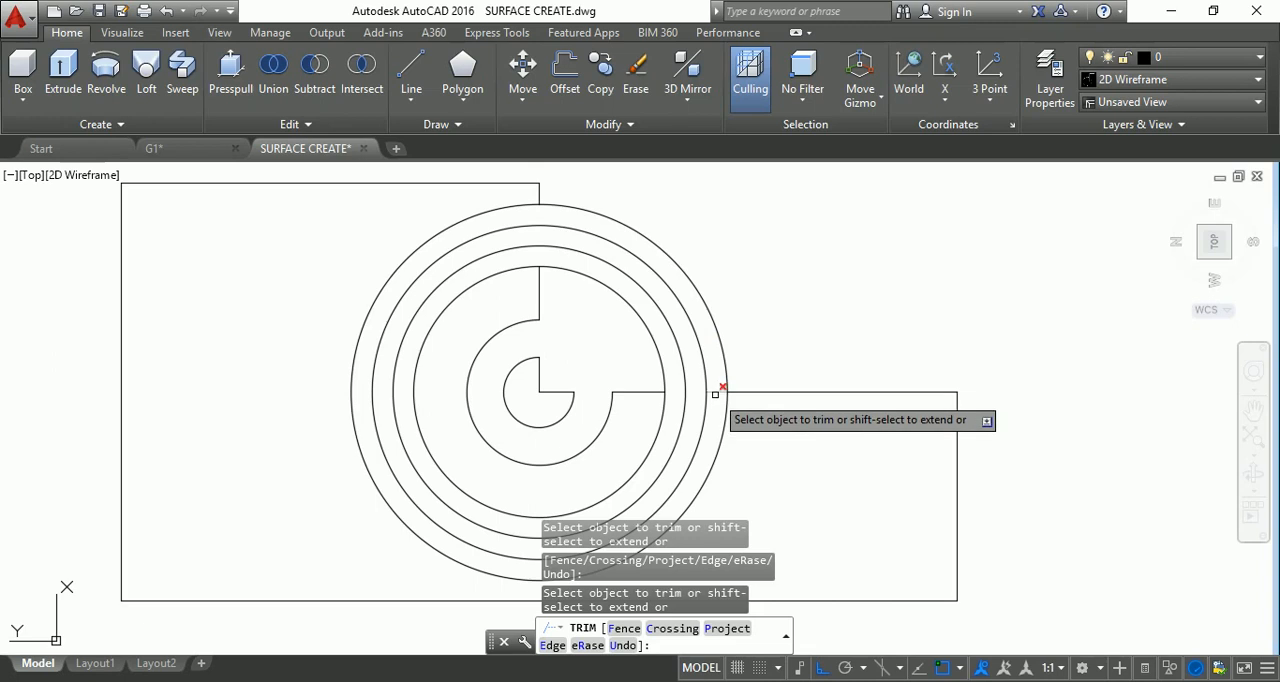
scroll(720, 392, "down", 4)
key("Escape")
key("Escape")
key("Escape")
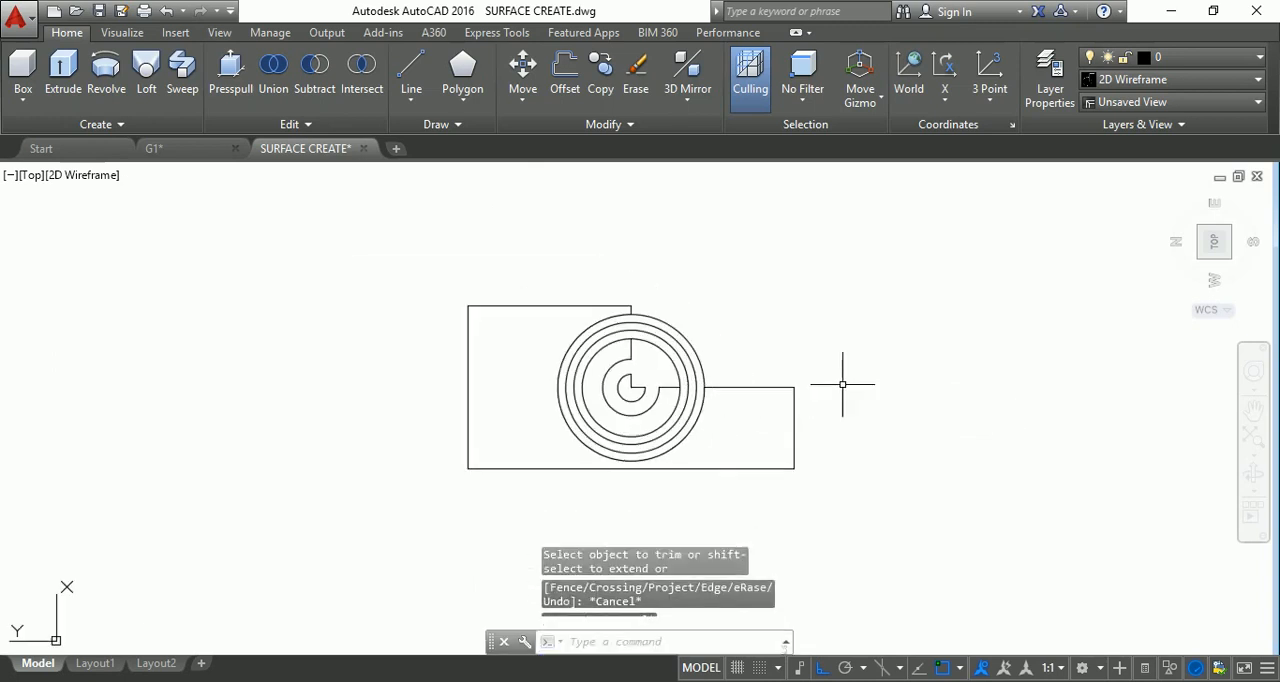
Switch the drawing from the top view to the NW Isometric view.
left_click(1199, 258)
scroll(560, 320, "up", 5)
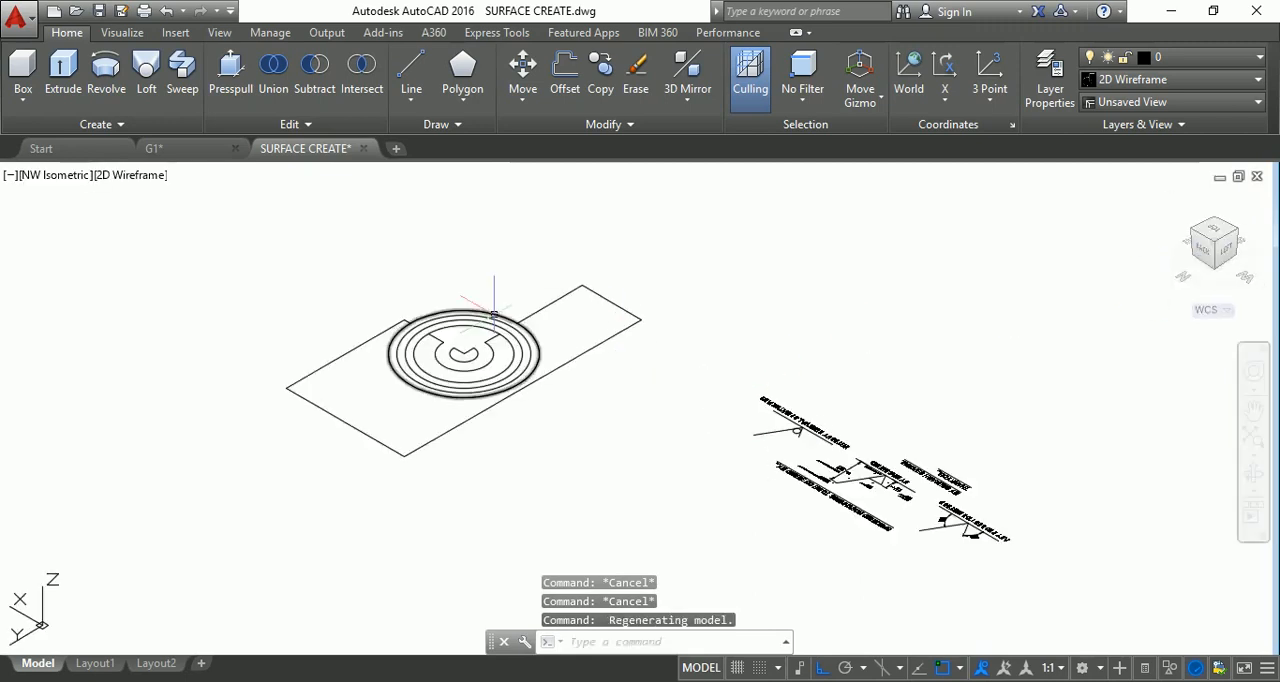
left_click(226, 70)
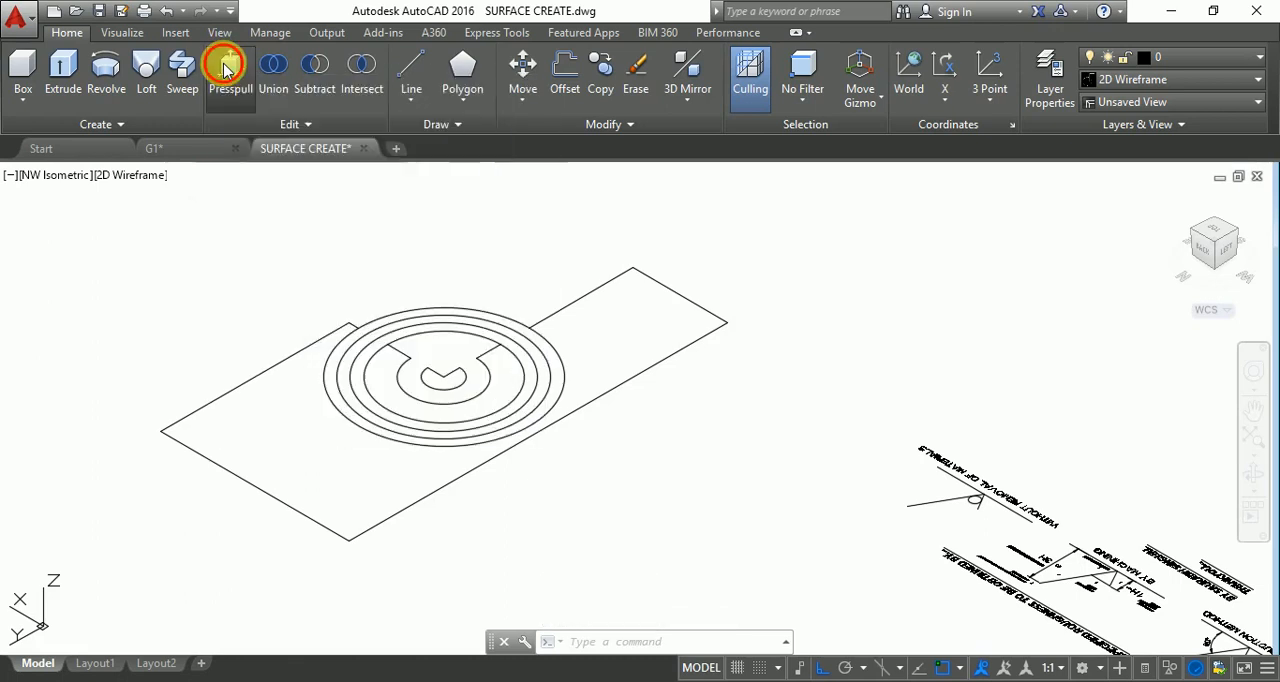
left_click(233, 472)
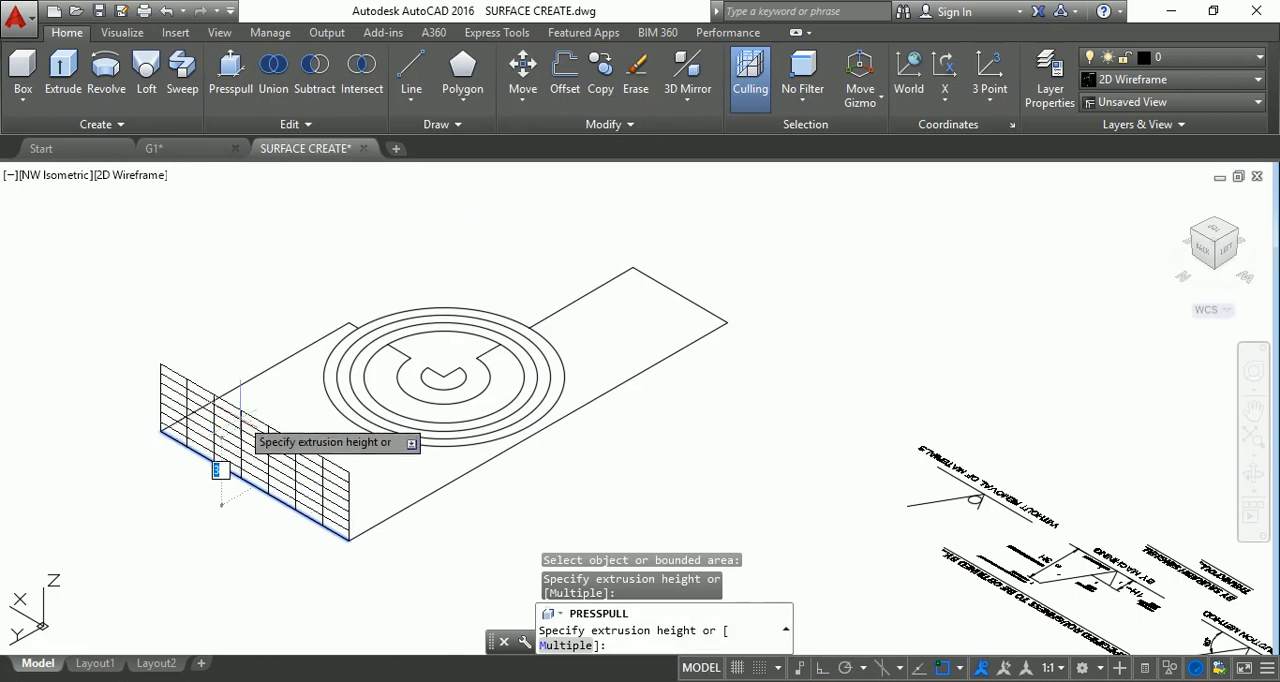
key("Escape")
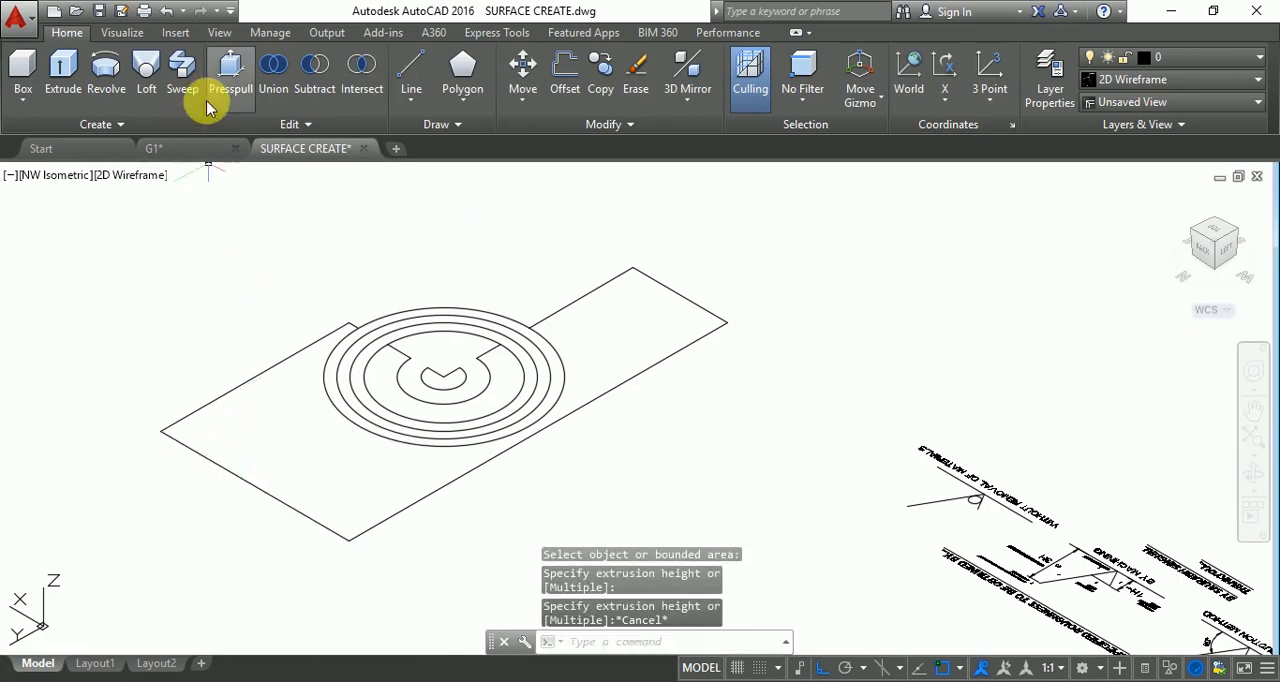
left_click(228, 68)
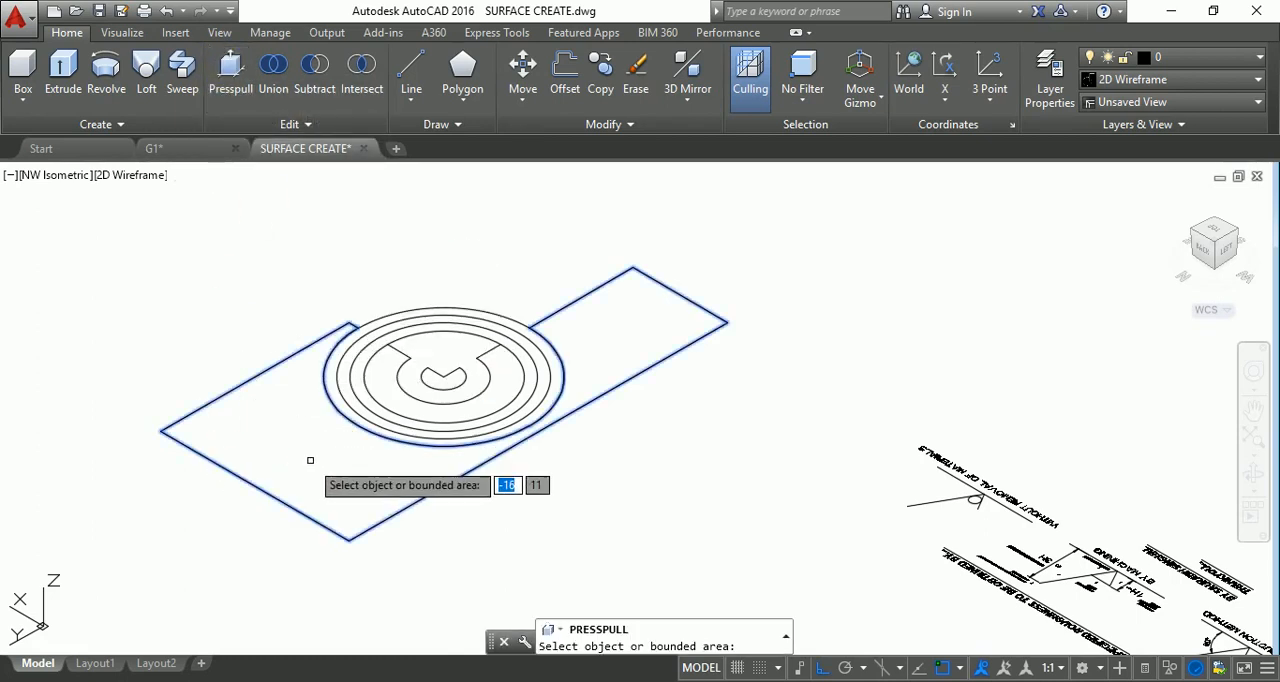
left_click(300, 514)
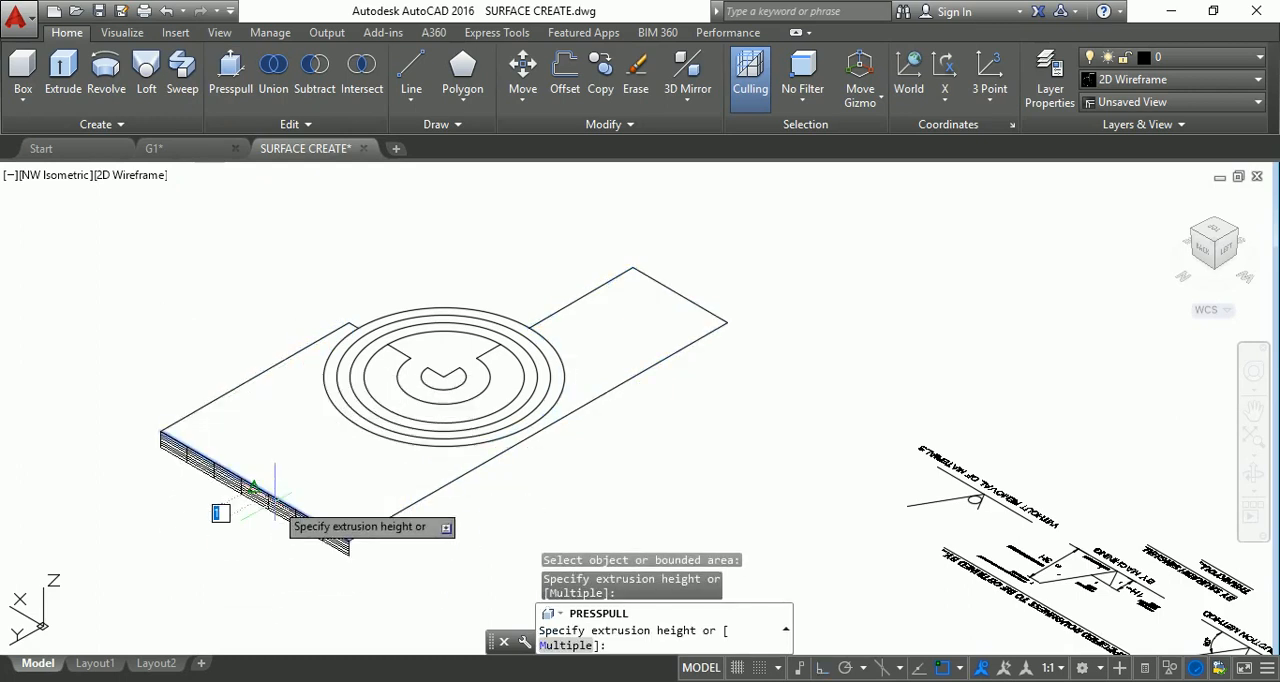
key("Escape")
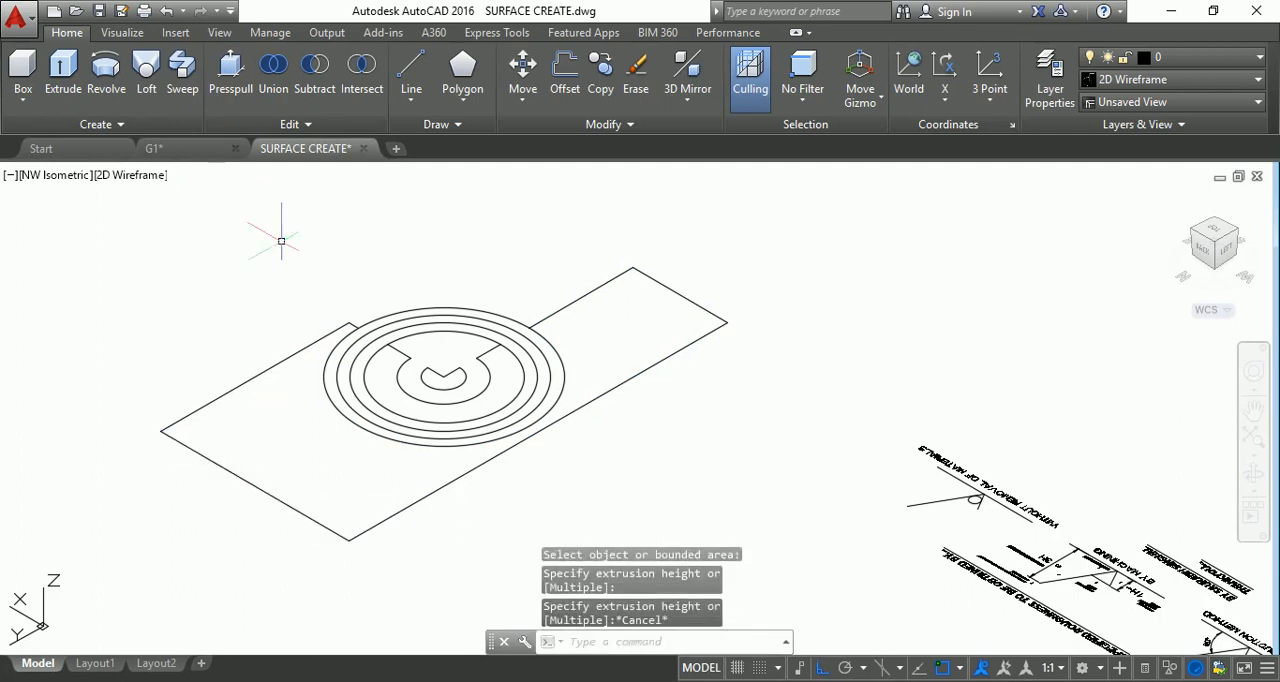
left_click(230, 68)
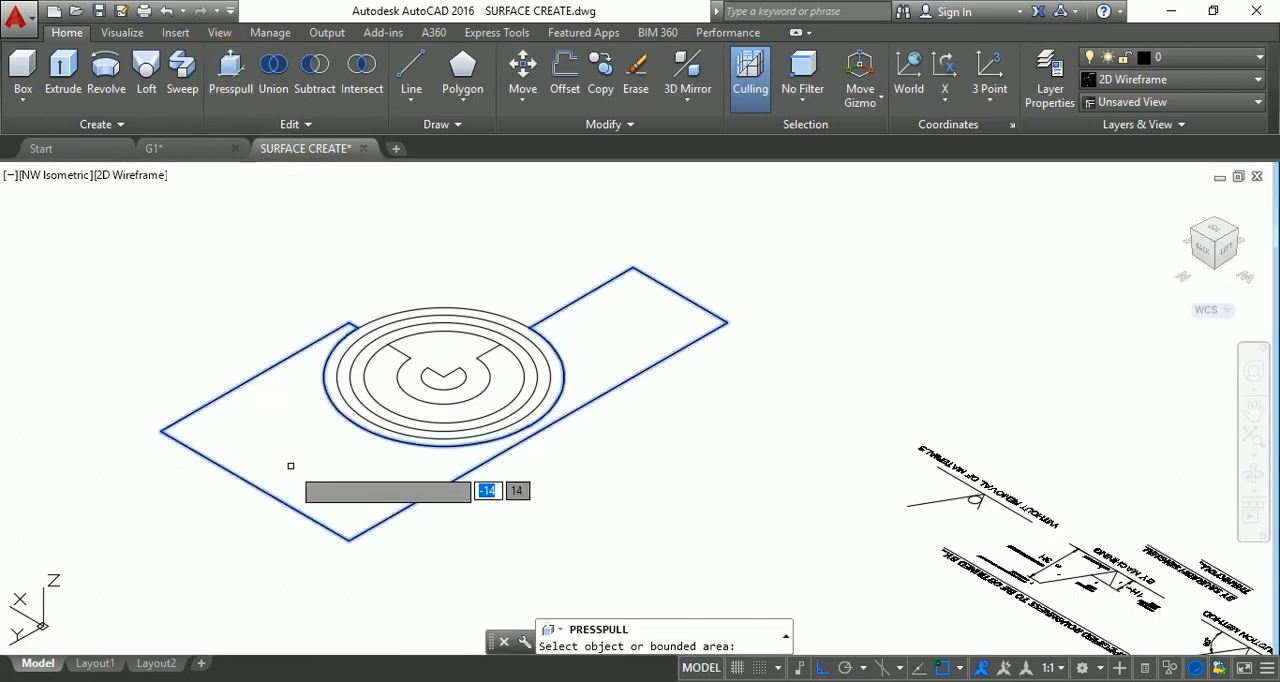
left_click(271, 457)
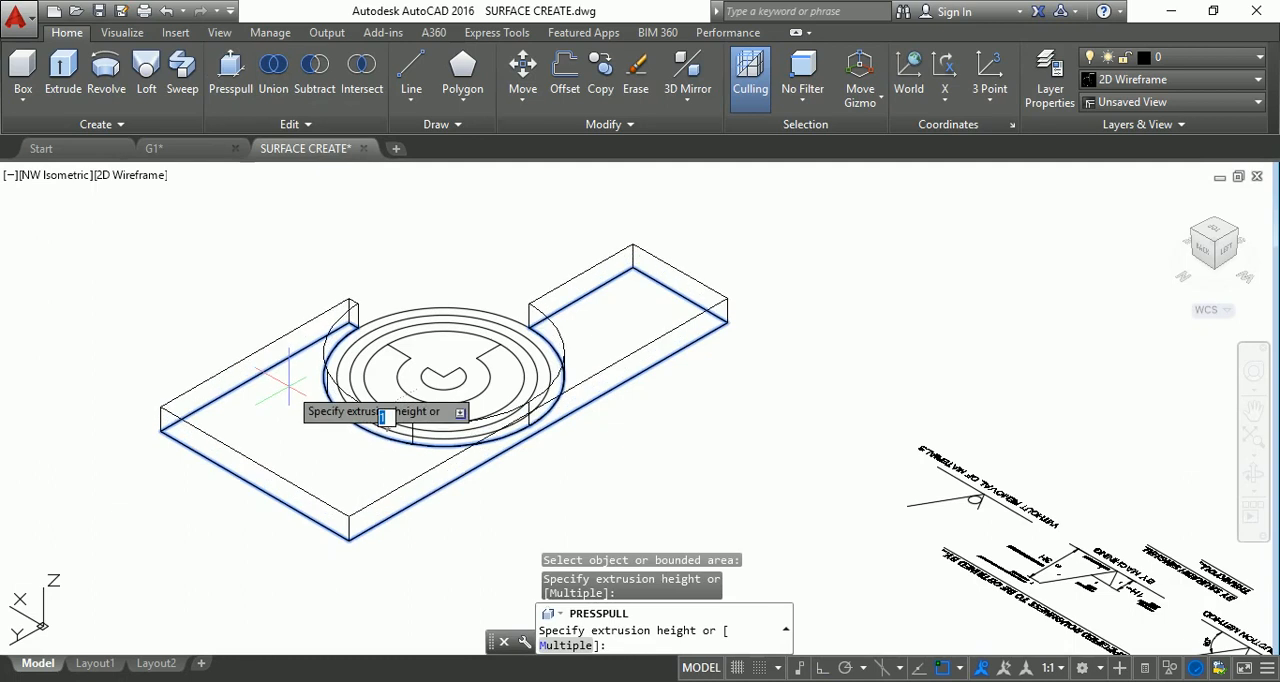
key("Escape")
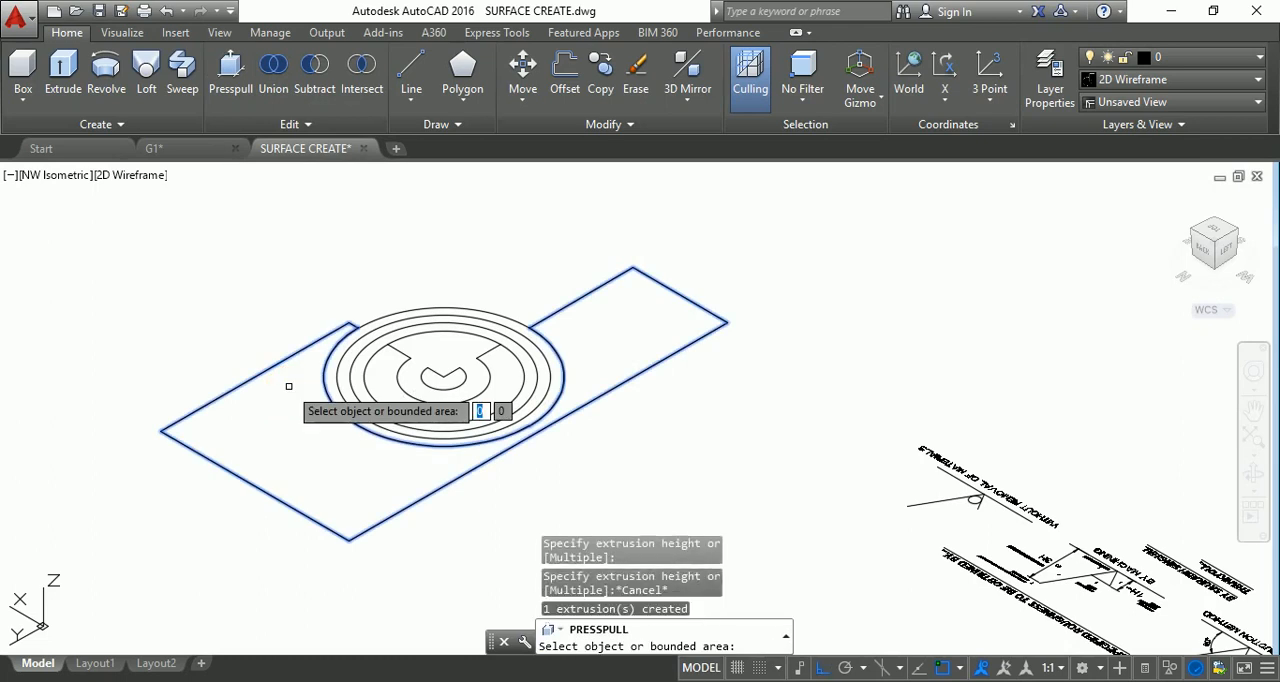
key("Escape")
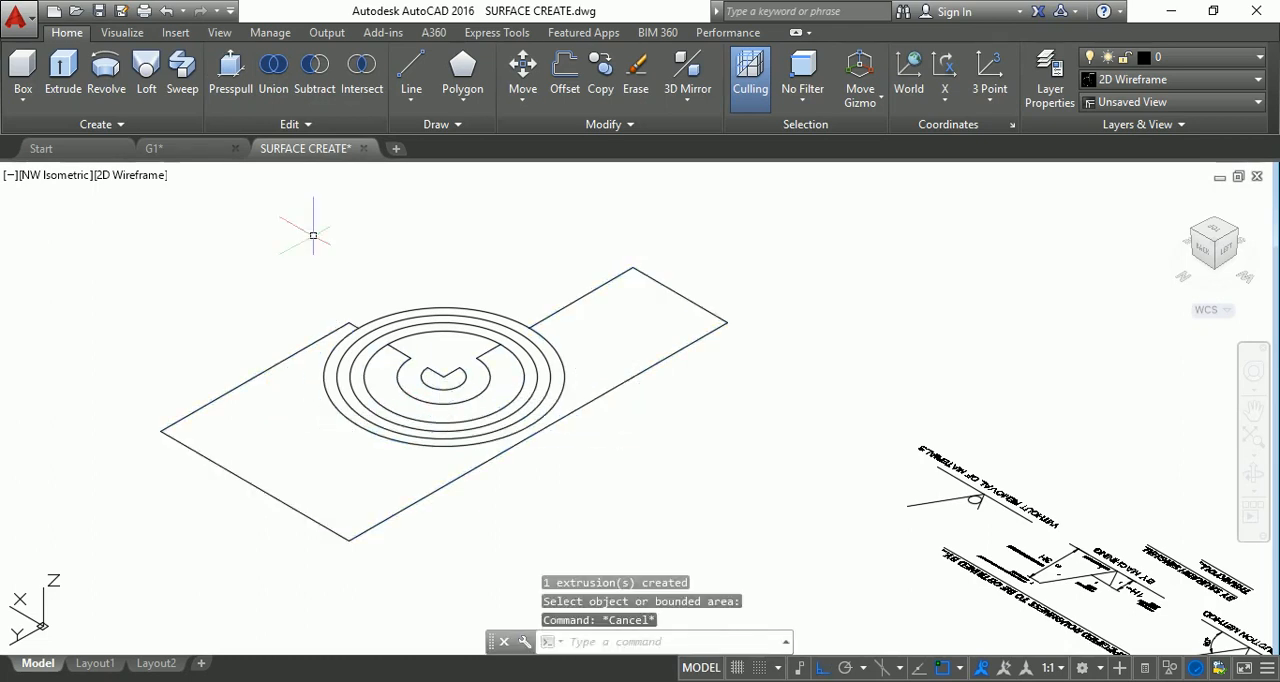
Presspull the small three-quarter circle area at the centre of the rings to a height of 1.
left_click(231, 74)
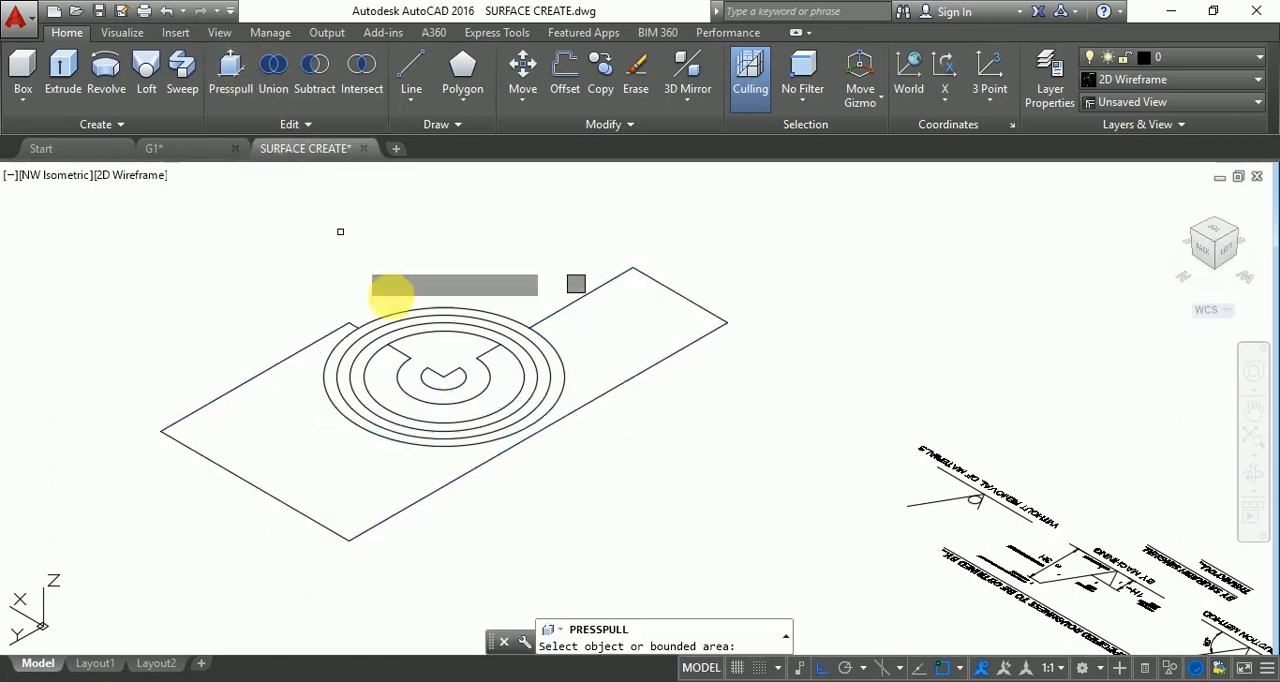
left_click(444, 381)
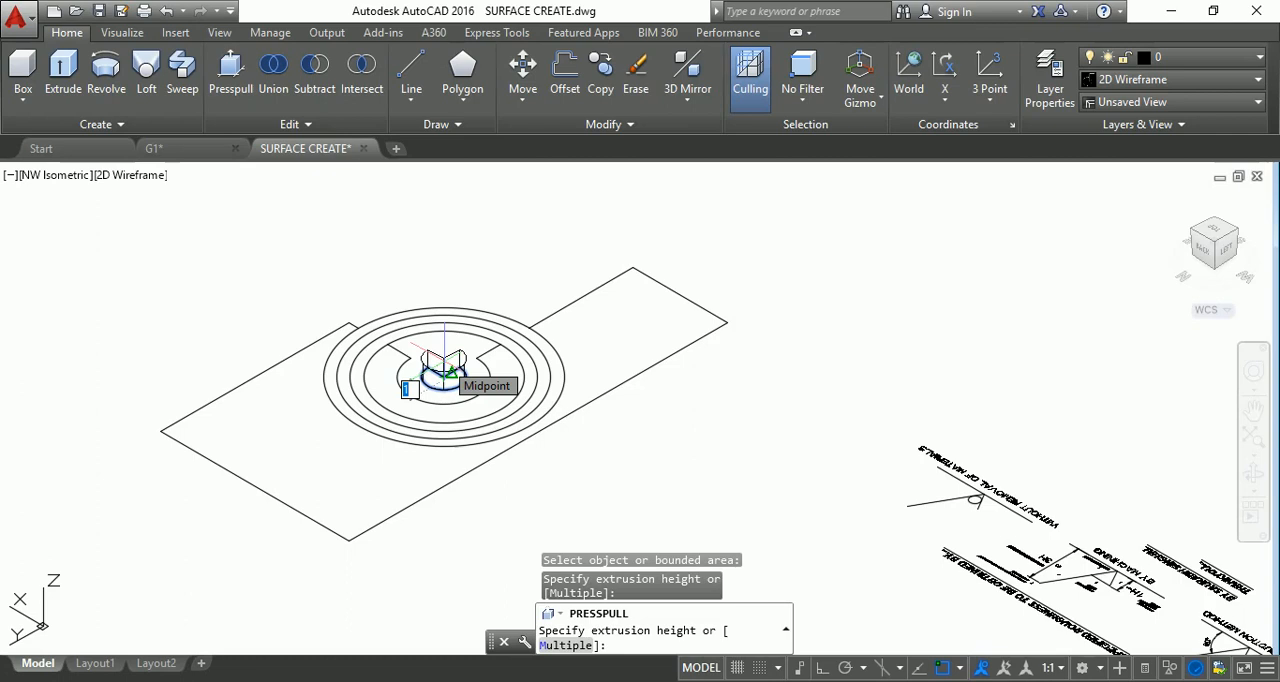
type("3")
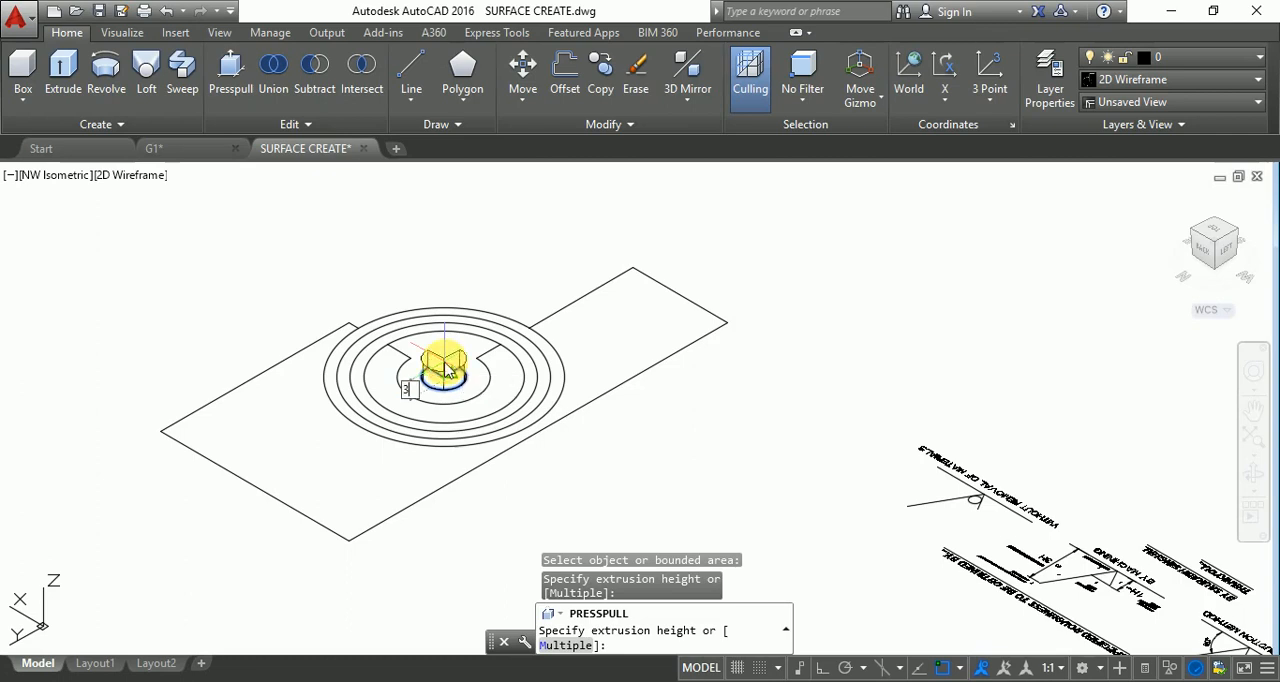
key("BackSpace")
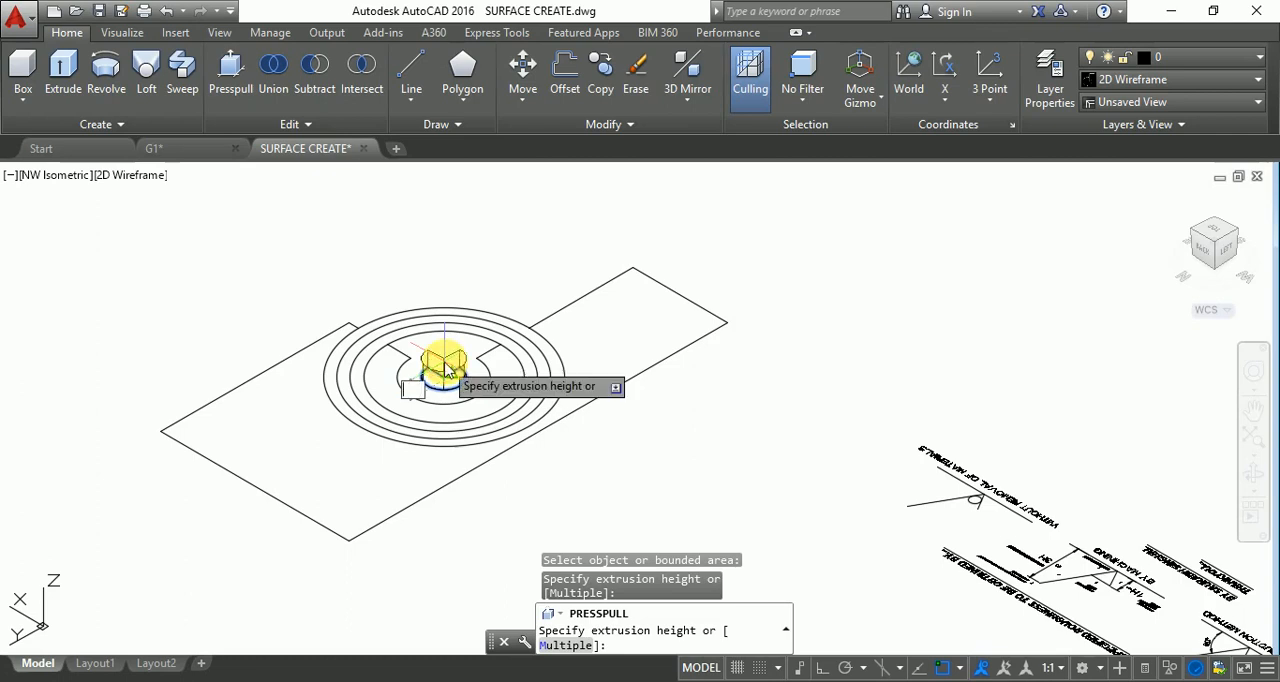
key("Return")
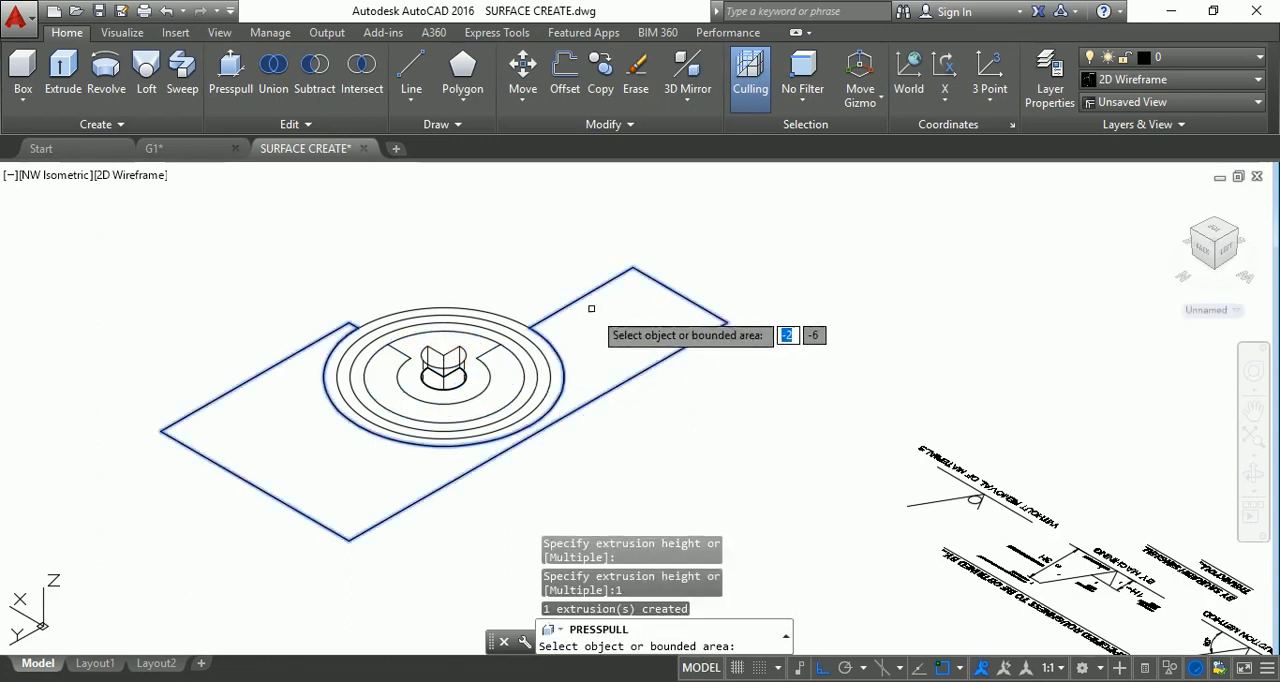
key("Escape")
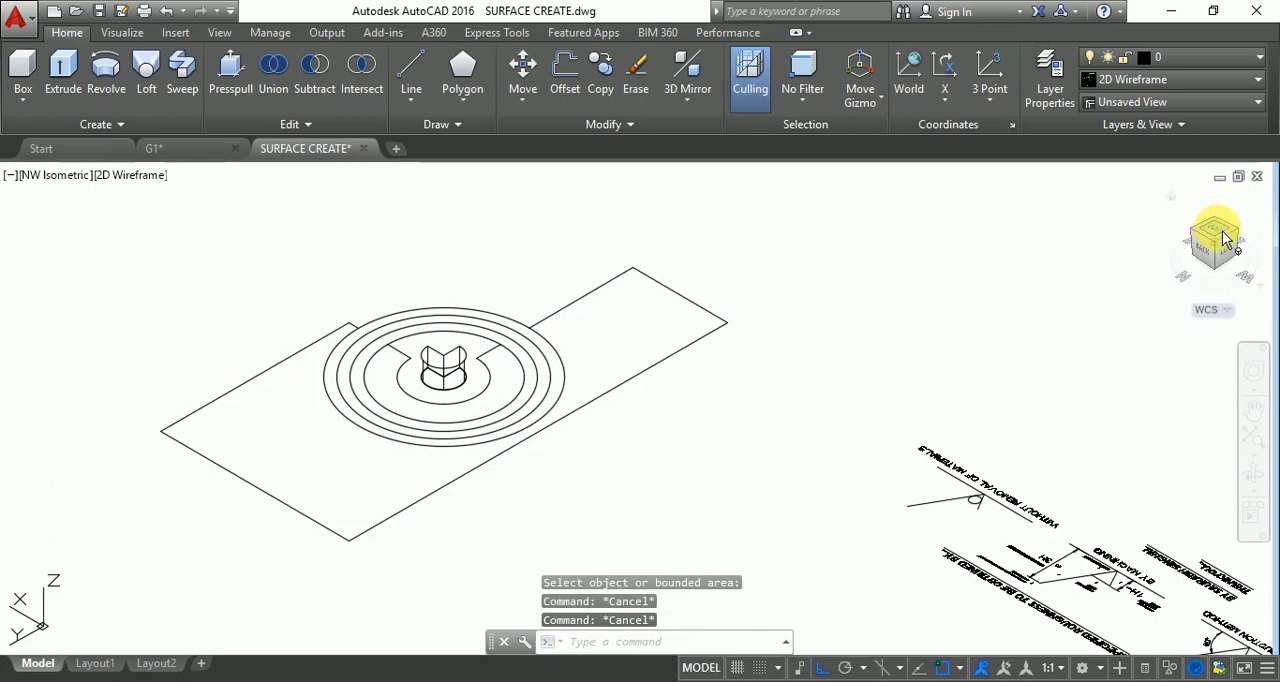
In the top view, draw a vertical line from the inner ring's straight edge across the outer rings to the outermost circle.
left_click(1226, 222)
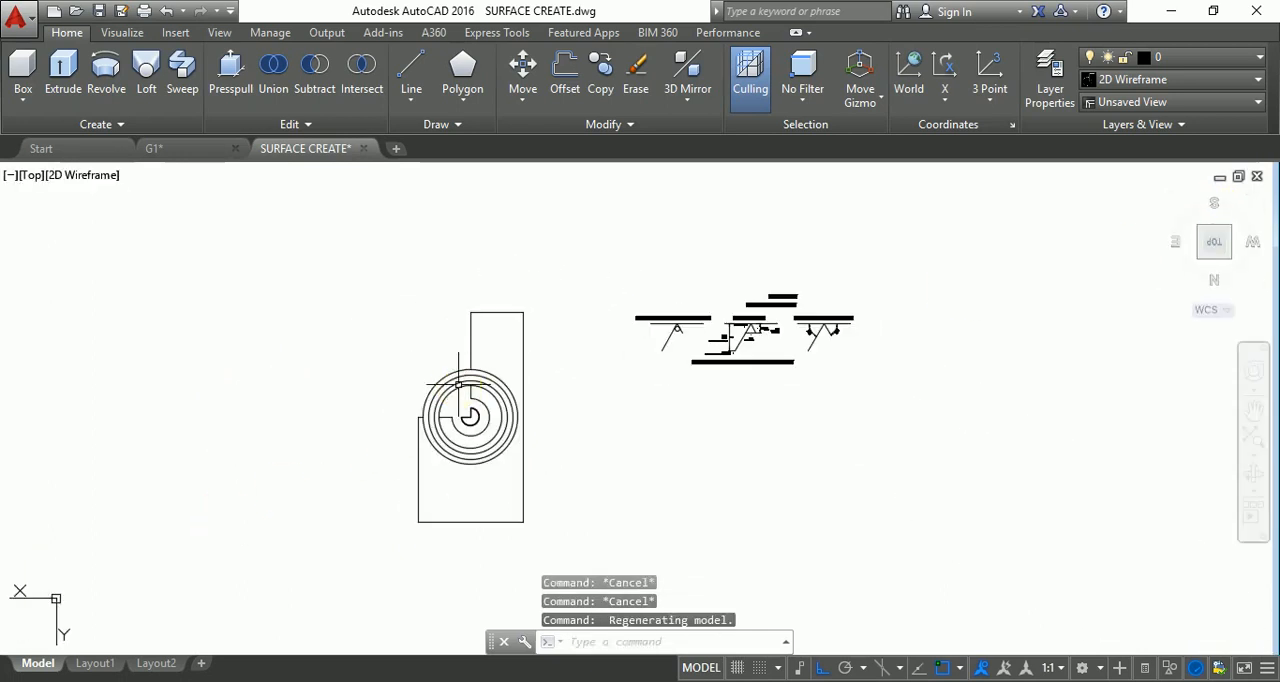
scroll(466, 386, "up", 8)
key("Escape")
key("Escape")
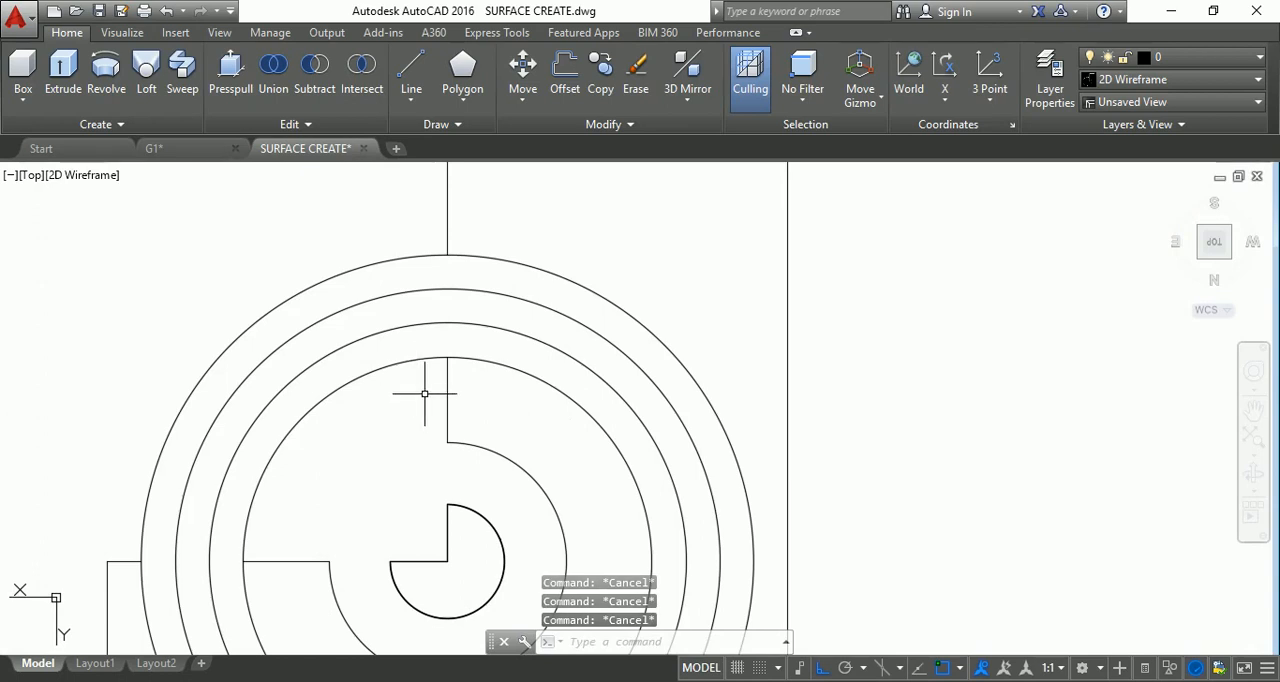
type("l")
key("Return")
left_click(447, 358)
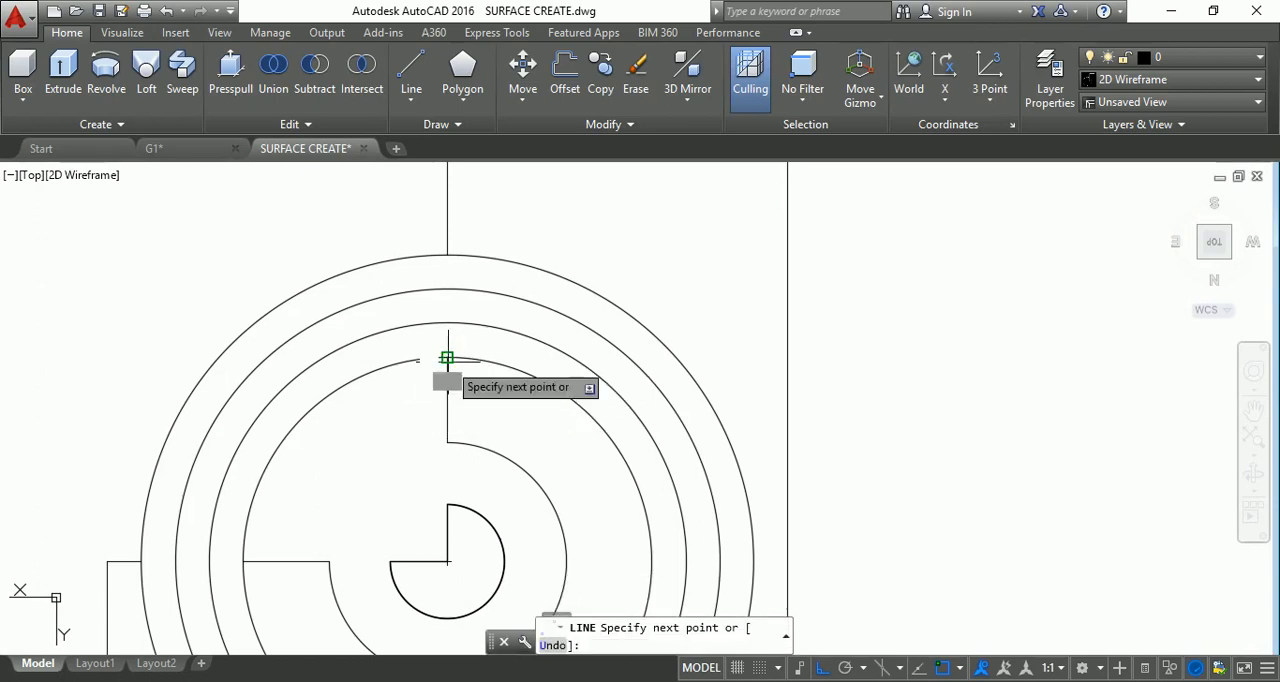
left_click(445, 253)
key("Escape")
scroll(452, 253, "down", 4)
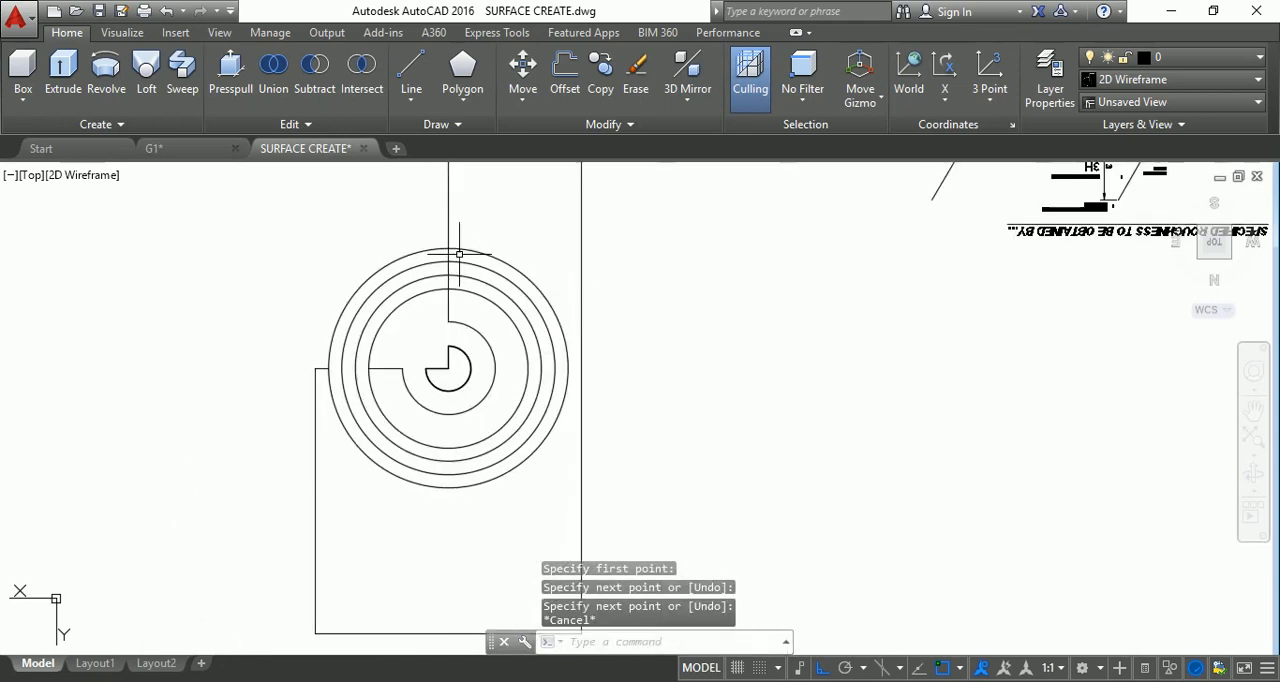
Draw a horizontal line from the inner ring's straight edge across the outer rings to the plate outline.
scroll(373, 377, "up", 4)
type("l")
key("Return")
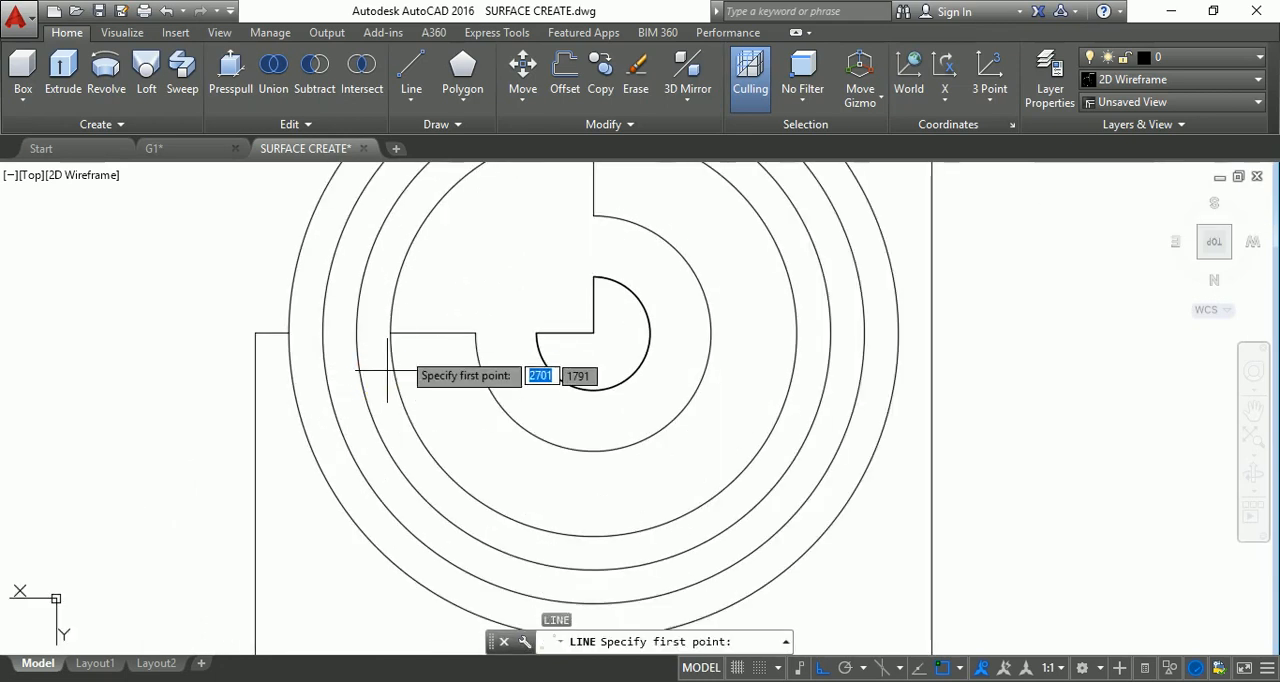
left_click(391, 332)
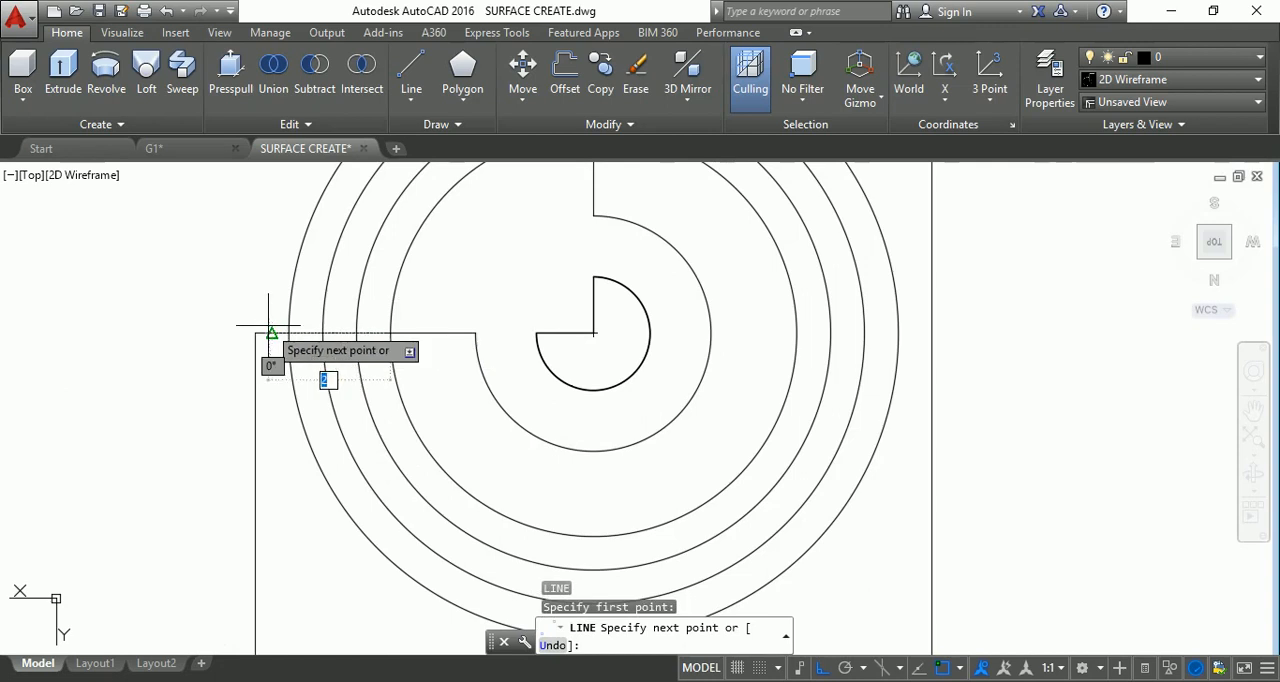
key("Escape")
key("Escape")
key("Escape")
scroll(364, 364, "down", 5)
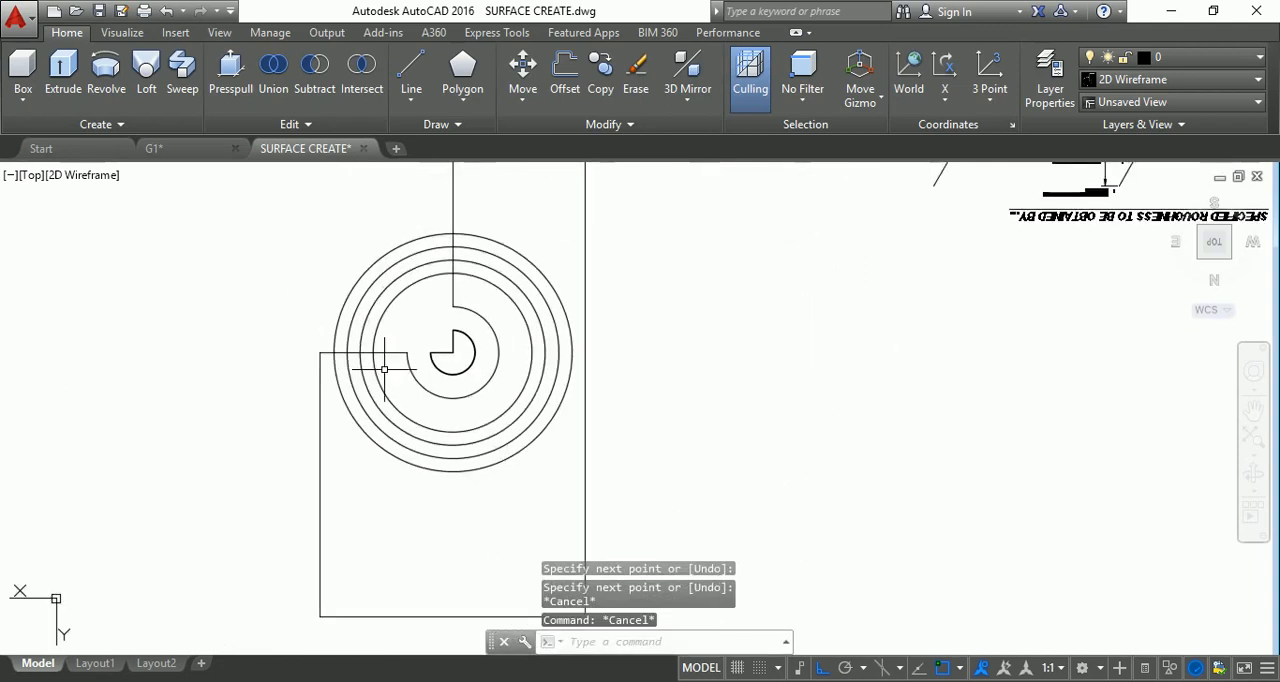
Trim the arcs of the four large concentric circles that lie in the open quarter outside the plate outline.
key("Return")
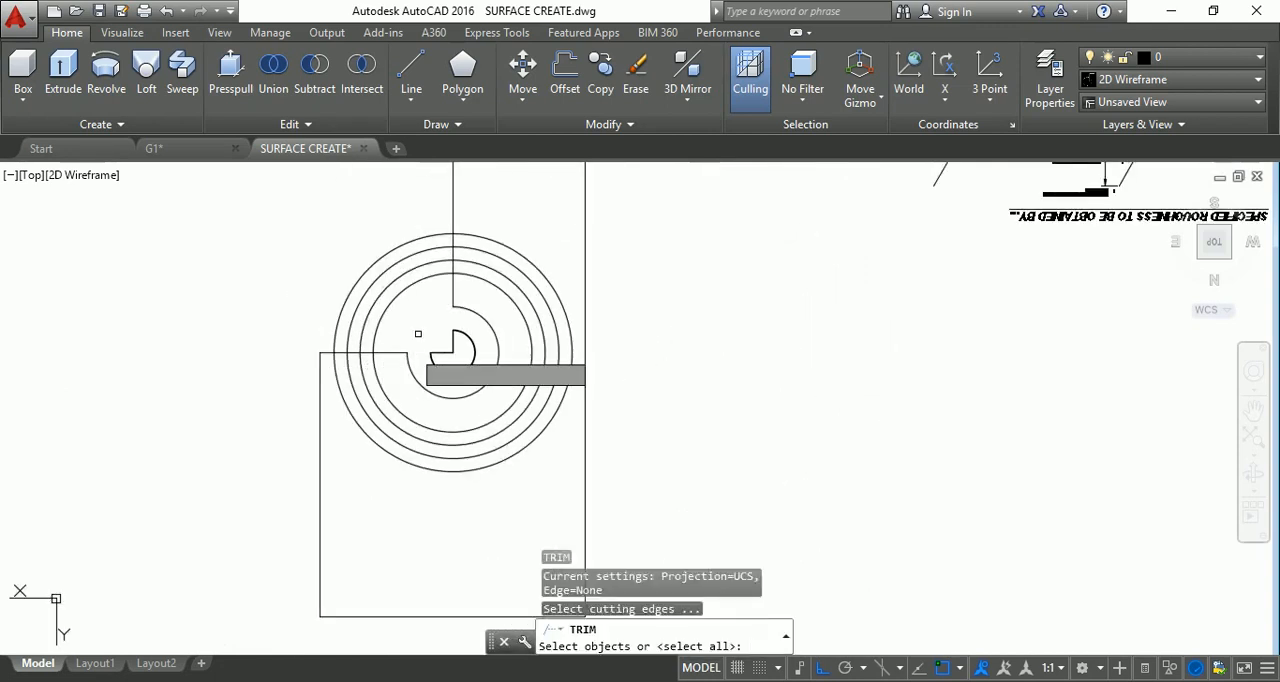
key("Return")
left_click(424, 321)
left_click(314, 229)
scroll(373, 298, "down", 3)
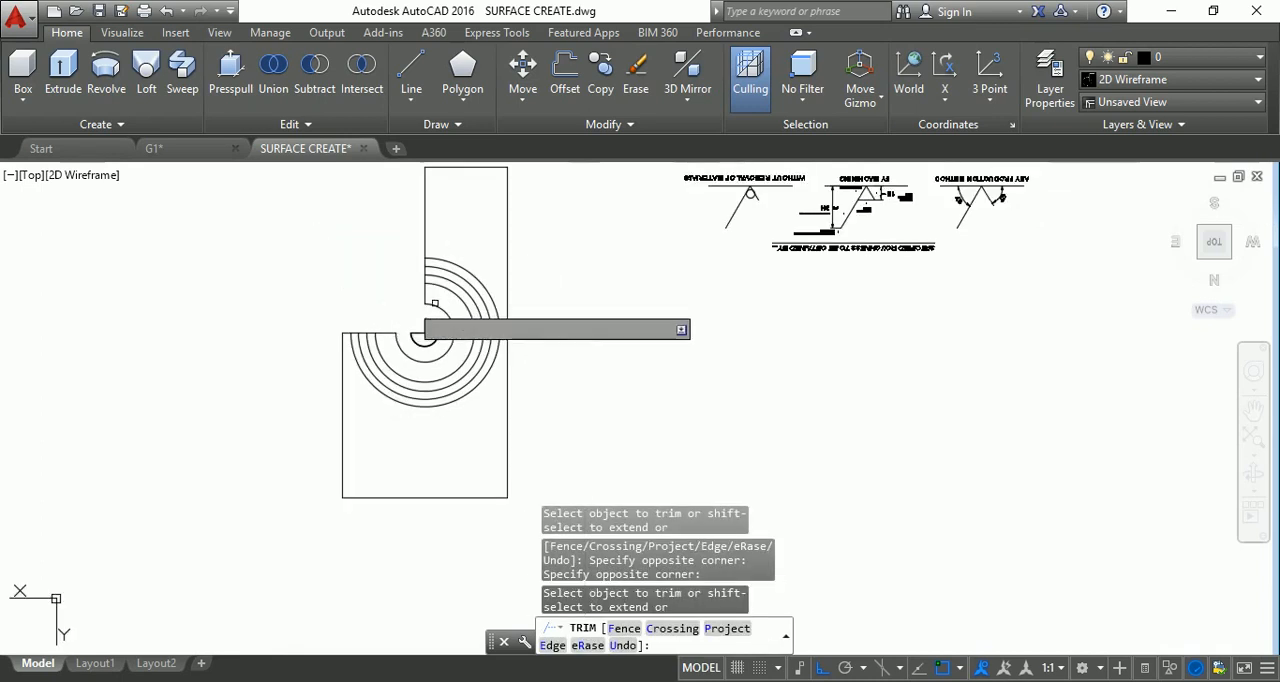
key("Escape")
key("Escape")
key("Escape")
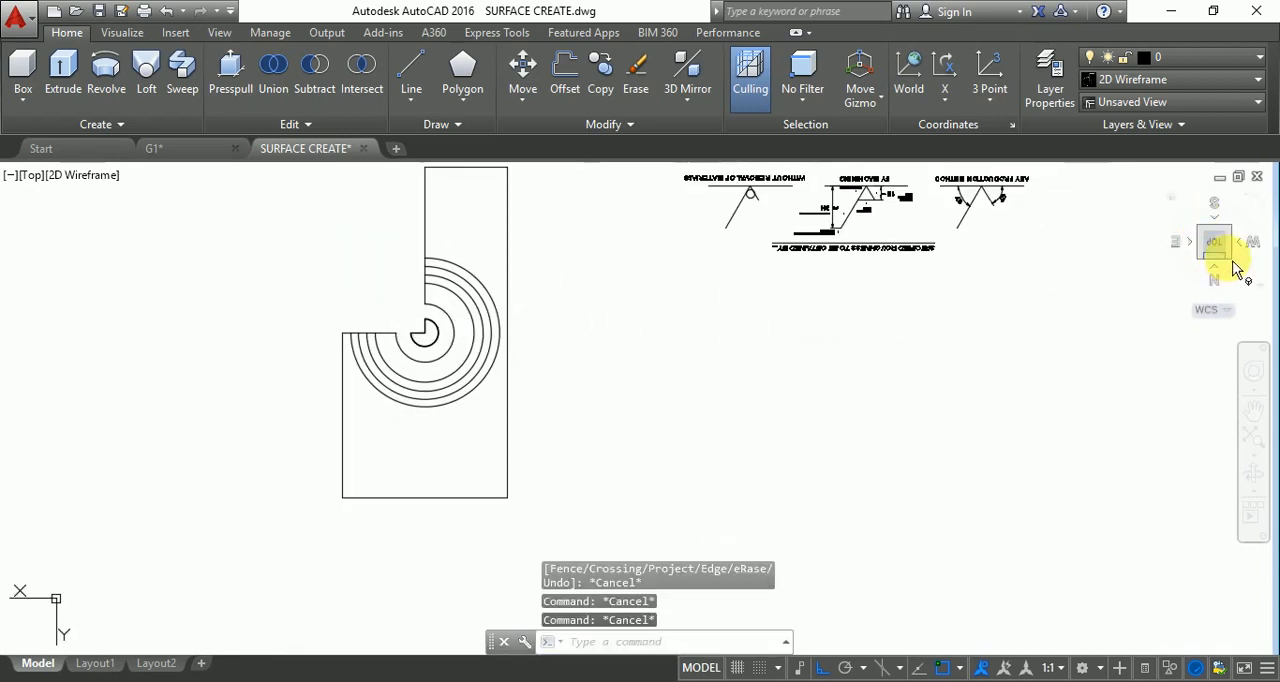
In the NW Isometric view, presspull the wide inner ring area around the centre solid to a height of 2.
left_click(1228, 261)
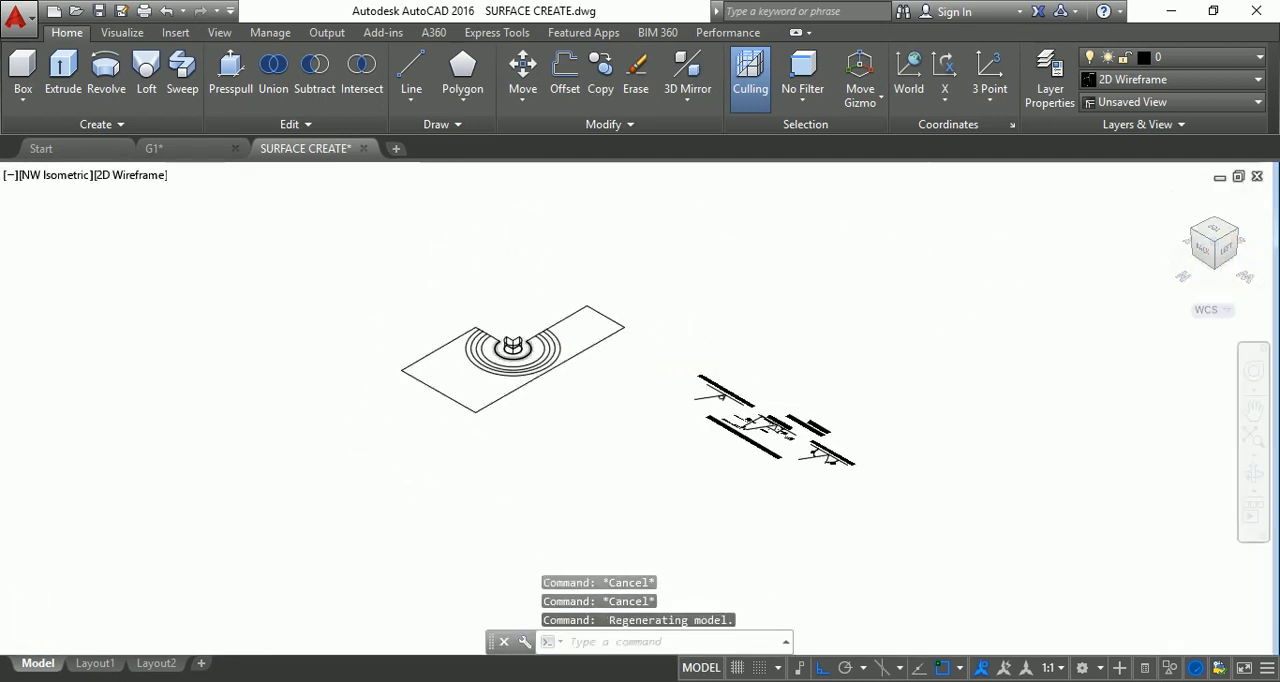
scroll(513, 345, "up", 5)
key("Escape")
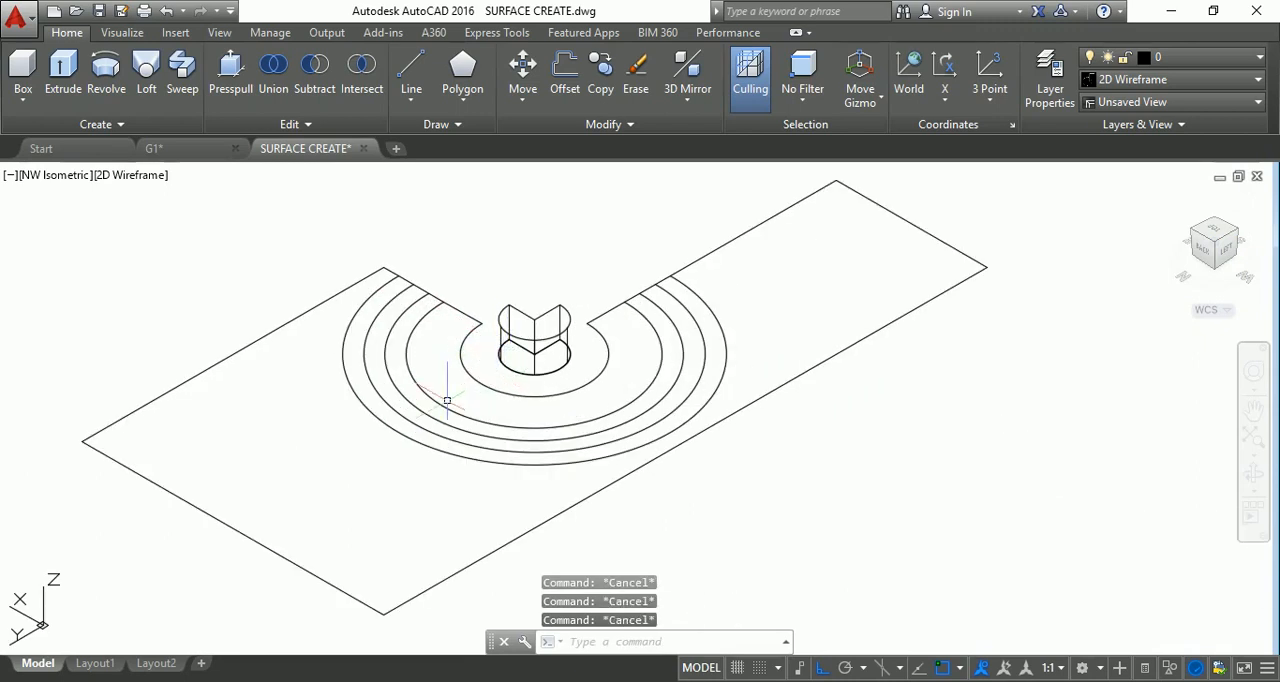
left_click(240, 62)
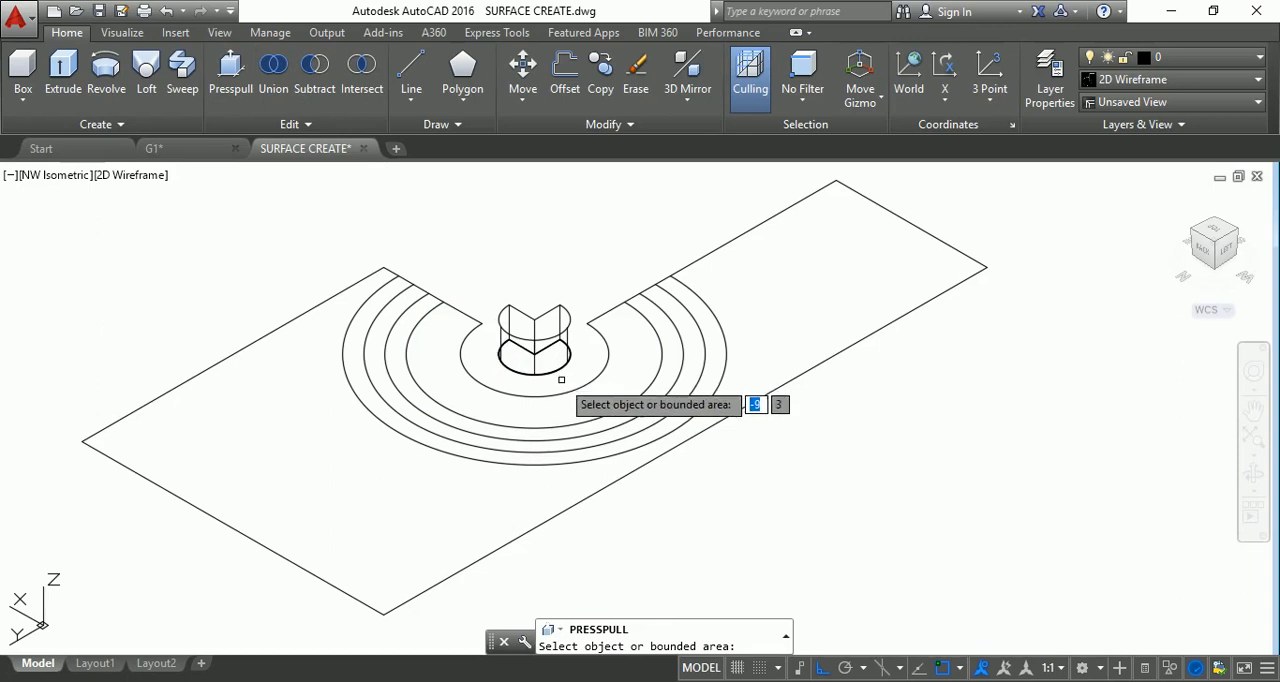
left_click(520, 410)
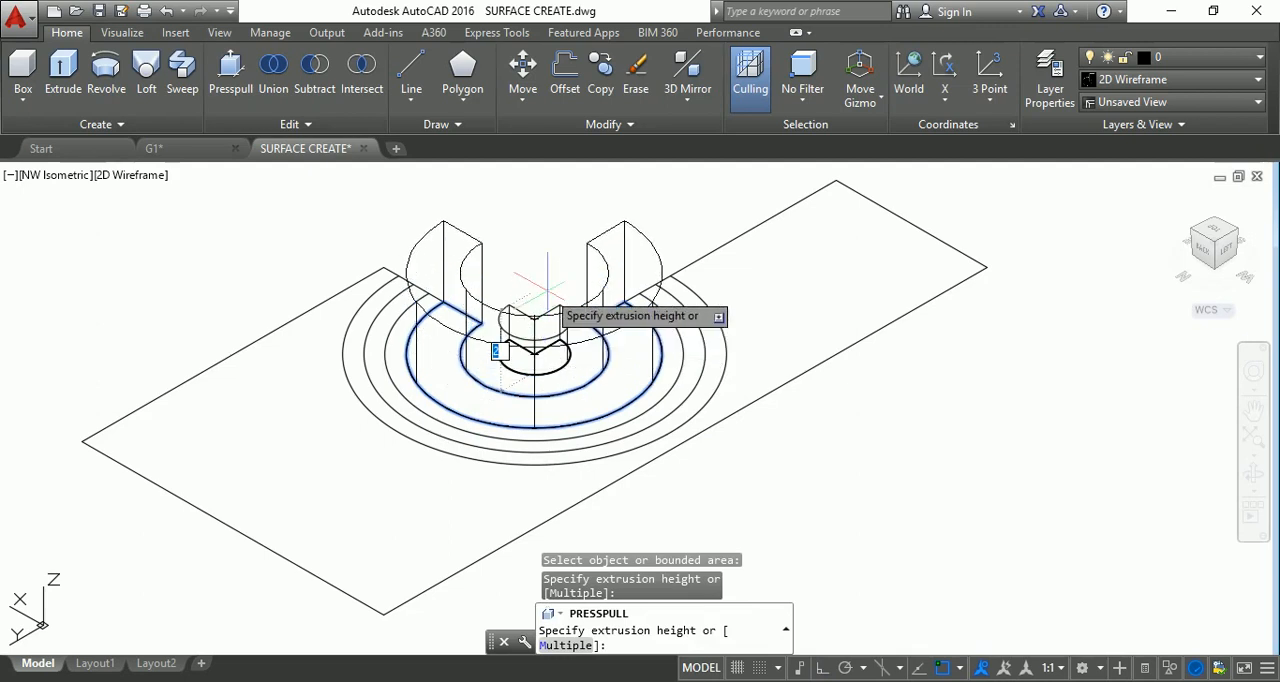
type("2")
key("Return")
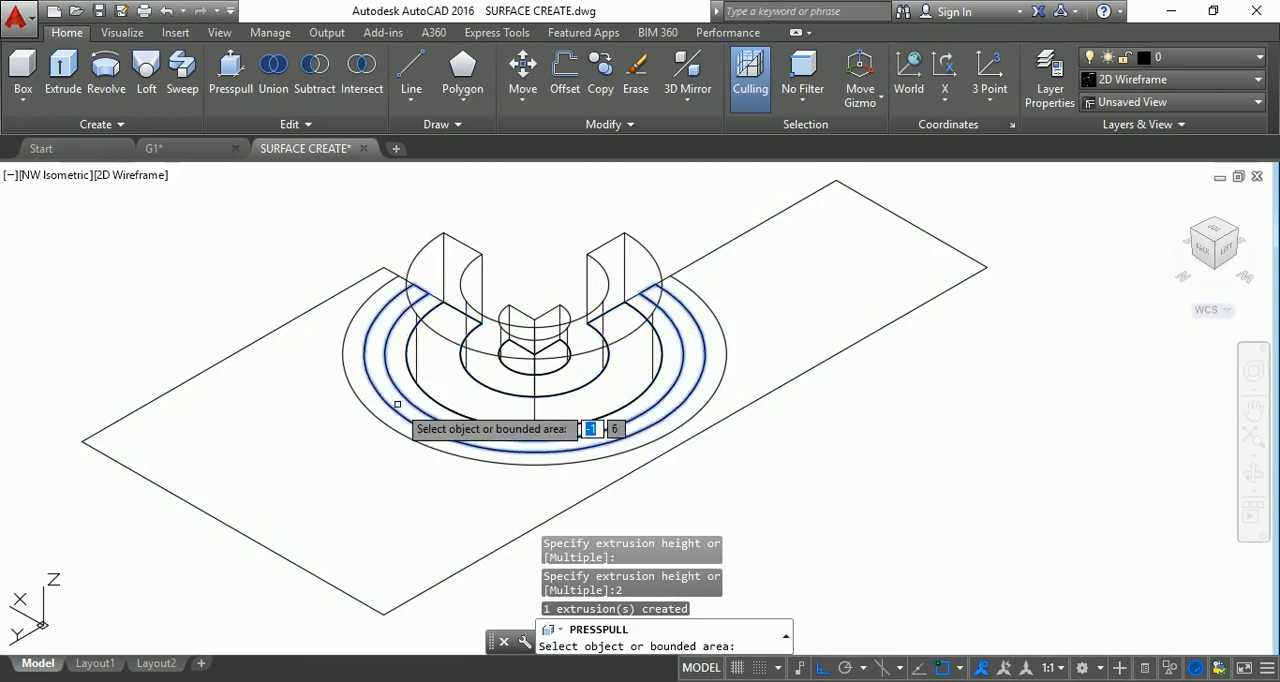
Presspull the narrow ring just inside the radius 4 arc to a height of 5.
left_click(397, 405)
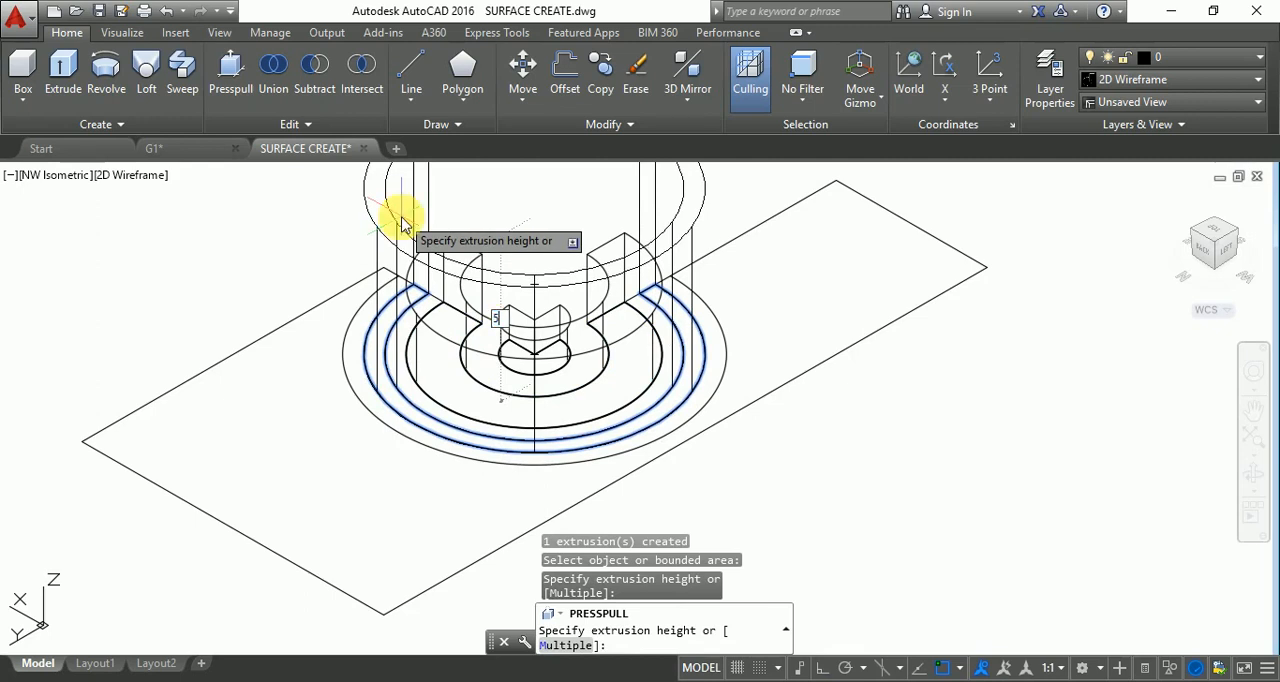
type("5")
key("Return")
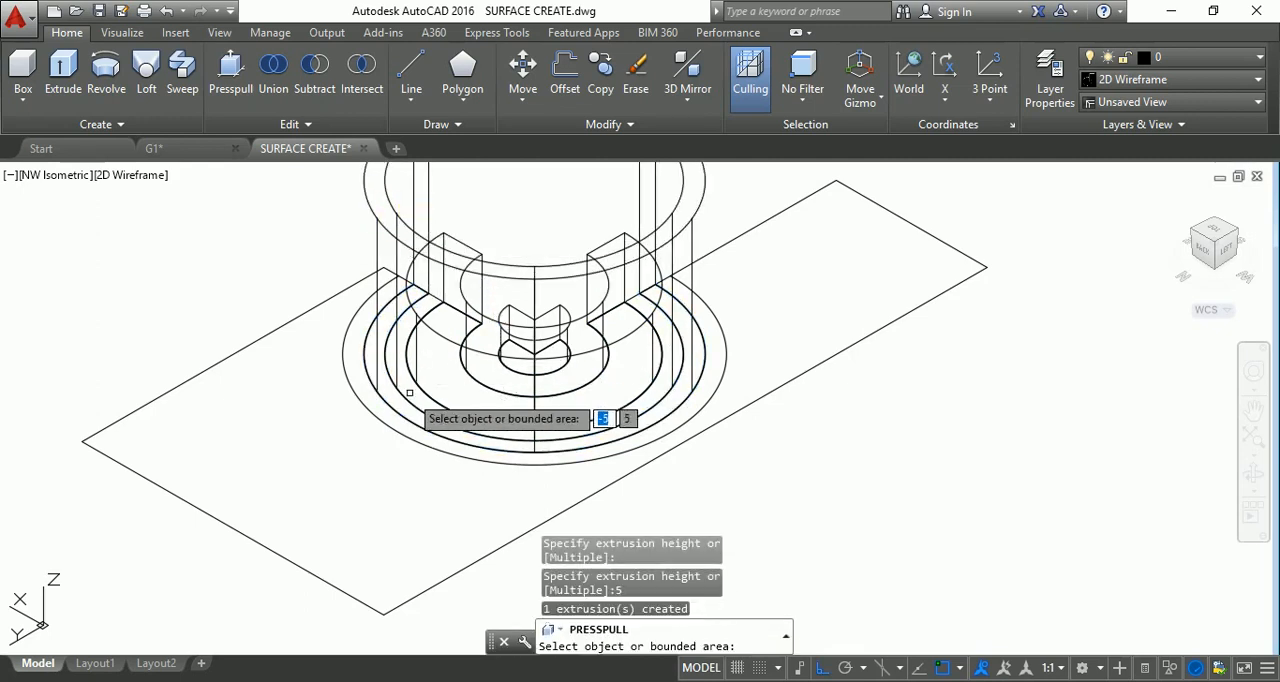
Presspull the outermost ring, between the radius 4 and 4.5 arcs, to a height of 4.5.
left_click(398, 418)
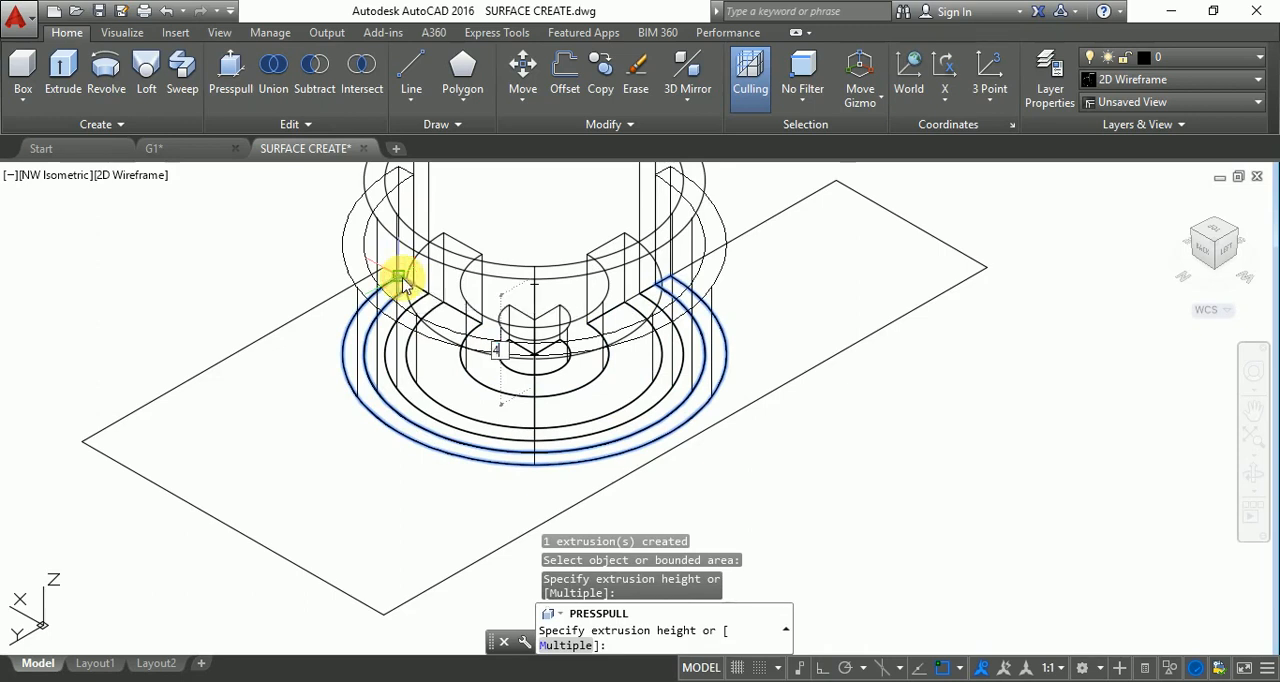
type("4.5")
key("Return")
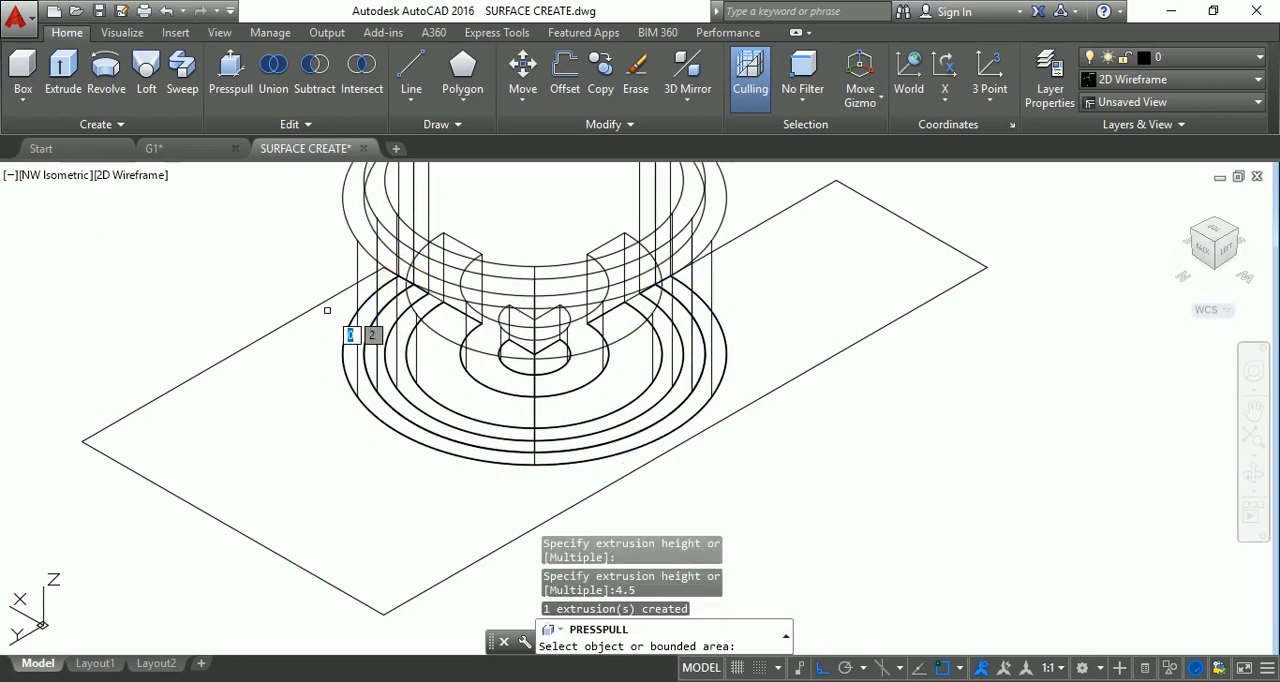
Presspull the base plate area surrounding the outermost ring downward by 0.5.
left_click(290, 563)
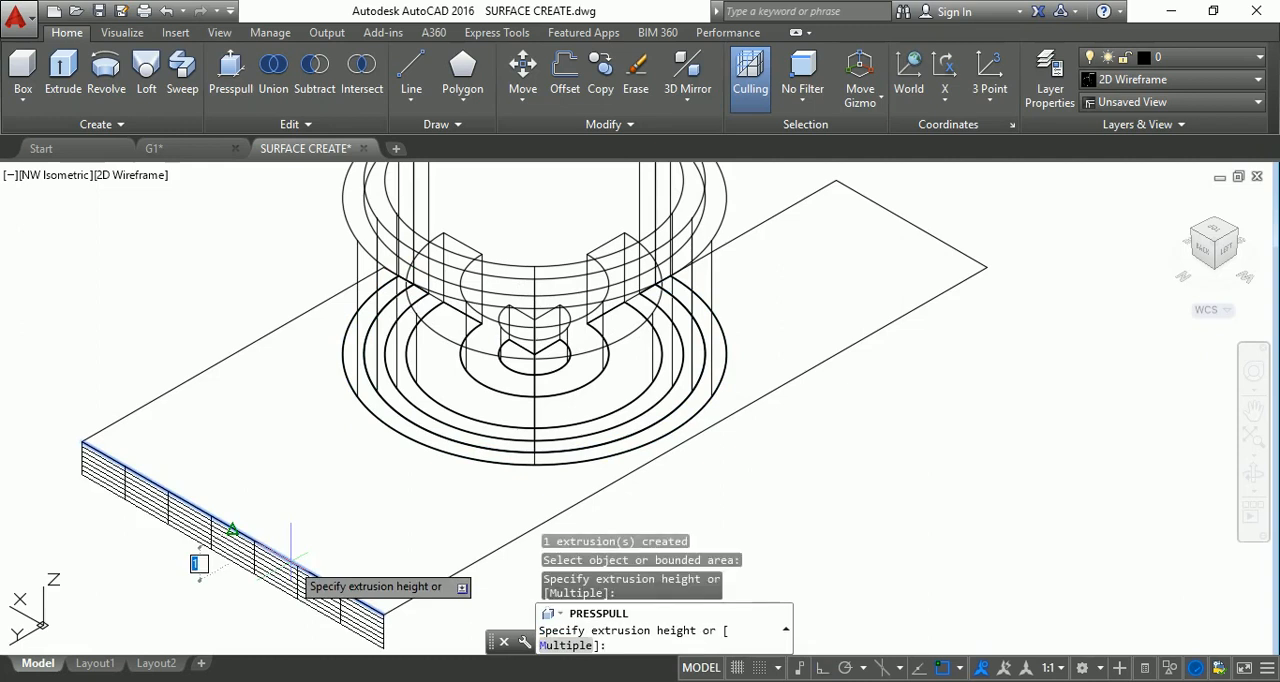
key("Escape")
left_click(230, 68)
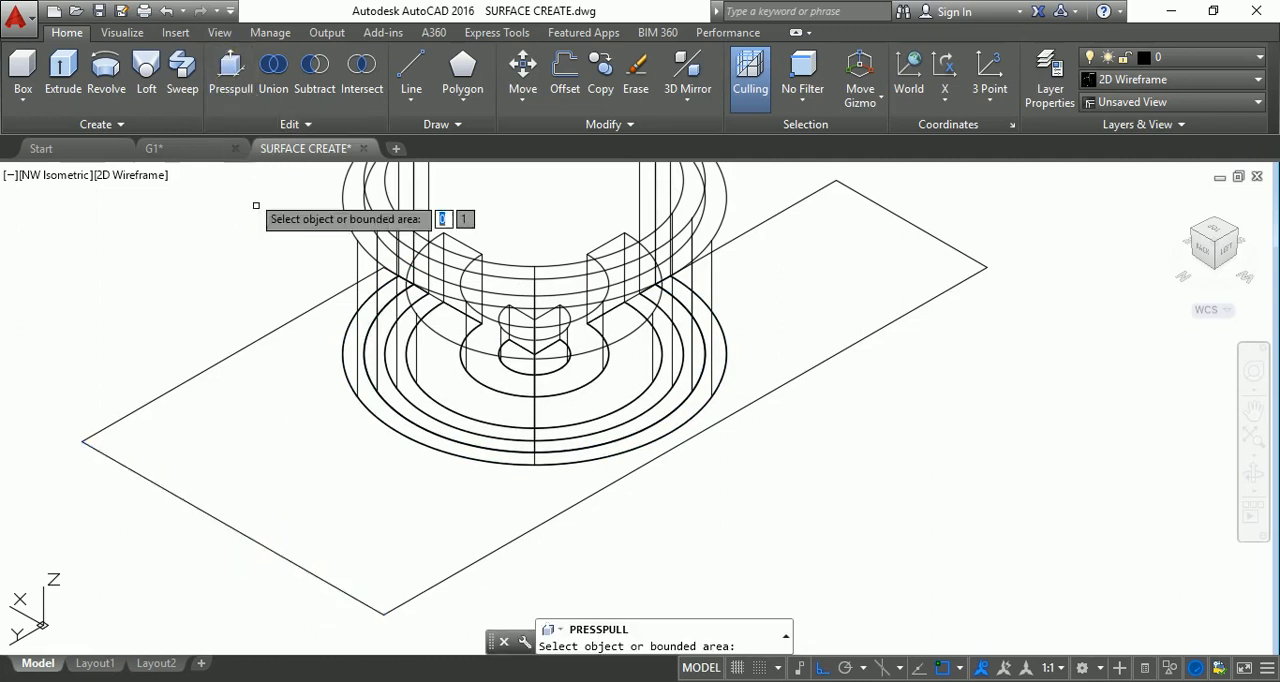
left_click(303, 534)
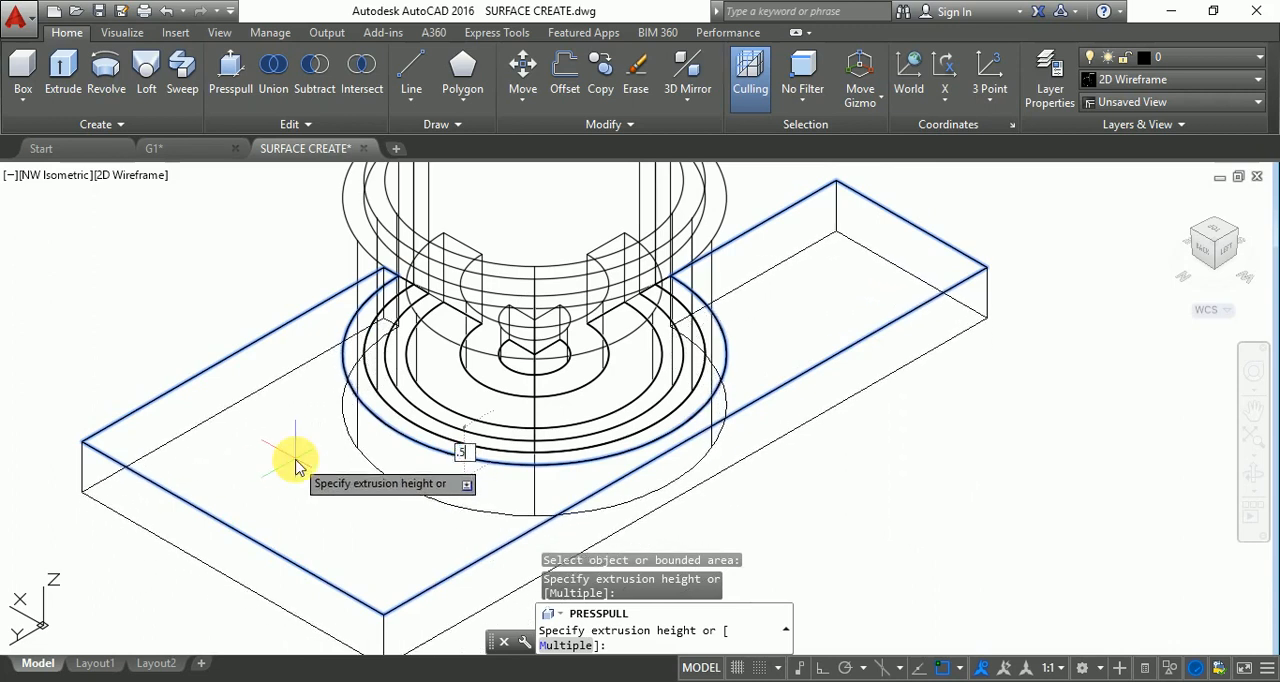
key("Return")
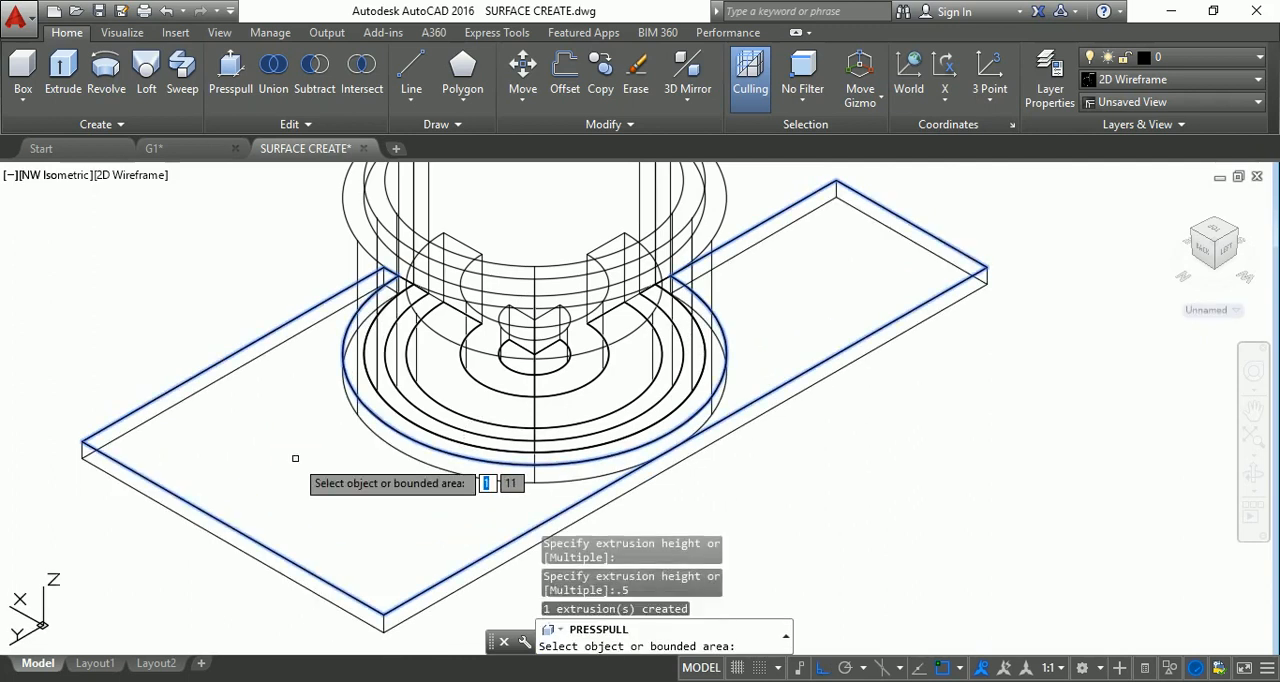
key("Escape")
key("Escape")
Orbit the model to view it from the front-right side, facing the open quarter of the rings.
scroll(663, 409, "down", 2)
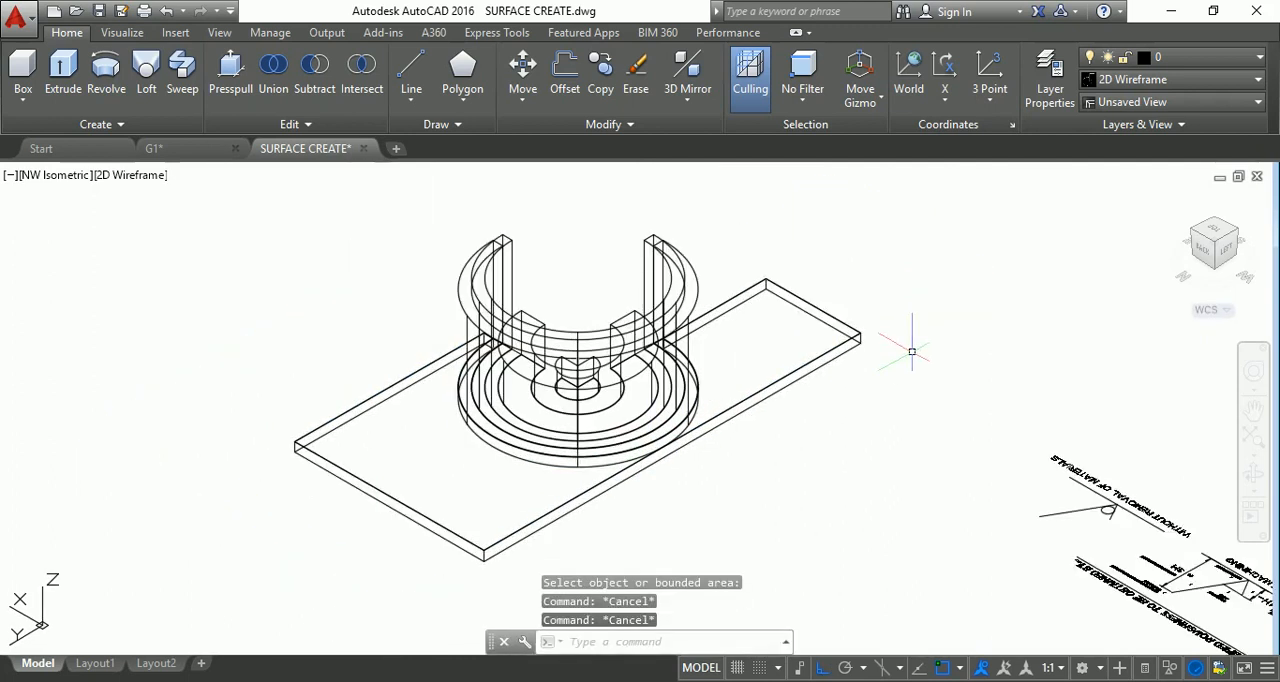
left_click(1252, 490)
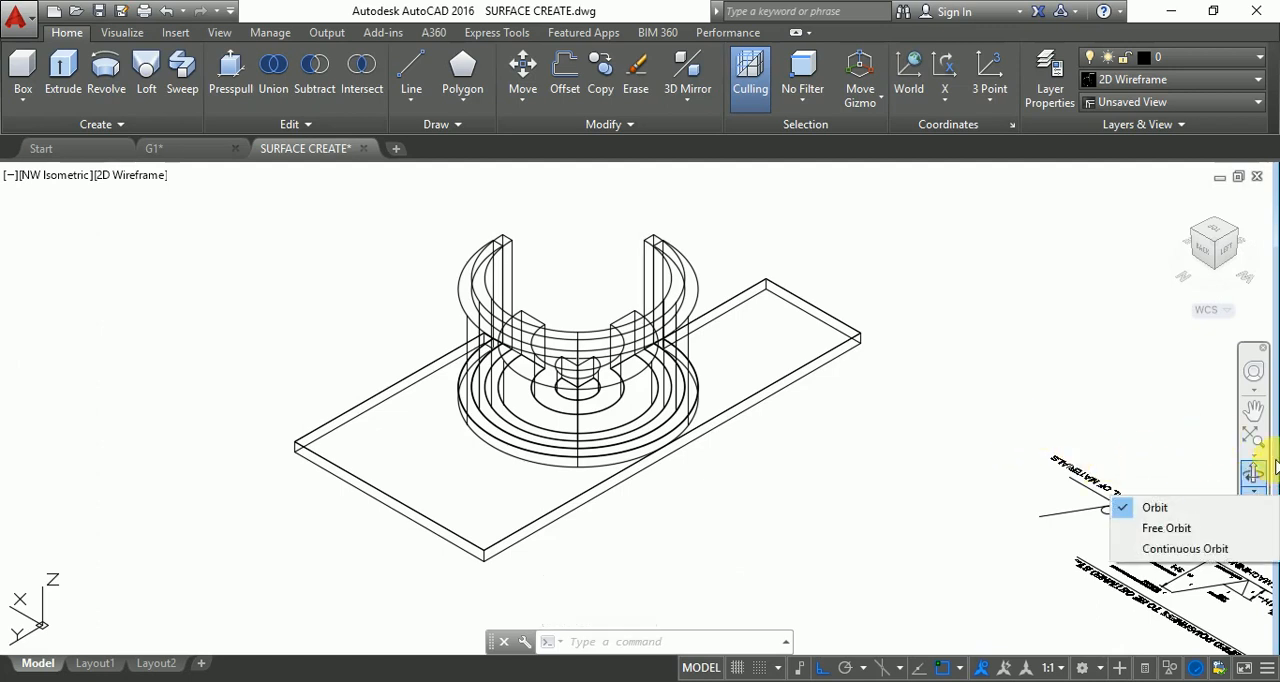
left_click(1254, 476)
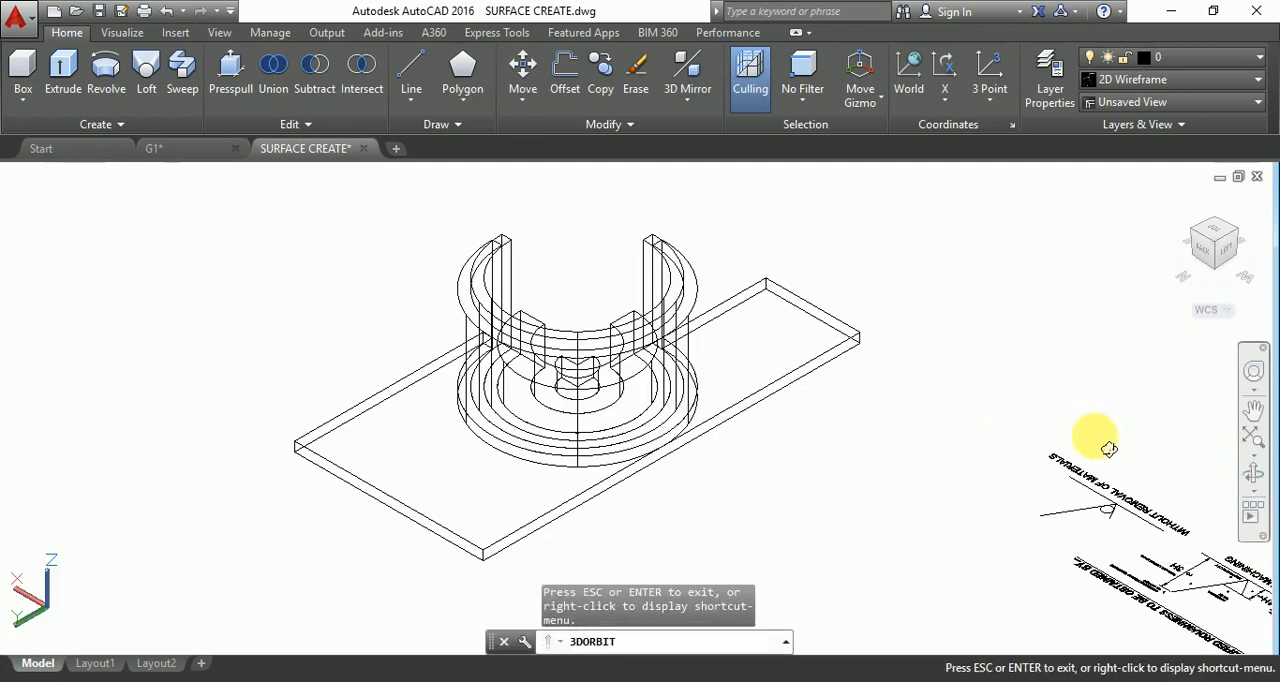
mouse_move(1100, 437)
left_mouse_down()
mouse_move(849, 421)
mouse_move(894, 449)
mouse_move(451, 334)
mouse_move(816, 429)
mouse_move(1214, 386)
mouse_move(1134, 343)
mouse_move(1023, 337)
mouse_move(1006, 288)
mouse_move(960, 285)
mouse_move(943, 321)
mouse_move(946, 306)
mouse_move(980, 297)
mouse_move(952, 284)
left_mouse_up()
key("Escape")
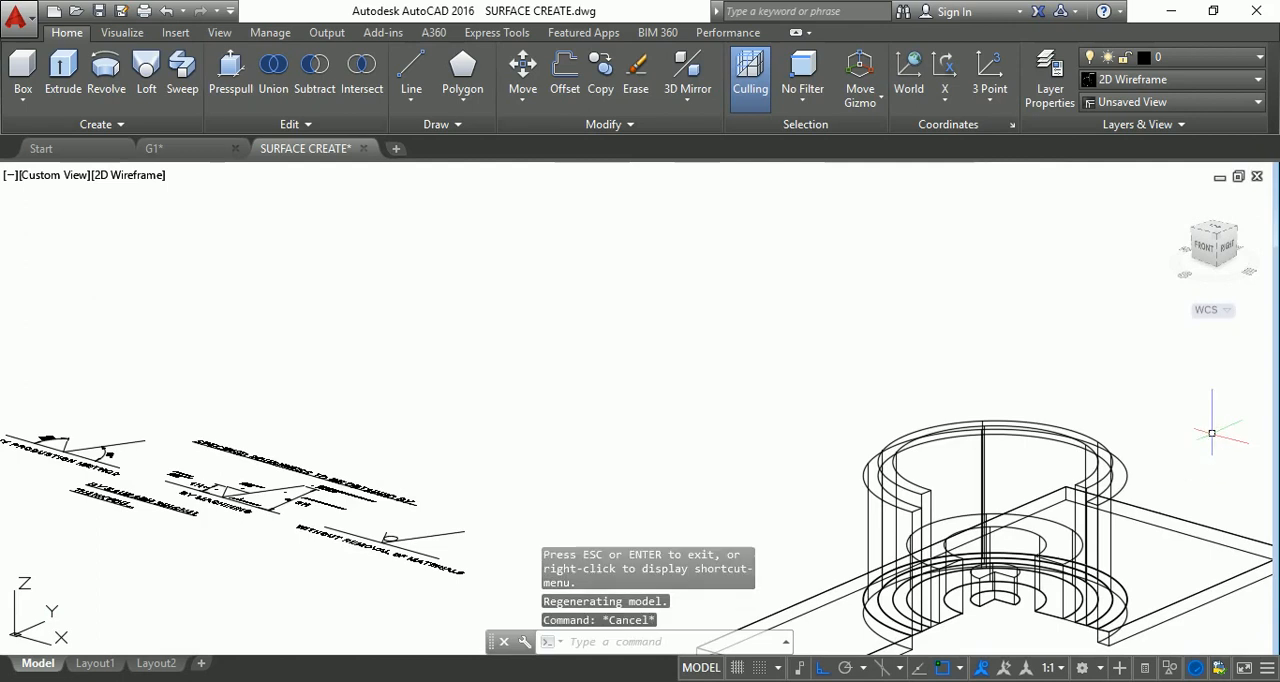
key("Escape")
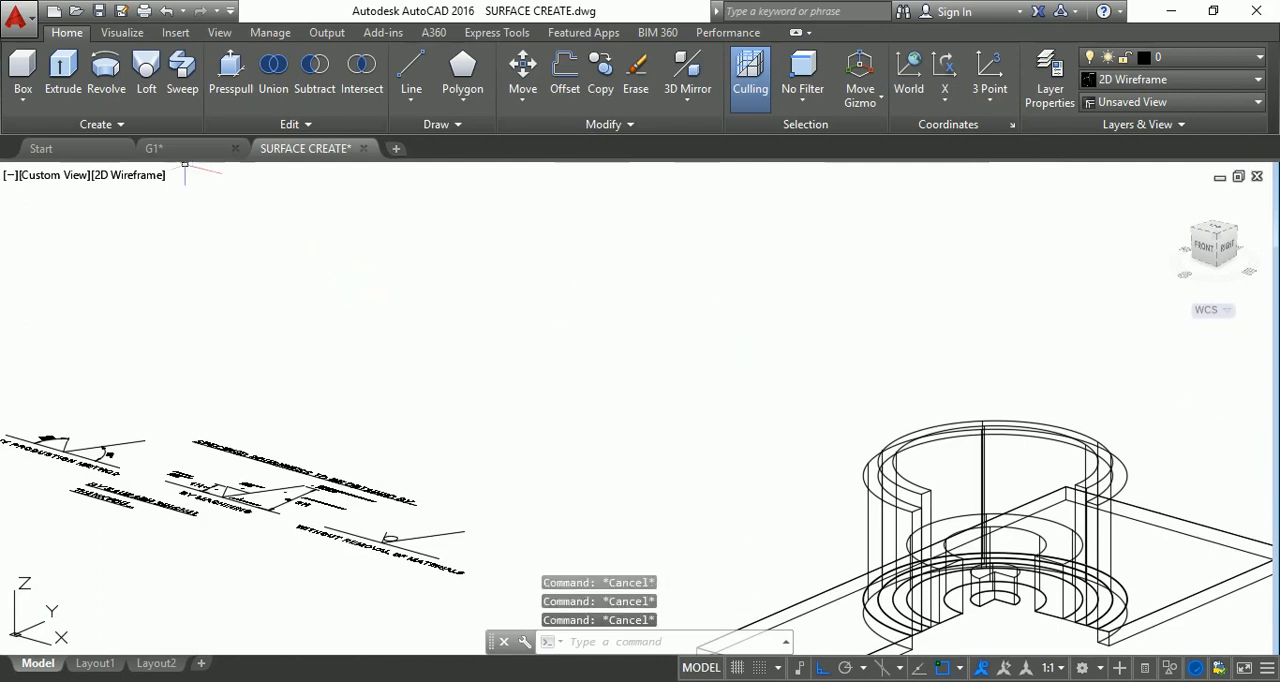
Apply the Conceptual visual style and examine the stepped rings, centre solid and plate up close.
left_click(150, 177)
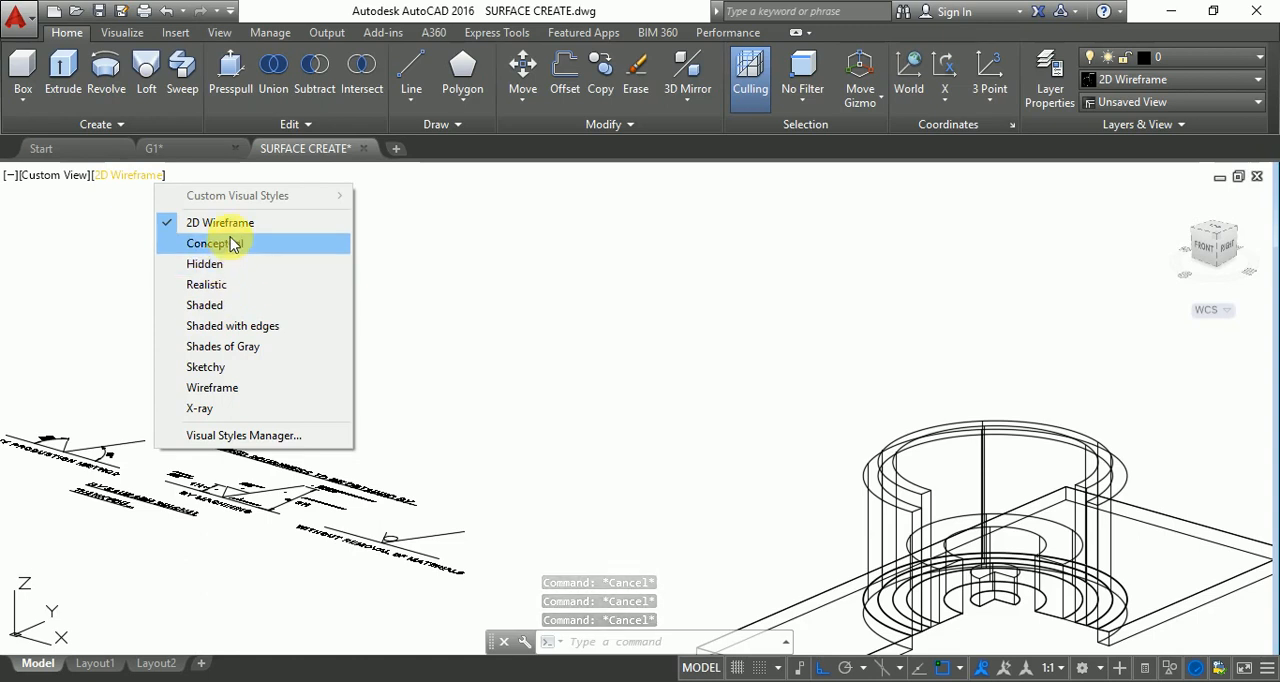
left_click(232, 245)
scroll(220, 205, "down", 4)
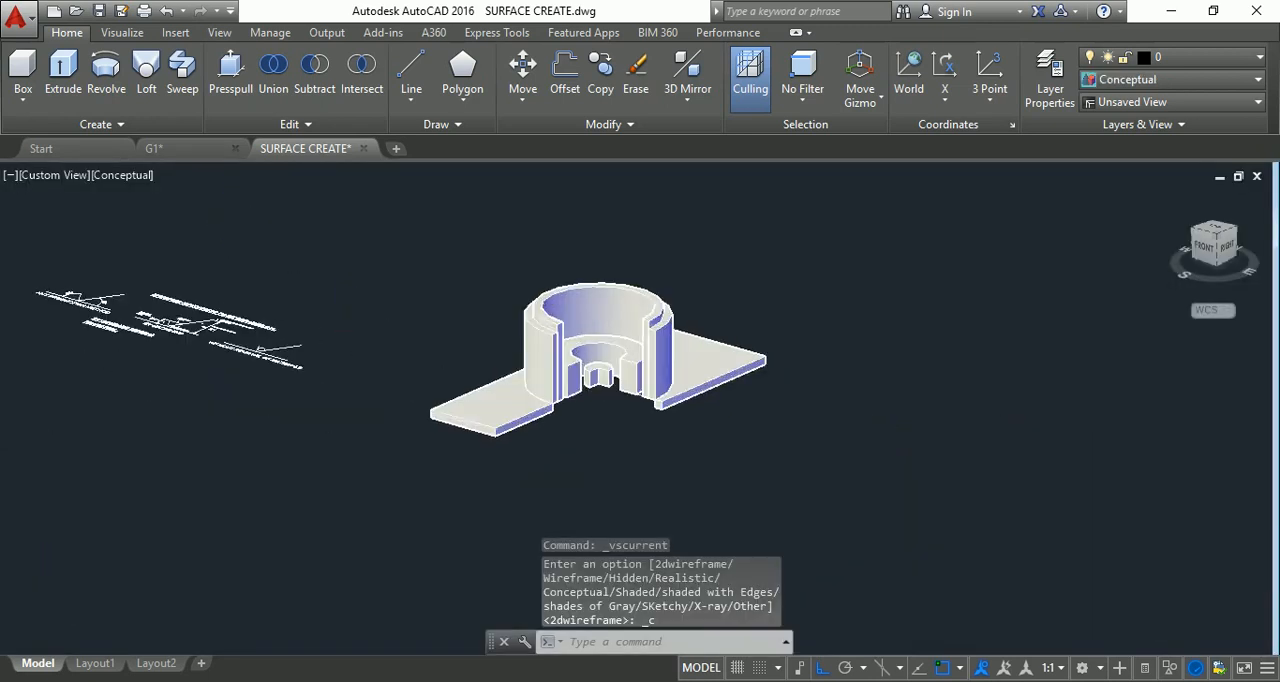
scroll(374, 320, "up", 2)
scroll(562, 367, "up", 2)
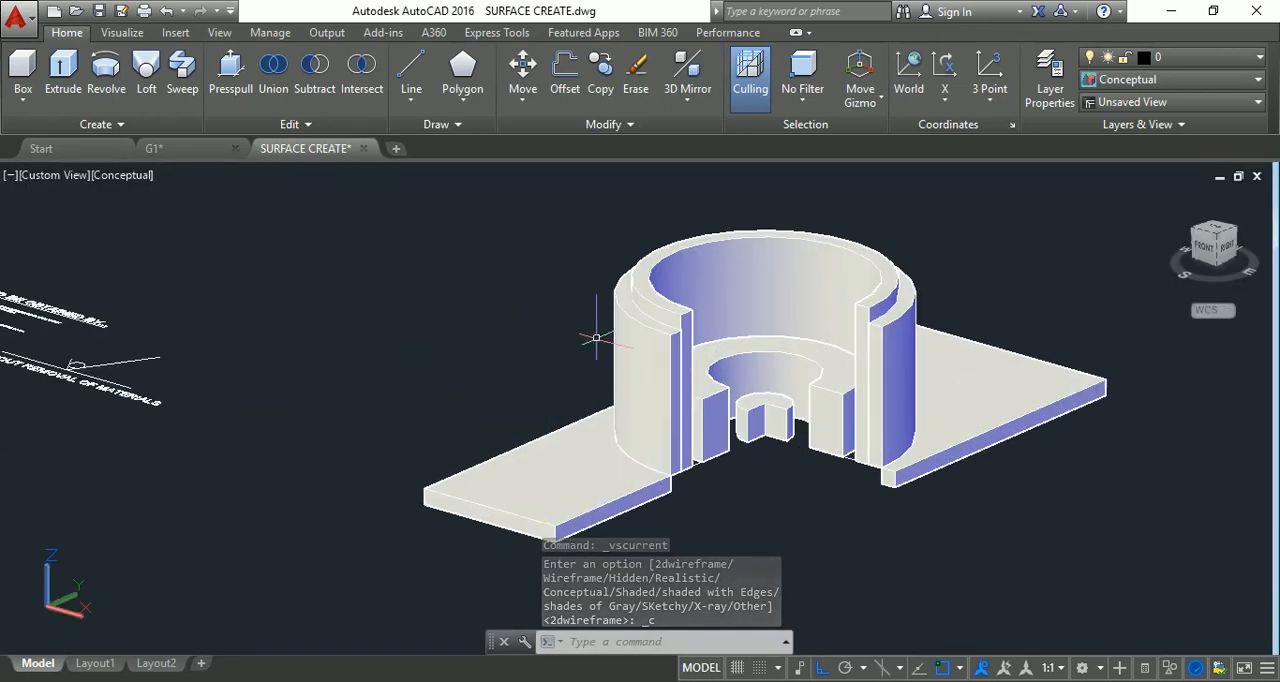
scroll(790, 393, "up", 3)
scroll(770, 410, "down", 2)
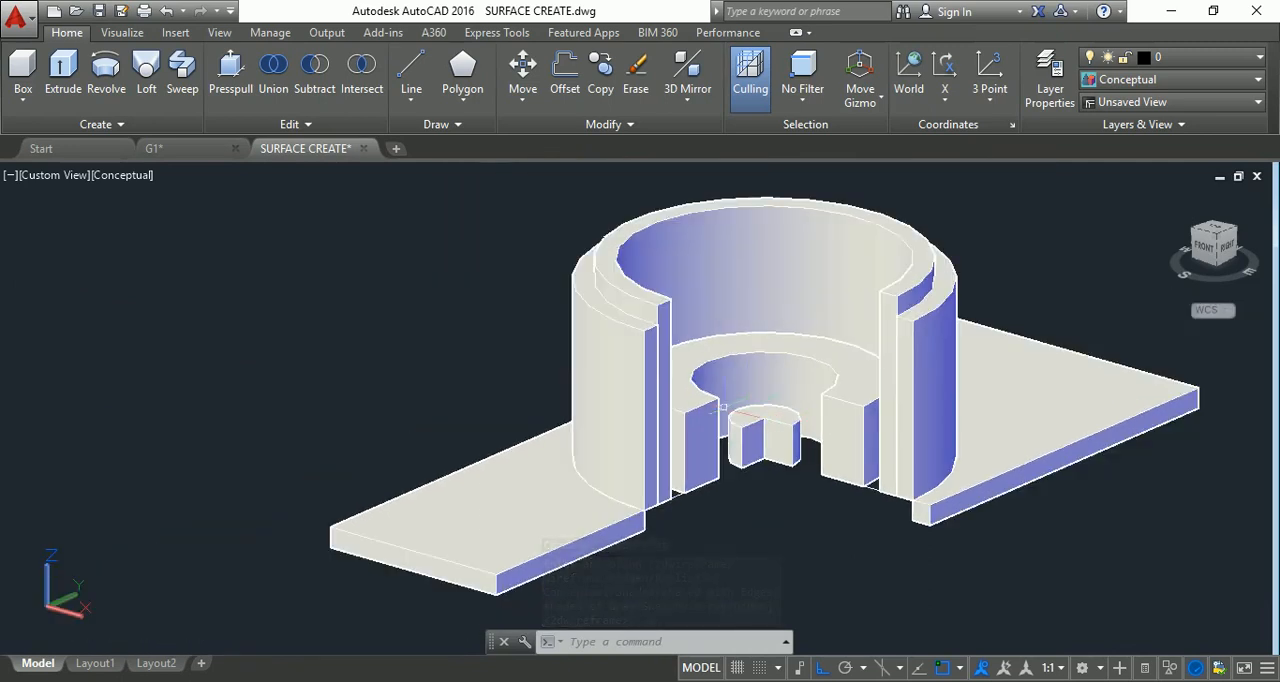
scroll(720, 366, "up", 2)
scroll(713, 380, "down", 3)
mouse_move(713, 380)
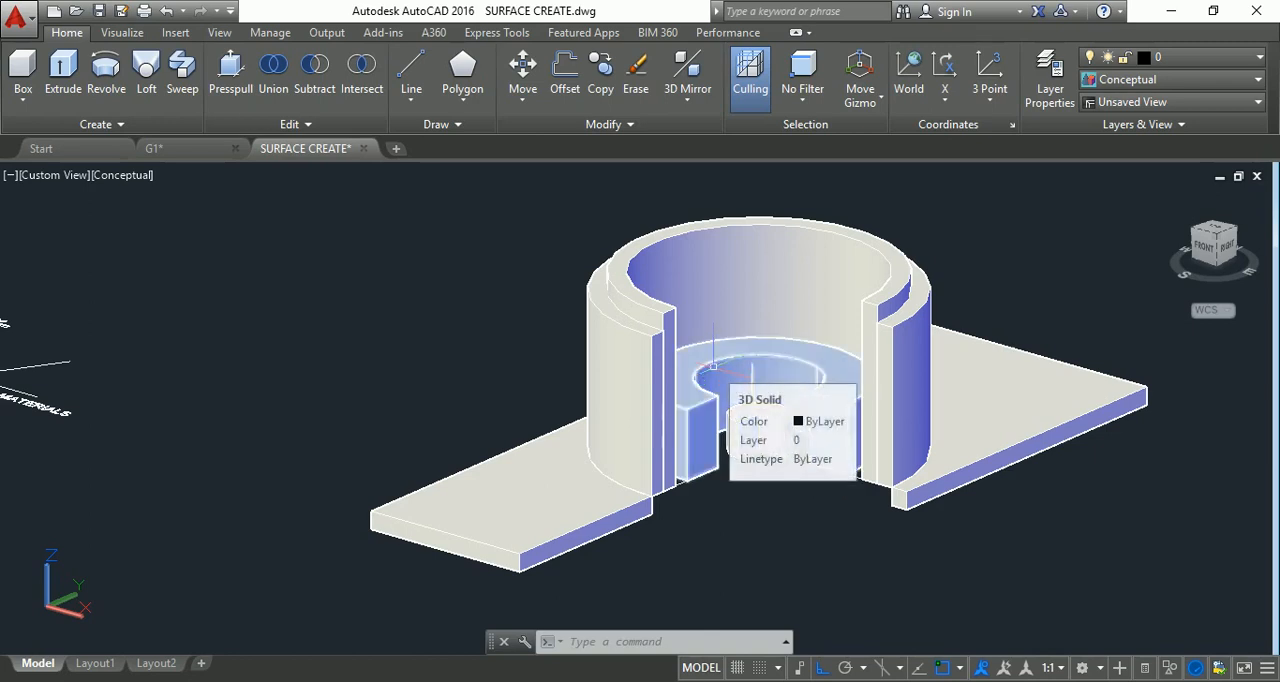
scroll(713, 368, "up", 3)
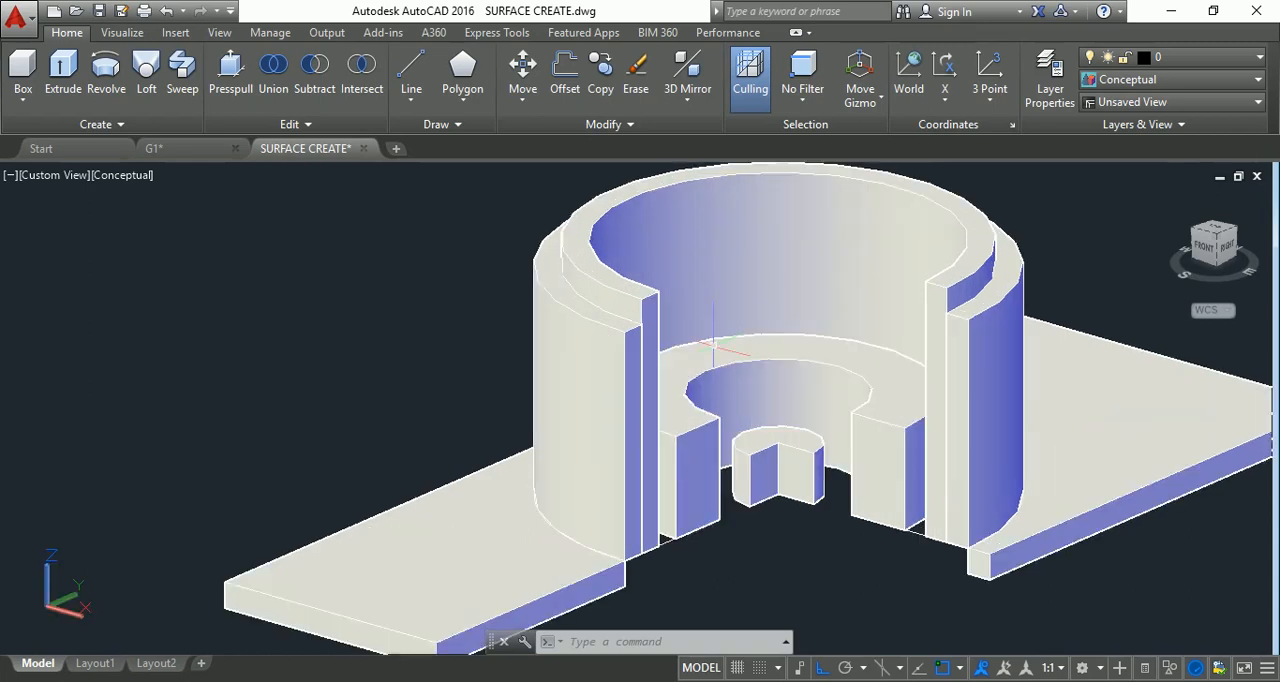
Change the visual style of the view to Shaded.
left_click(124, 180)
left_click(162, 295)
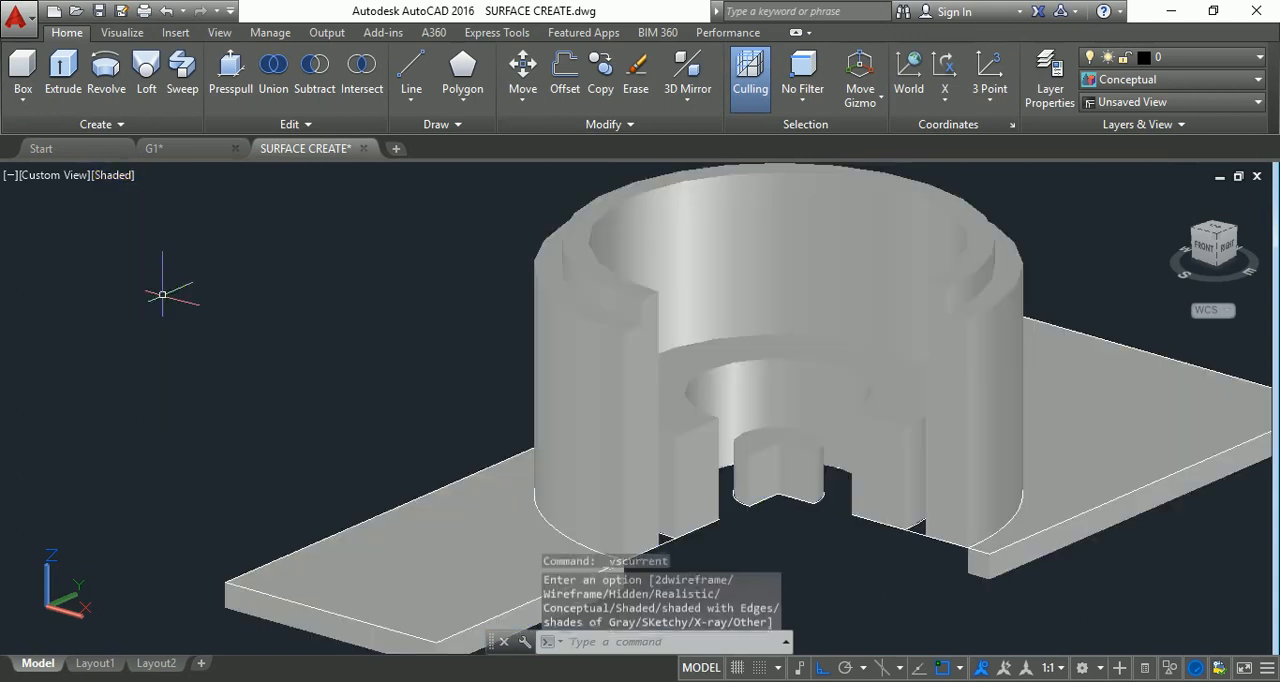
scroll(162, 295, "down", 2)
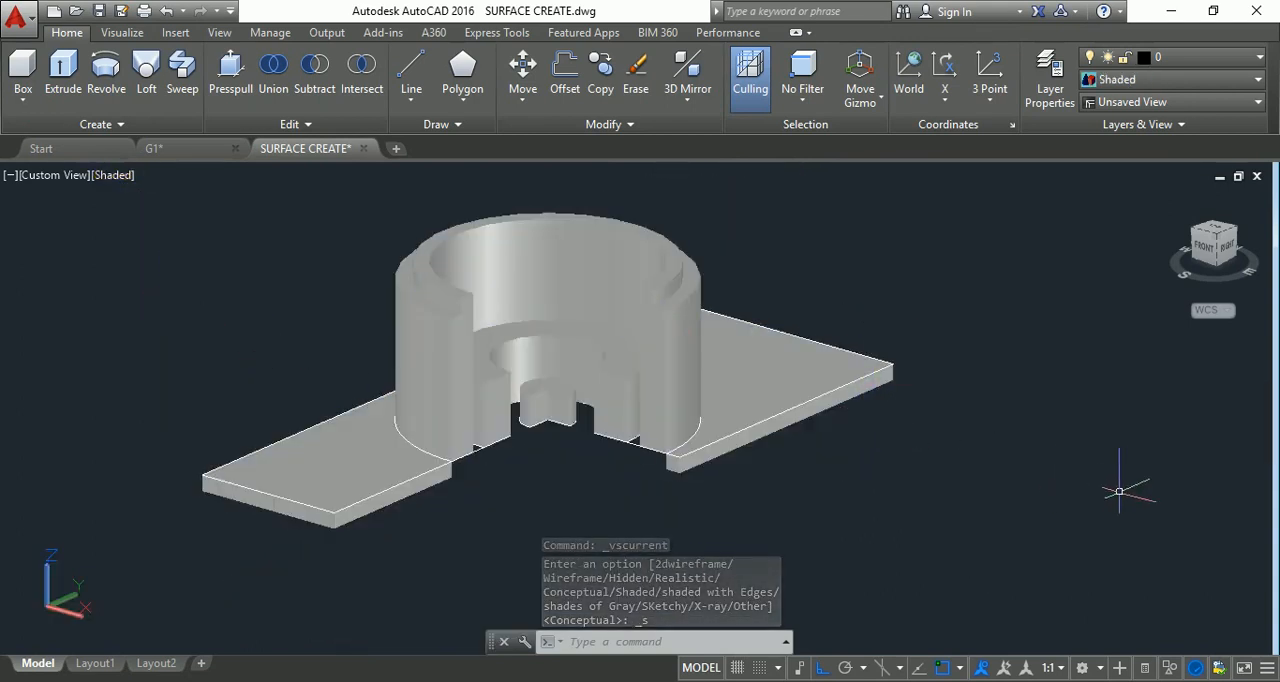
key("Escape")
key("Escape")
key("Escape")
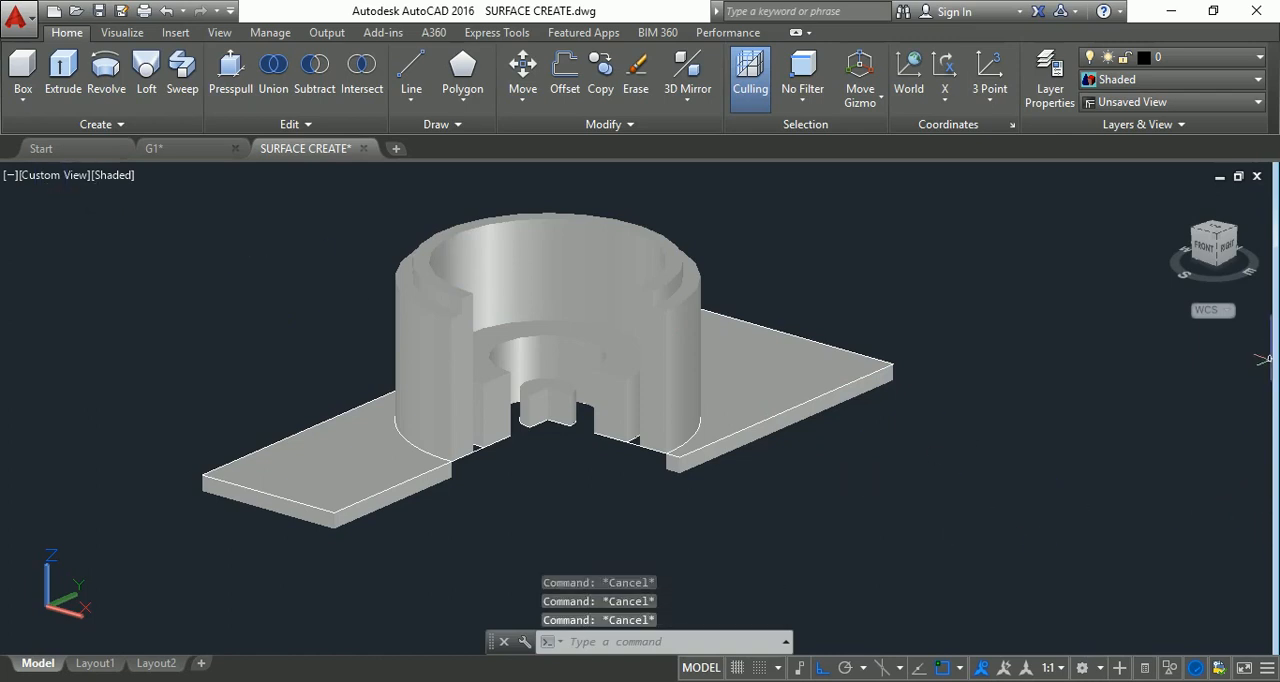
Switch to the SE Isometric view and examine the rings and plate.
left_click(1222, 248)
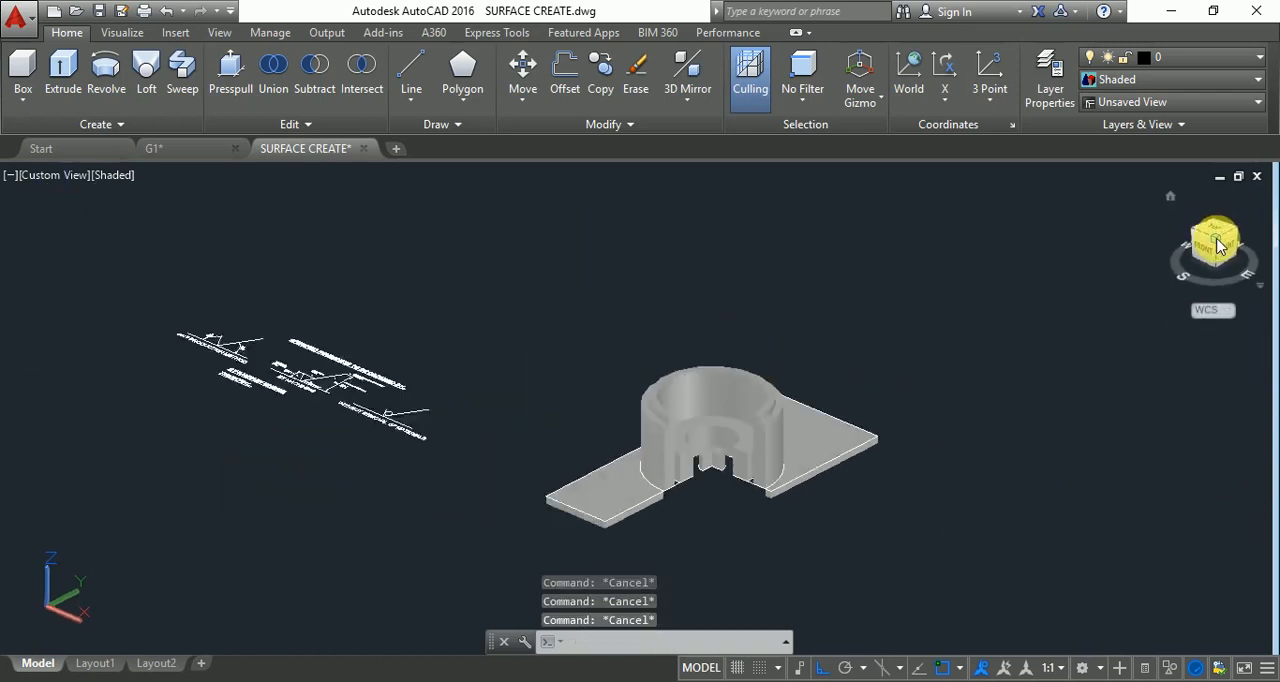
key("Escape")
scroll(757, 465, "up", 7)
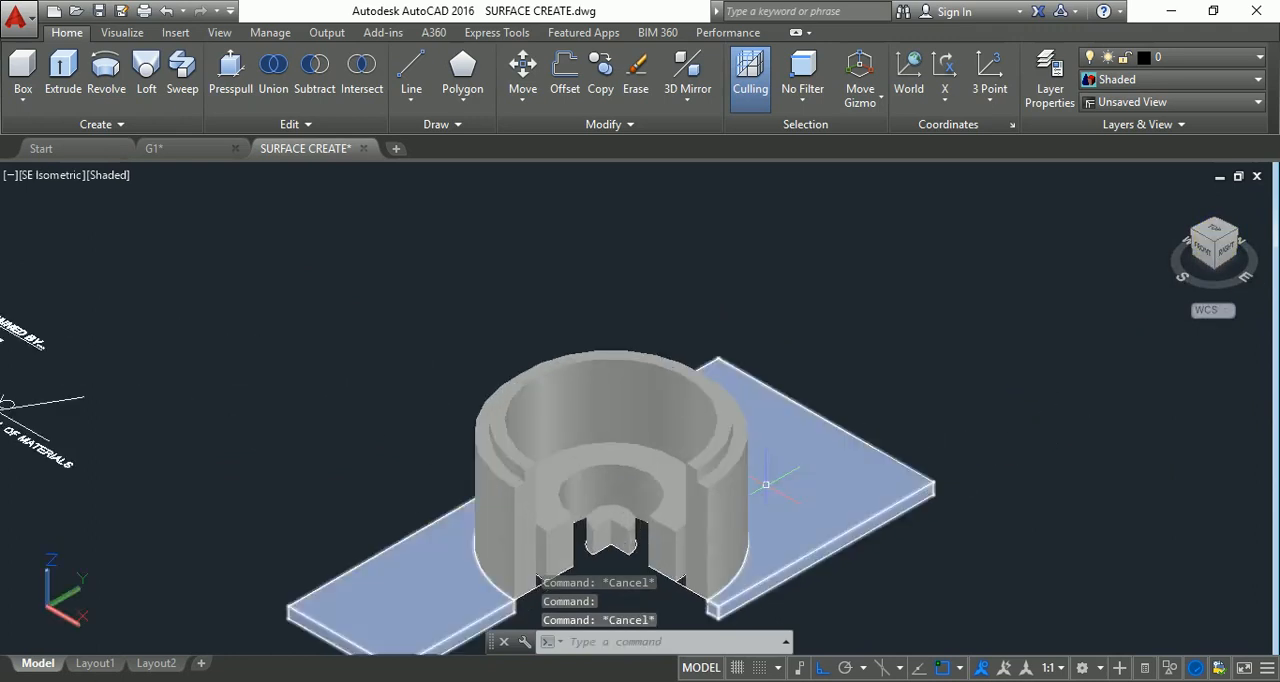
scroll(594, 433, "down", 6)
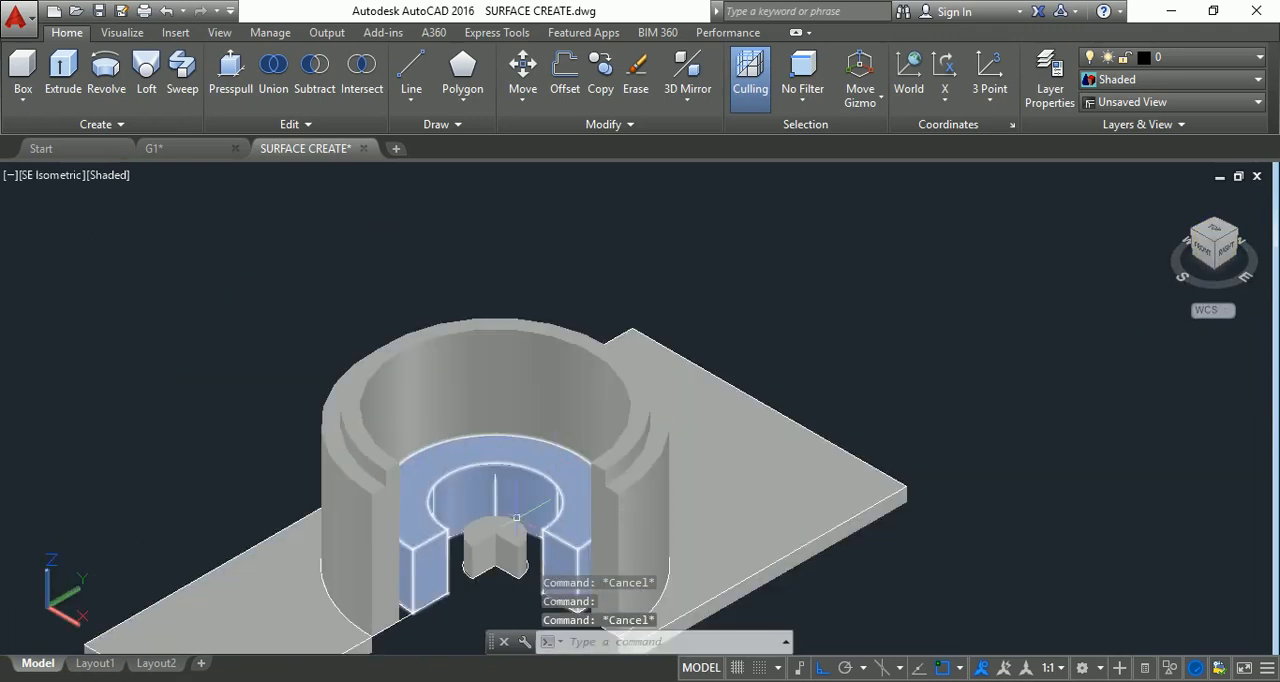
scroll(497, 521, "up", 2)
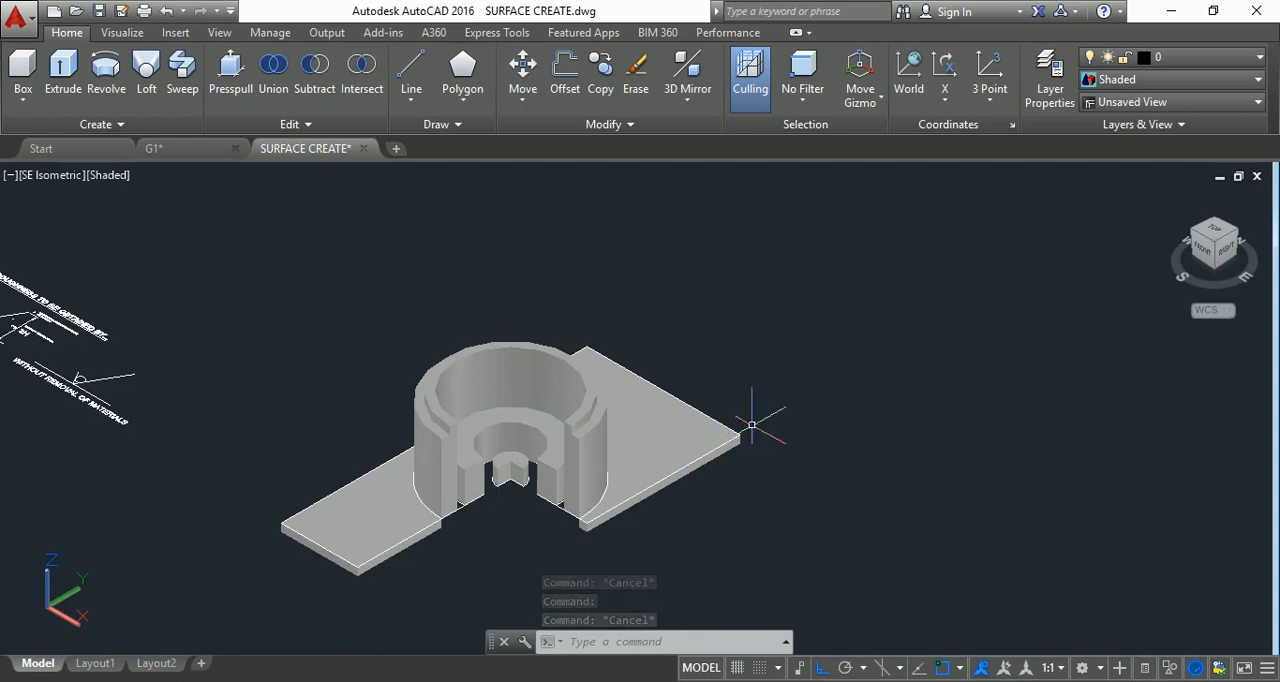
Switch the model to the Top view.
left_click(1222, 237)
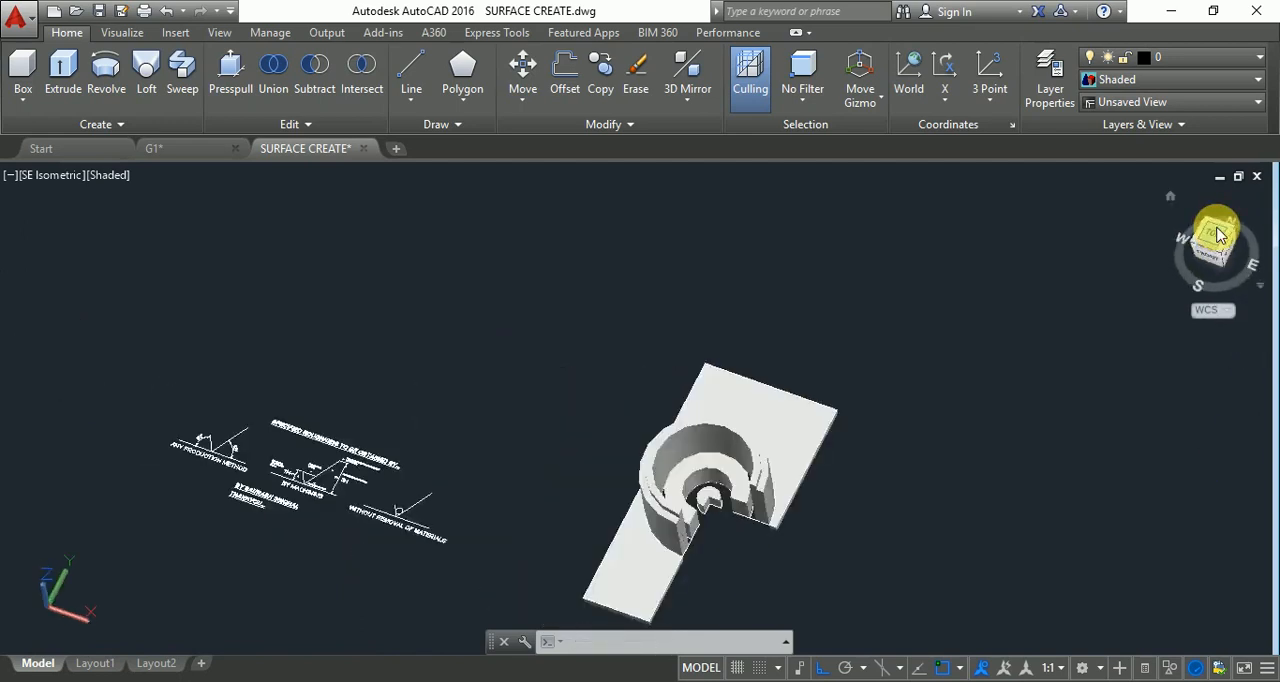
key("Escape")
key("Escape")
key("Escape")
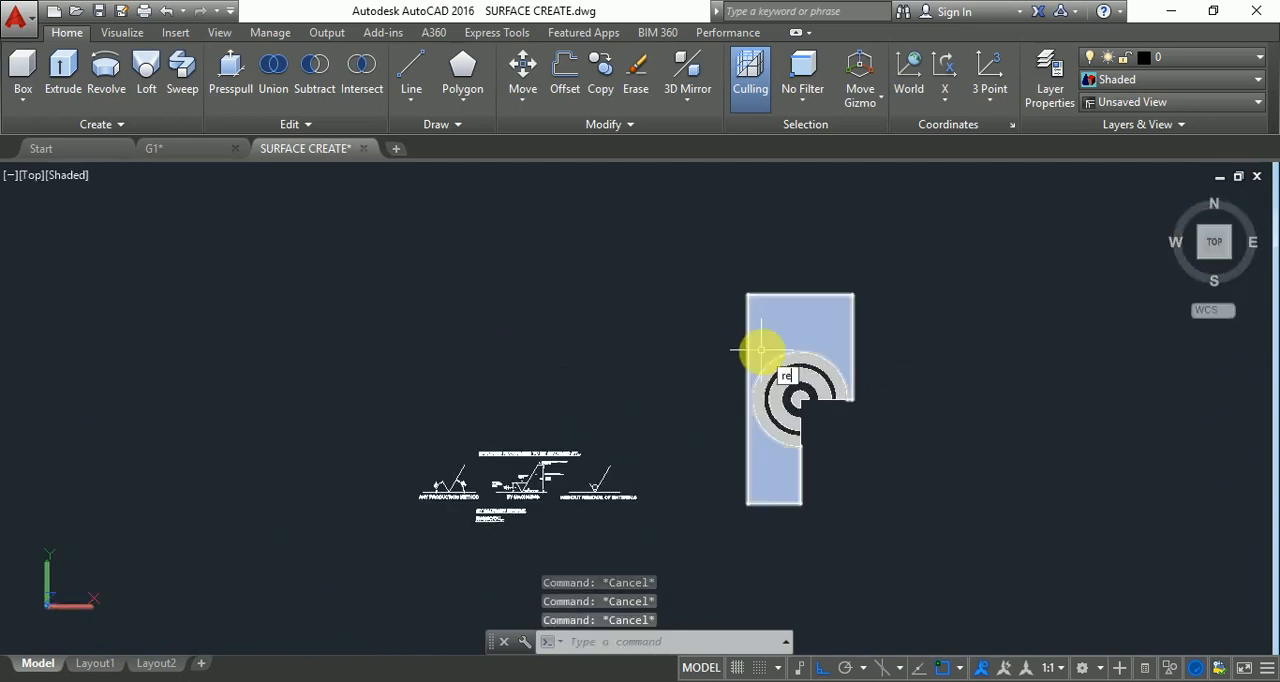
Draw a 10 by 20 rectangle from the plate's upper-left corner, spanning the plate and its open quarter.
type("rec")
key("Return")
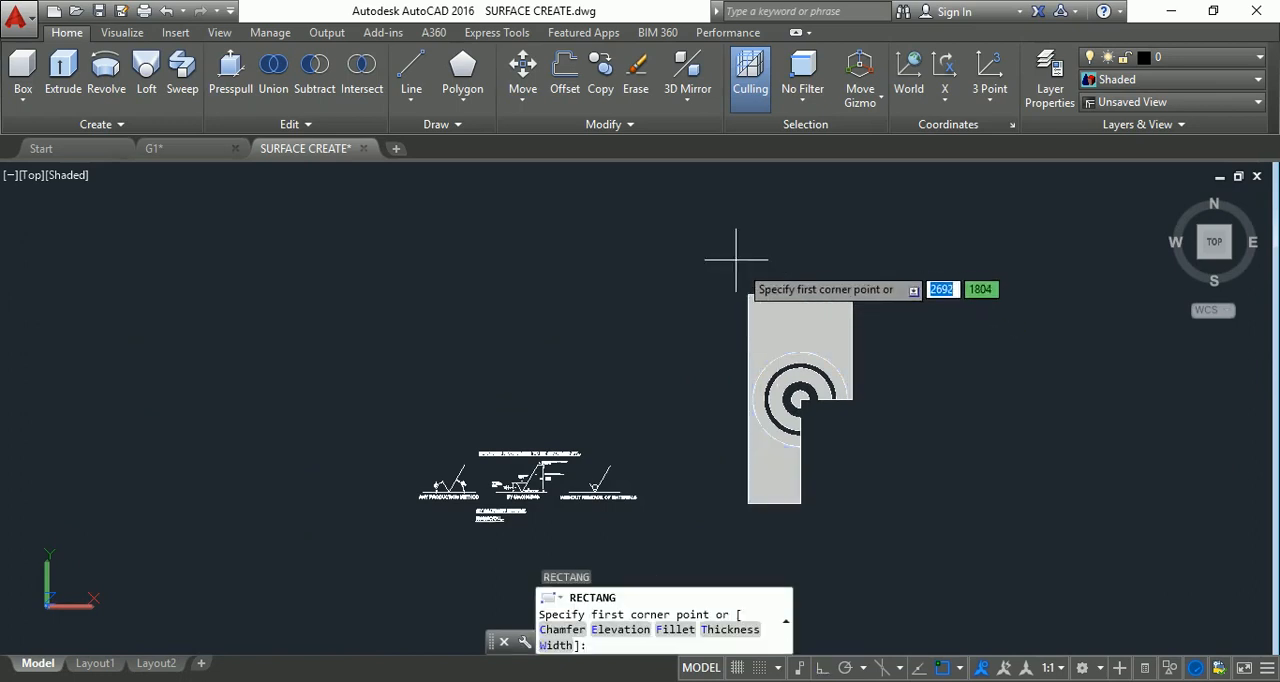
left_click(747, 295)
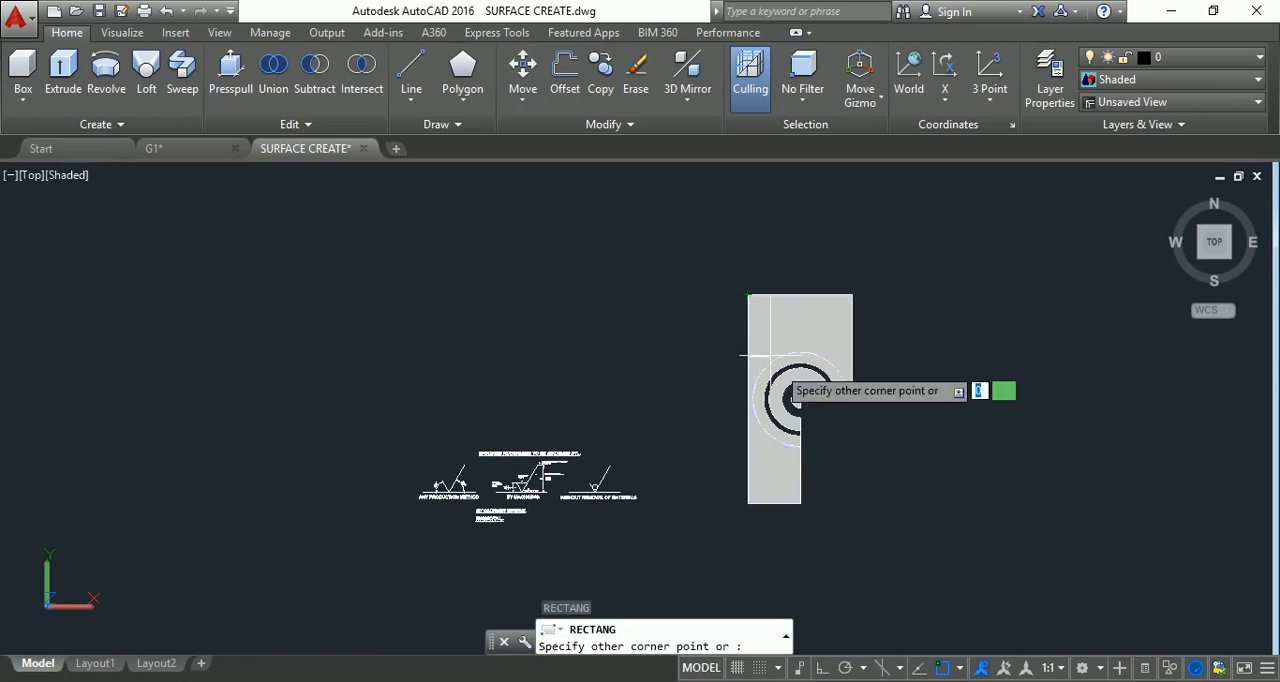
left_click(854, 507)
key("Escape")
key("Escape")
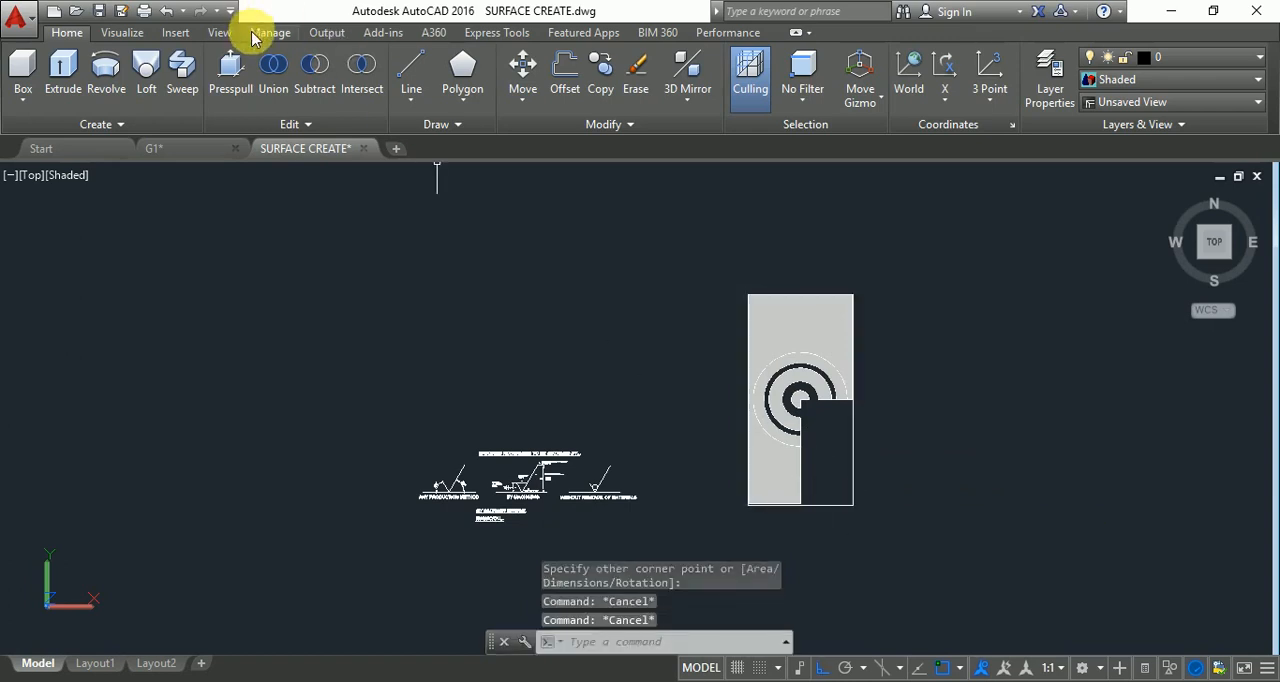
Try to presspull the open quarter area inside the rectangle, checking it in SW Isometric, and undo it together with the rectangle.
left_click(231, 68)
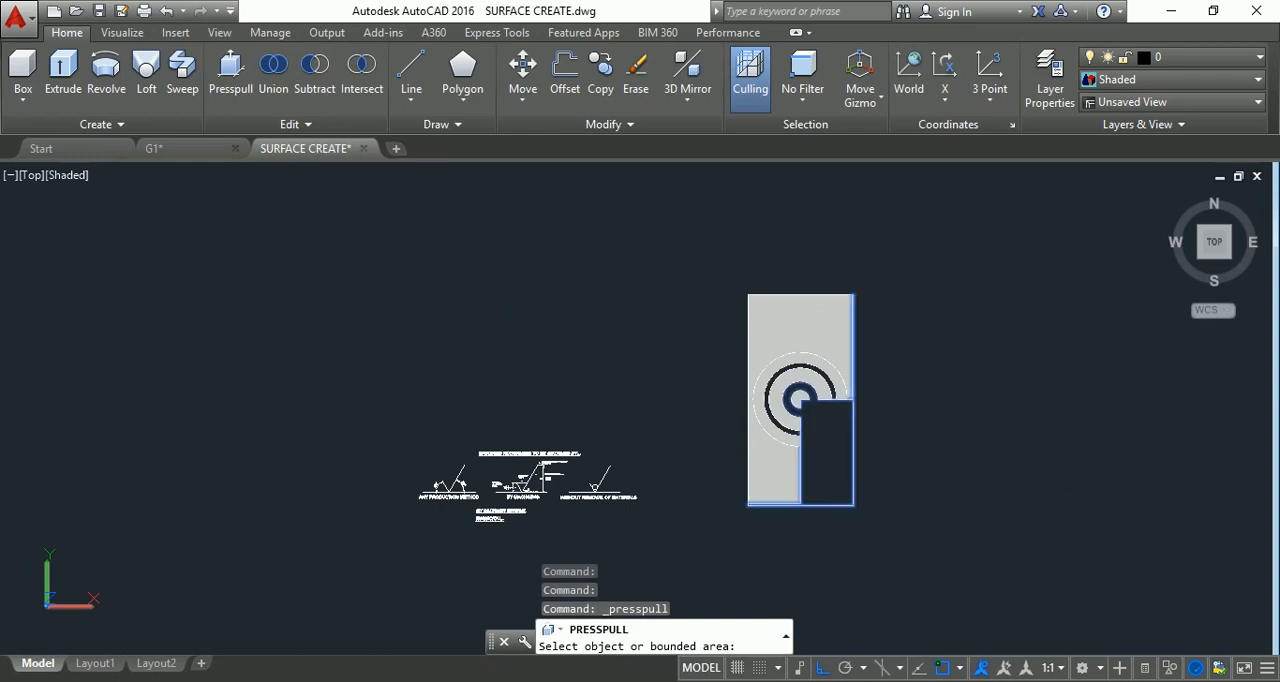
left_click(843, 495)
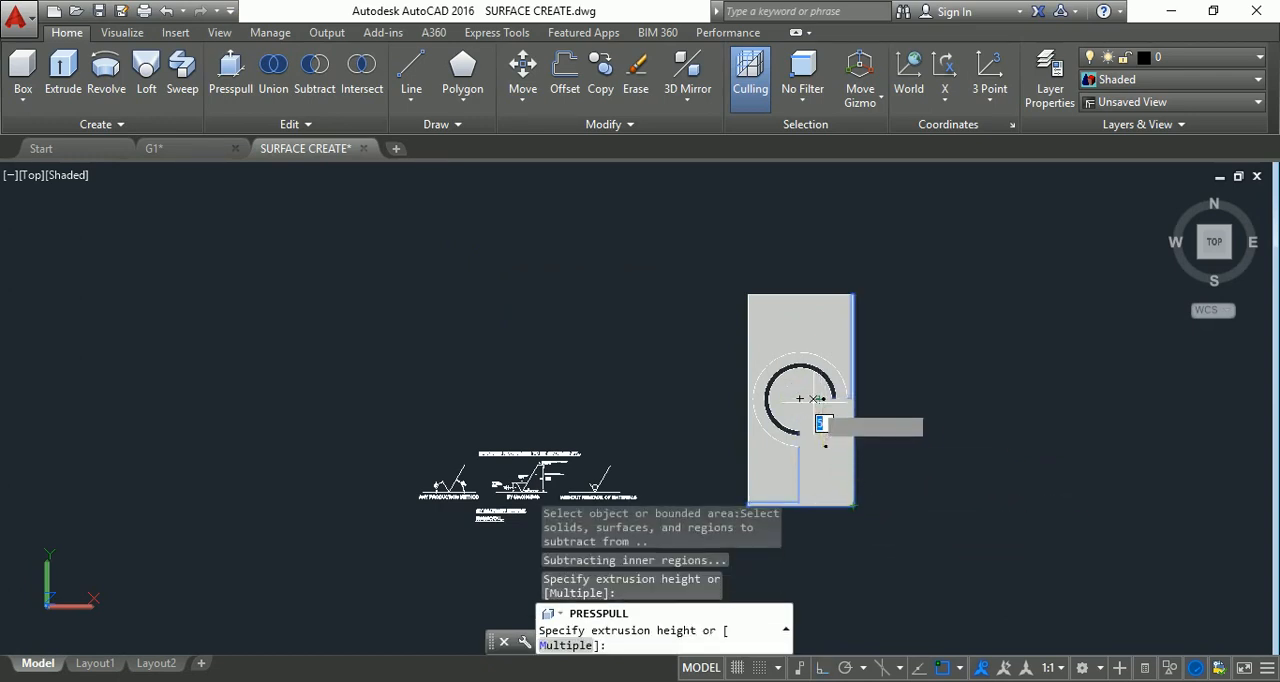
left_click(1207, 268)
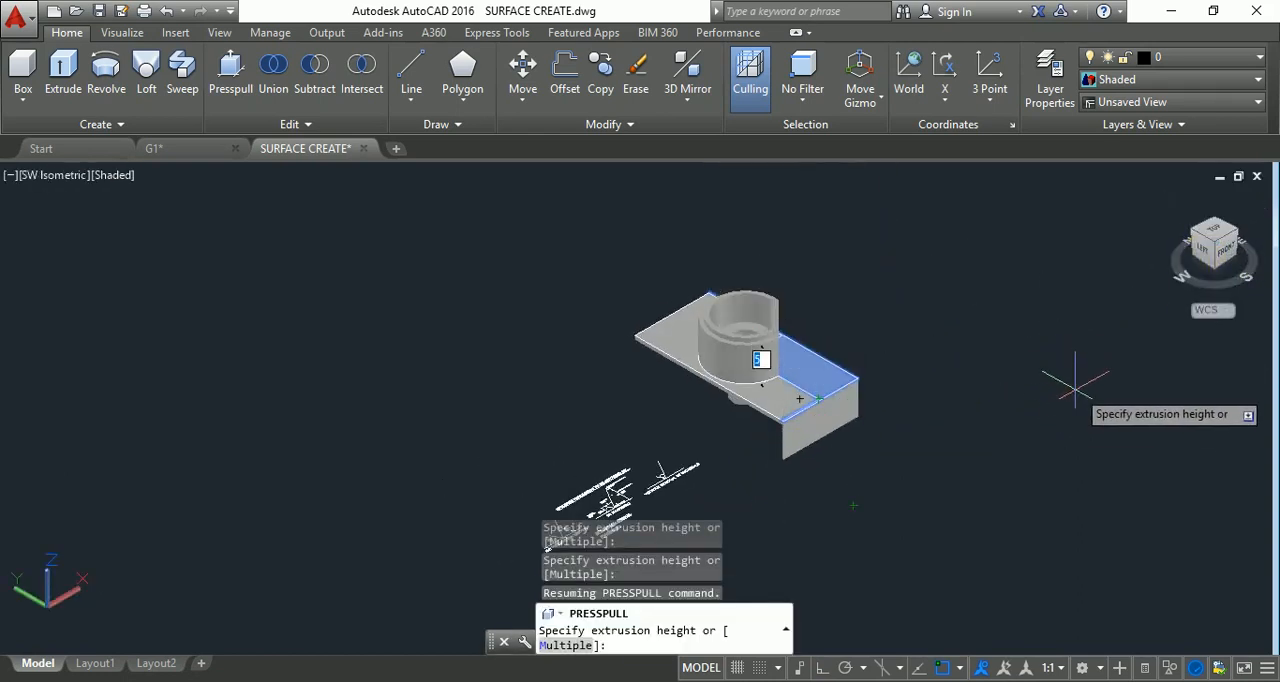
scroll(1051, 405, "up", 4)
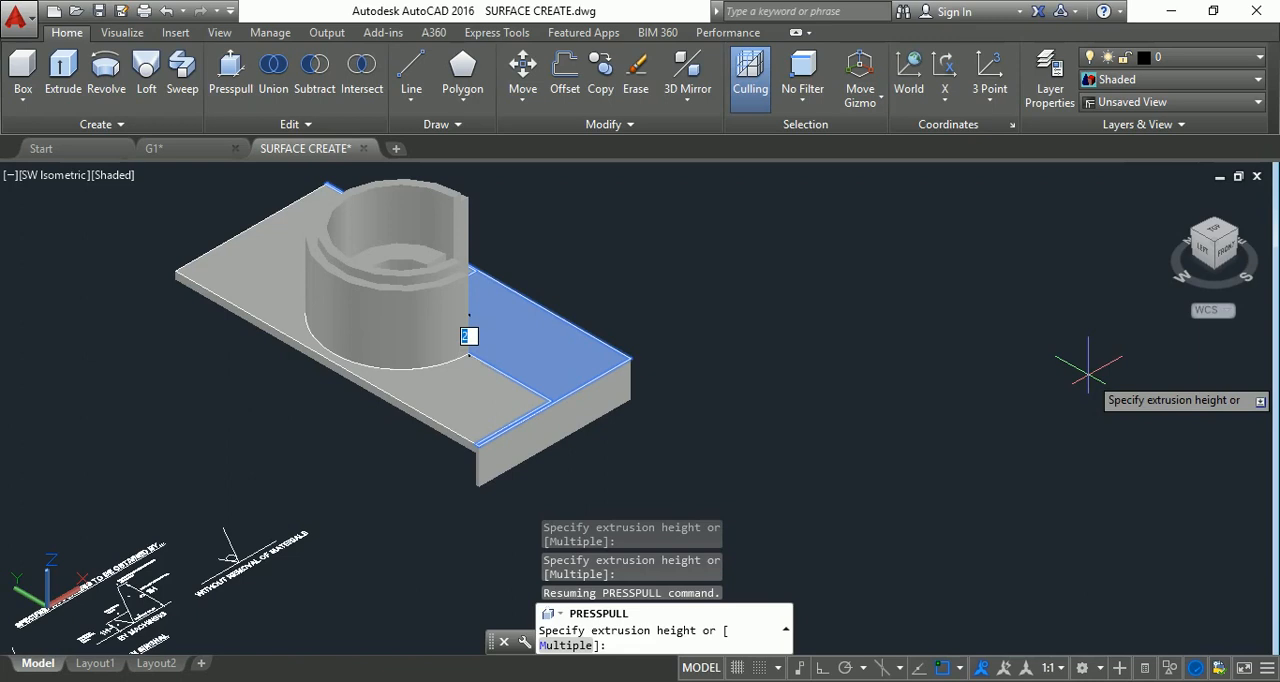
key("Escape")
key("Escape")
key("Escape")
key("Escape")
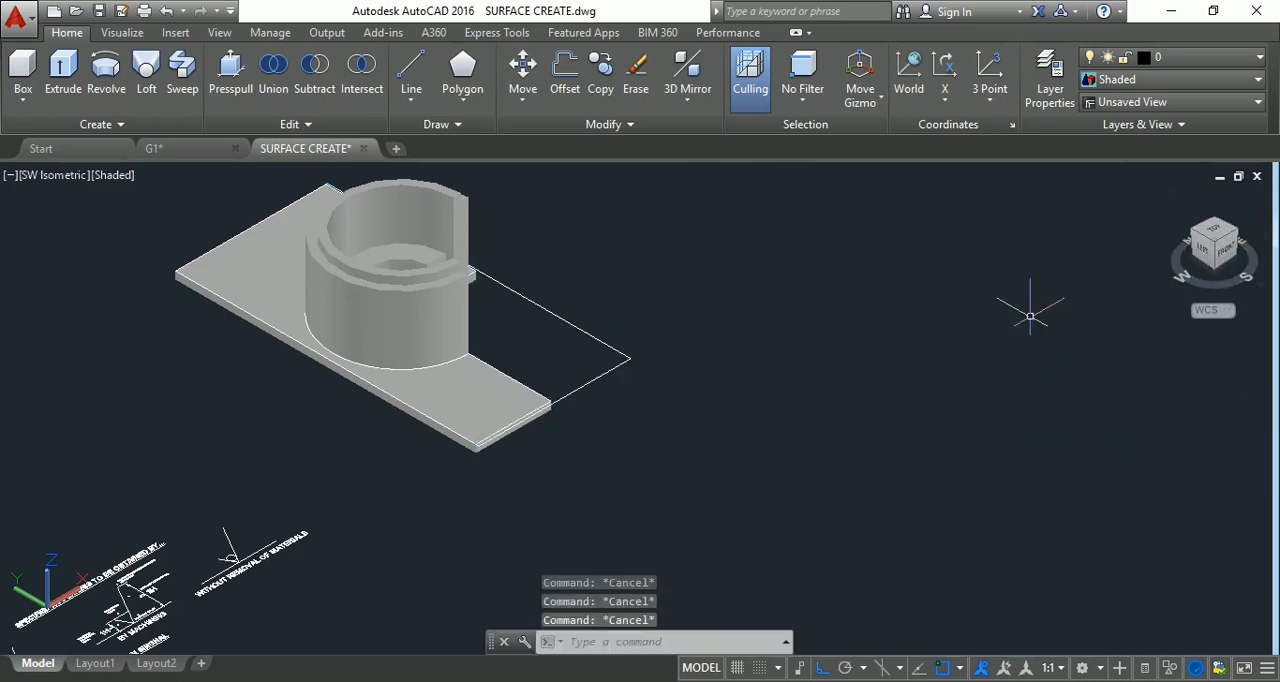
key("ctrl+z")
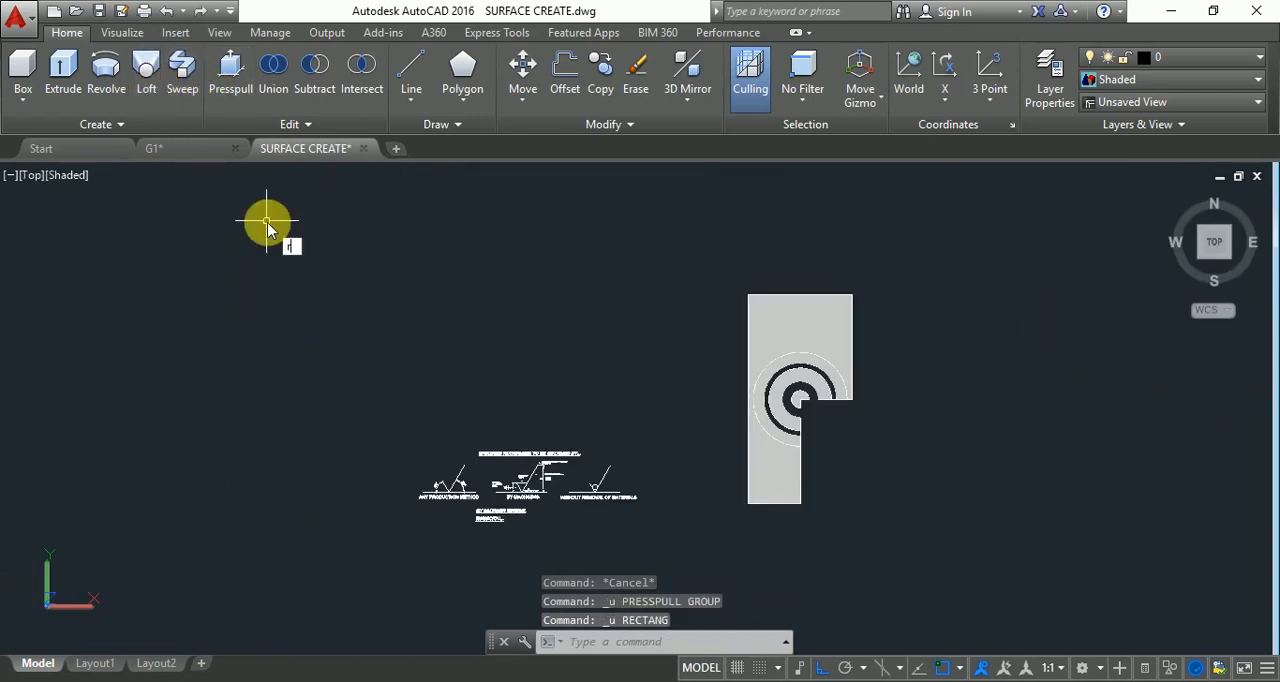
Draw a rectangle about 12 by 23 around the whole plate, leaving a margin on all sides.
key("Return")
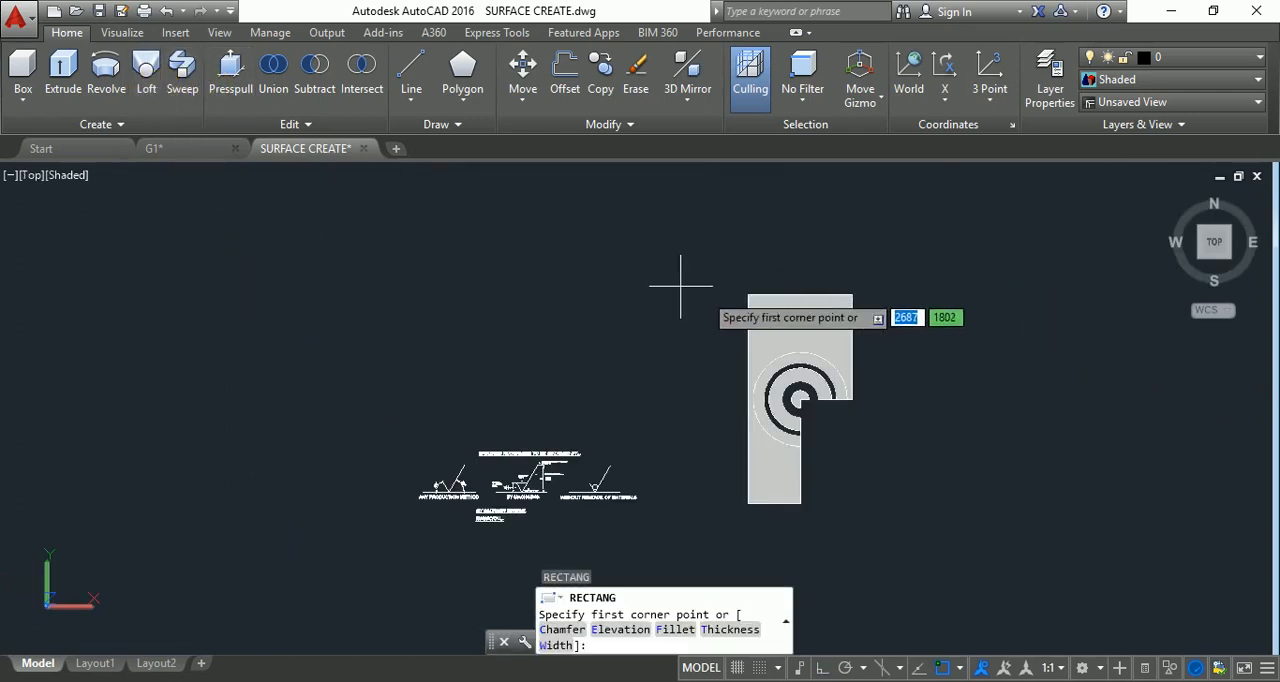
left_click(736, 281)
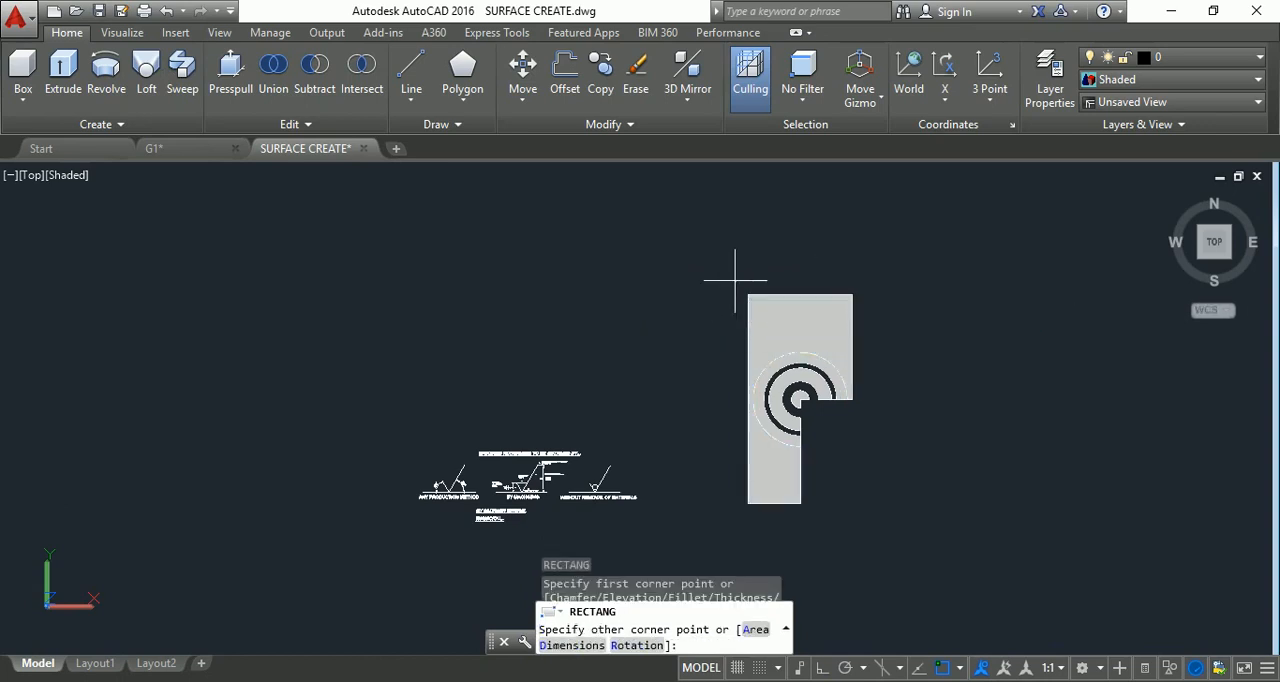
left_click(862, 518)
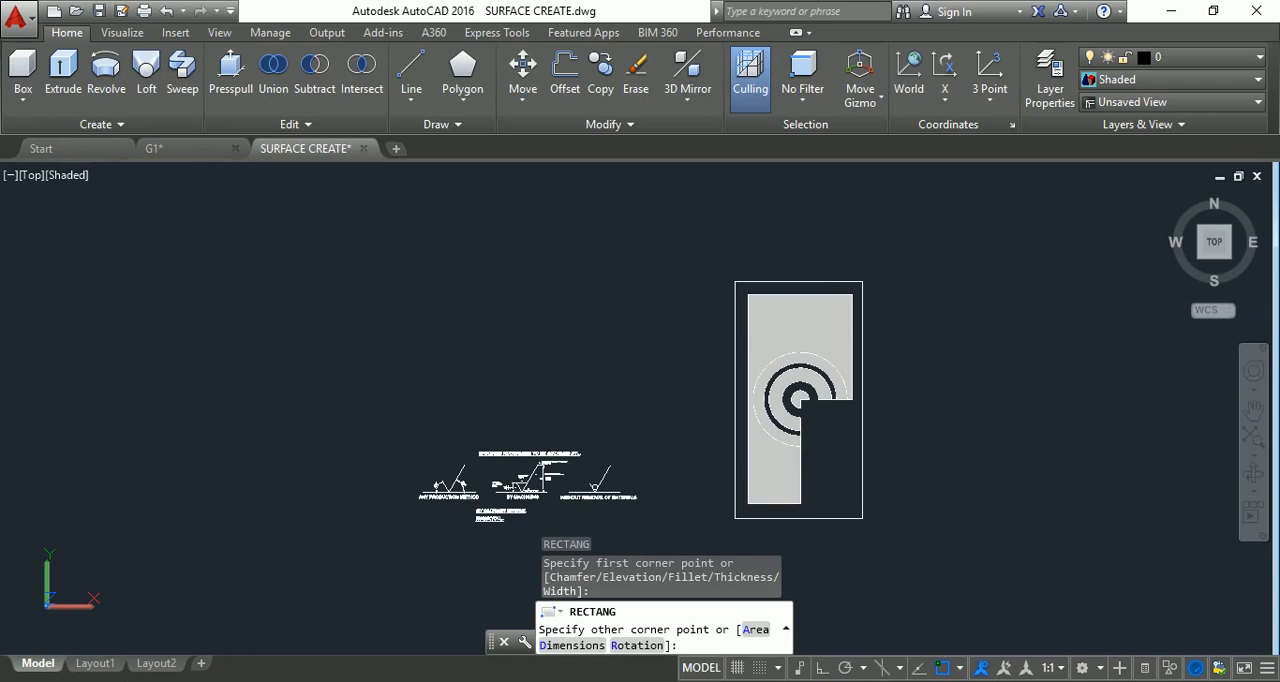
key("Escape")
key("Escape")
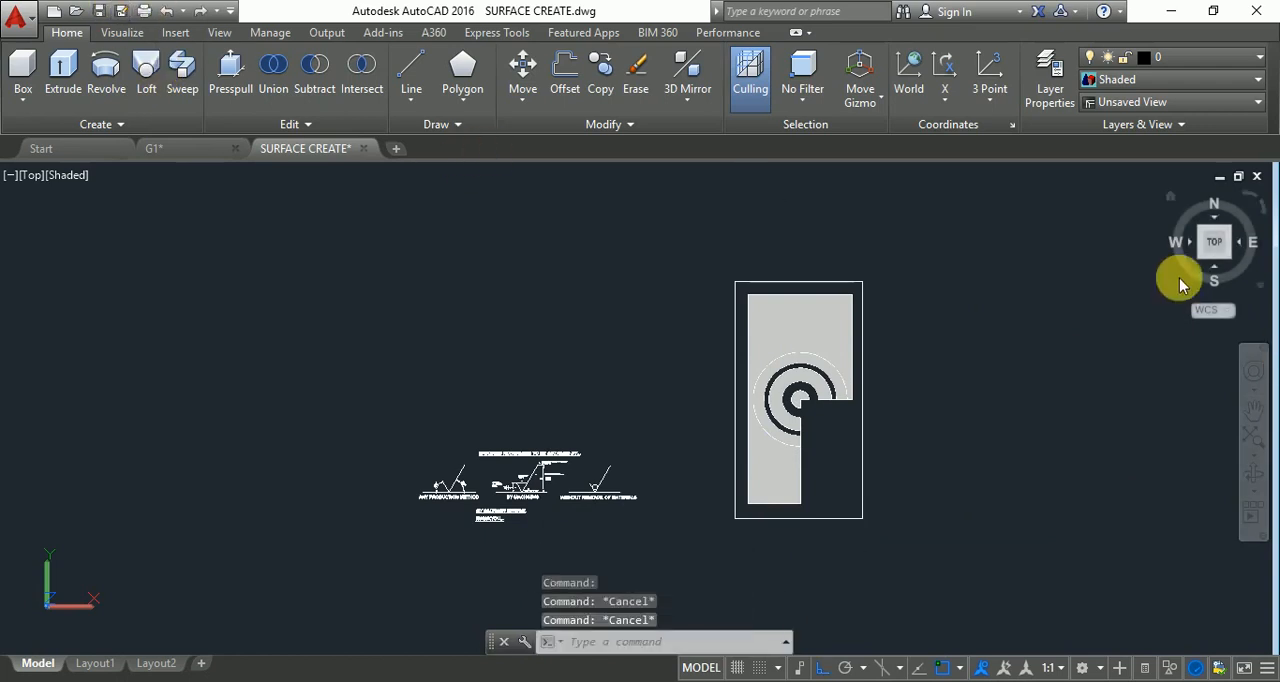
In SW Isometric view, presspull the area between the outer rectangle and the plate upward into a surrounding solid wall.
left_click(1207, 262)
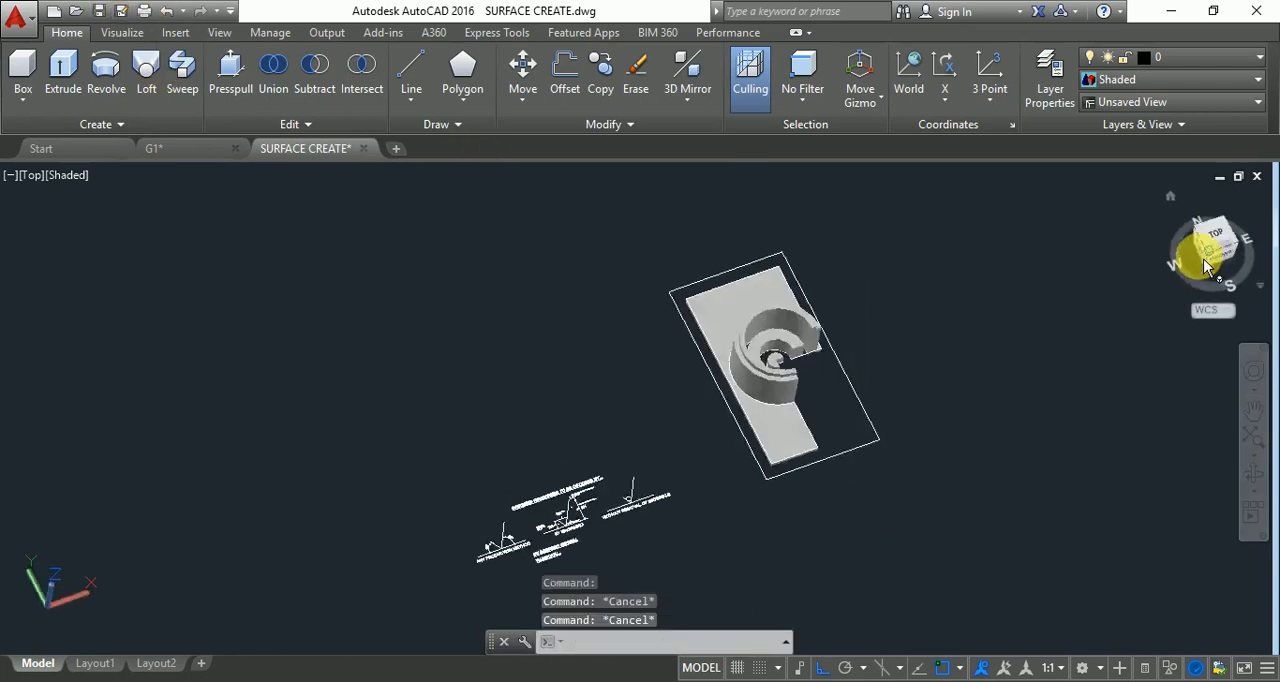
left_click(230, 68)
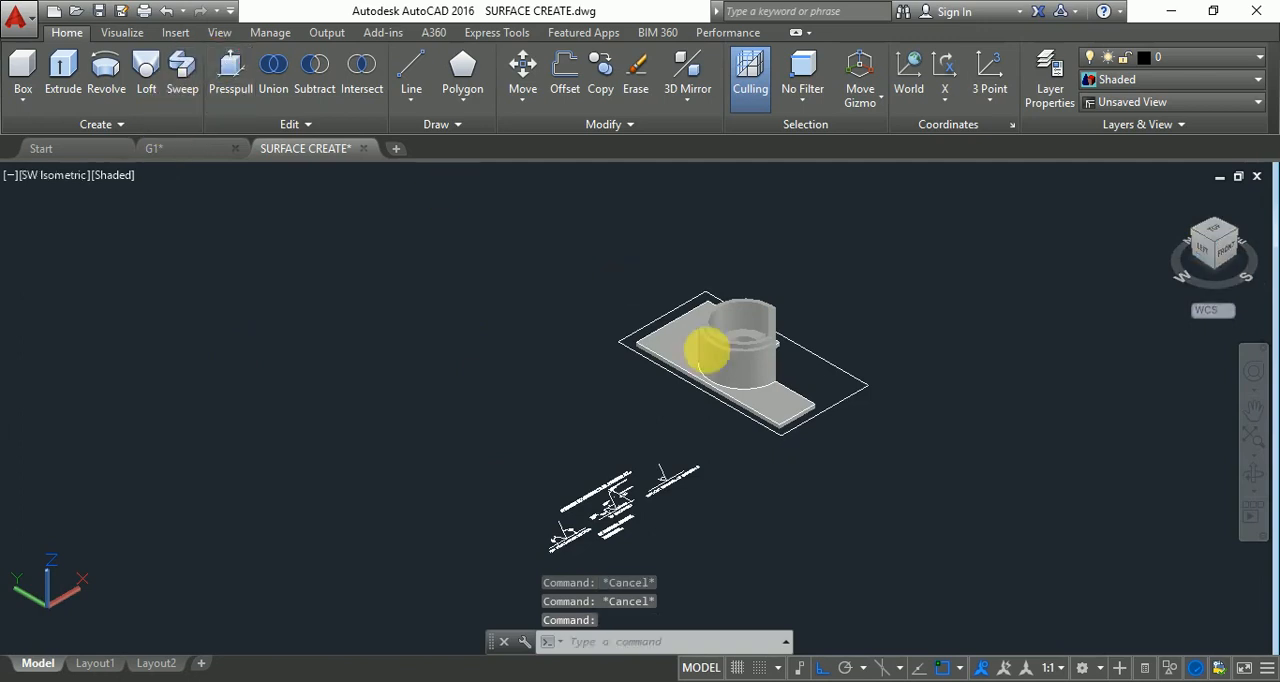
left_click(806, 368)
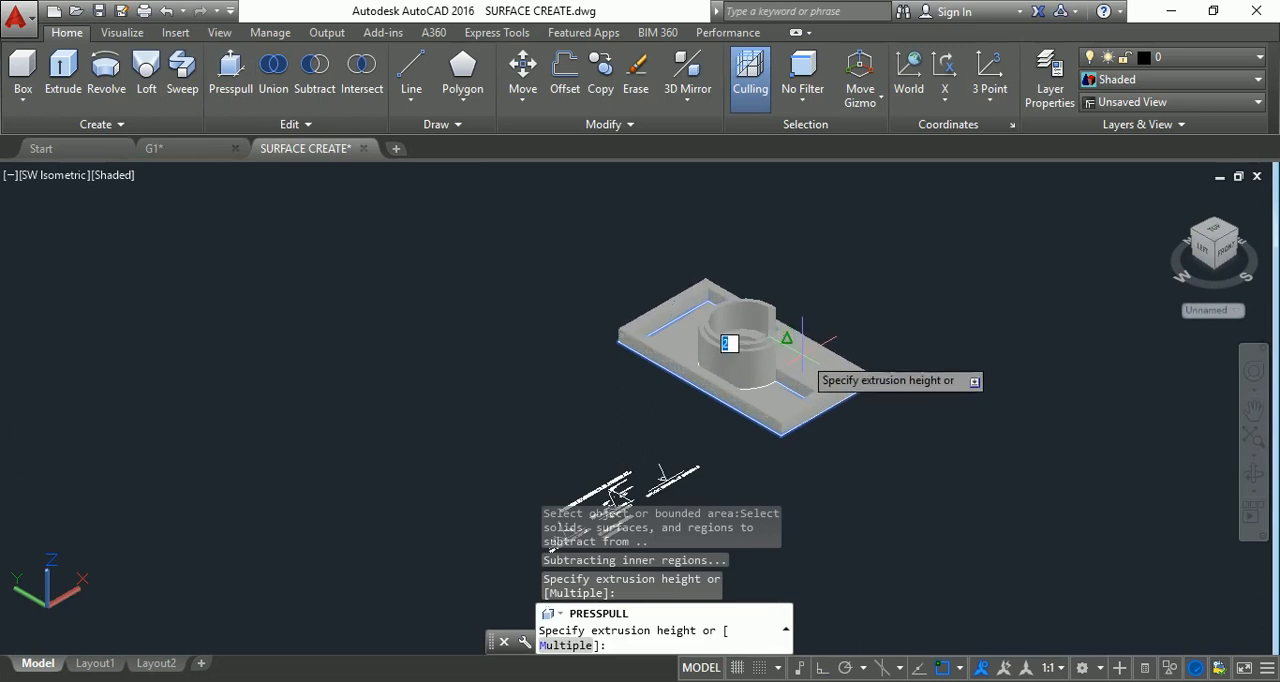
left_click(801, 351)
key("Escape")
key("Escape")
key("Escape")
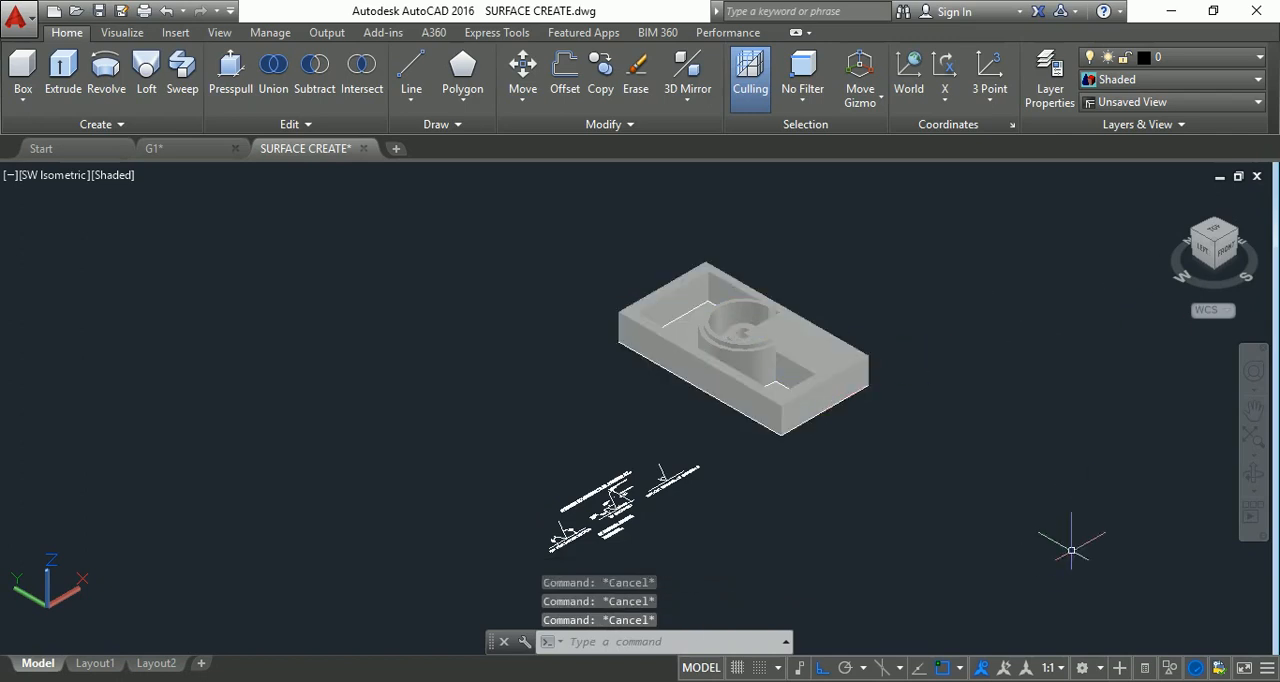
Orbit the shaded model to examine the surrounding wall, rings and plate from the opposite side.
left_click(1250, 480)
scroll(808, 343, "up", 4)
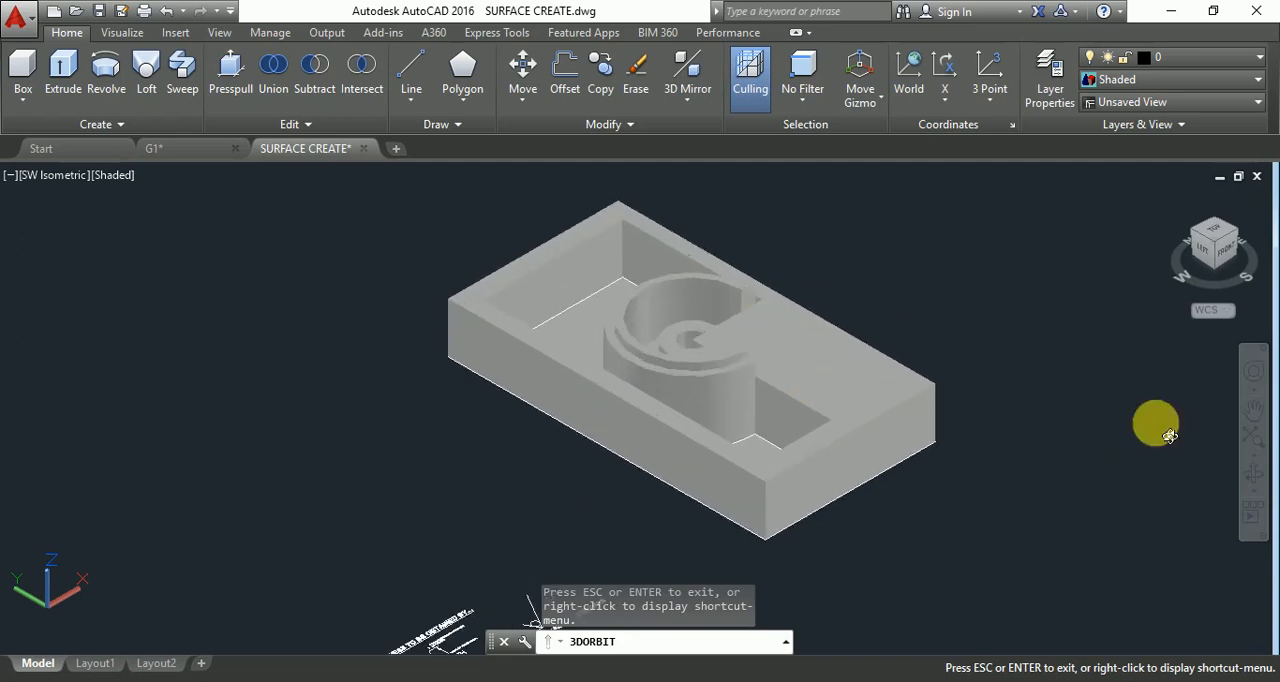
mouse_move(1115, 420)
left_mouse_down()
mouse_move(715, 456)
mouse_move(557, 368)
mouse_move(586, 423)
mouse_move(580, 486)
mouse_move(560, 466)
mouse_move(617, 377)
mouse_move(643, 229)
mouse_move(630, 303)
mouse_move(520, 462)
mouse_move(655, 485)
mouse_move(674, 522)
mouse_move(651, 291)
mouse_move(665, 211)
mouse_move(643, 434)
mouse_move(720, 458)
mouse_move(634, 451)
mouse_move(611, 480)
mouse_move(514, 466)
mouse_move(521, 481)
left_mouse_up()
key("Escape")
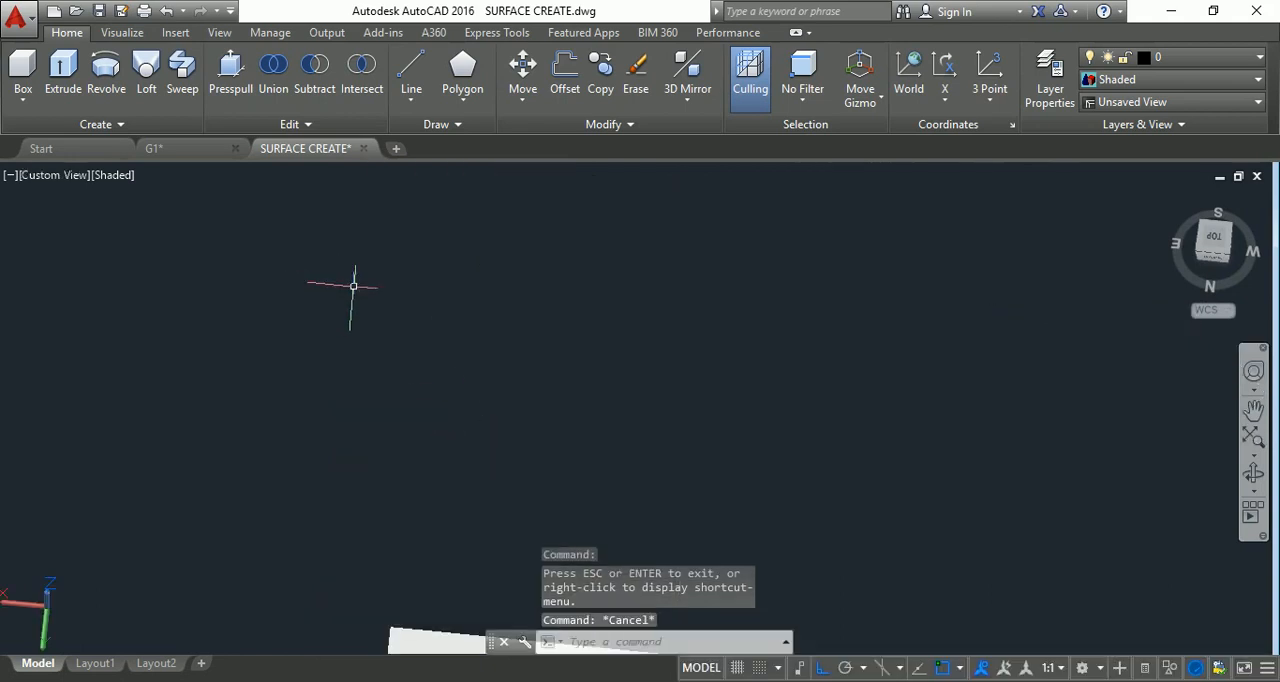
key("Escape")
scroll(625, 364, "down", 10)
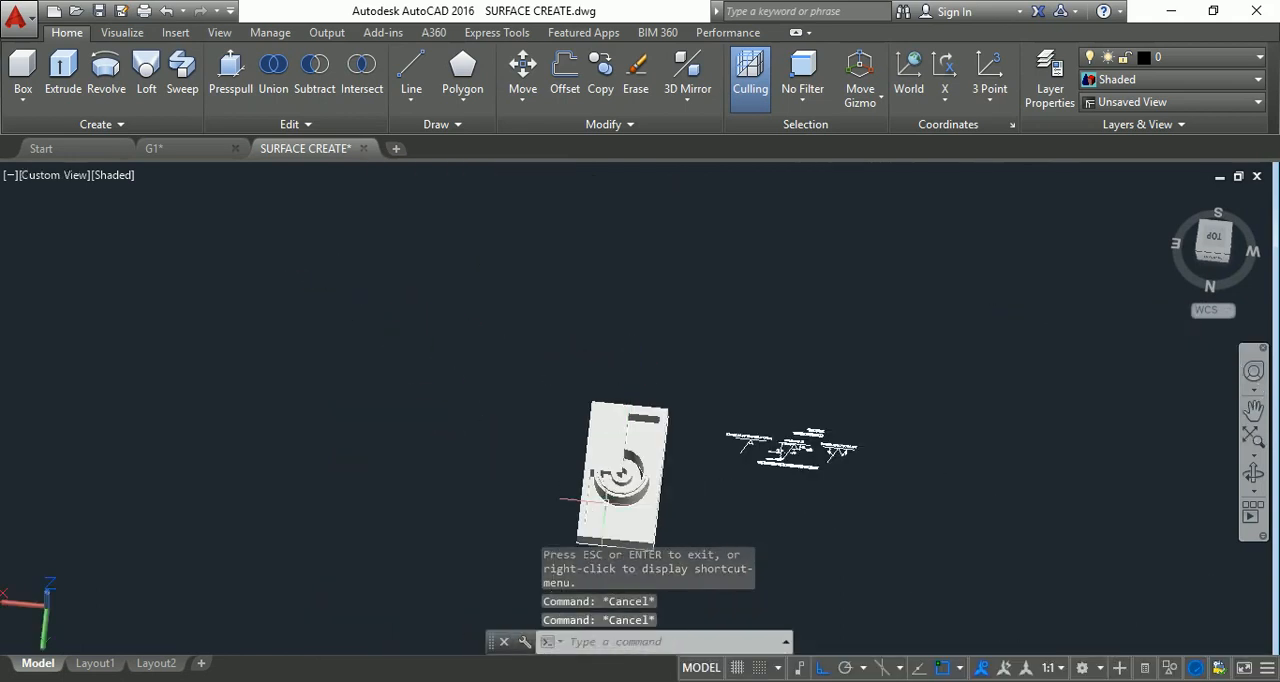
Start a Subtract operation on the solids, with the rings and surrounding wall in close view.
scroll(624, 510, "up", 6)
key("Escape")
scroll(675, 440, "up", 4)
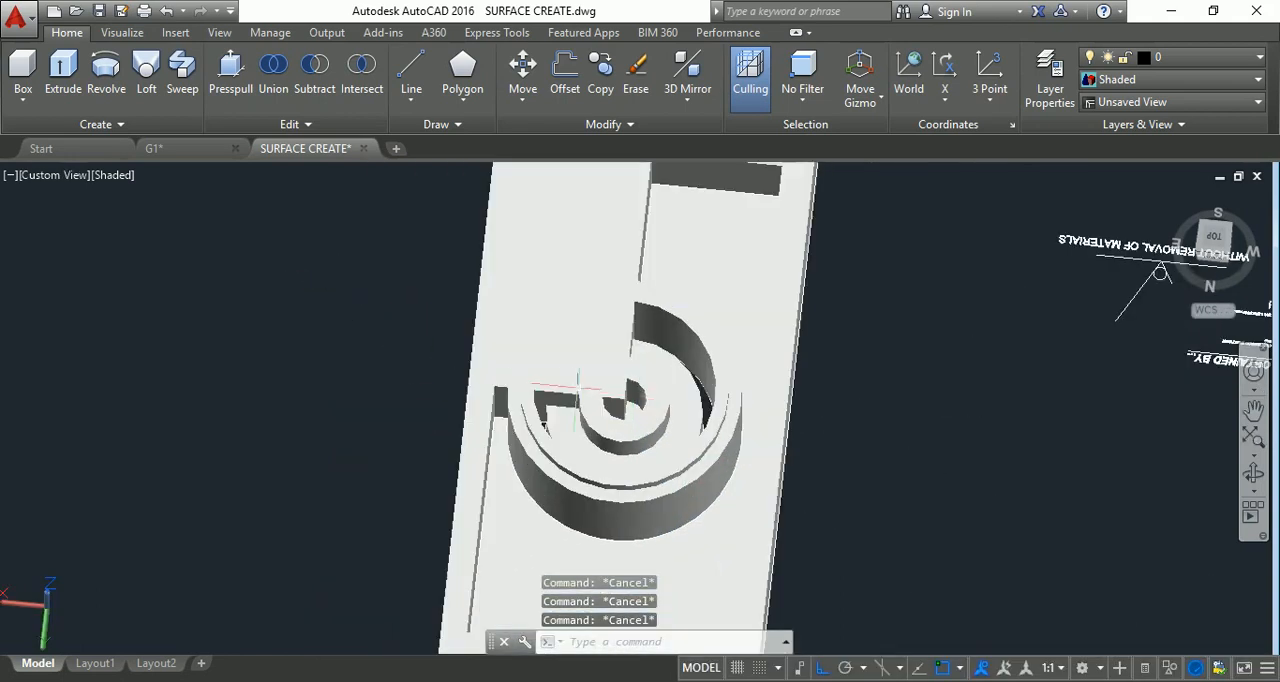
left_click(316, 74)
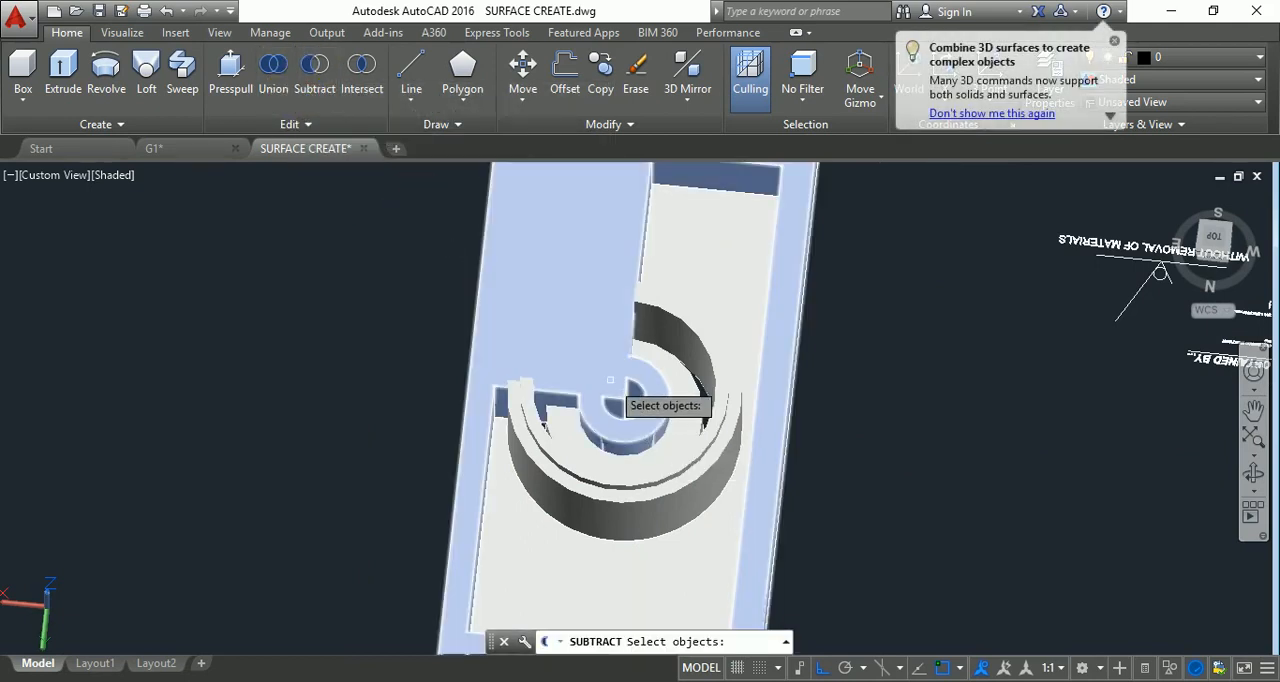
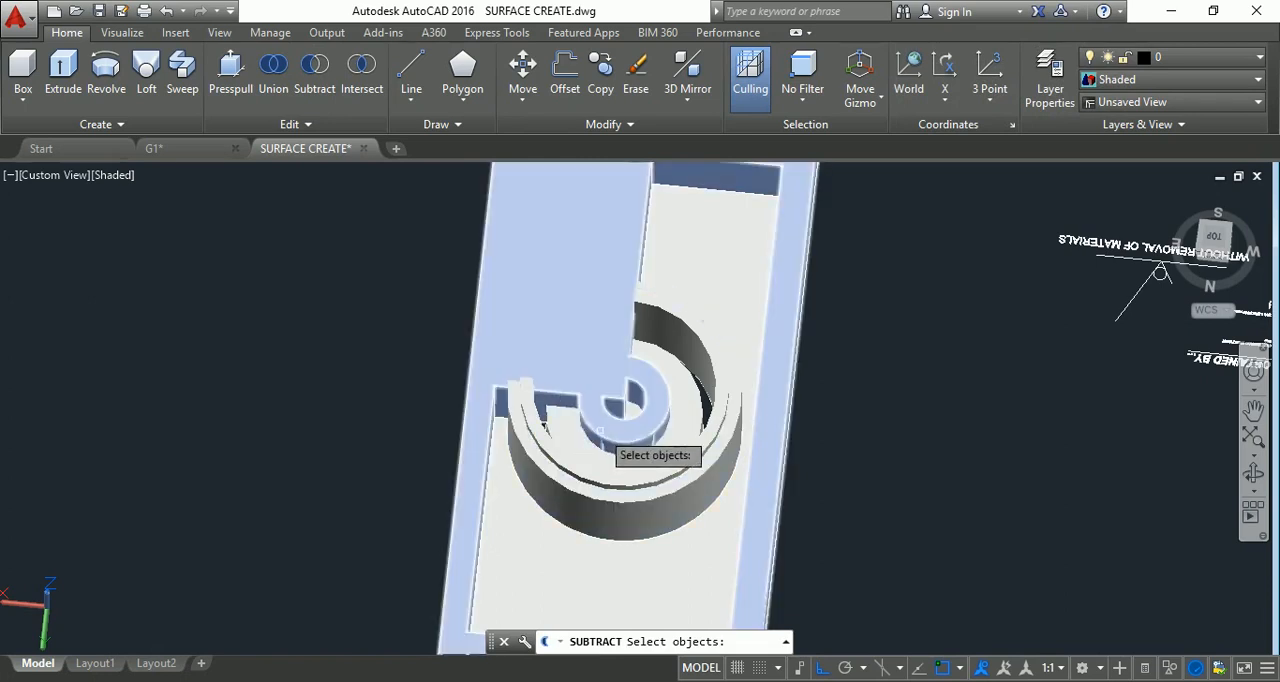
Subtract the surrounding wall solid from the low wide ring inside the tall outer rings.
left_click(646, 349)
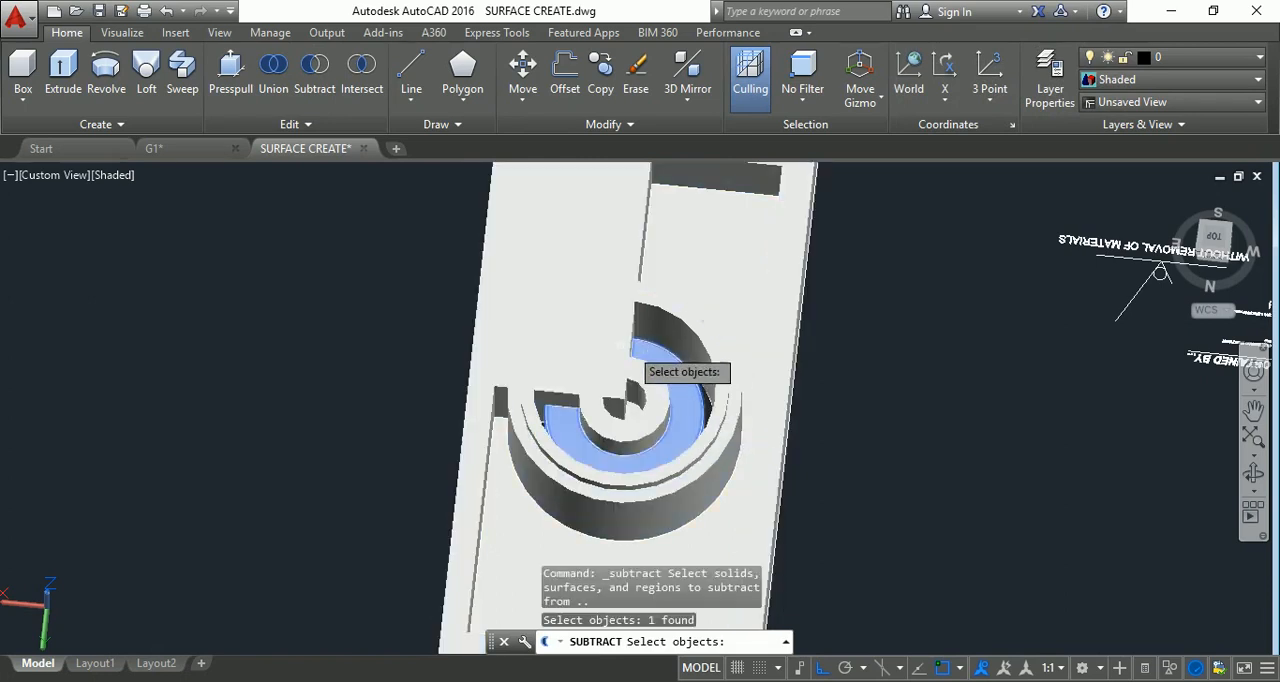
key("Return")
left_click(617, 325)
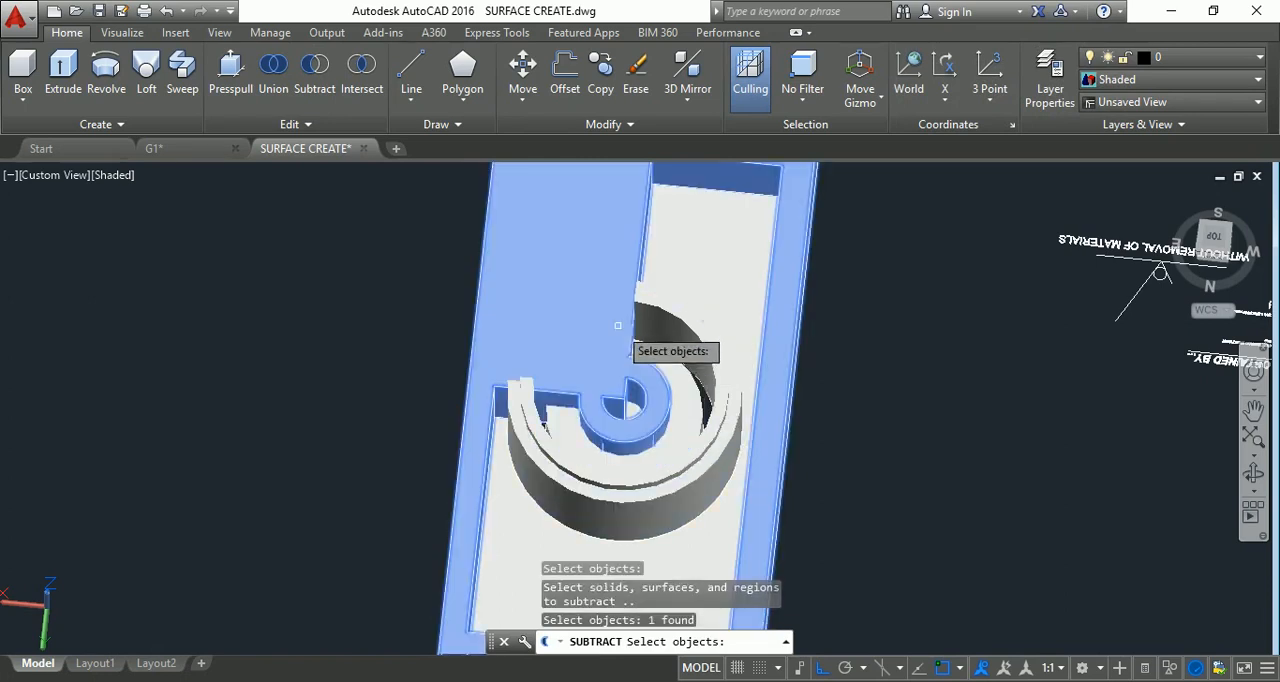
key("Return")
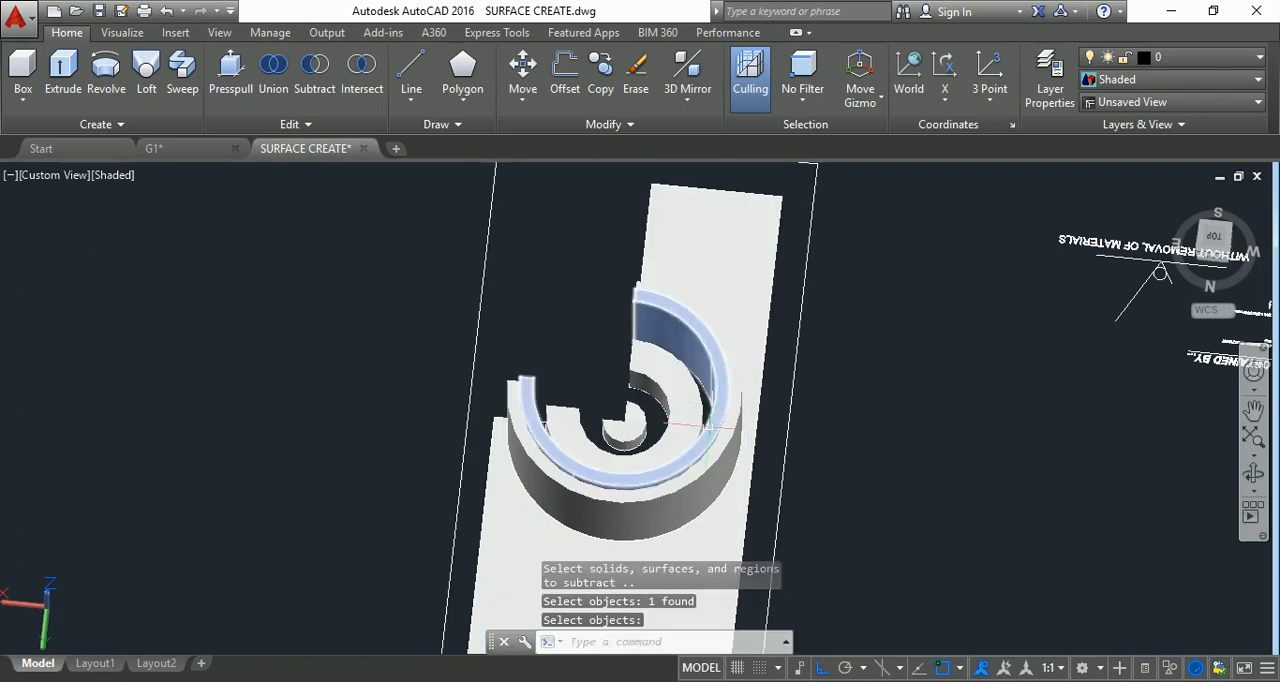
Orbit the shaded model to examine the plate and rings from the side, from above and from behind.
scroll(694, 342, "down", 2)
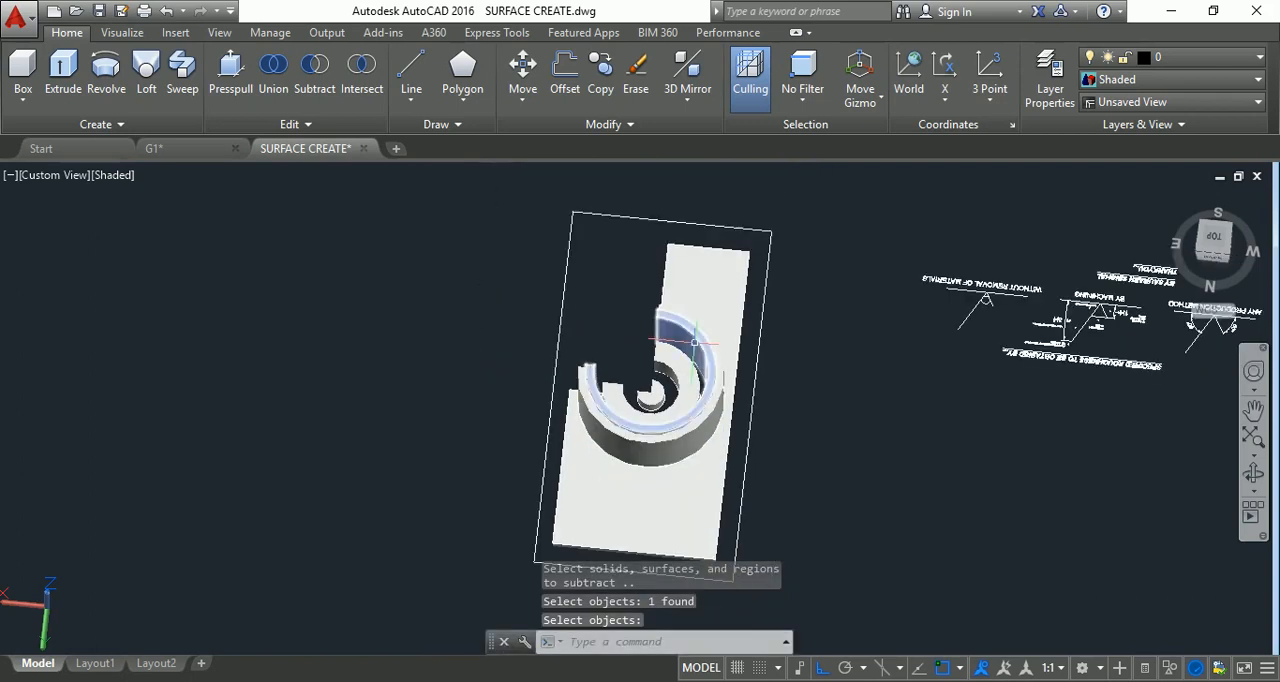
scroll(694, 342, "up", 3)
scroll(991, 322, "down", 2)
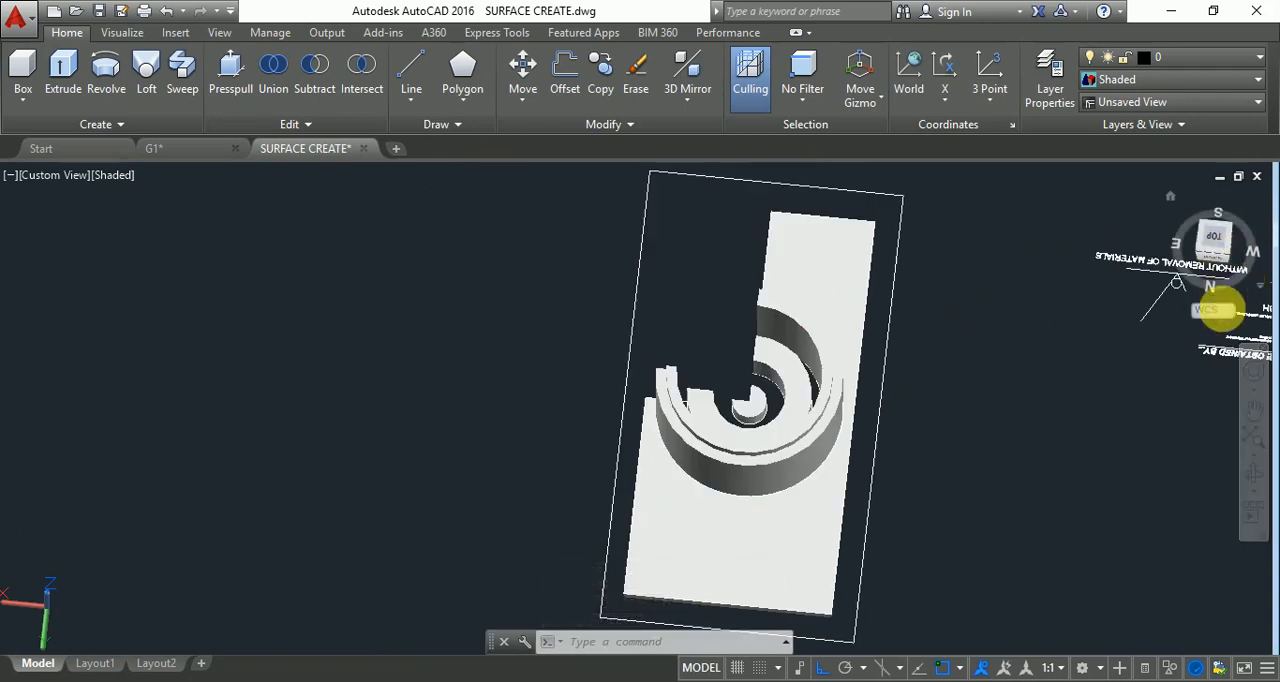
left_click(1254, 476)
left_click_drag(991, 429, 839, 312)
left_click_drag(687, 440, 899, 399)
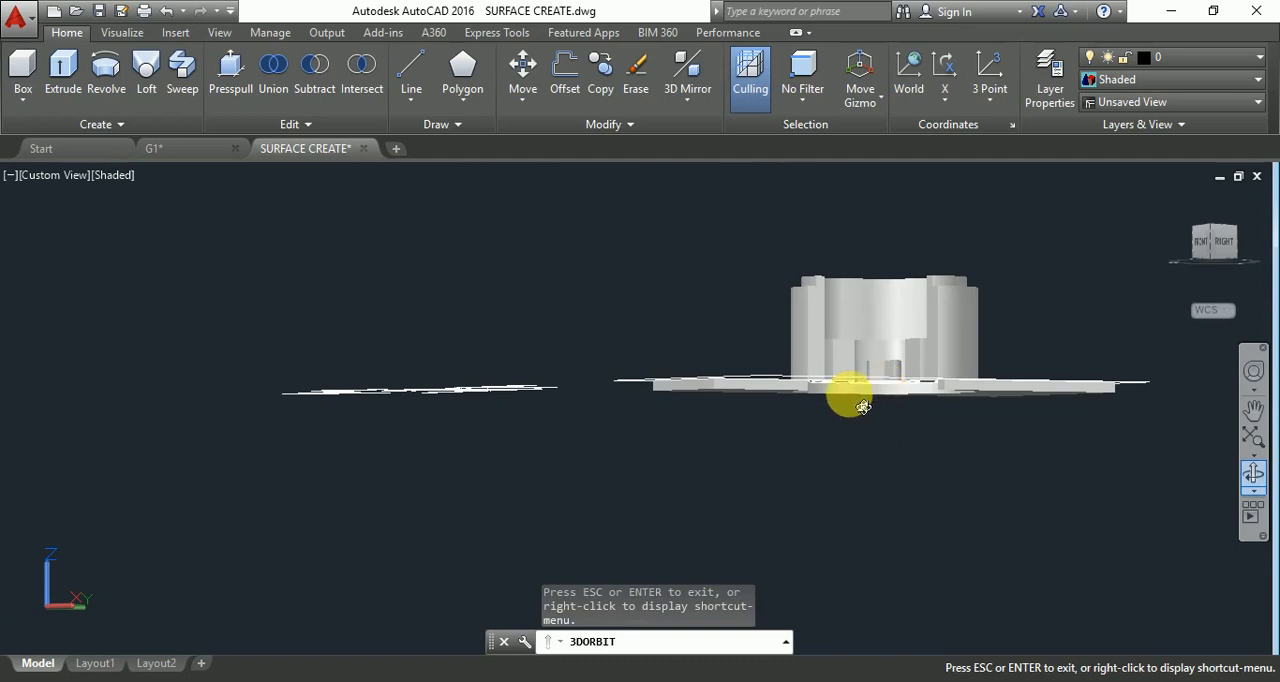
left_click_drag(899, 388, 668, 485)
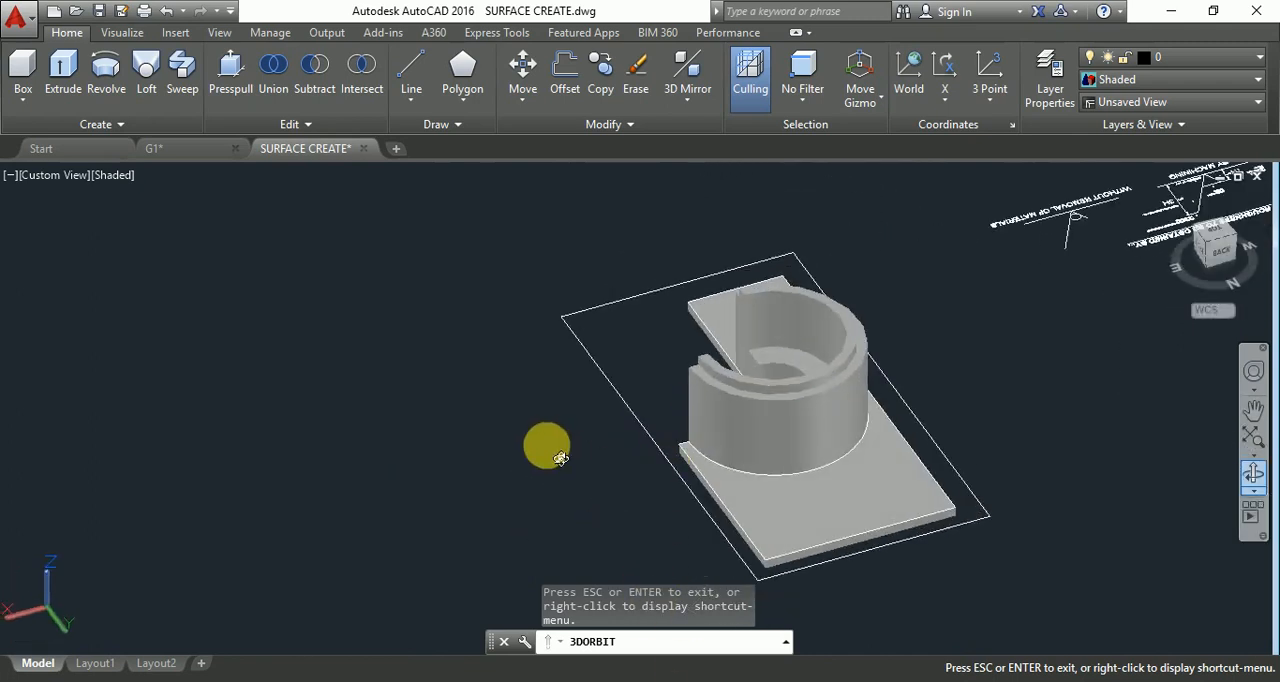
left_click_drag(560, 458, 662, 607)
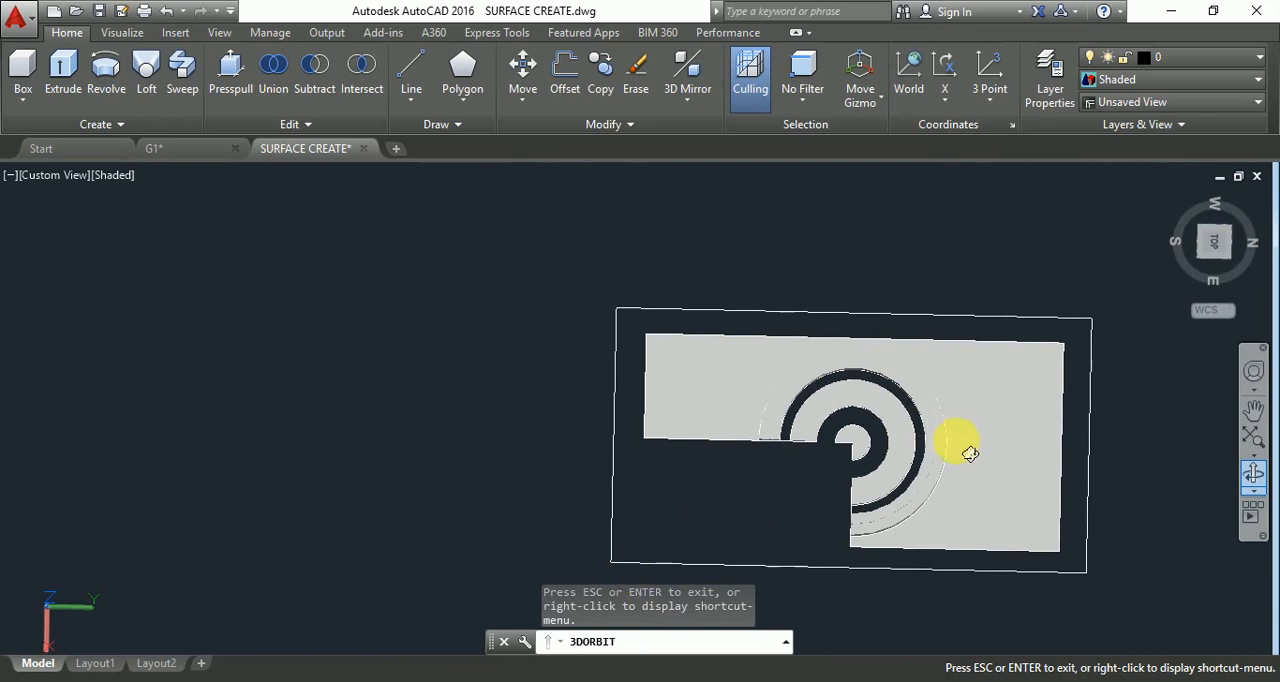
key("Escape")
Show the plate in Top view with the 2D Wireframe visual style.
left_click(1214, 243)
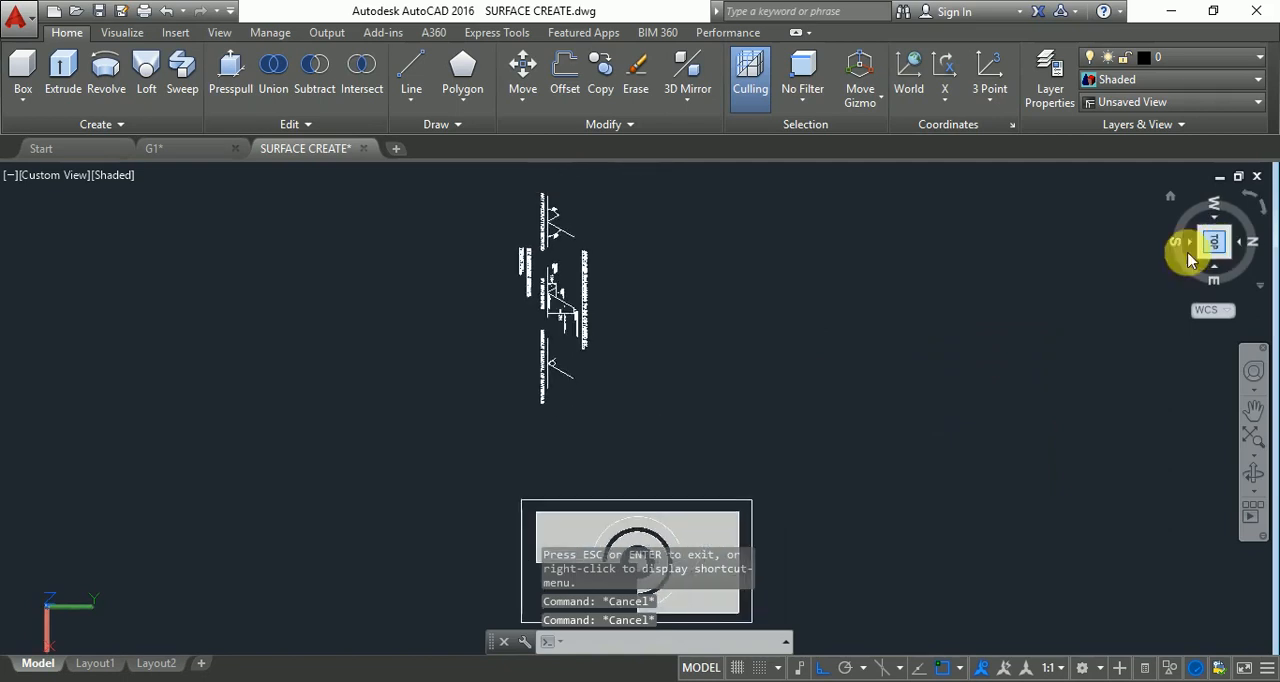
scroll(624, 347, "down", 5)
scroll(623, 473, "up", 6)
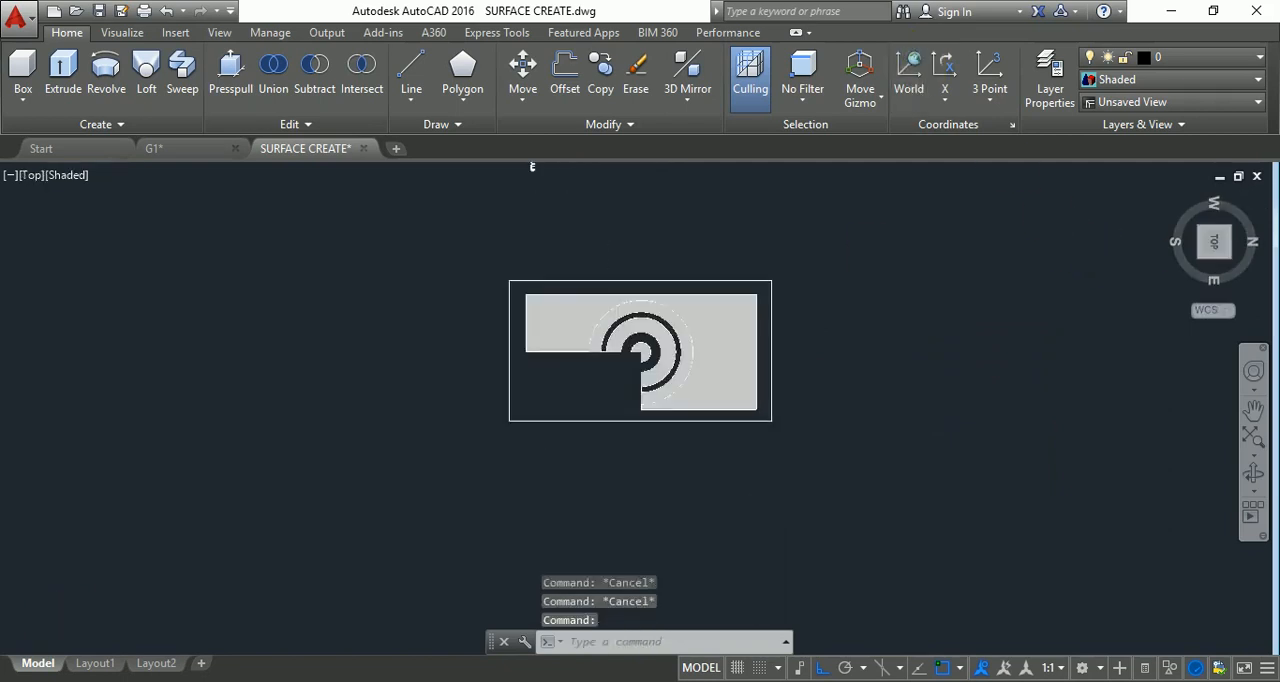
scroll(620, 330, "up", 5)
key("Escape")
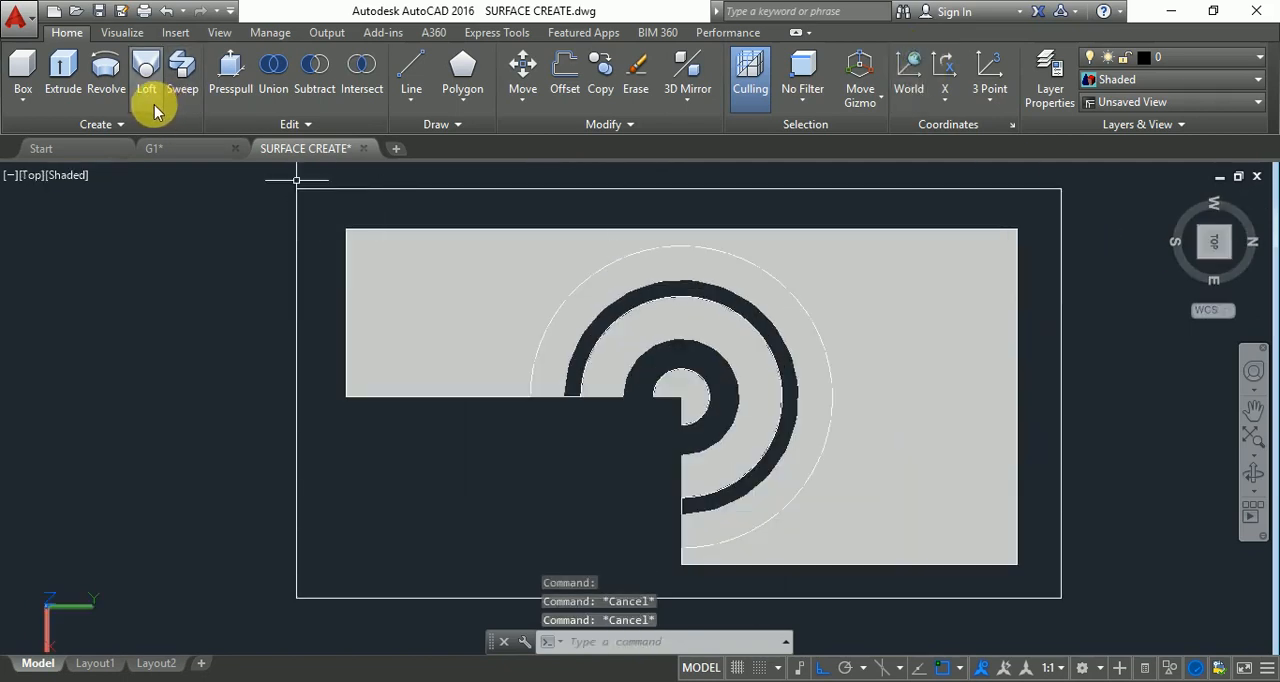
left_click(55, 185)
left_click(70, 218)
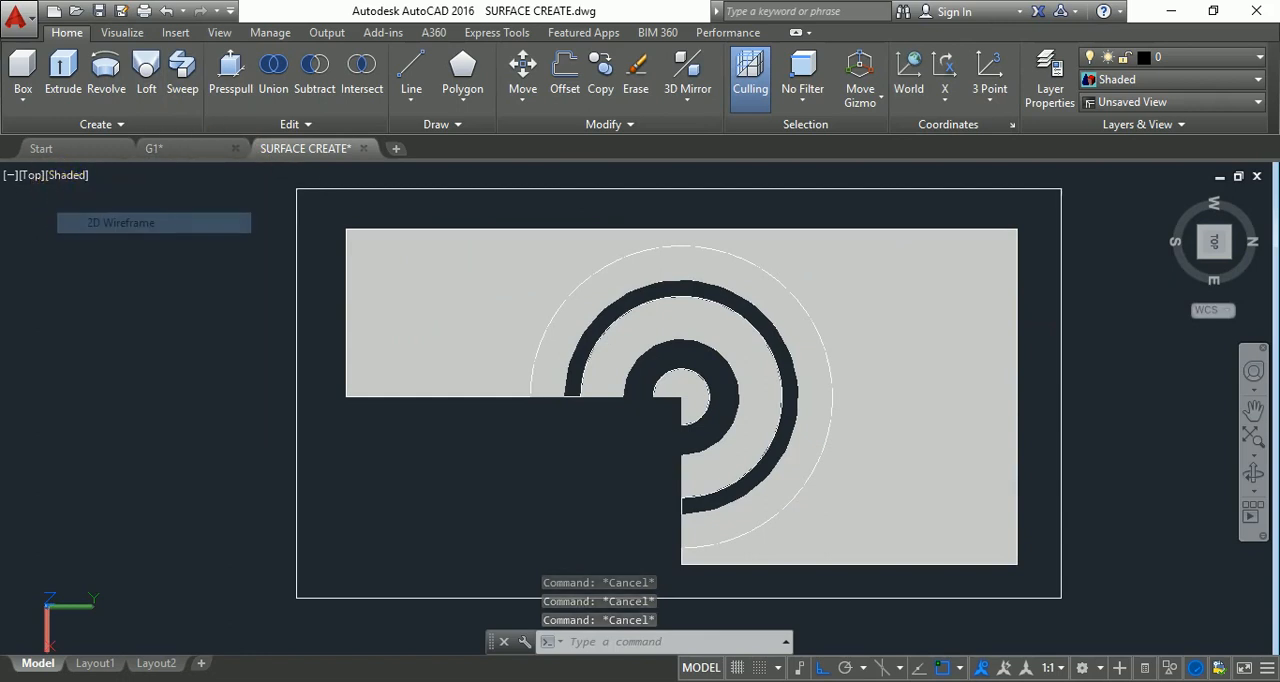
key("Escape")
key("Escape")
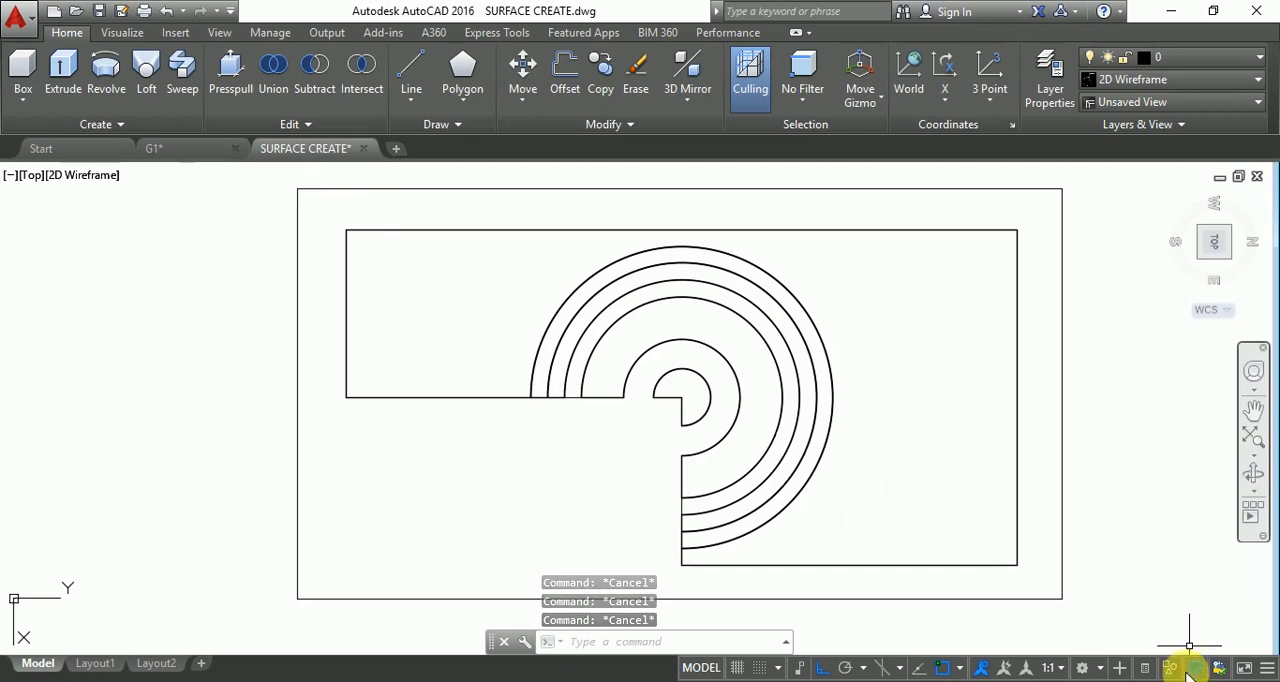
Draw an upright ellipse with a long half-axis of about 1 on the plate's narrow arm.
type("EL")
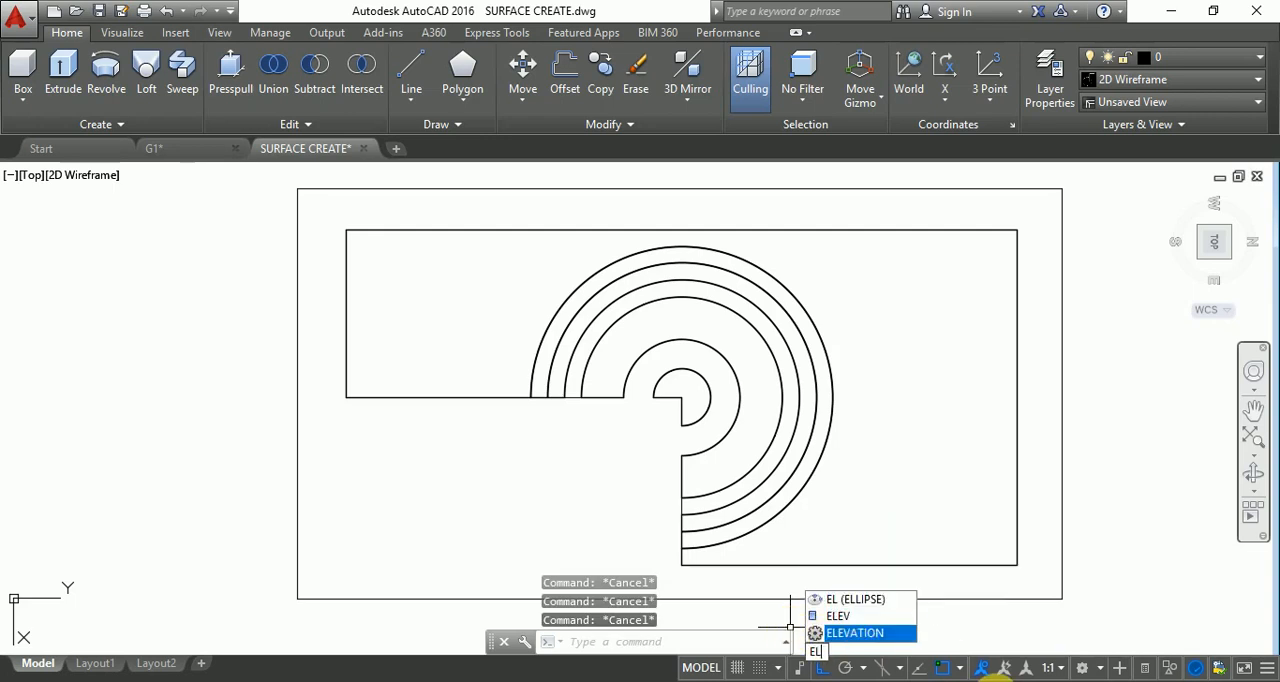
left_click(884, 606)
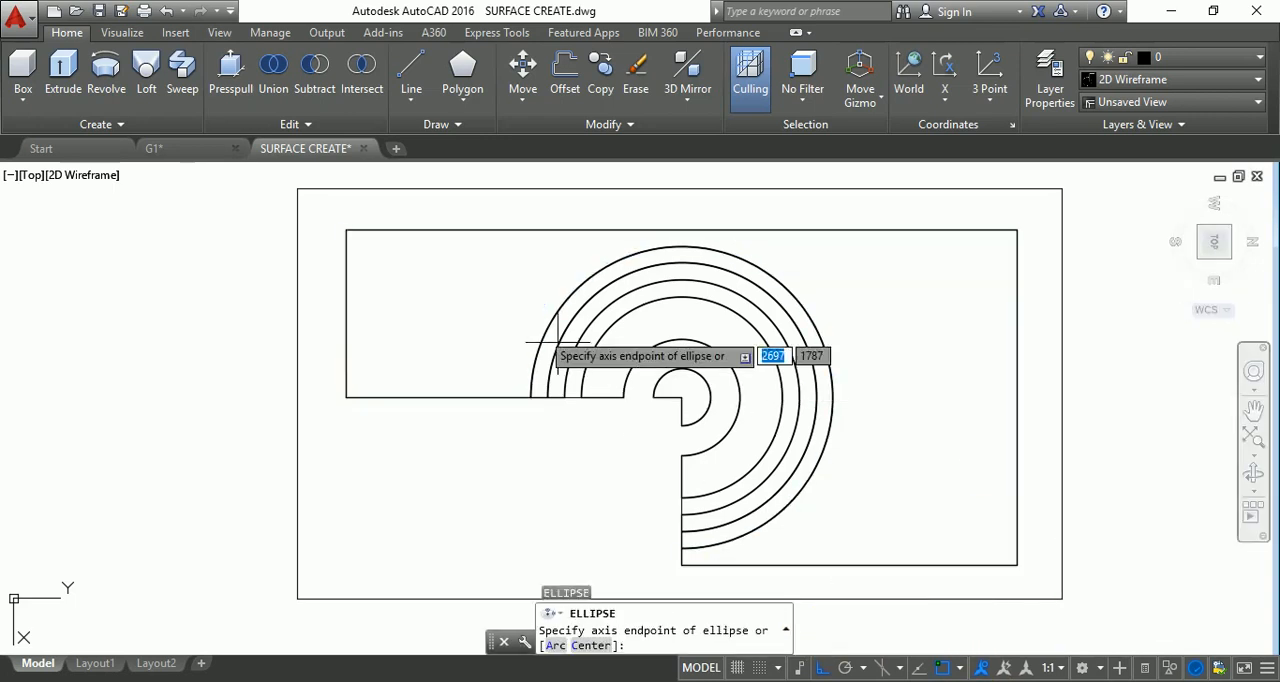
left_click(391, 290)
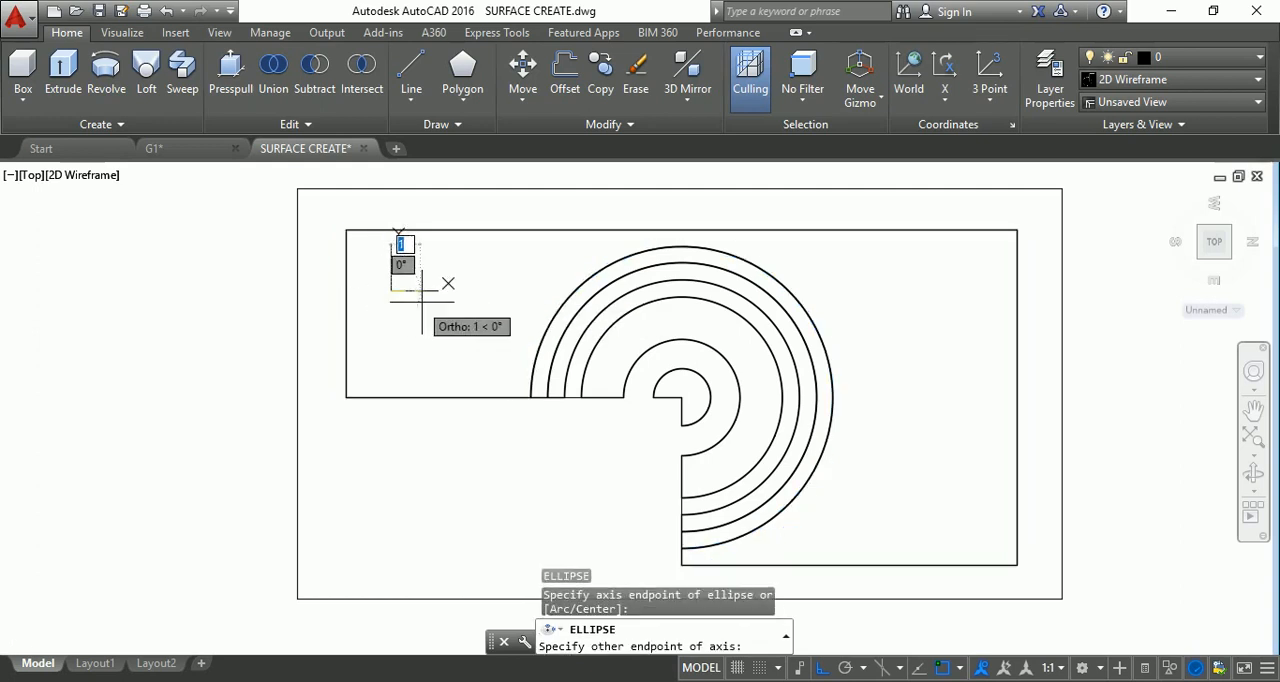
left_click(438, 290)
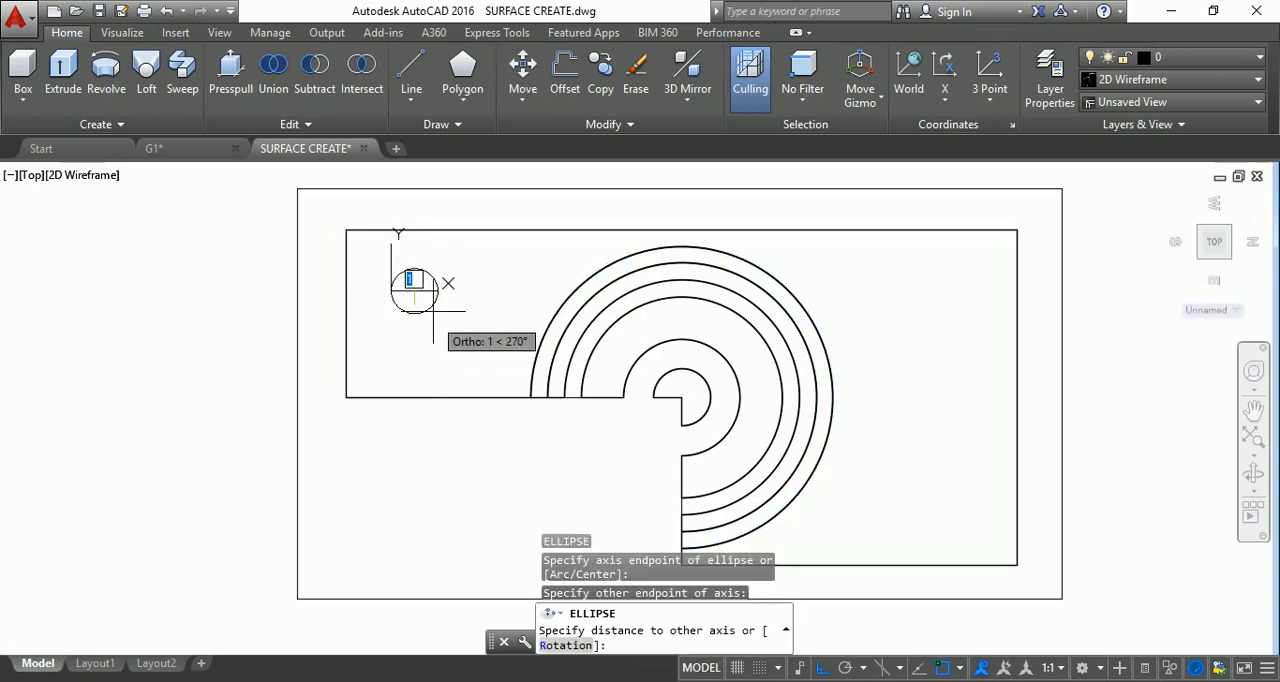
left_click(426, 243)
key("Escape")
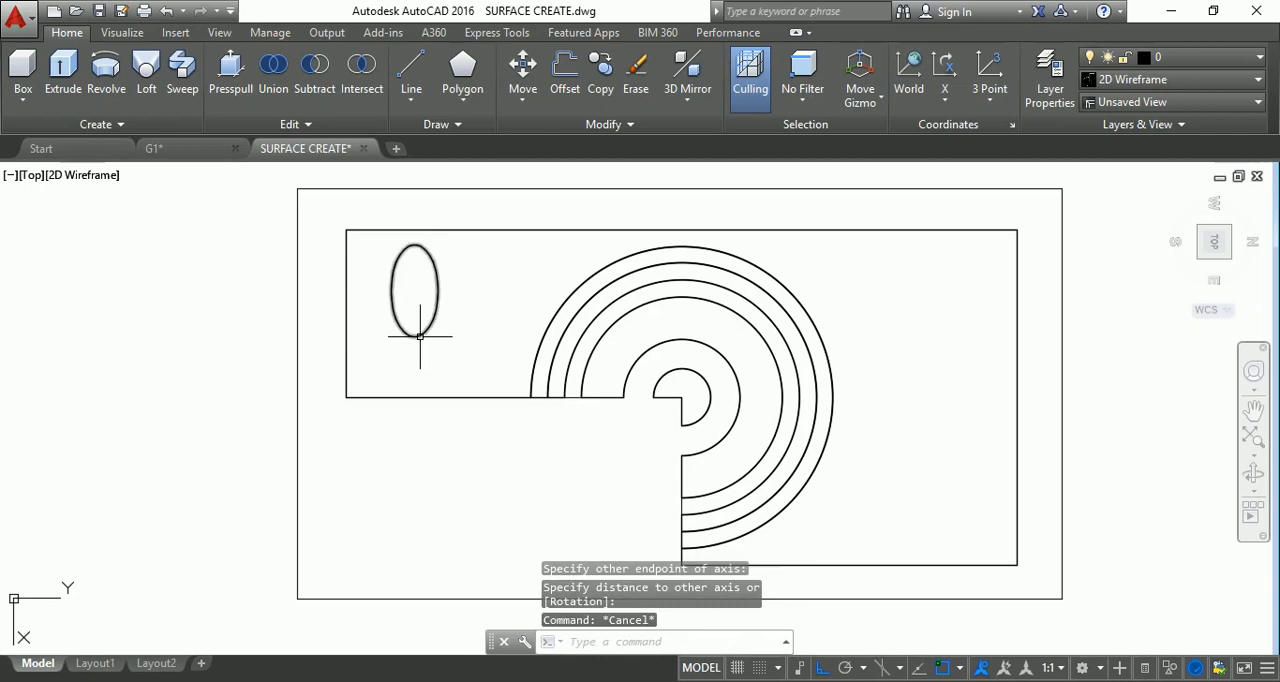
Reposition the ellipse on the plate's narrow arm by cut and paste, and paste a copy near the diagonally opposite end.
left_click(420, 336)
key("ctrl+x")
key("ctrl+v")
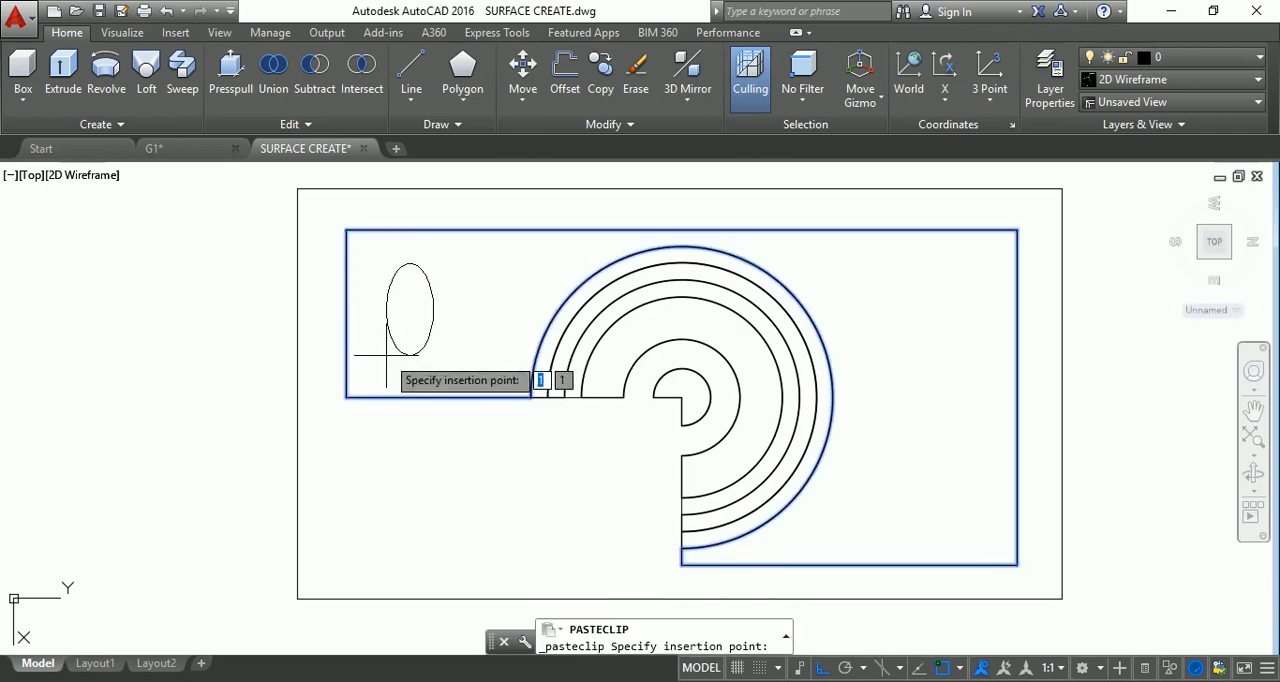
left_click(381, 361)
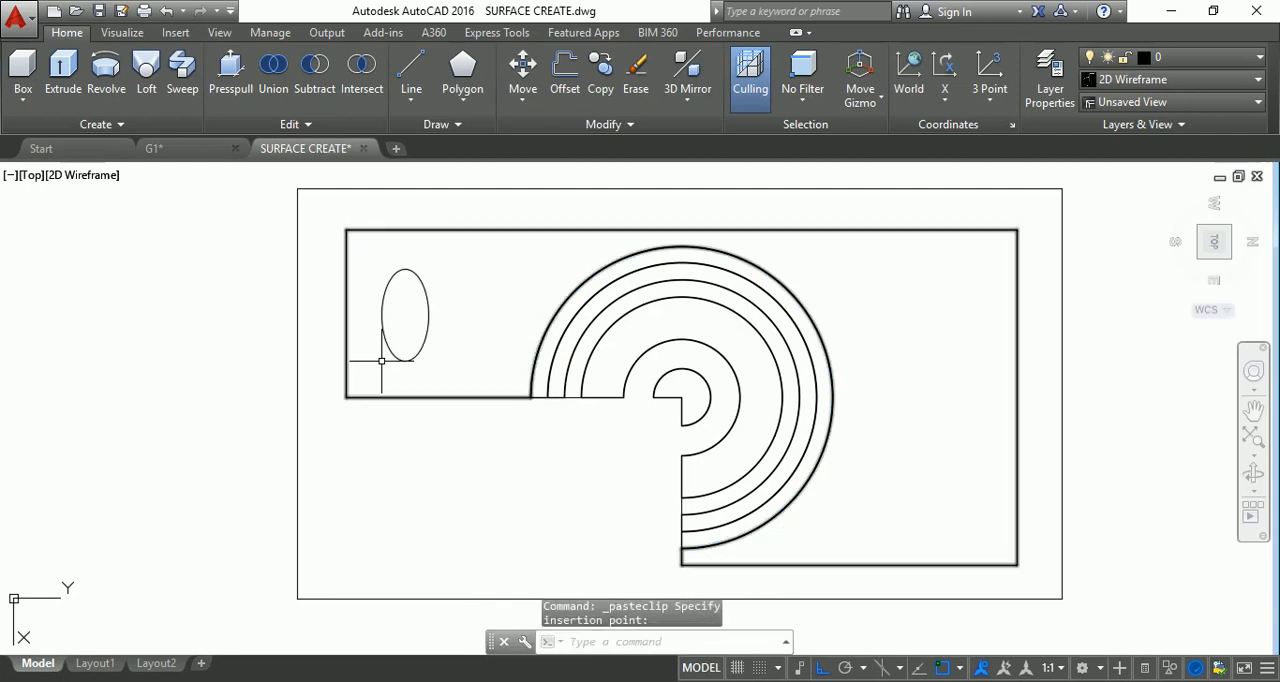
key("ctrl+v")
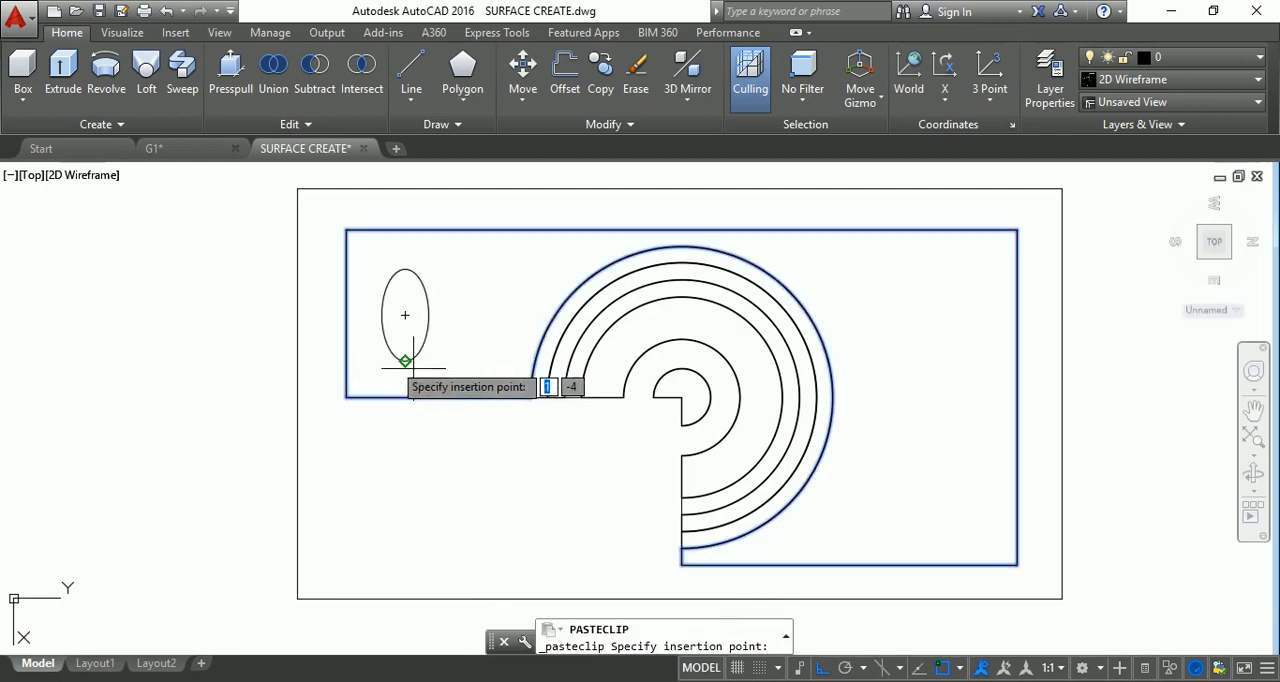
left_click(915, 545)
key("Escape")
key("Escape")
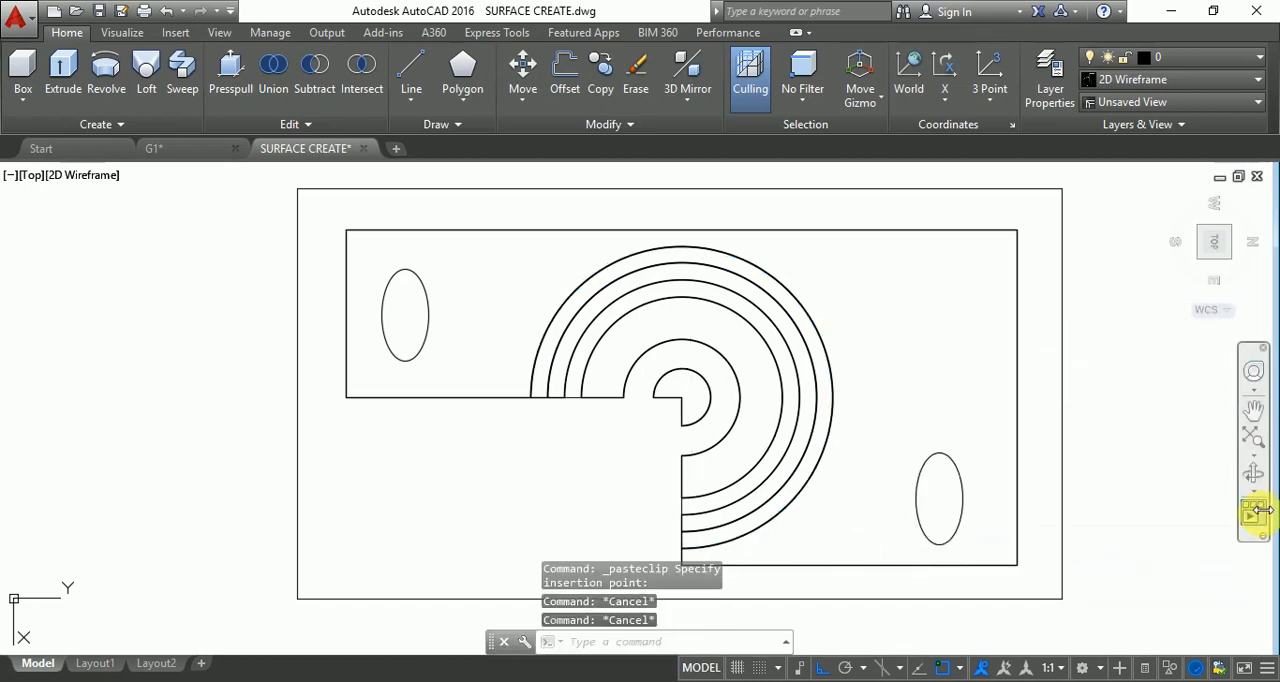
In SE Isometric view, presspull both ellipses downward through the plate to form two oval holes.
left_click(1207, 268)
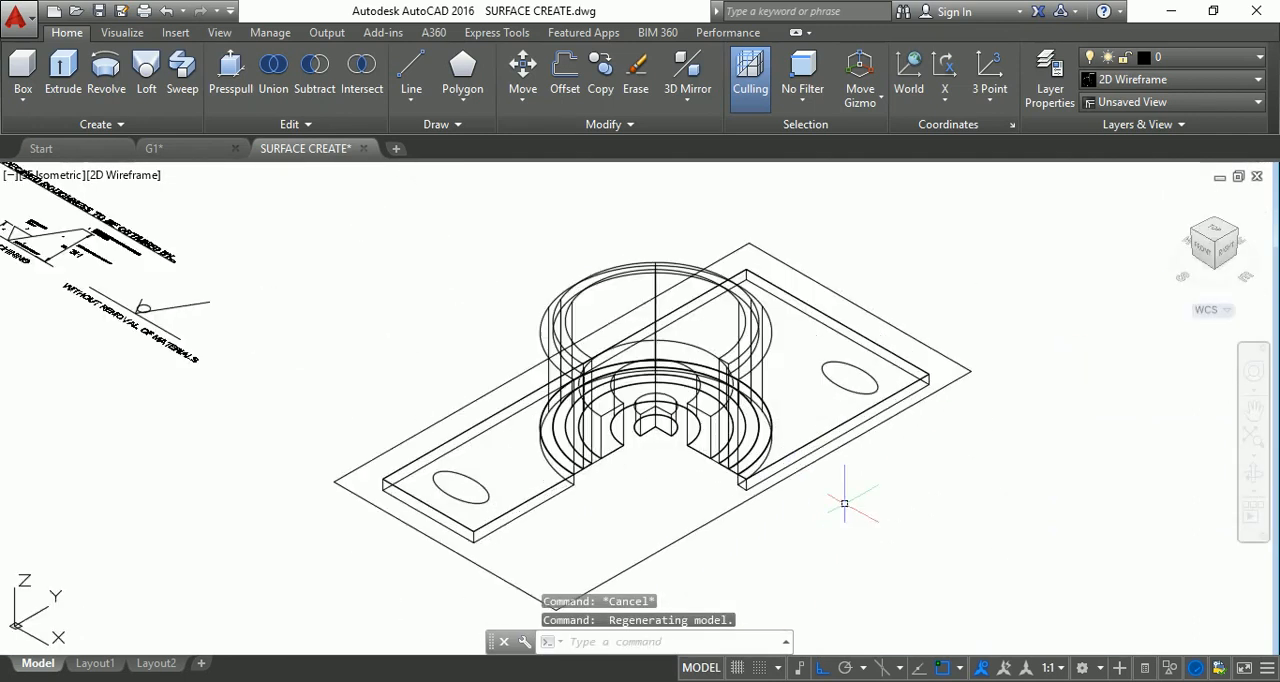
left_click(230, 66)
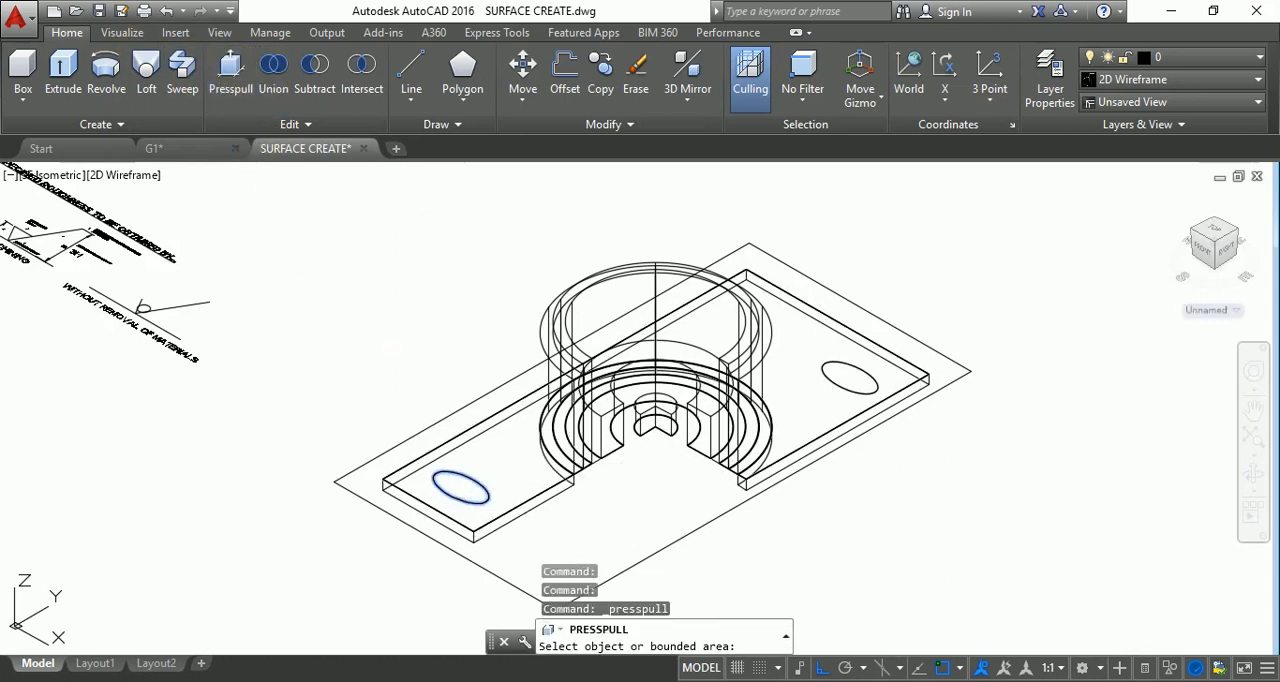
left_click(460, 487)
left_click(455, 556)
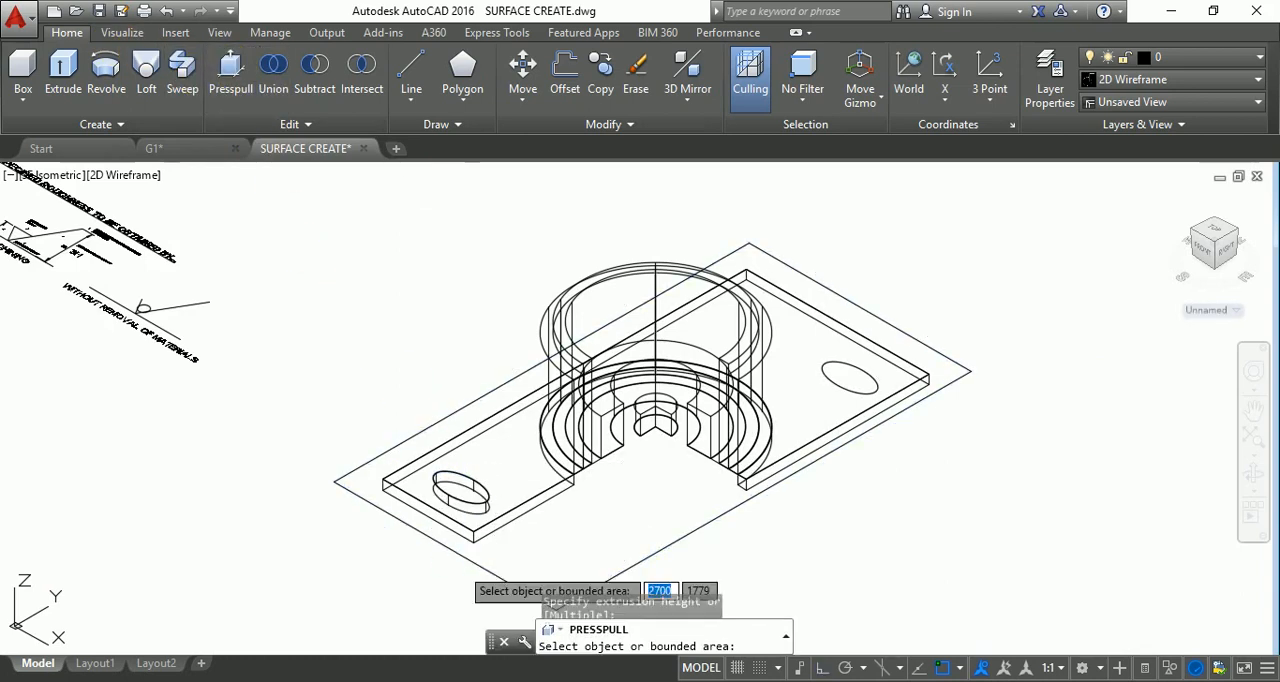
left_click(868, 389)
left_click(880, 483)
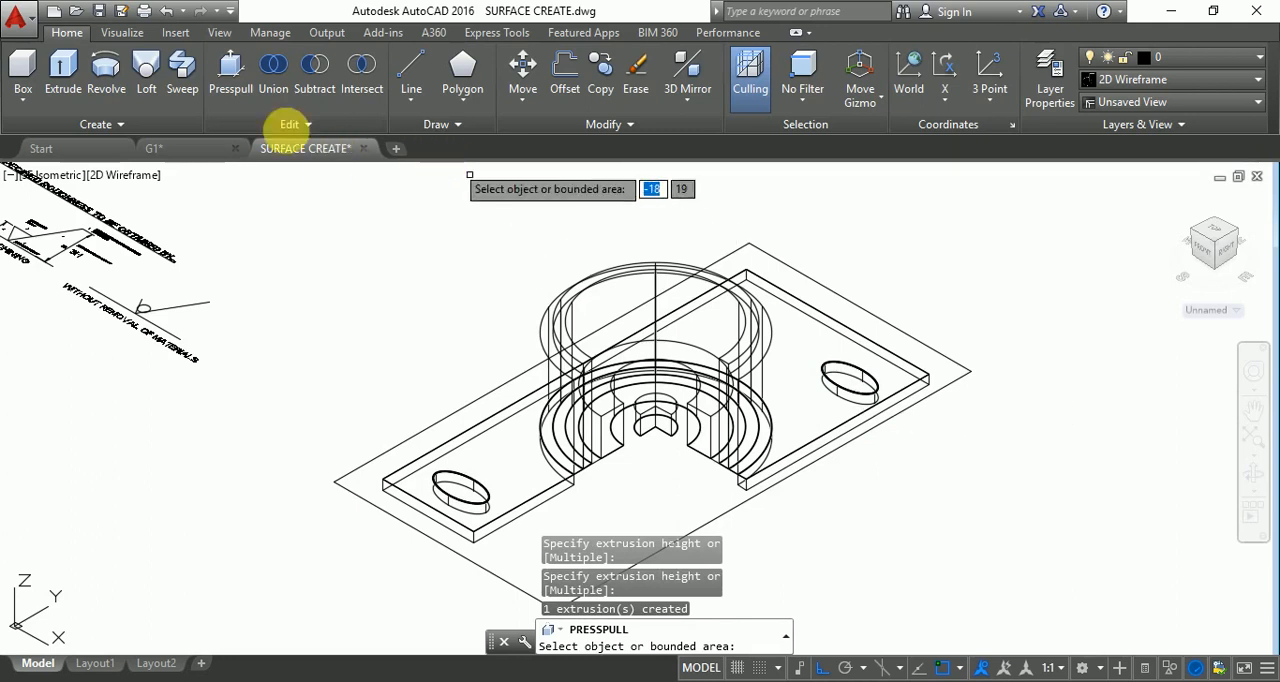
left_click(312, 75)
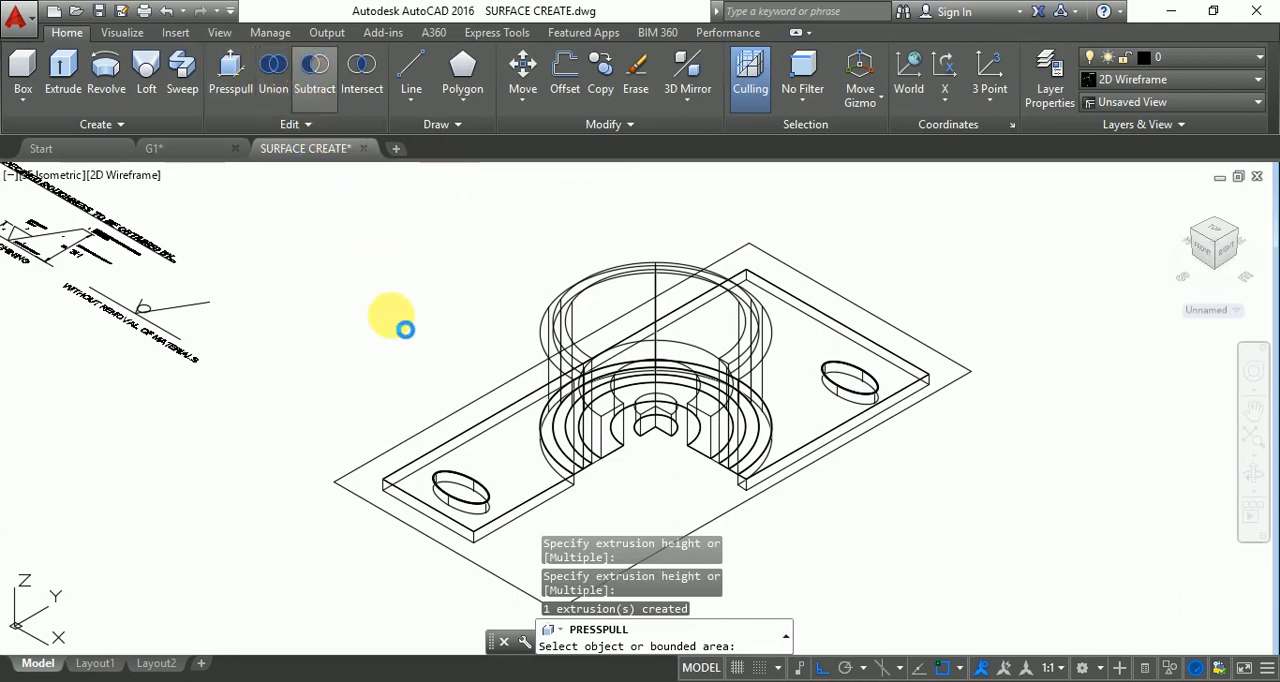
left_click(423, 485)
left_click(426, 481)
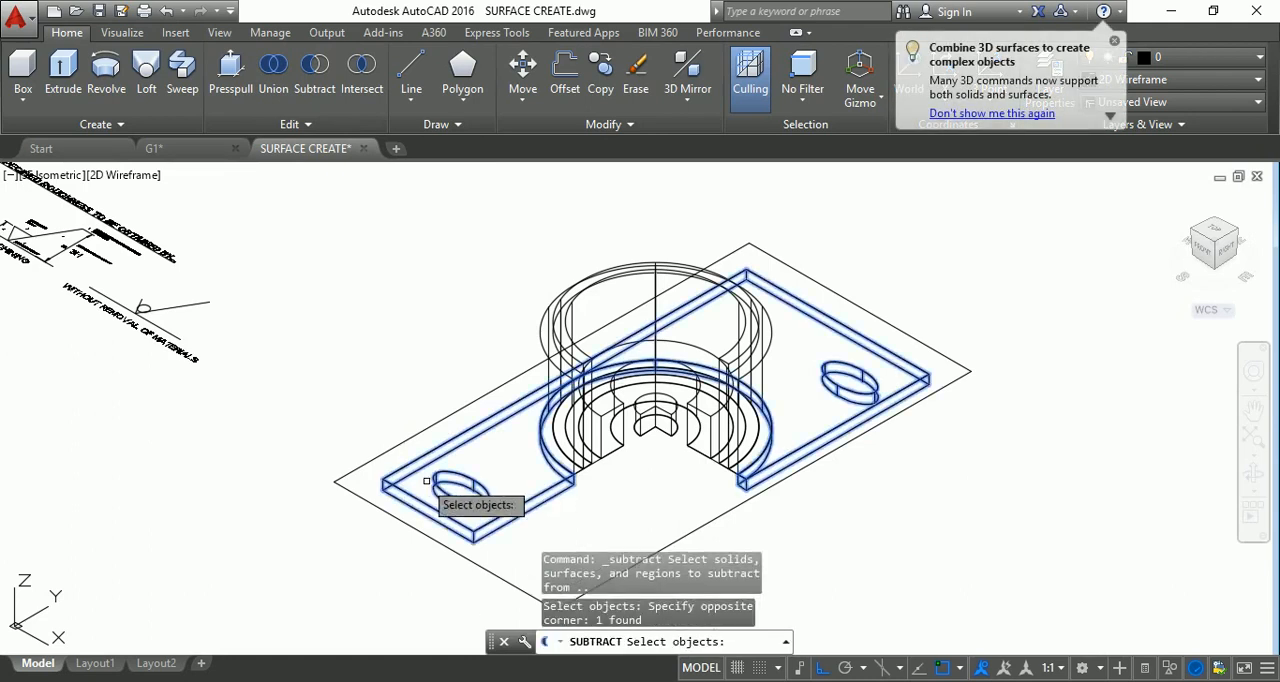
left_click(468, 495)
left_click(468, 495)
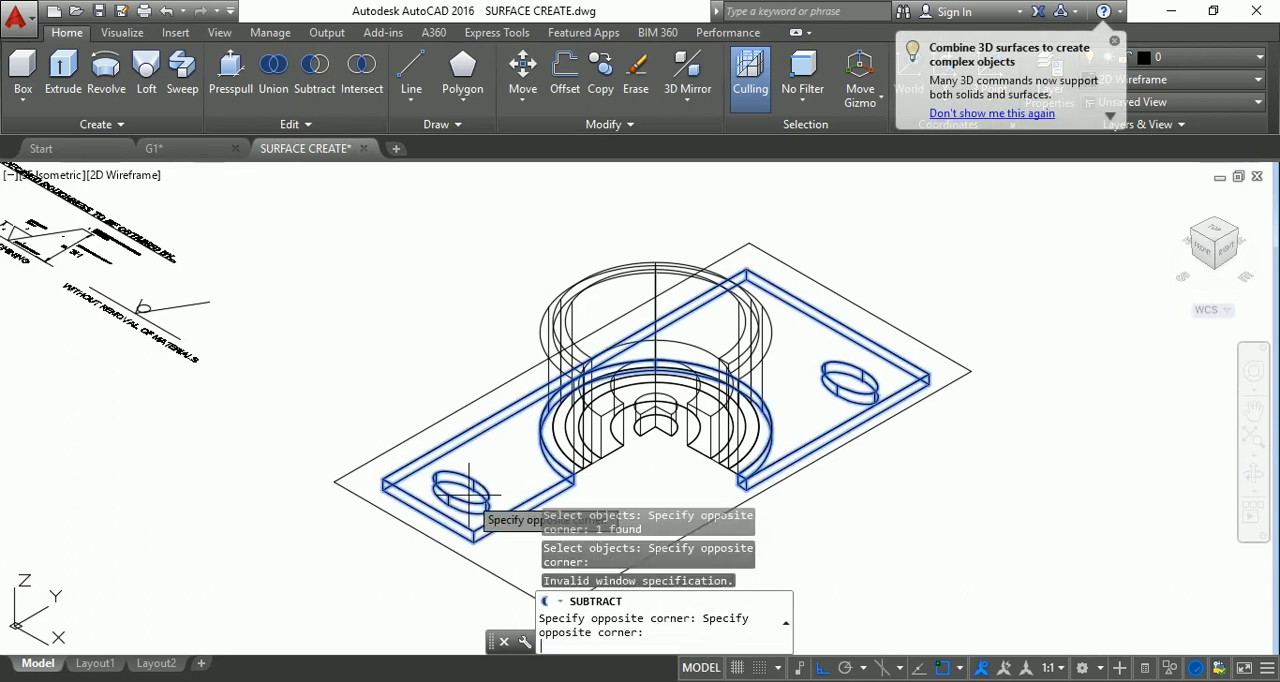
key("Escape")
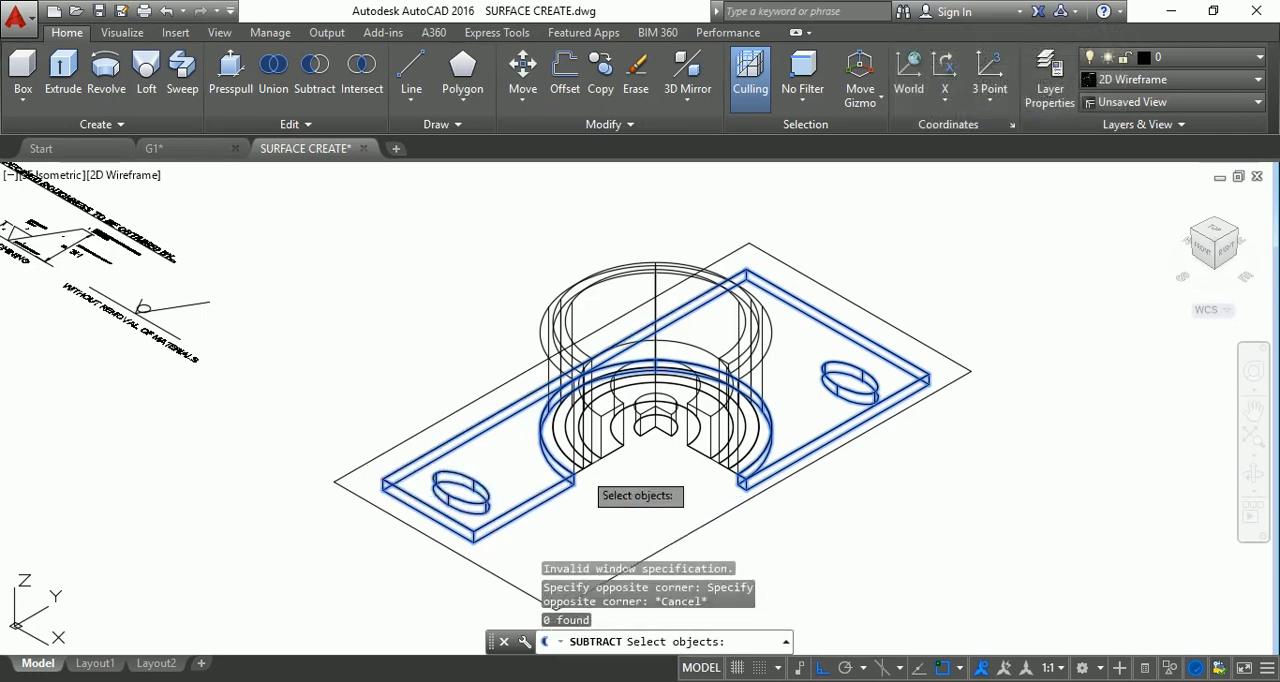
key("Escape")
key("Escape")
key("Escape")
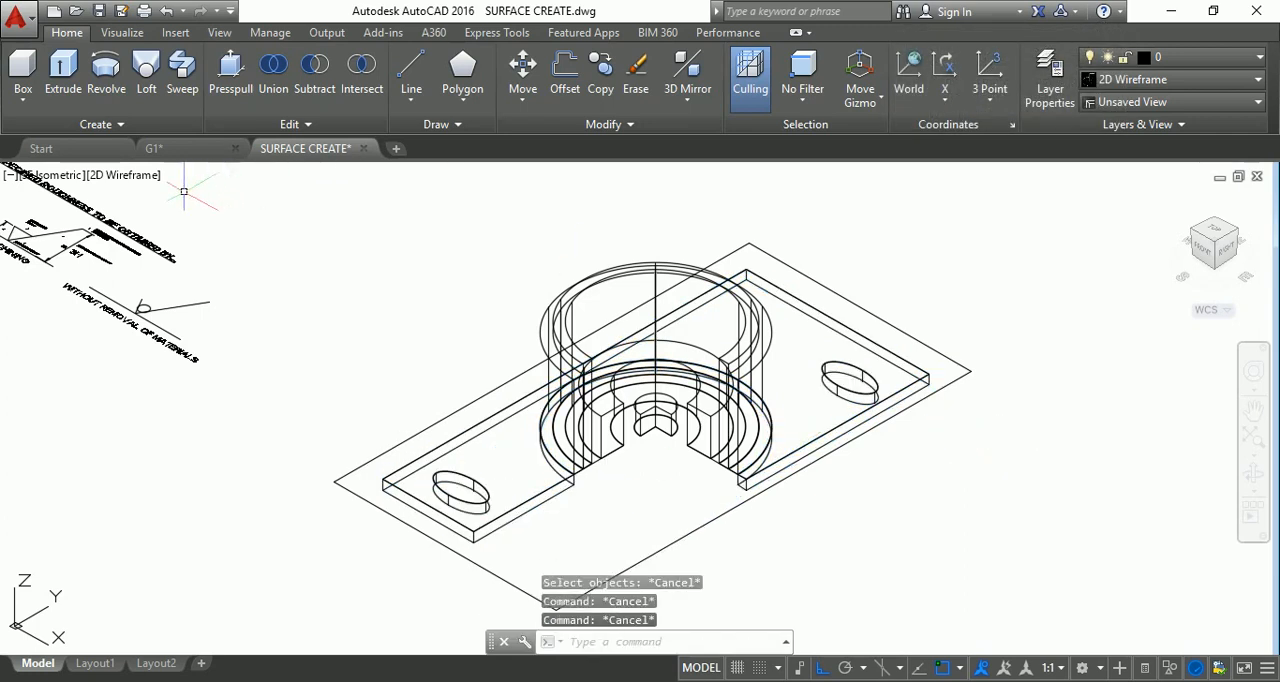
Apply the Realistic visual style and orbit the model to examine the plate with its oval holes.
left_click(122, 177)
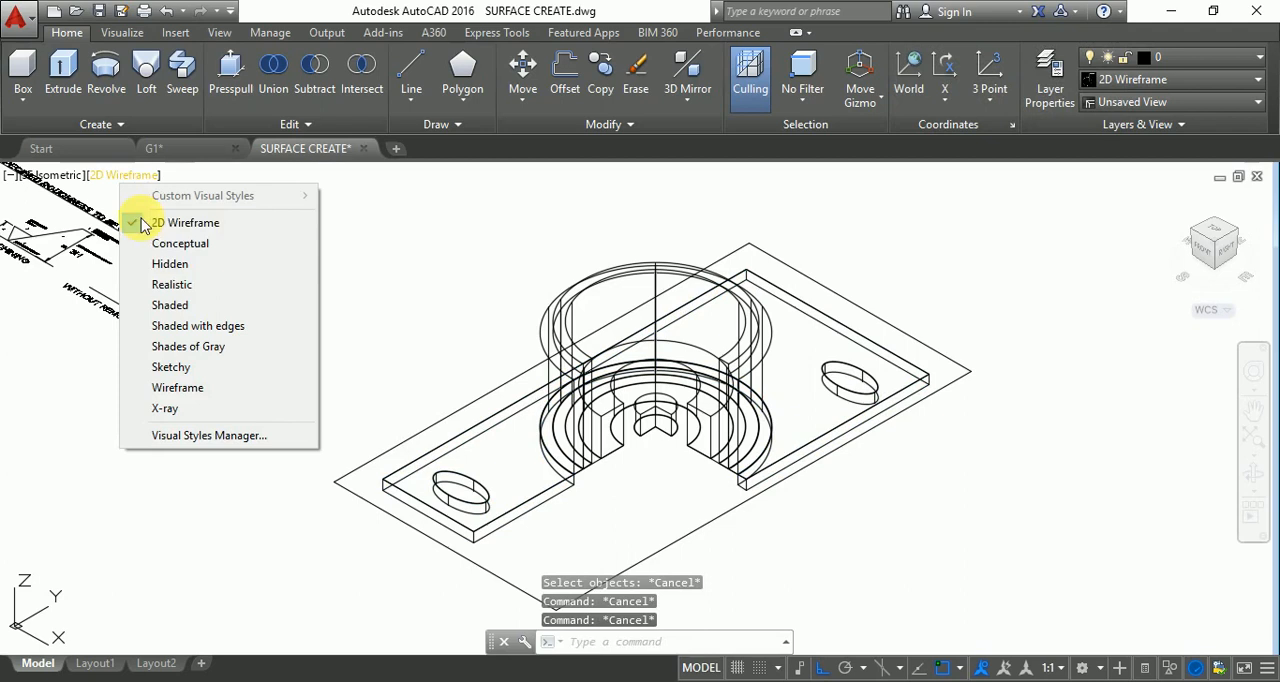
left_click(177, 288)
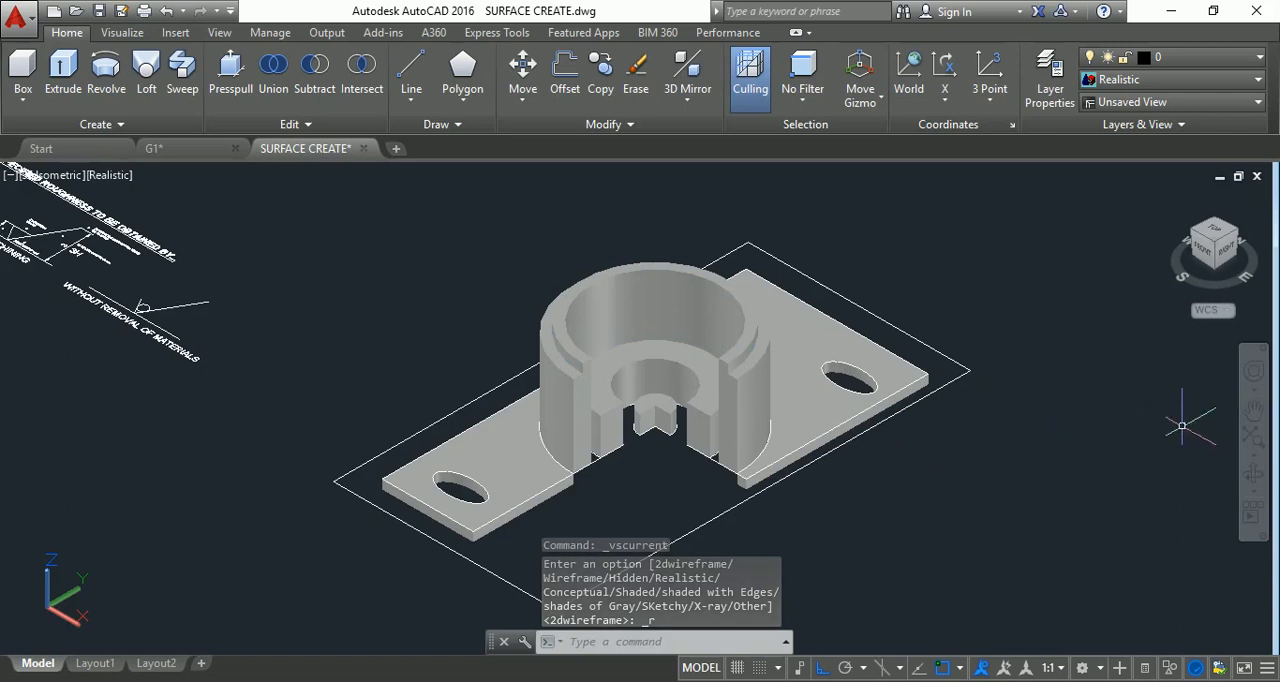
left_click(1252, 474)
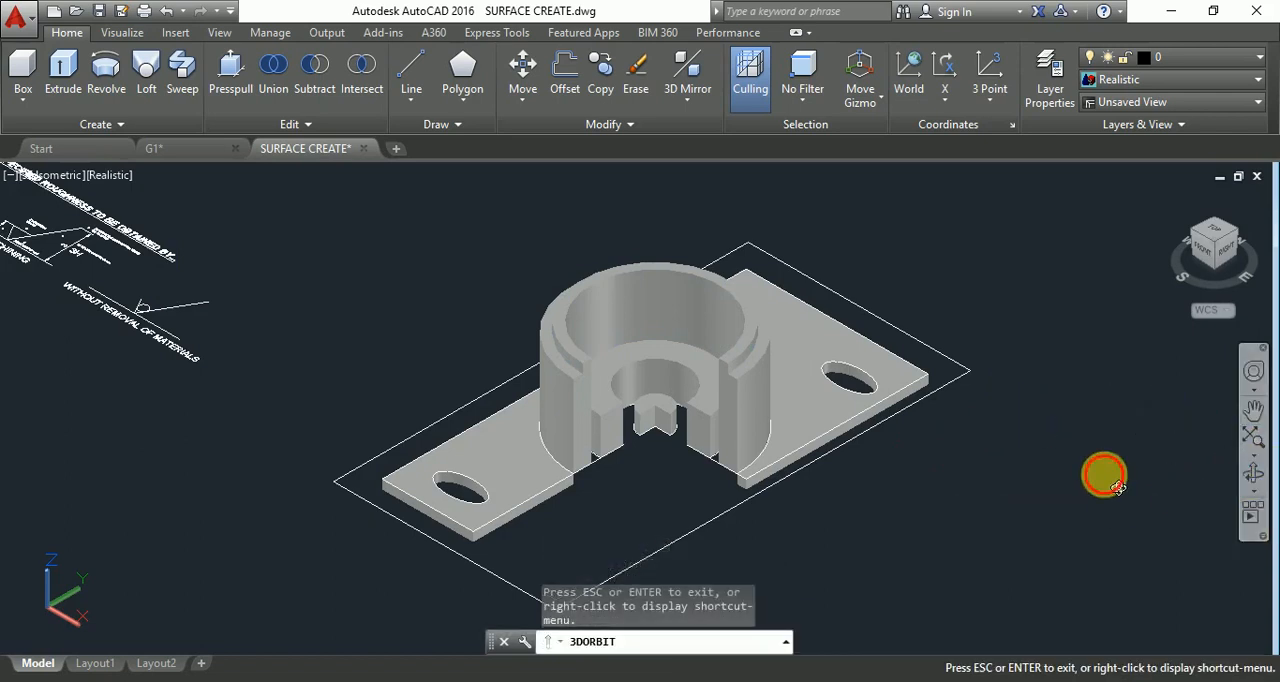
left_click_drag(1117, 487, 950, 474)
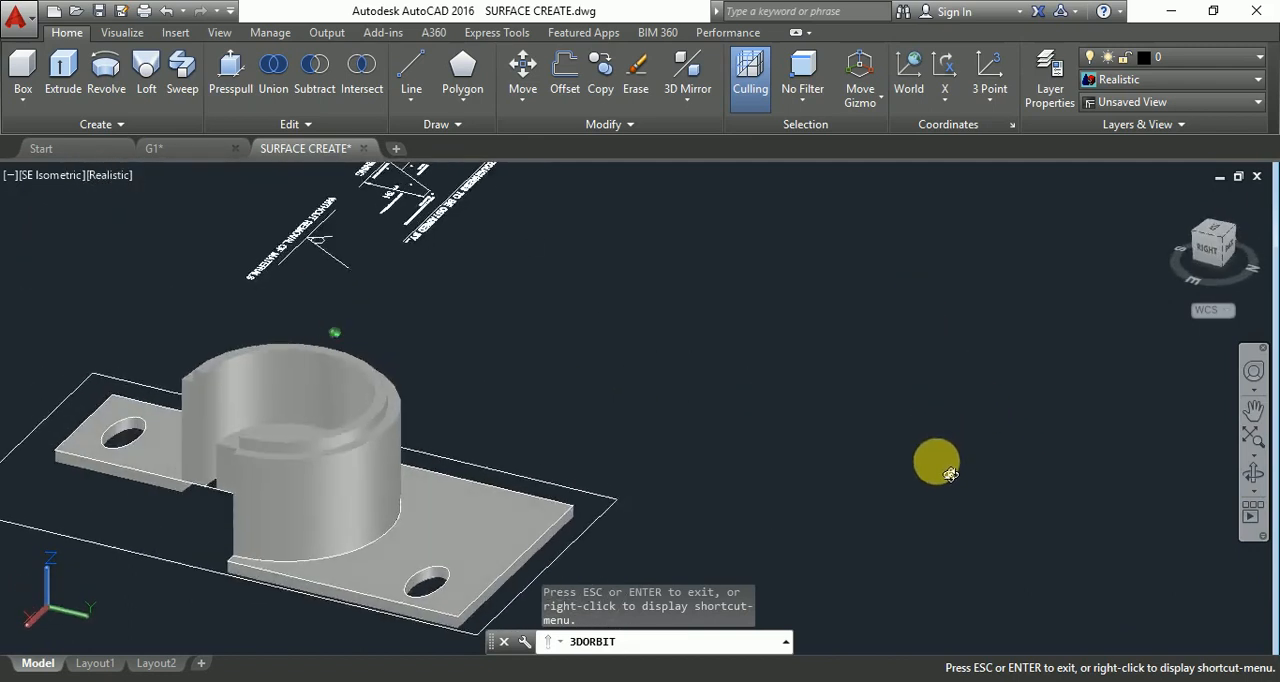
Orbit and zoom the realistic model to examine the oval holes, the plate and the stepped cylinder.
scroll(63, 440, "up", 10)
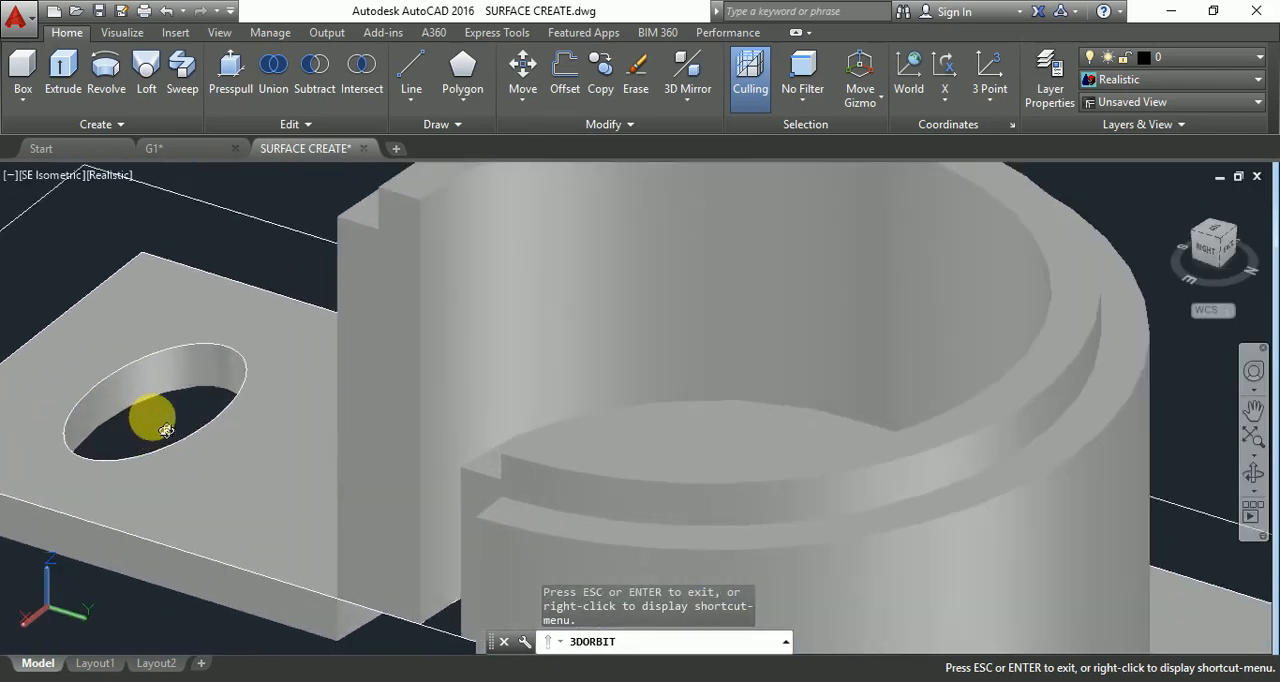
scroll(165, 430, "down", 10)
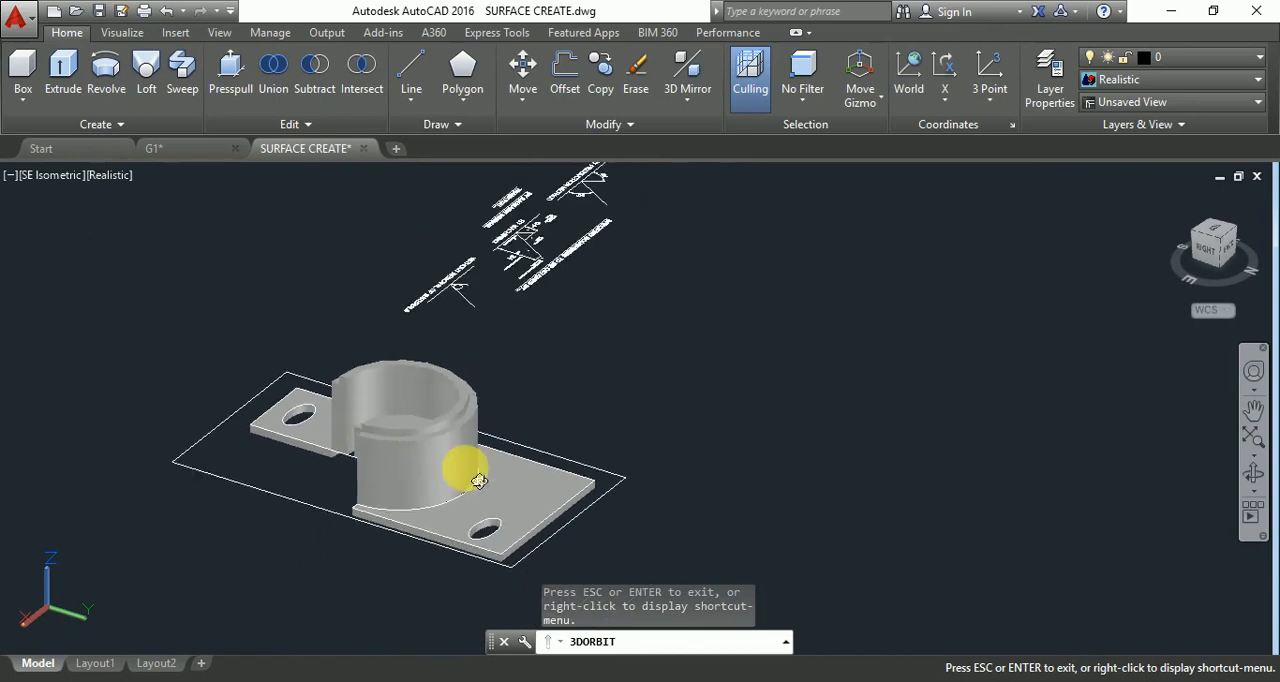
left_click_drag(479, 481, 370, 456)
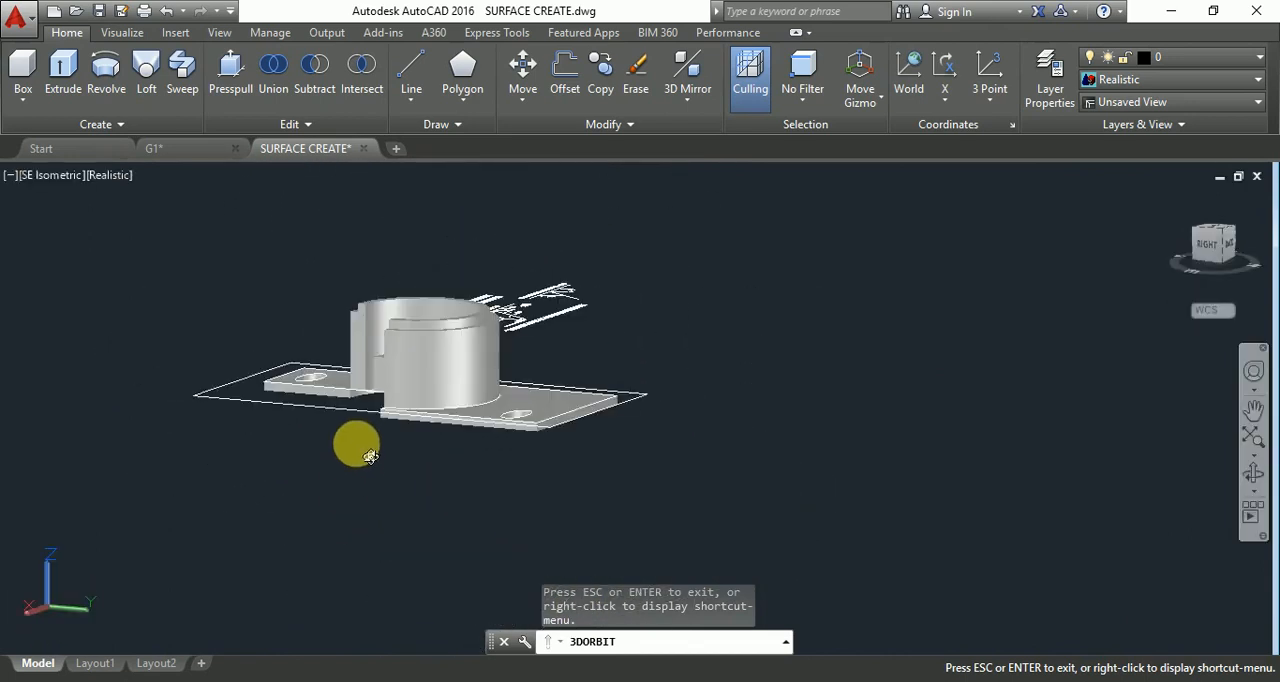
scroll(400, 366, "up", 8)
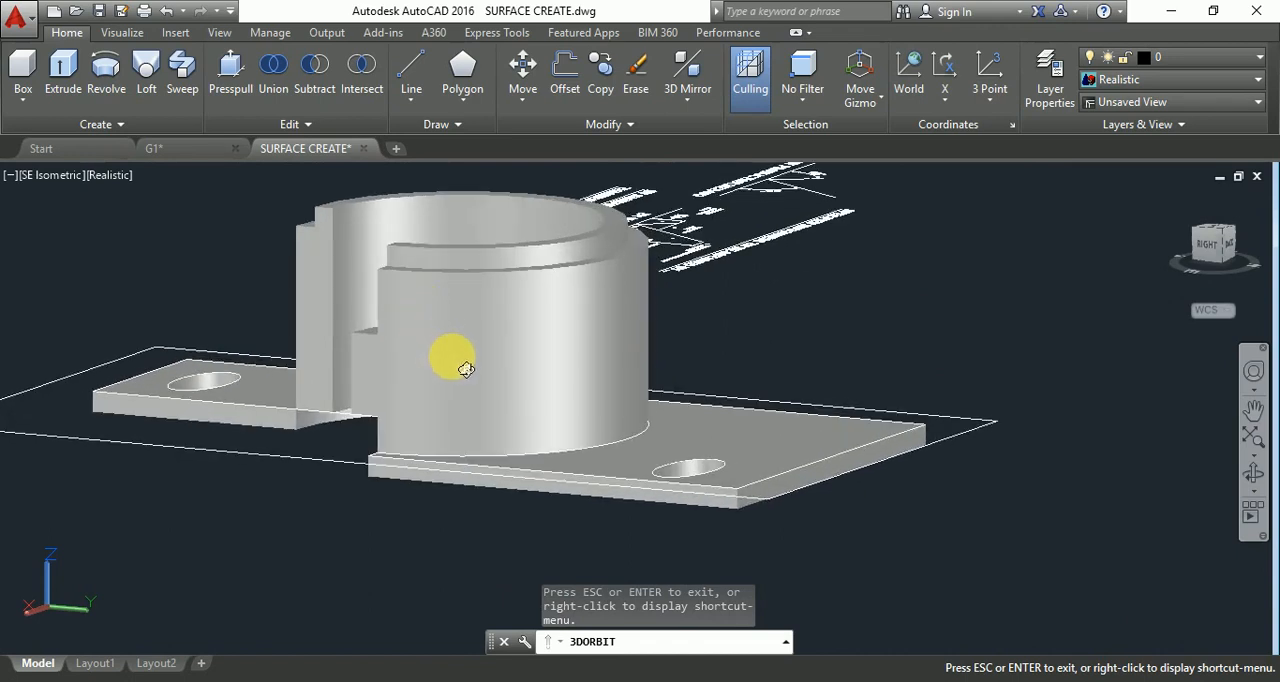
key("Escape")
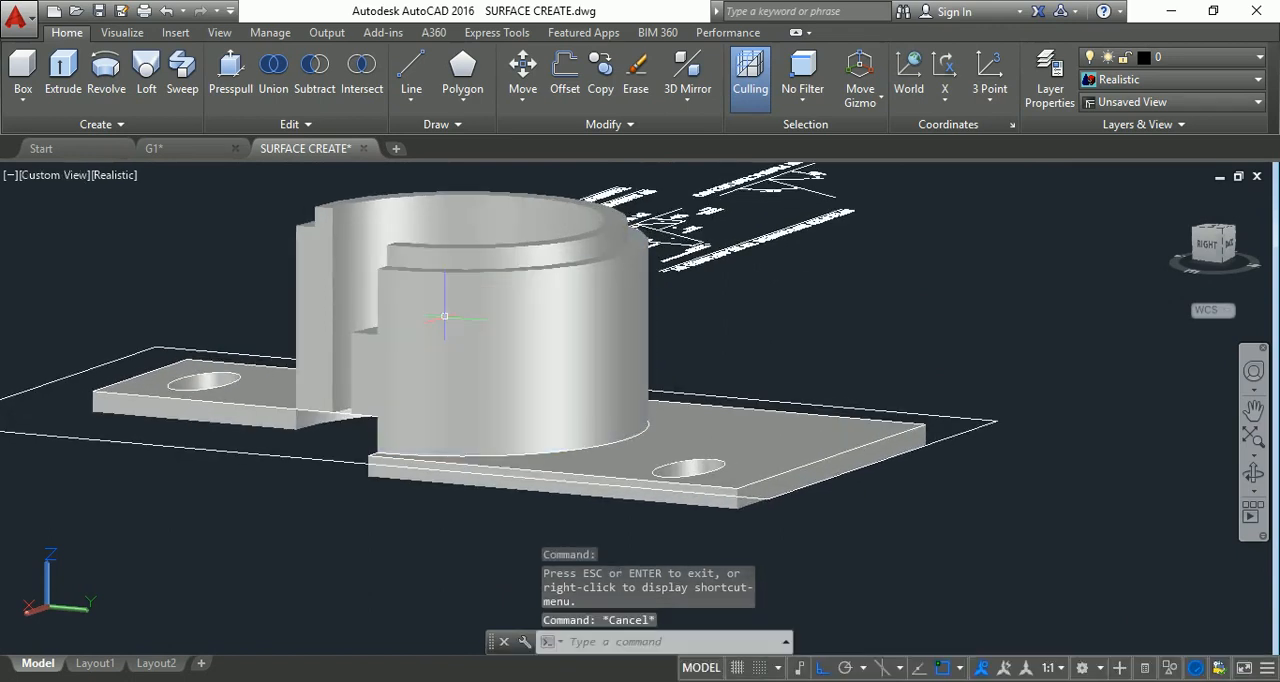
key("Escape")
key("Escape")
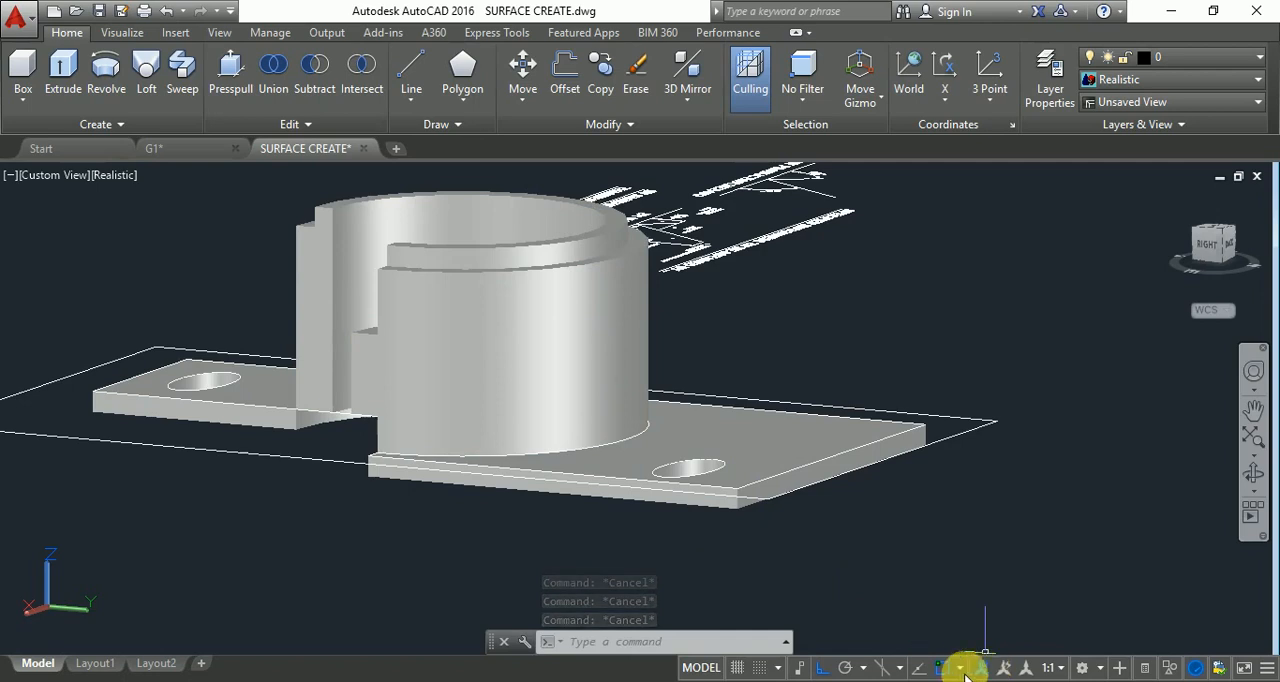
Try isometric drafting on isoplane Right and switch back to orthographic drafting.
left_click(899, 670)
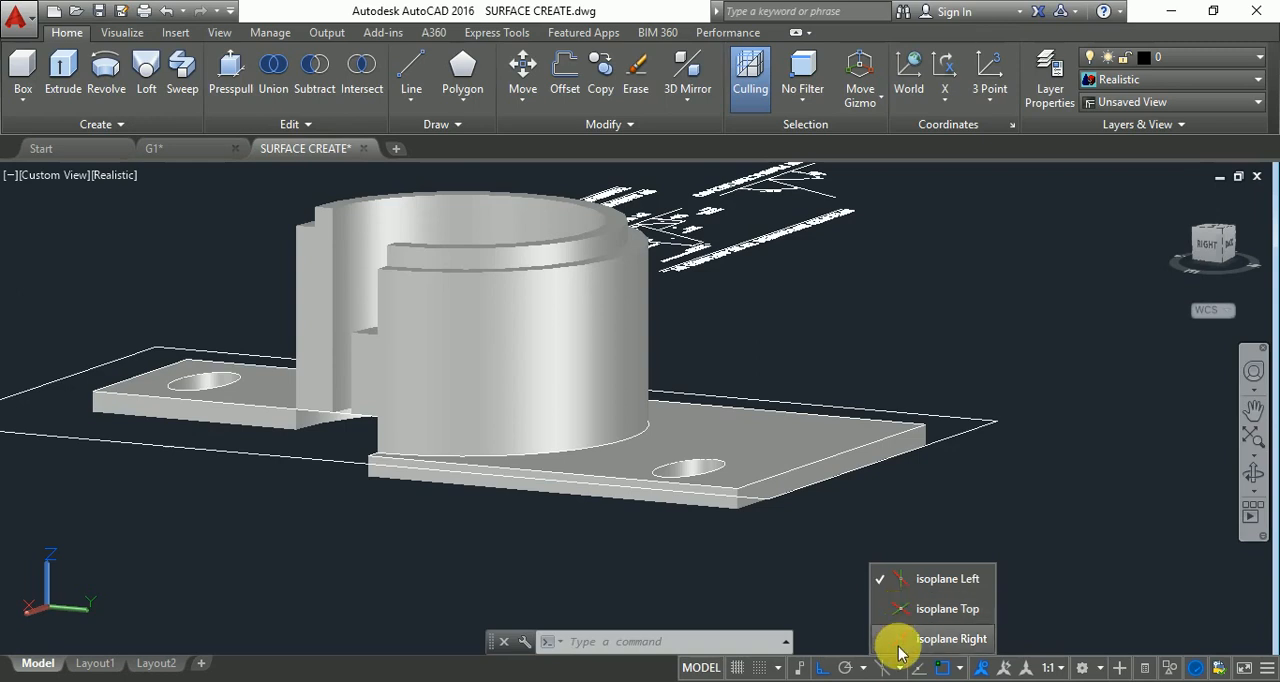
left_click(900, 641)
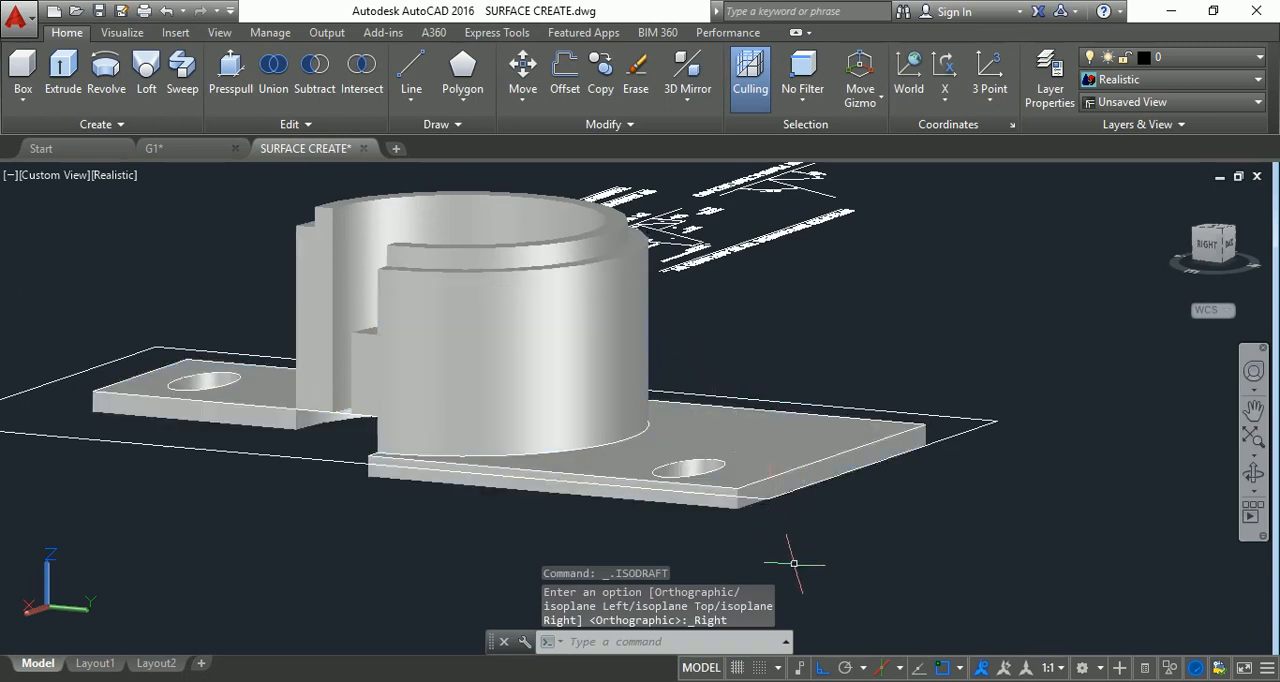
left_click(921, 667)
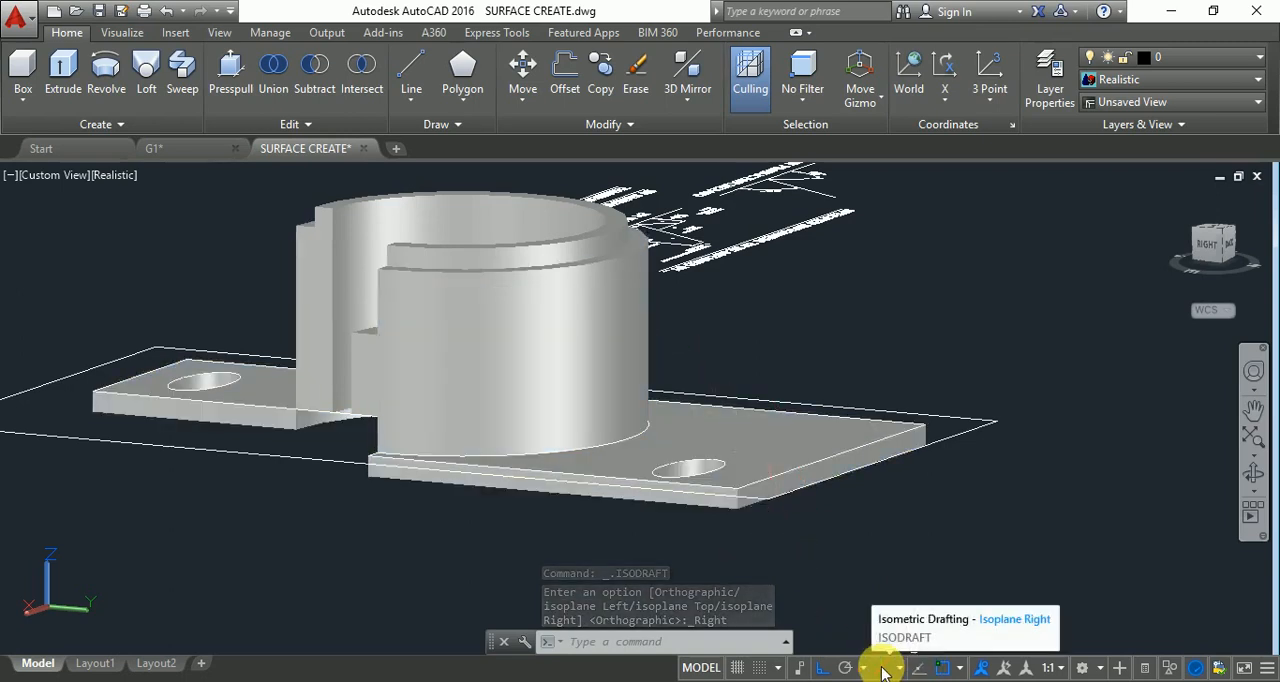
left_click(884, 670)
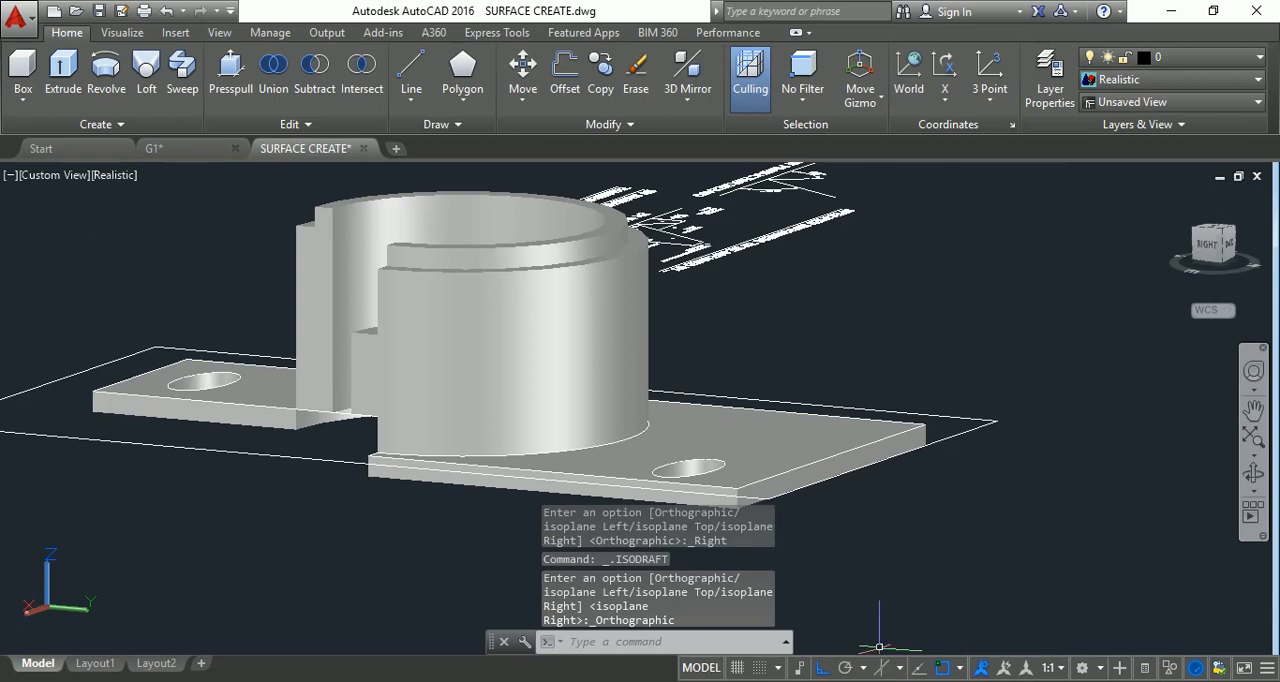
left_click(881, 670)
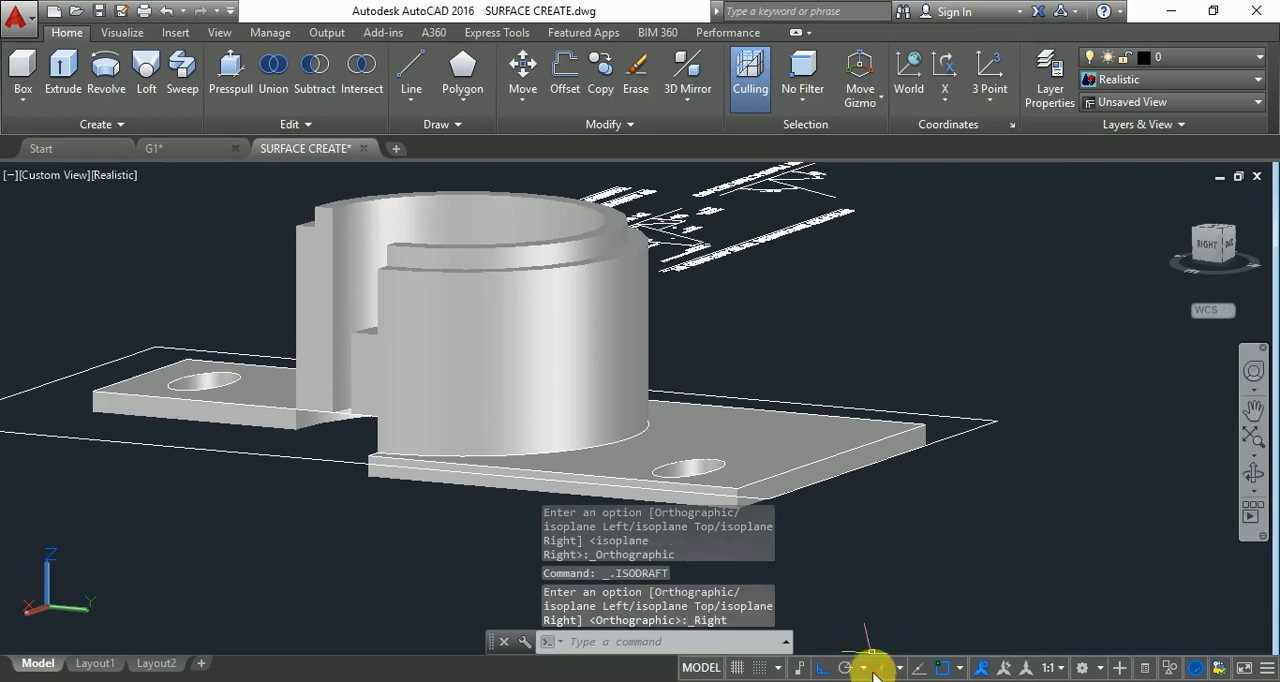
left_click(880, 670)
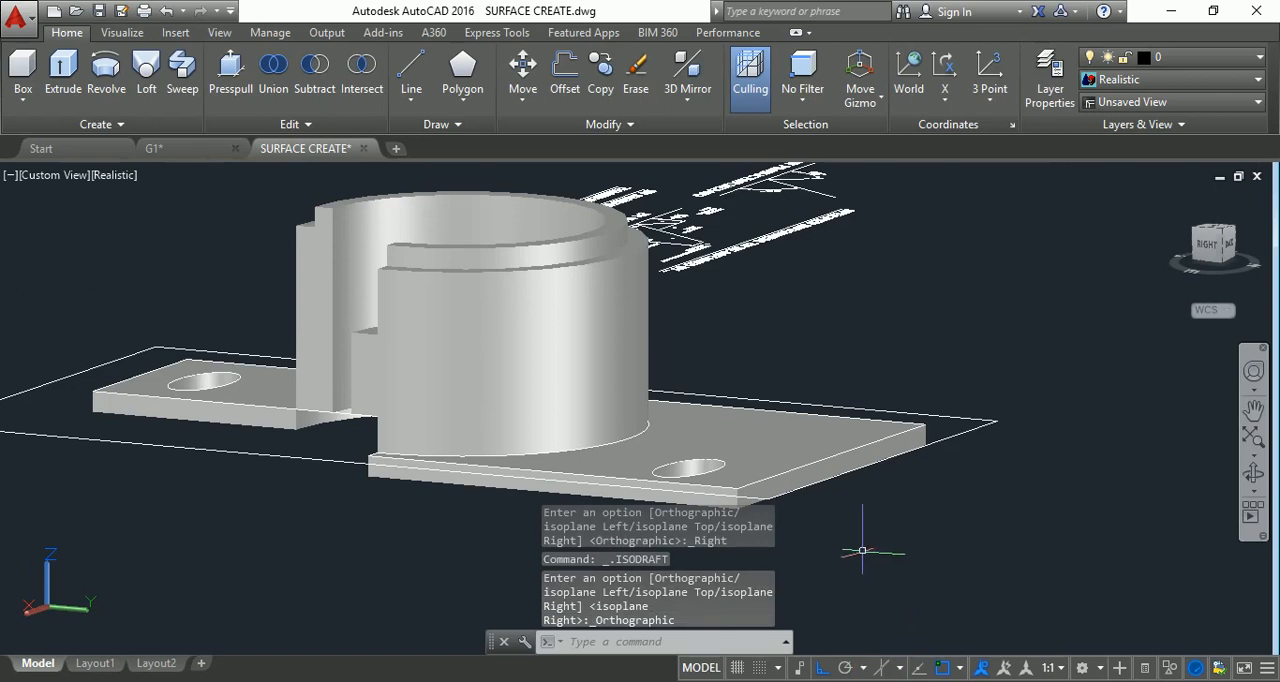
left_click(501, 347)
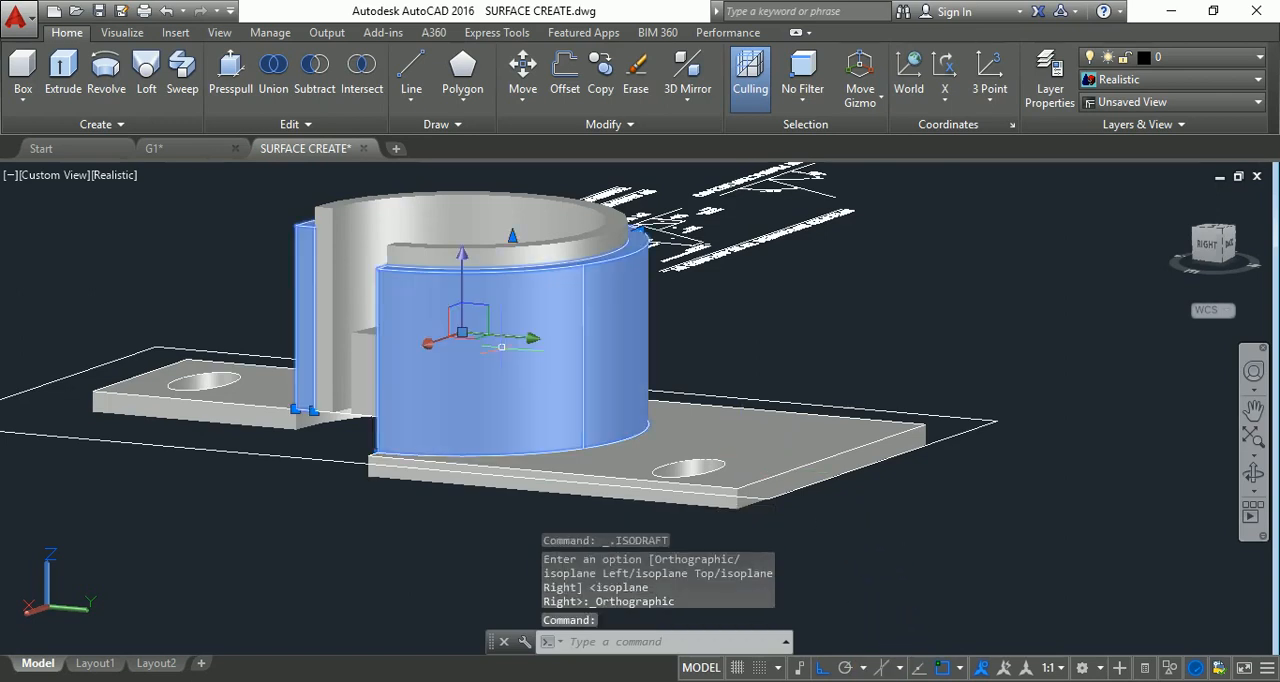
key("Escape")
key("Escape")
key("Escape")
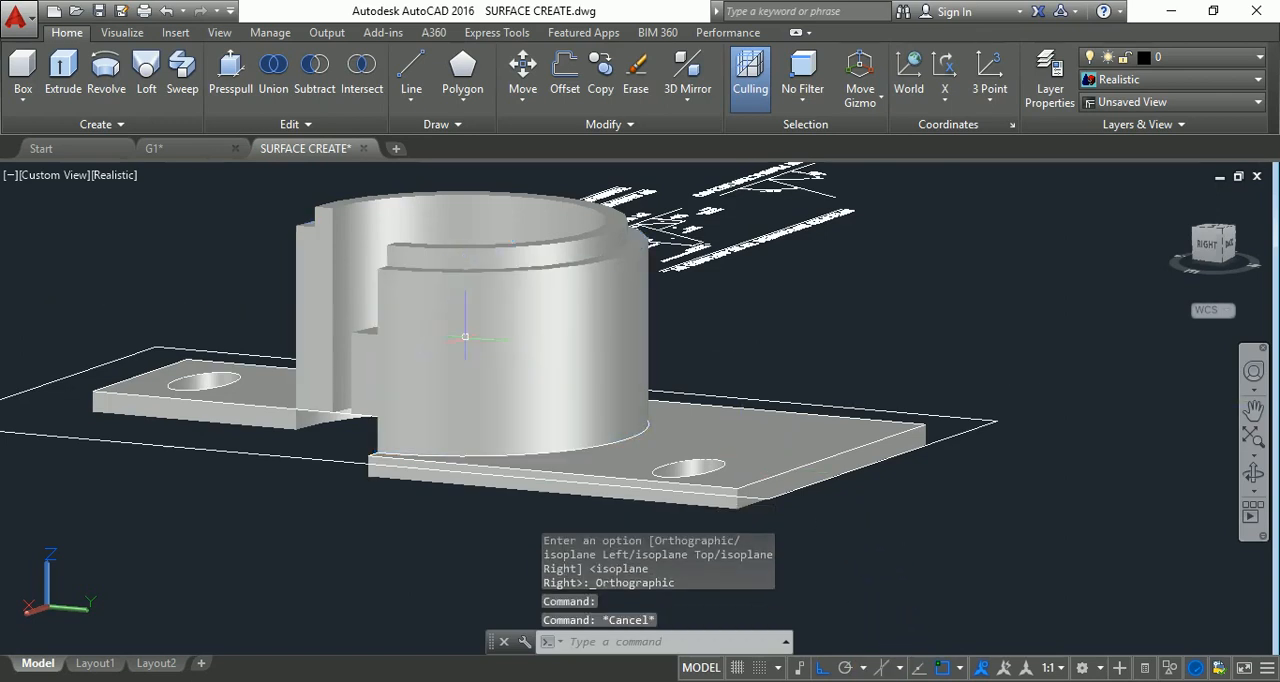
Change the visual style of the model to 2D Wireframe.
scroll(470, 317, "up", 2)
scroll(470, 316, "up", 1)
scroll(457, 317, "down", 2)
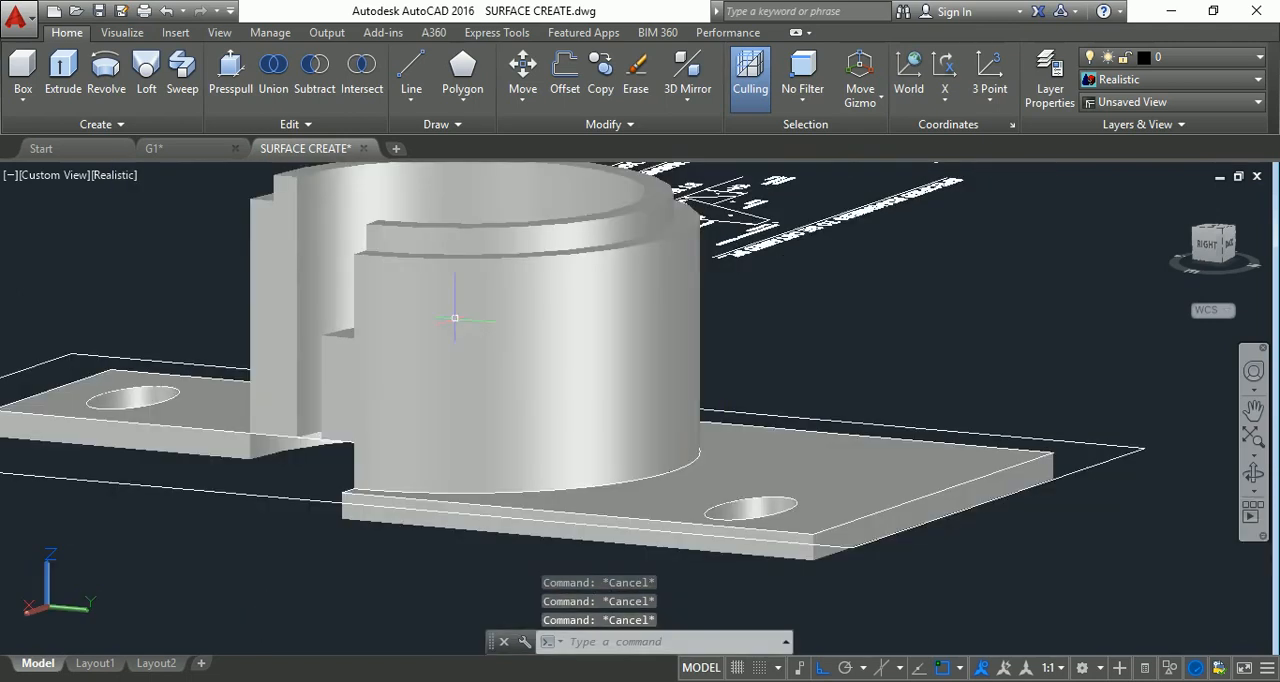
left_click(107, 180)
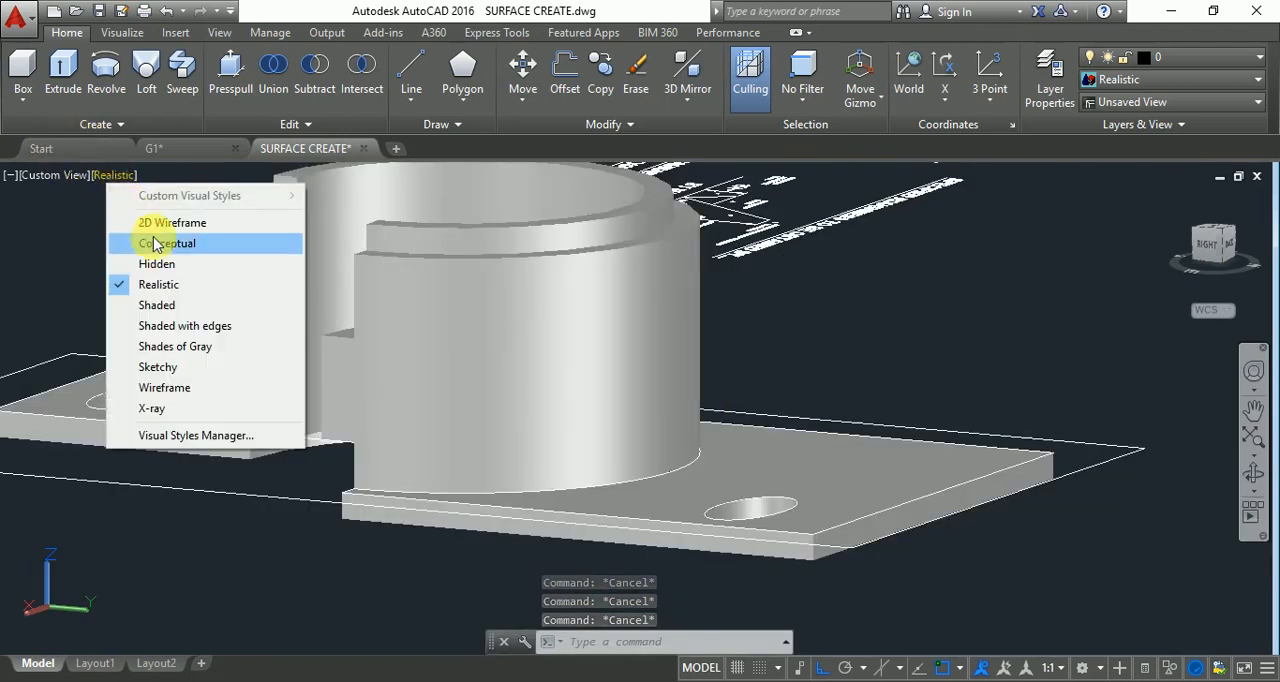
left_click(153, 226)
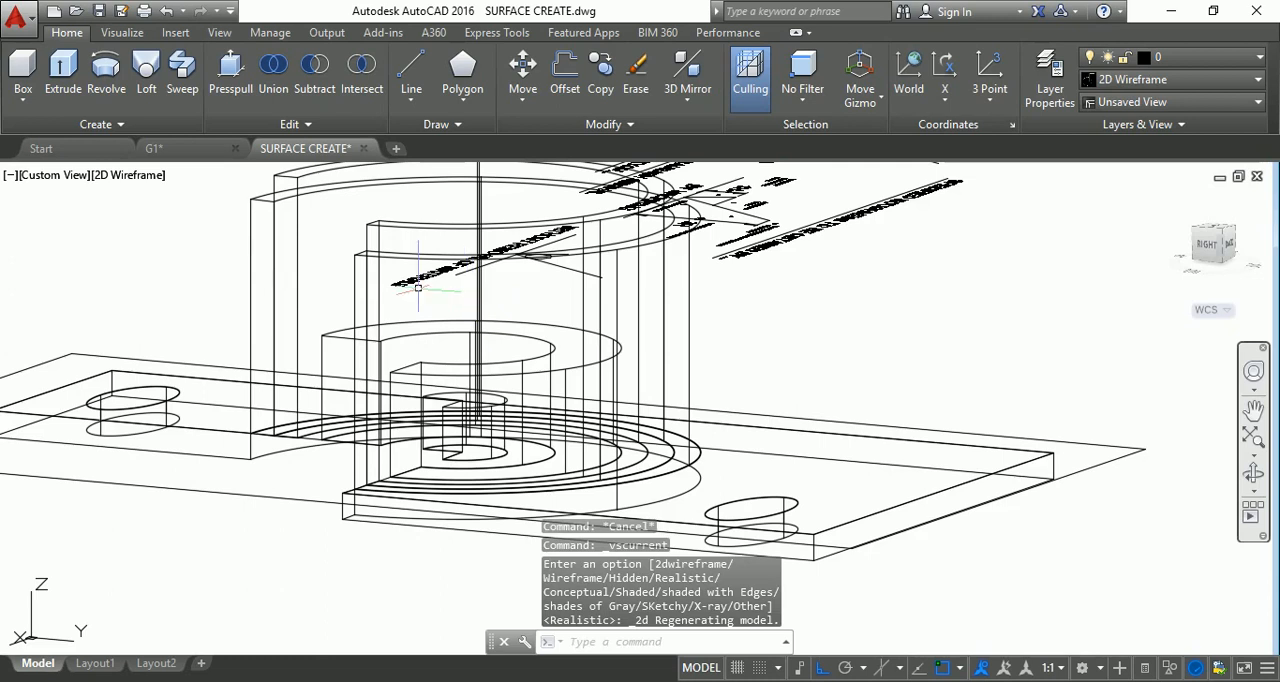
Try to draw a circle on the cylinder's upright wall with isometric drafting off.
scroll(418, 288, "up", 1)
key("Escape")
key("Escape")
key("Return")
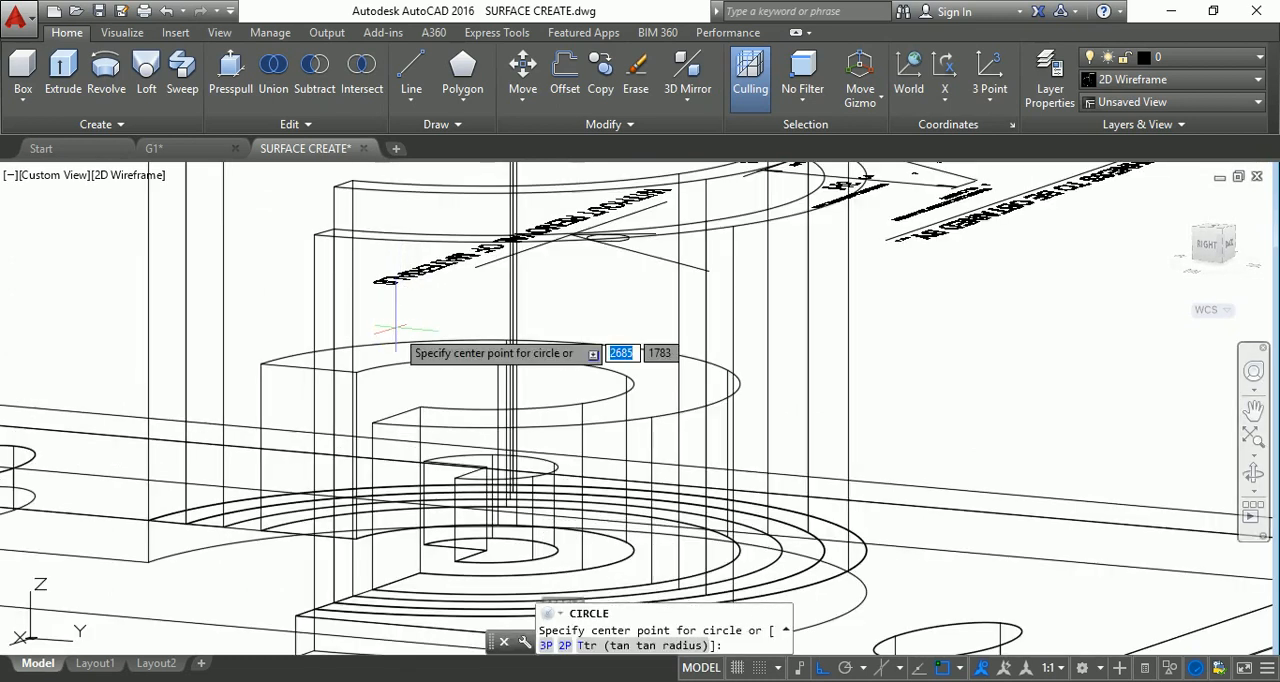
left_click(417, 316)
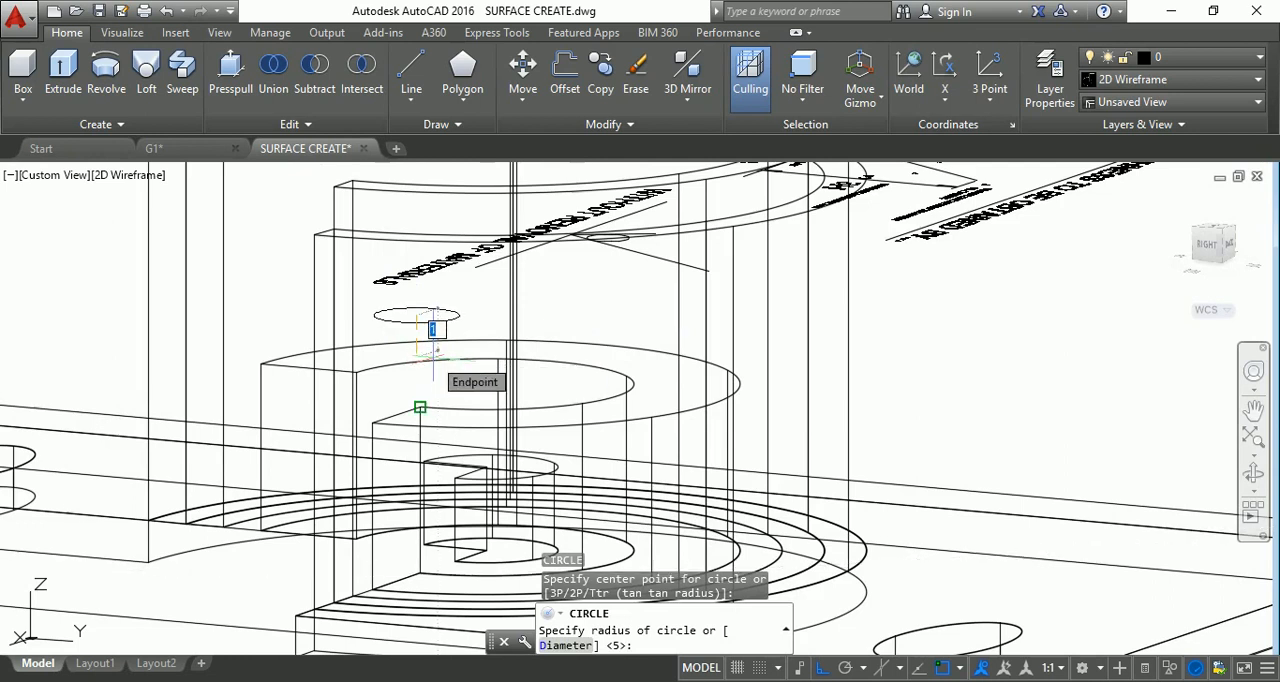
key("Escape")
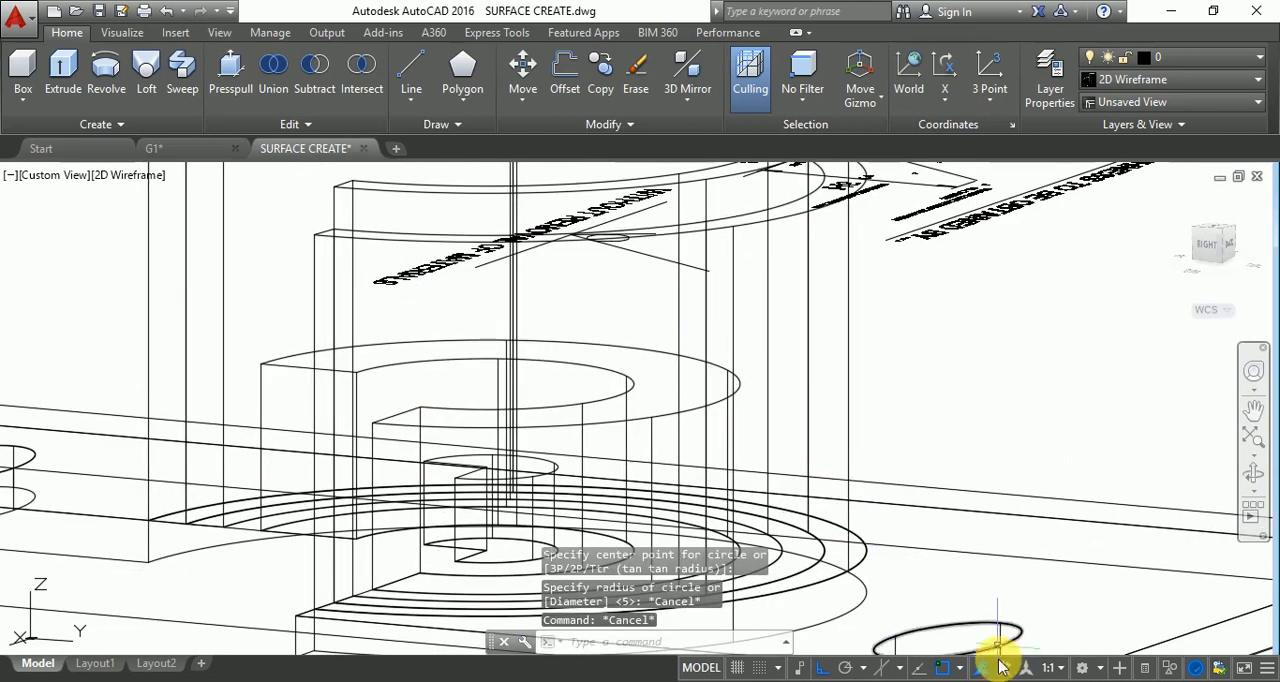
Set isometric drafting to isoplane Top and try to draw a circle on the cylinder's upright wall.
left_click(901, 669)
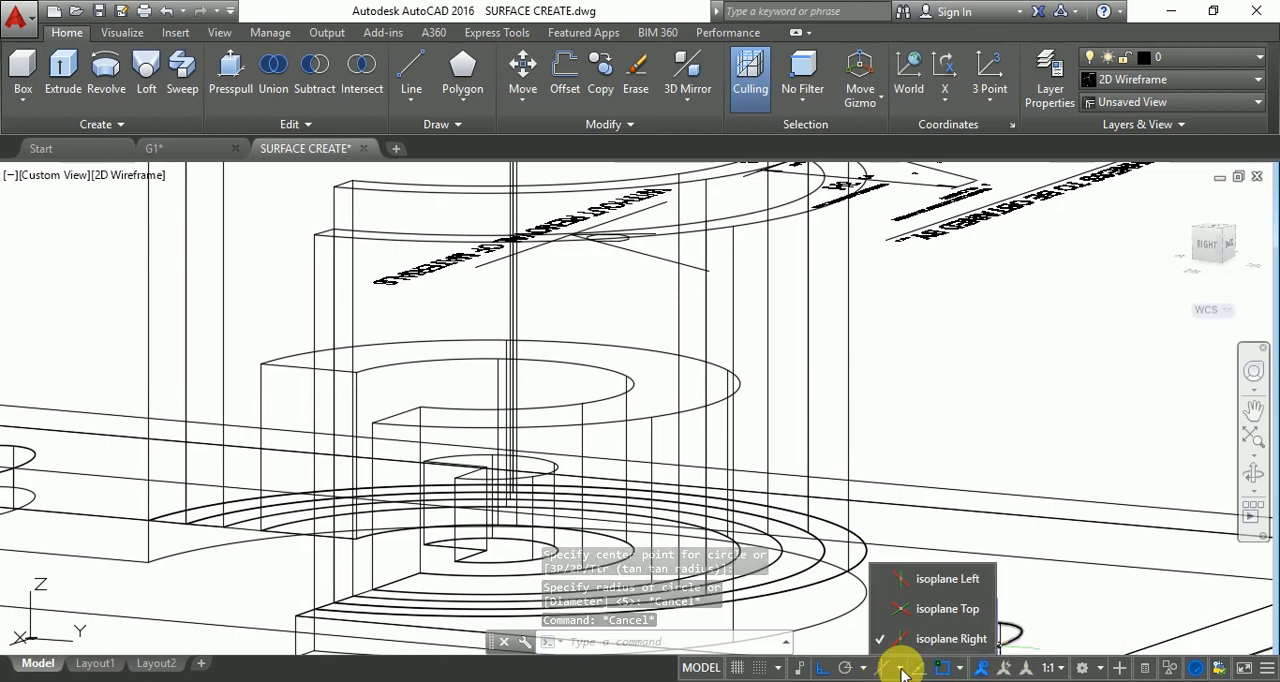
left_click(892, 609)
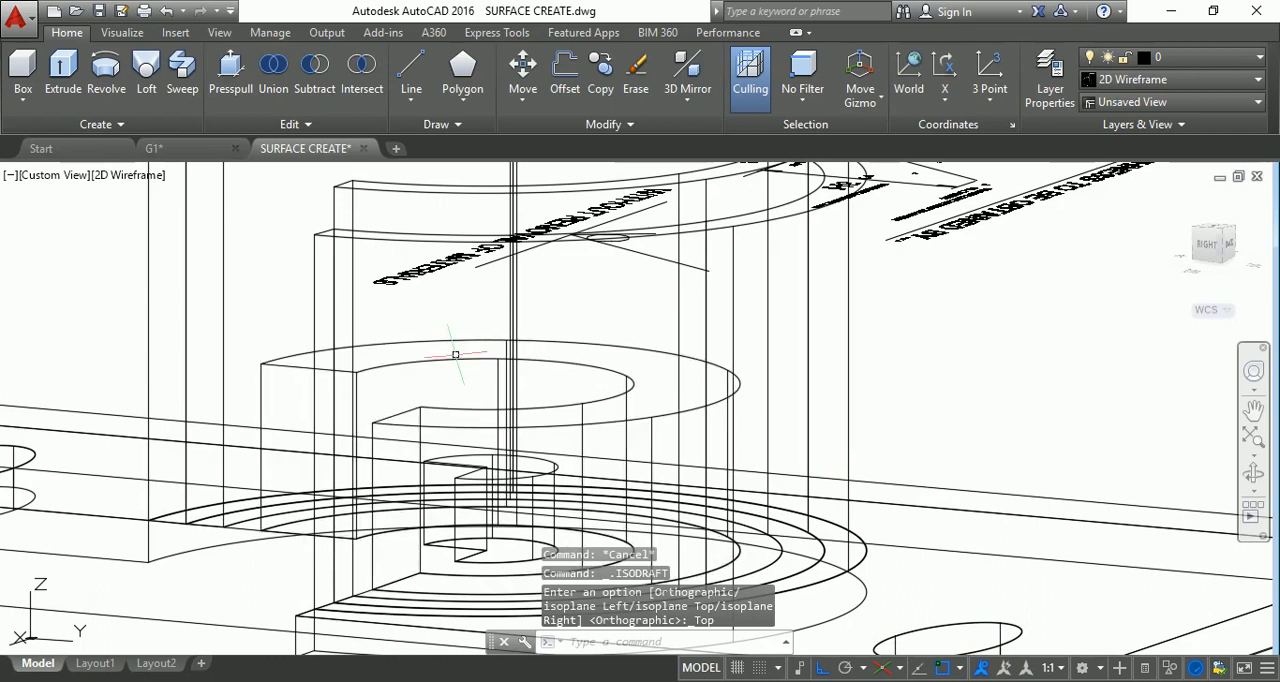
type("c")
key("Return")
left_click(428, 318)
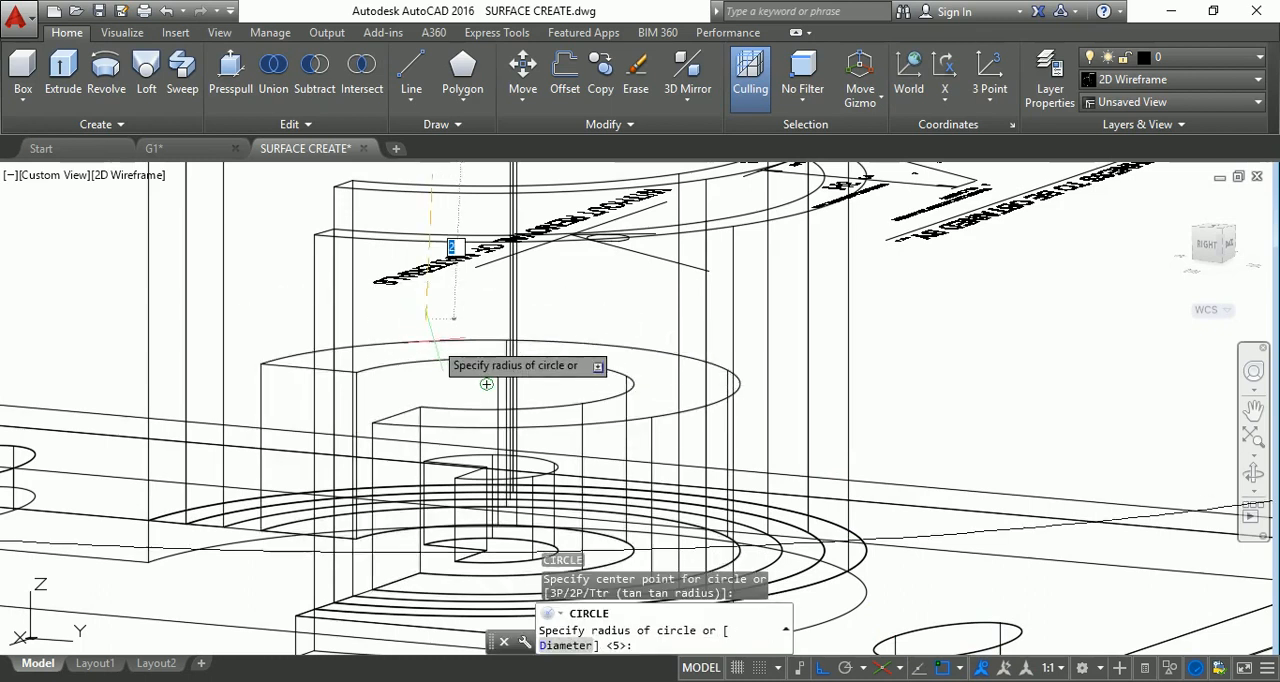
key("Escape")
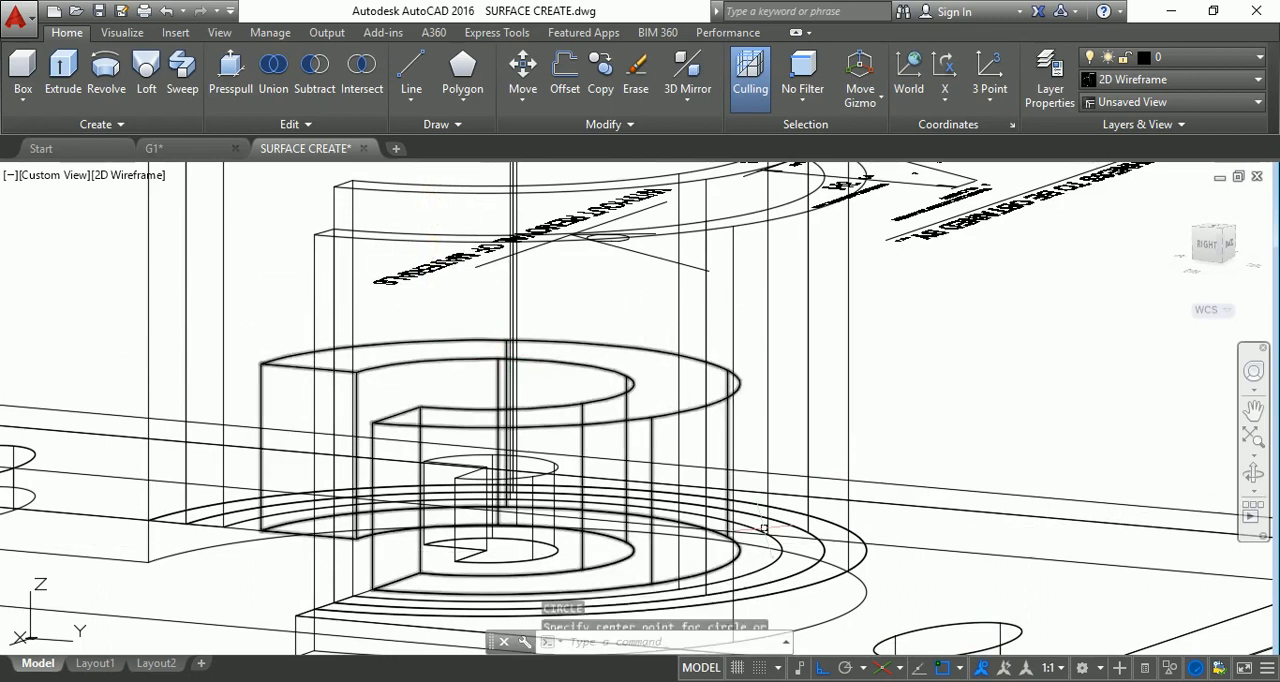
Toggle isometric drafting off and on, and set the drafting plane to isoplane Left.
left_click(888, 668)
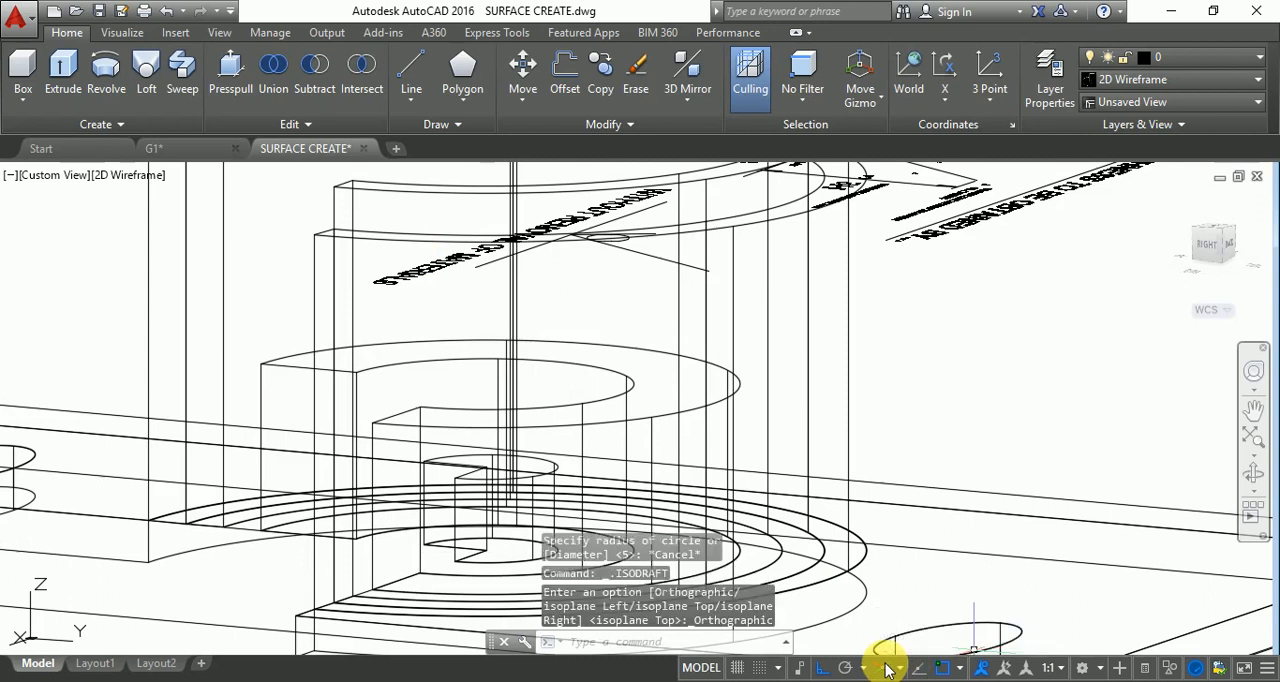
left_click(886, 668)
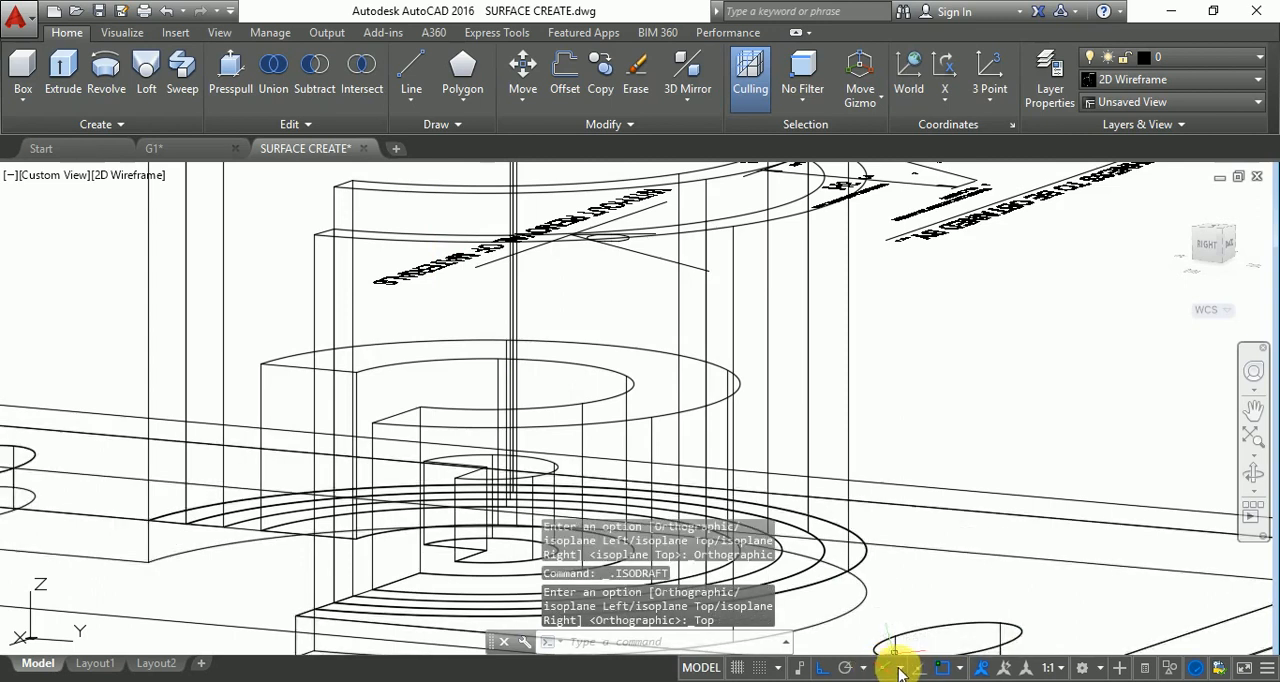
left_click(899, 669)
left_click(886, 578)
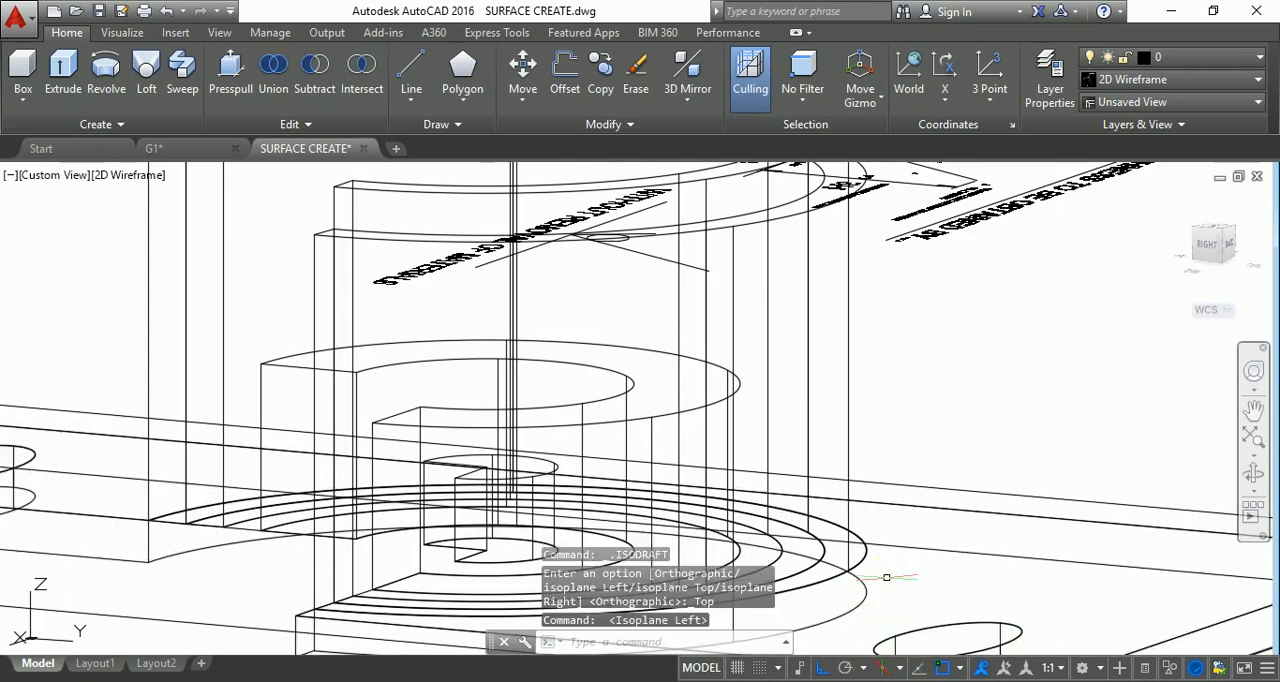
Try to draw a circle on the cylinder's upright wall with isoplane Left active.
key("Return")
left_click(398, 320)
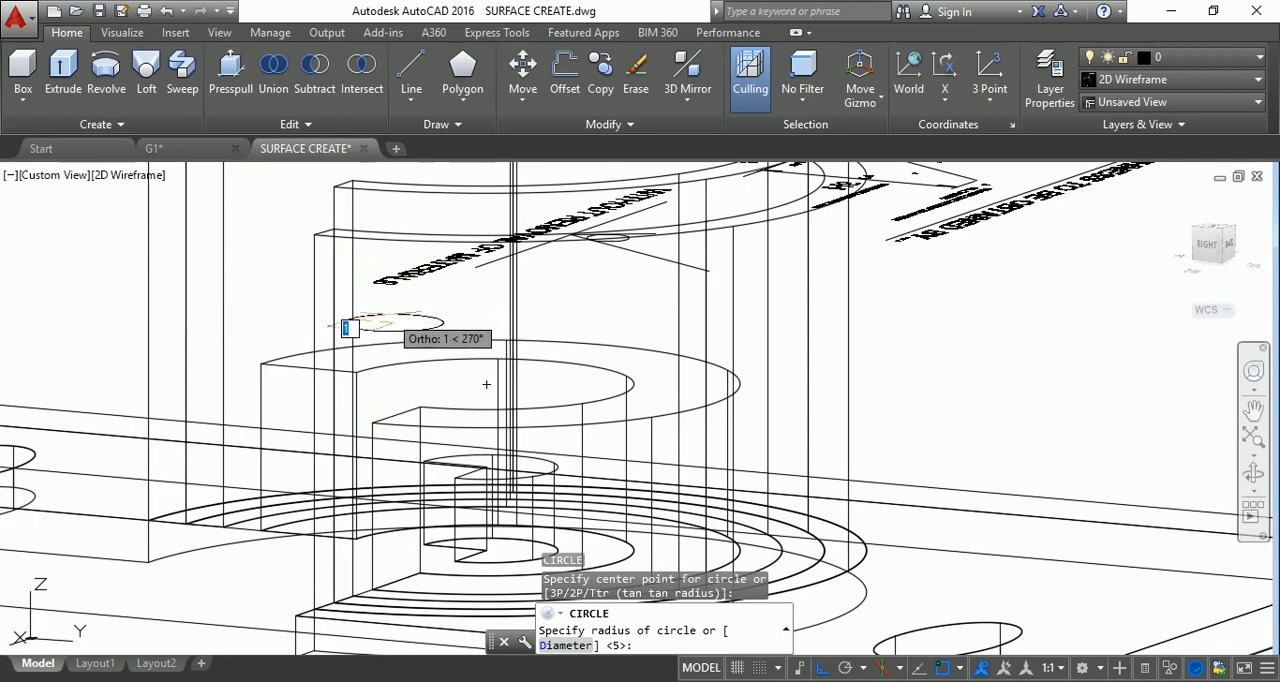
key("Escape")
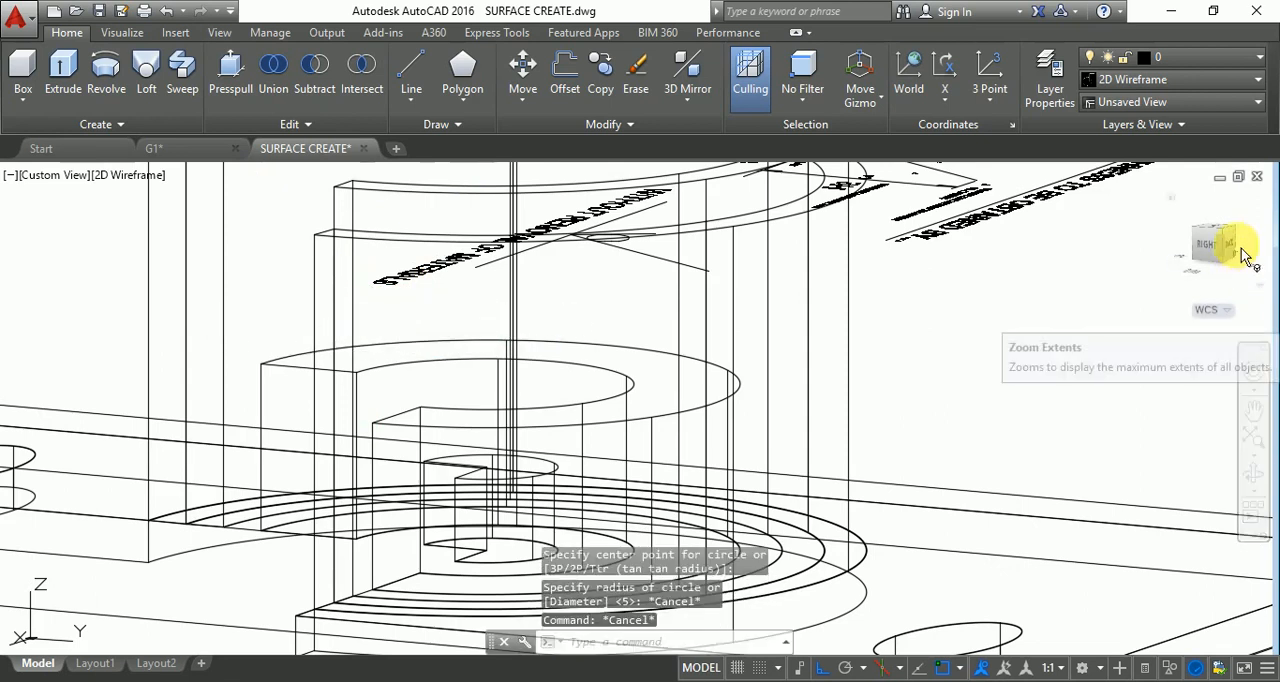
Switch to the Right view and try to draw an ellipse with a vertical first axis on the cylinder's side.
left_click(1207, 248)
scroll(640, 410, "up", 4)
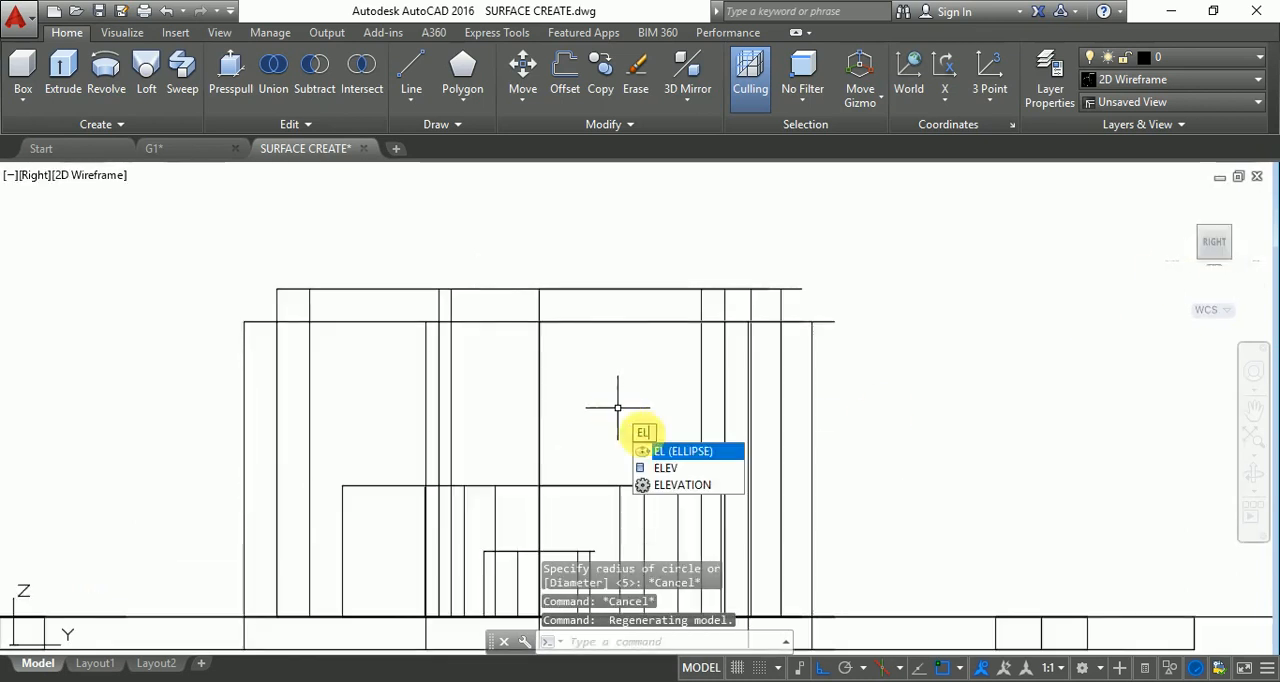
key("Return")
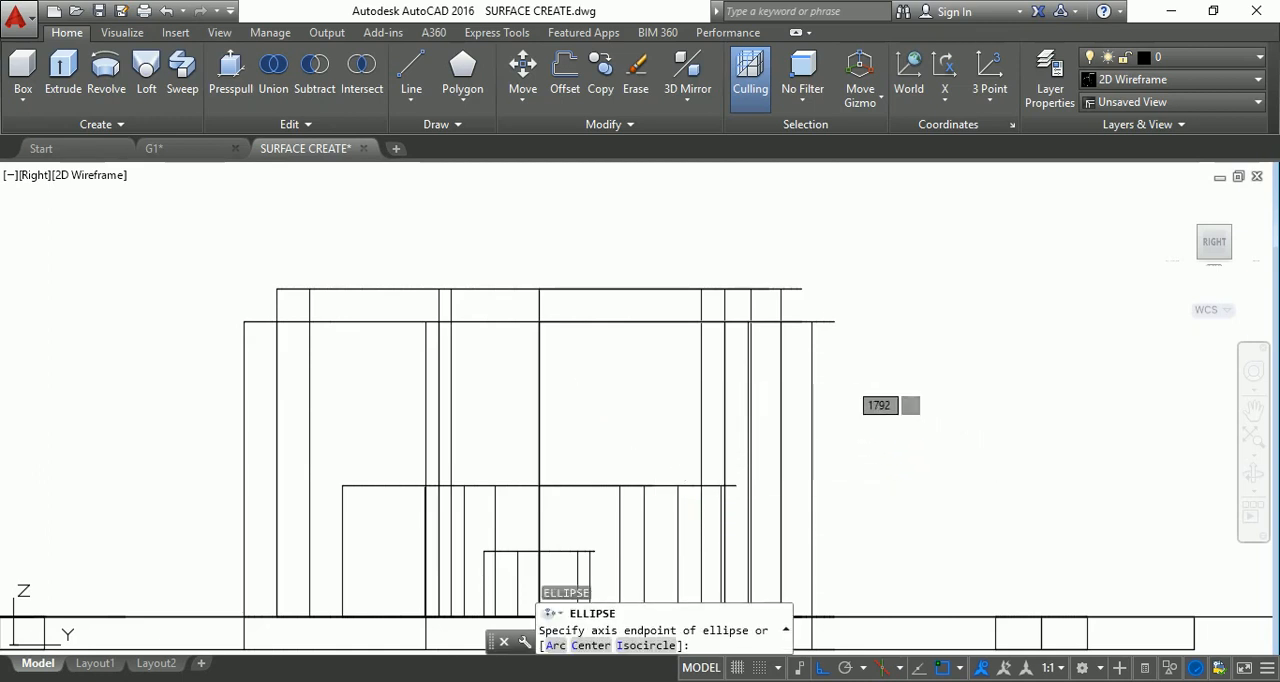
left_click(605, 403)
left_click(608, 349)
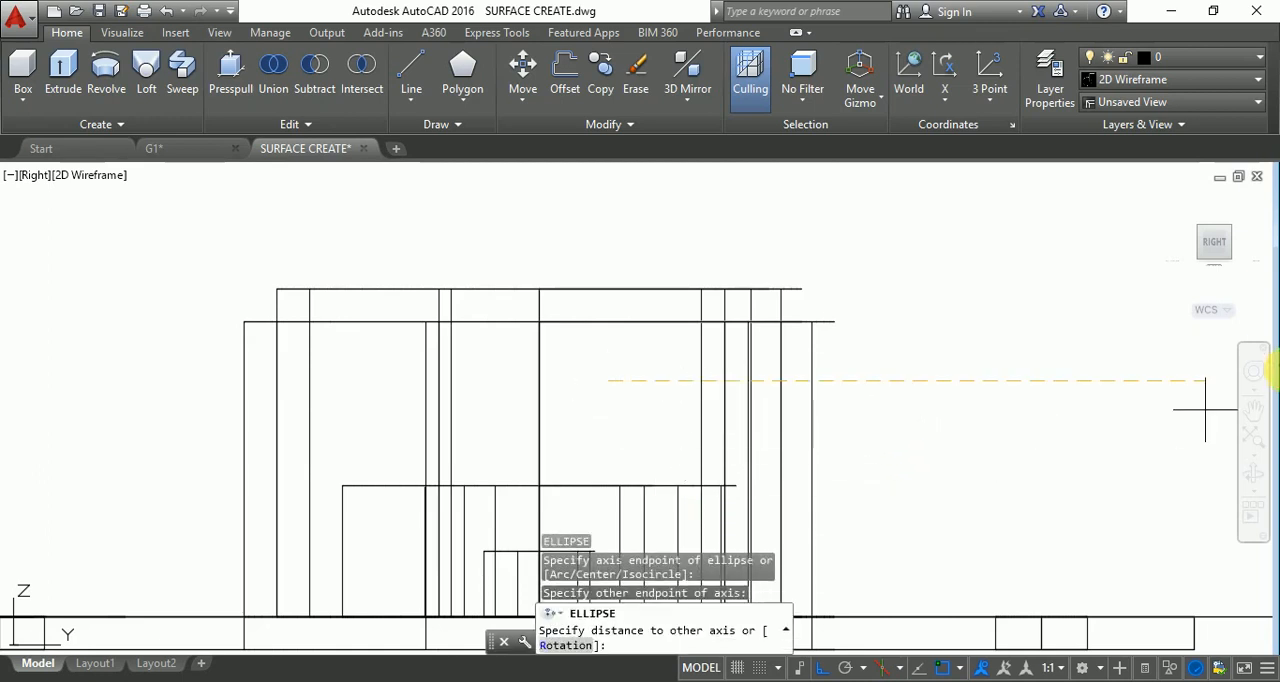
key("Escape")
key("Escape")
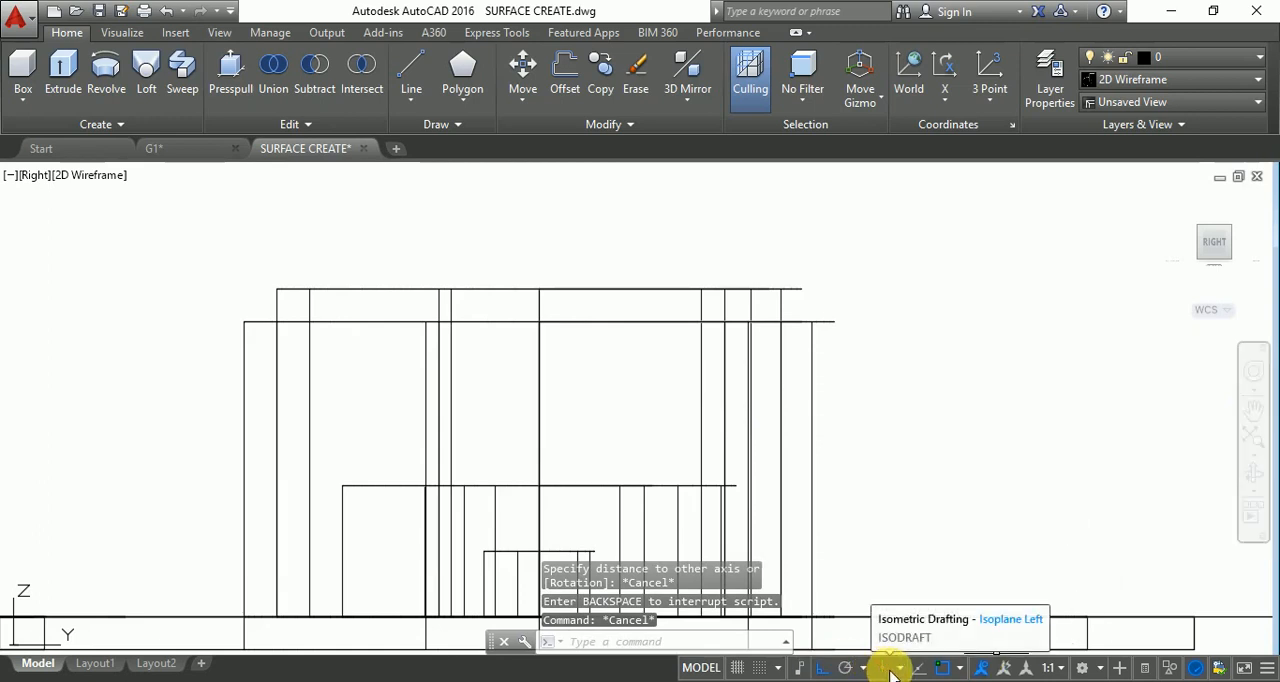
Turn Ortho mode off and set the isometric drafting plane to isoplane Top.
key("F8")
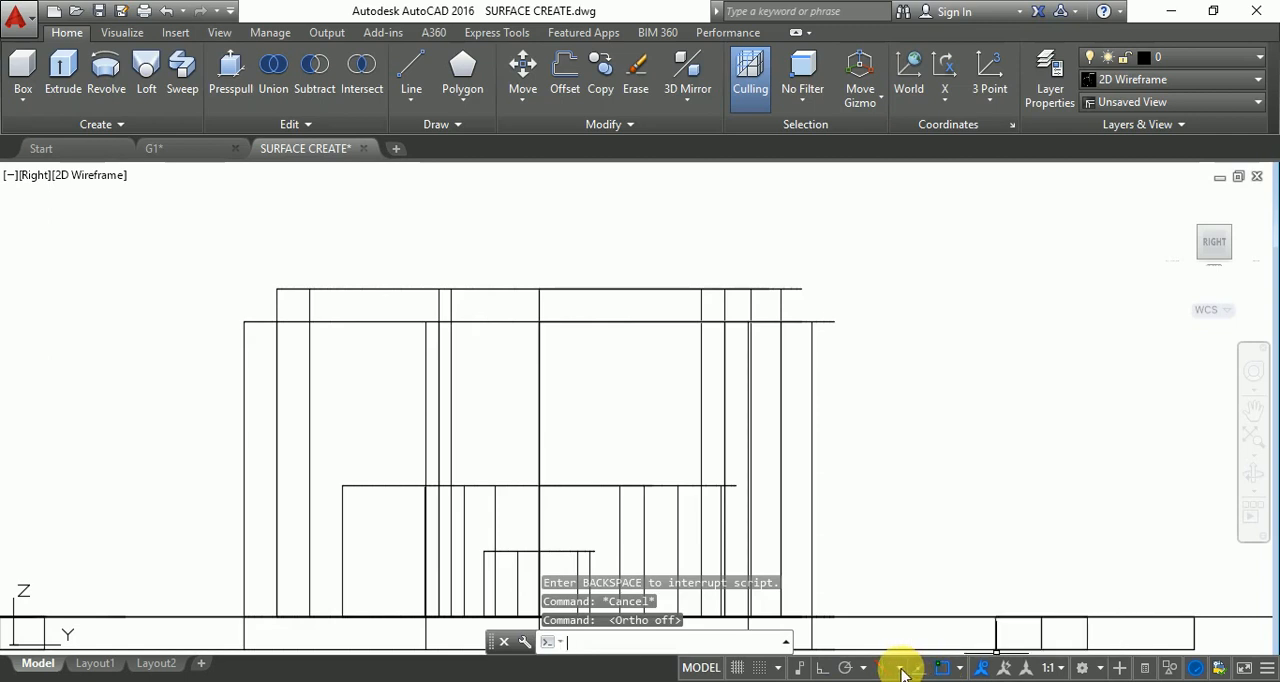
left_click(899, 673)
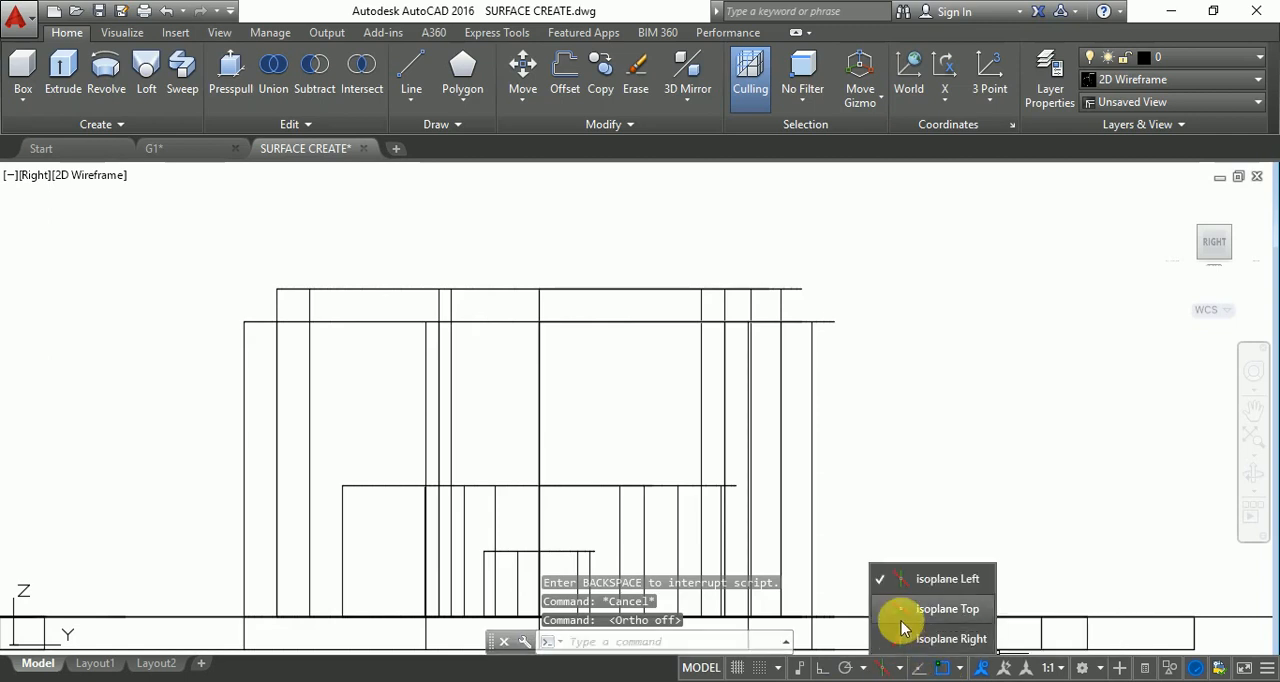
left_click(900, 609)
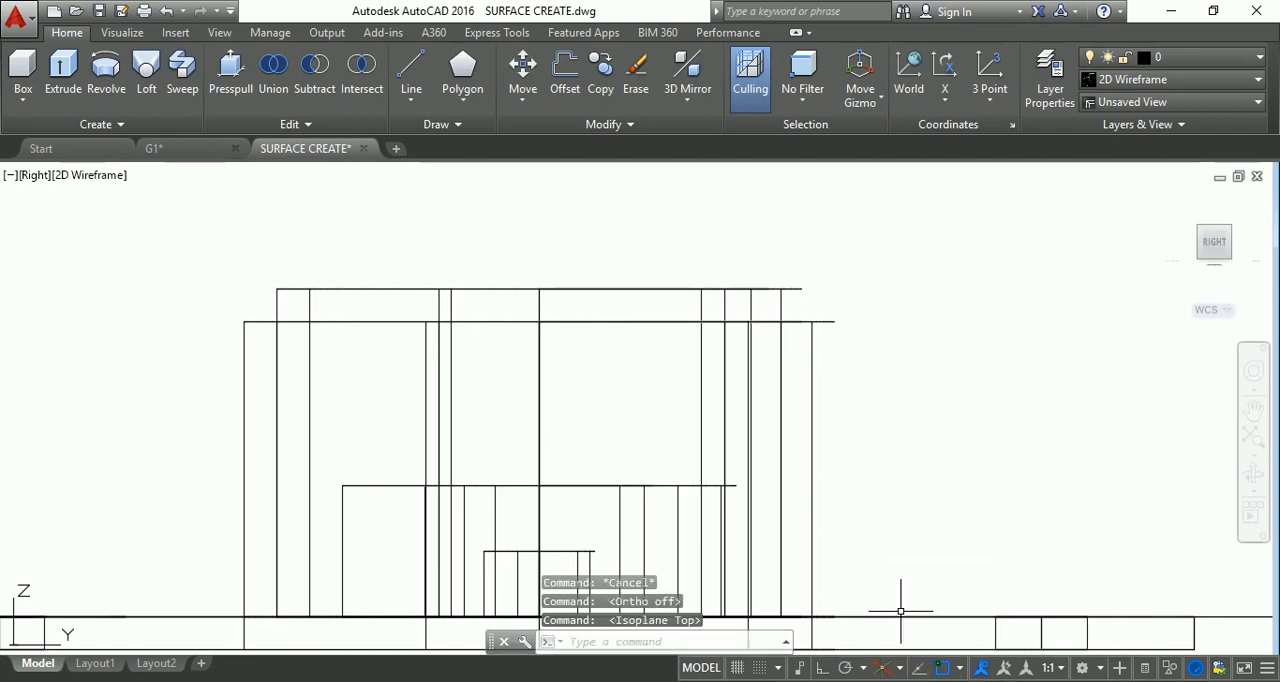
Switch to the NE Isometric view and draw a circle of radius about 1 centred on the large cylinder's upper rim.
left_click(1236, 237)
scroll(692, 437, "up", 5)
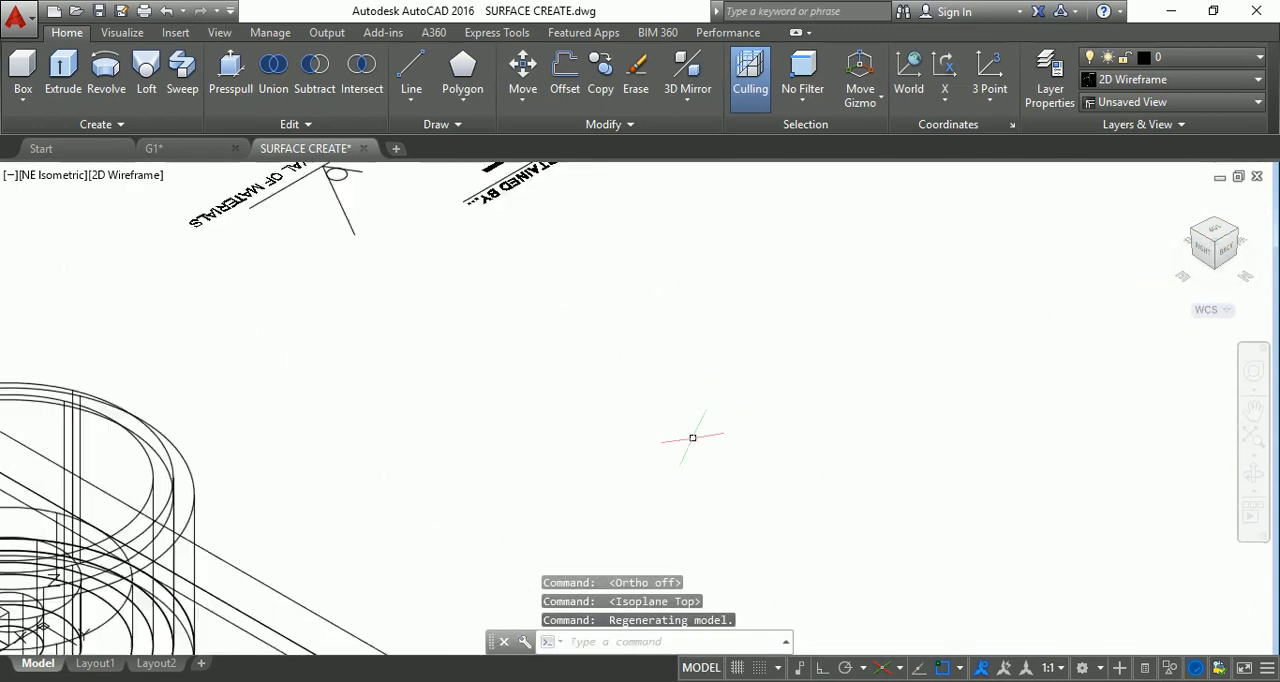
scroll(680, 442, "down", 5)
scroll(574, 465, "up", 8)
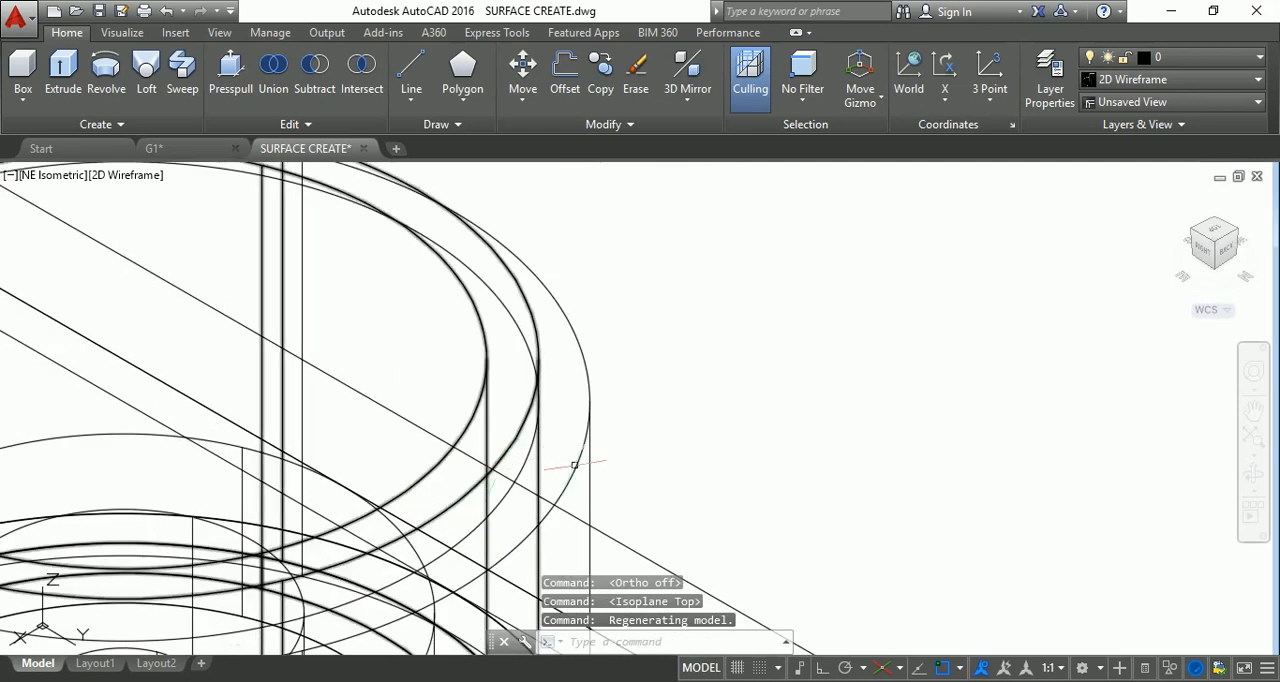
scroll(580, 458, "up", 3)
scroll(591, 451, "down", 3)
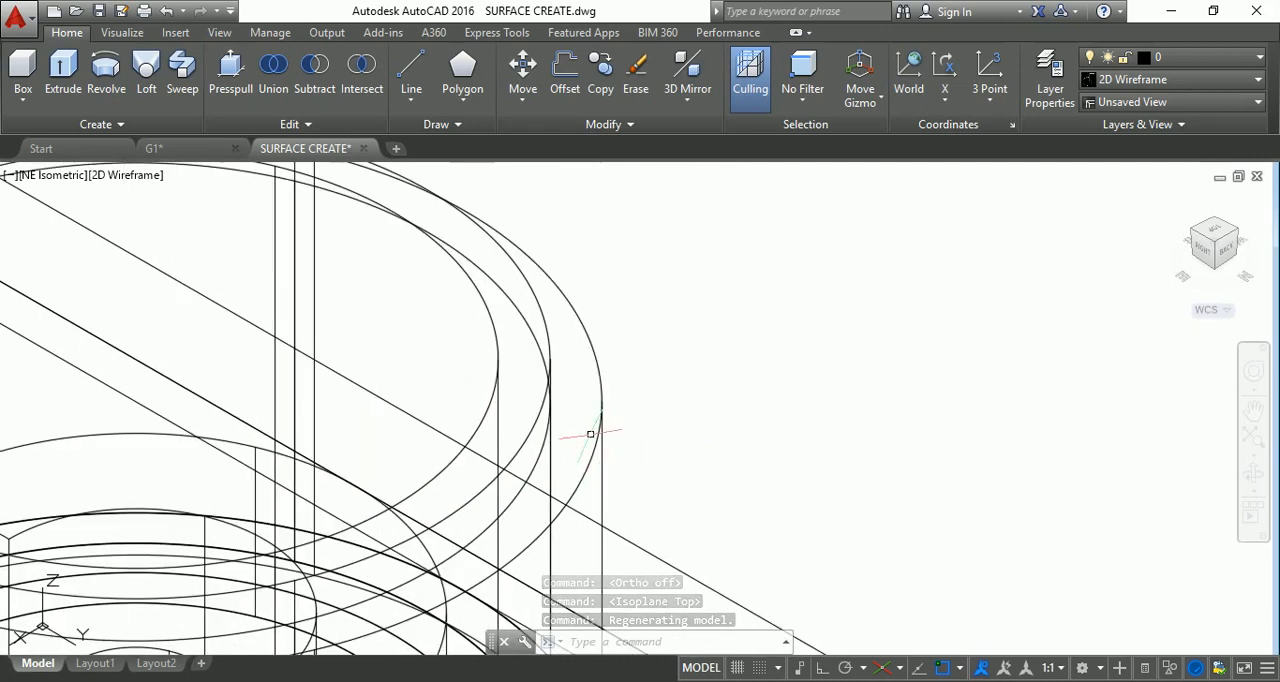
type("c")
key("Return")
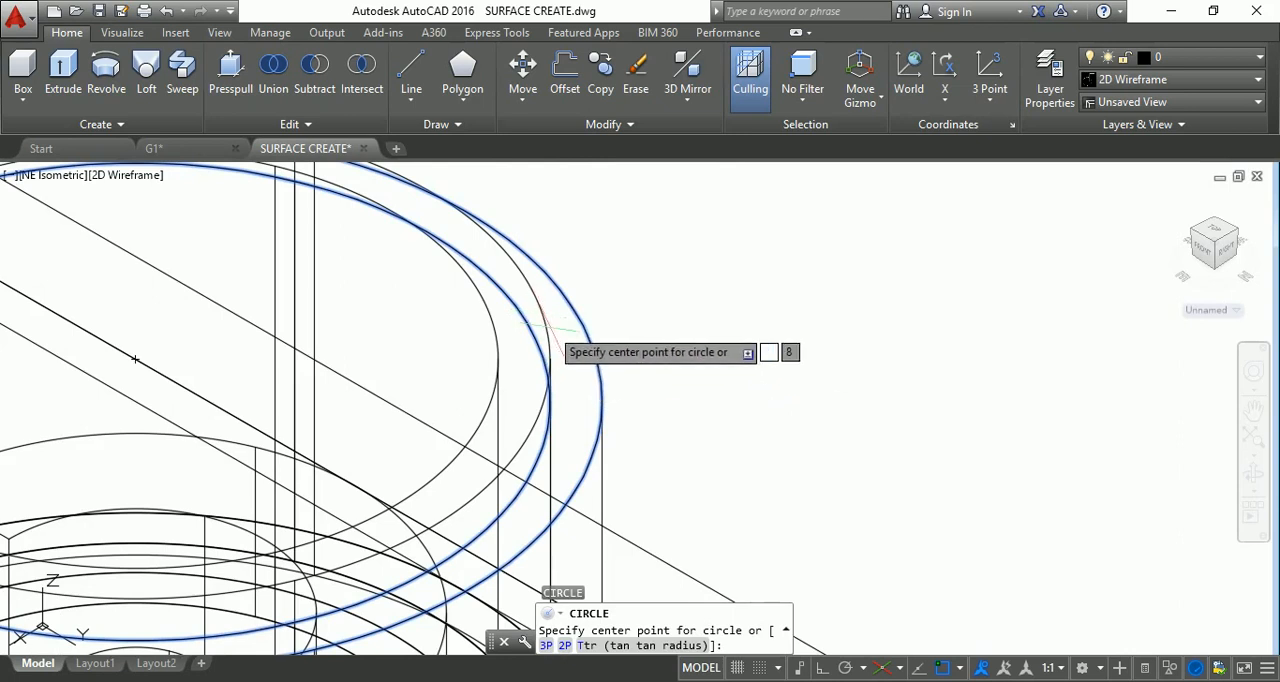
left_click(551, 362)
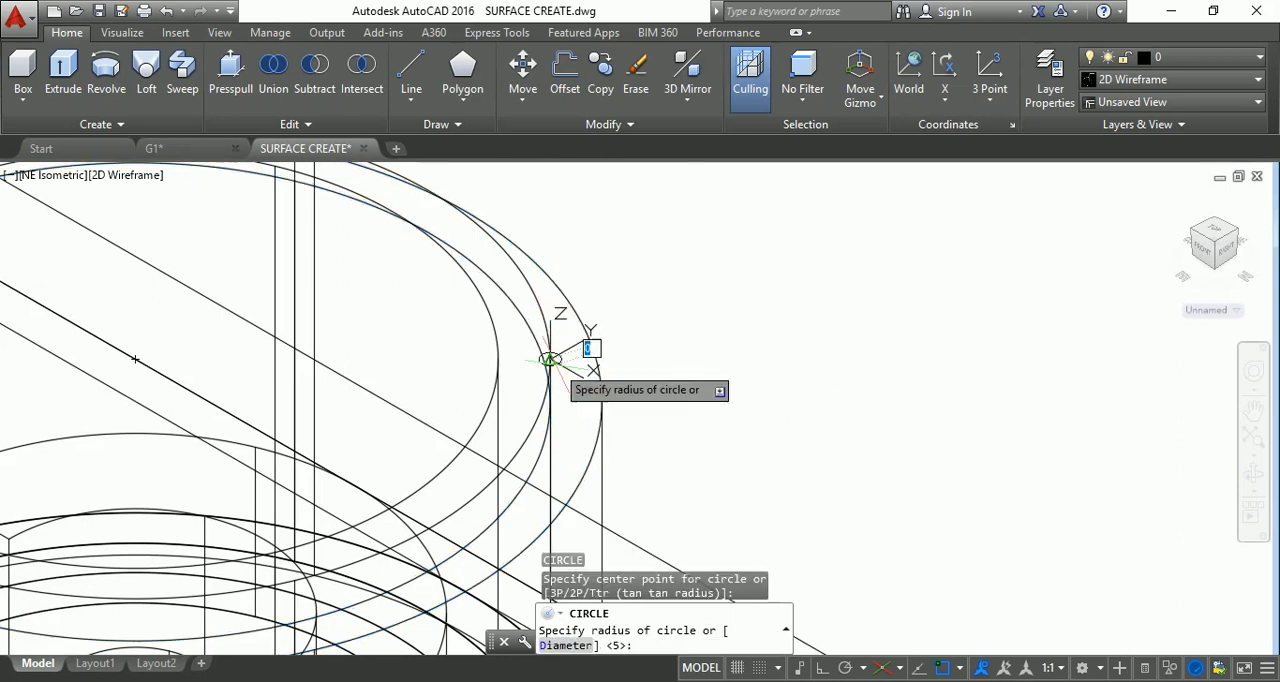
left_click(561, 298)
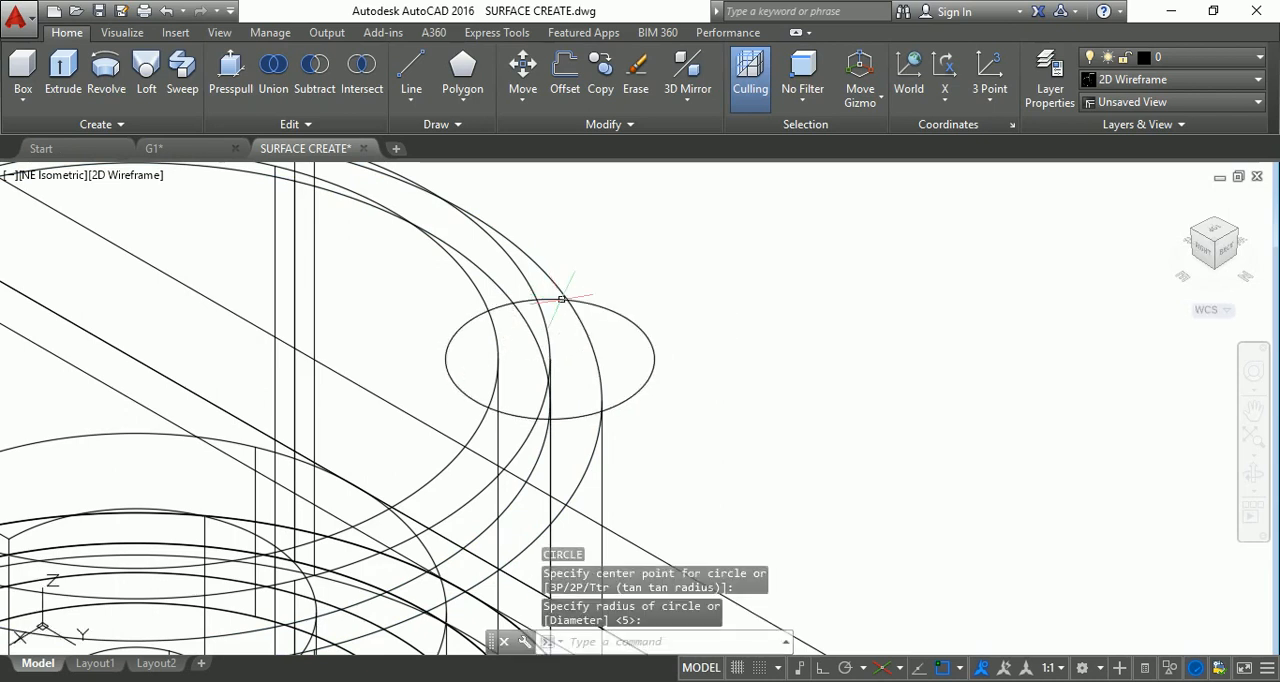
key("Escape")
key("Escape")
key("Escape")
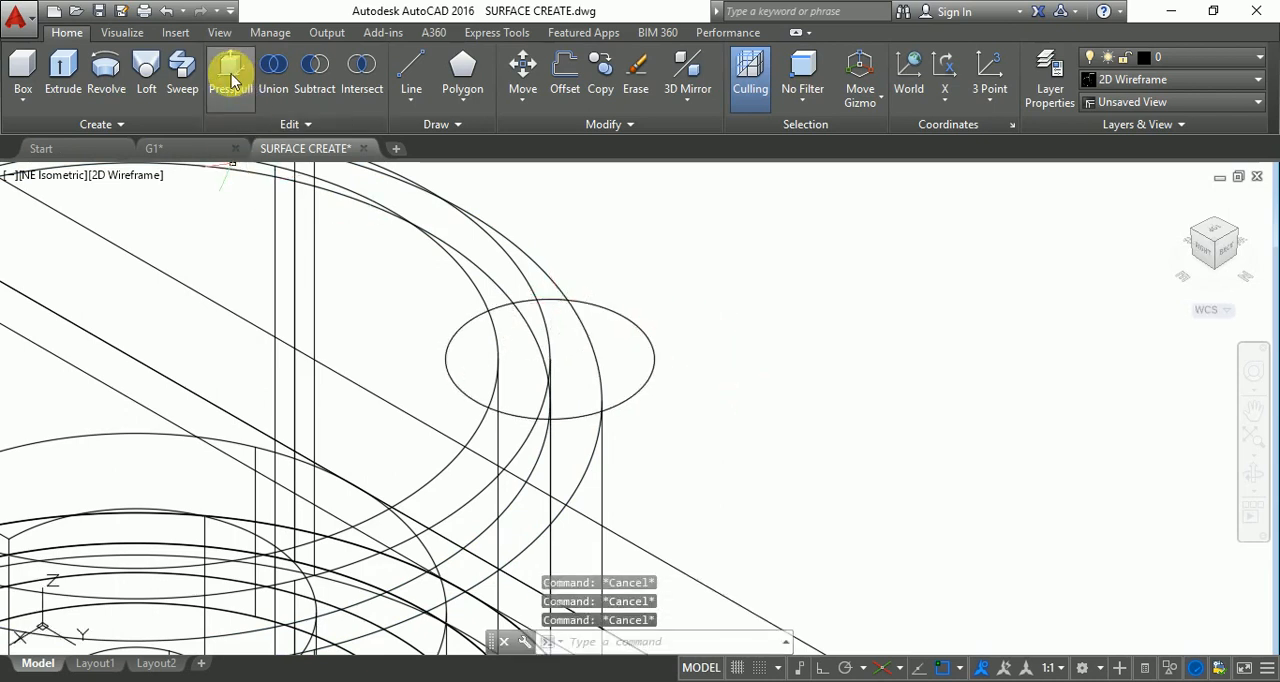
Presspull the rim circle downward by 1 and display the model in the Realistic visual style.
left_click(232, 78)
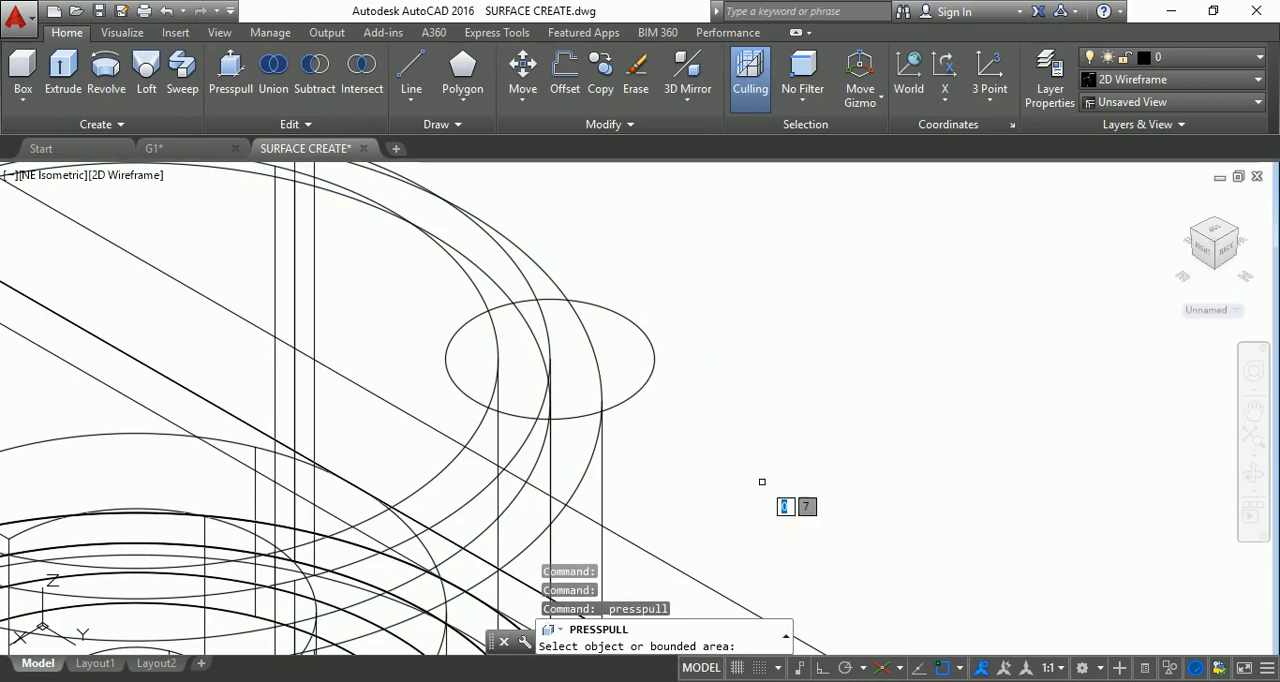
left_click(630, 397)
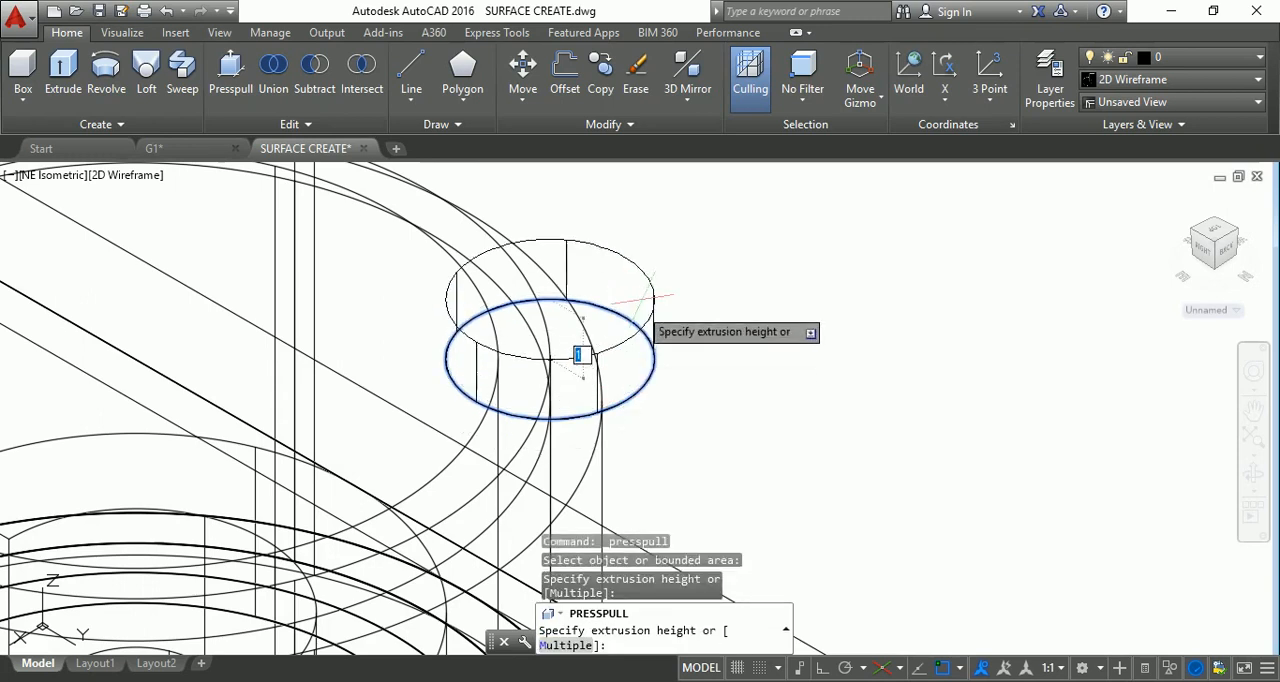
scroll(549, 358, "down", 2)
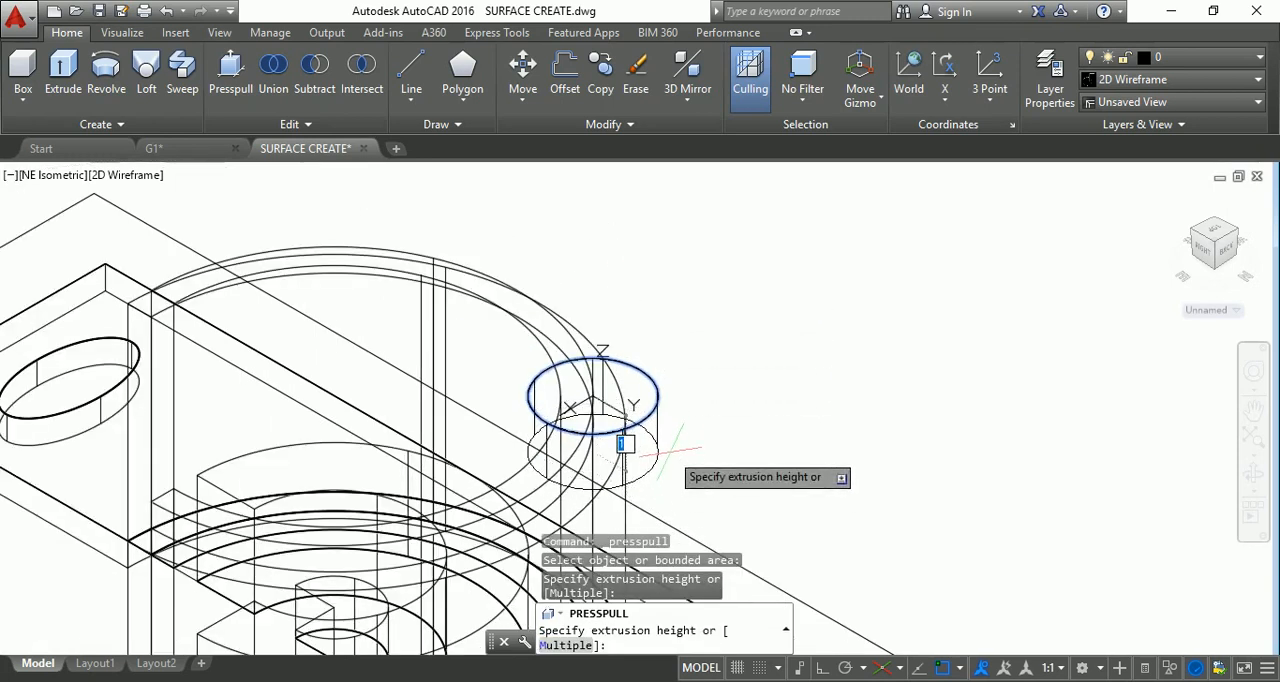
type("1")
key("Return")
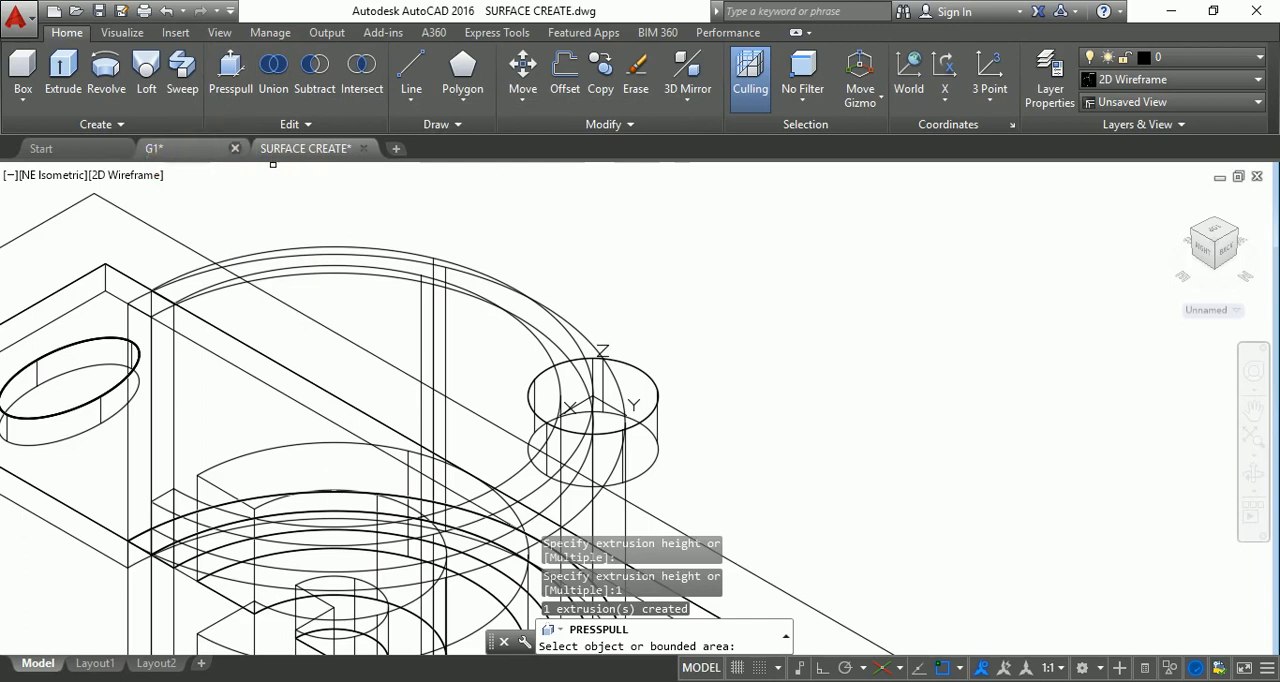
left_click(150, 176)
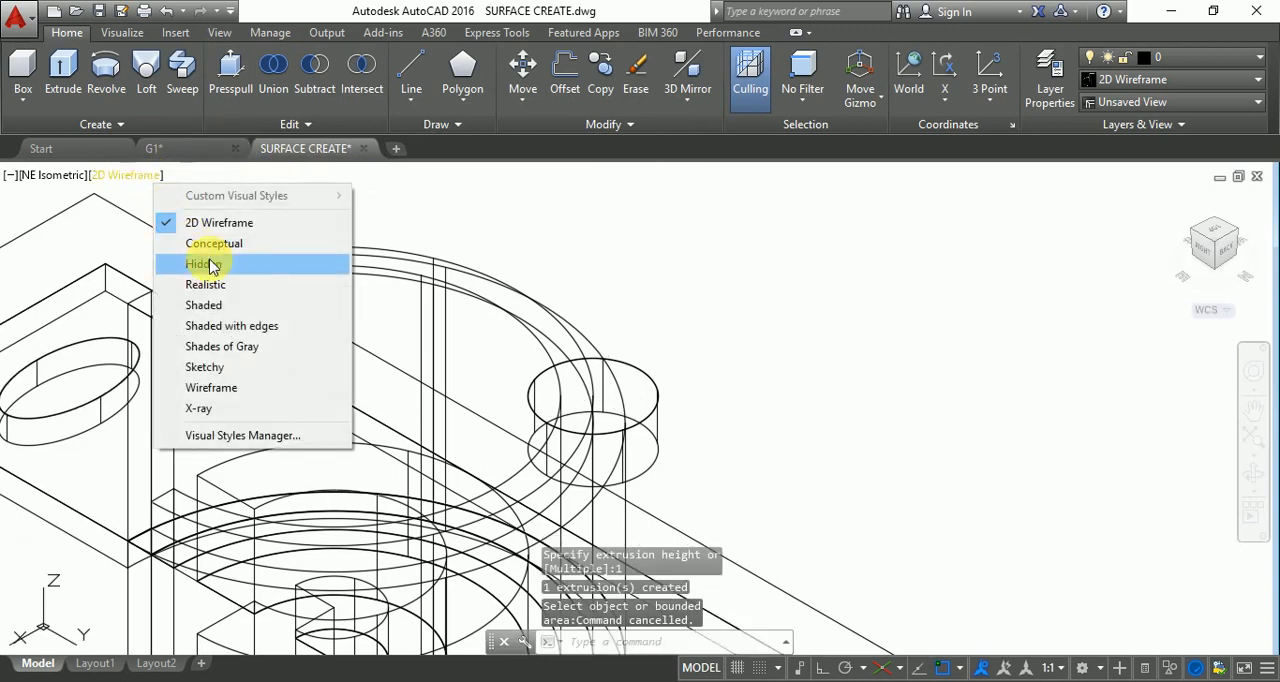
left_click(210, 286)
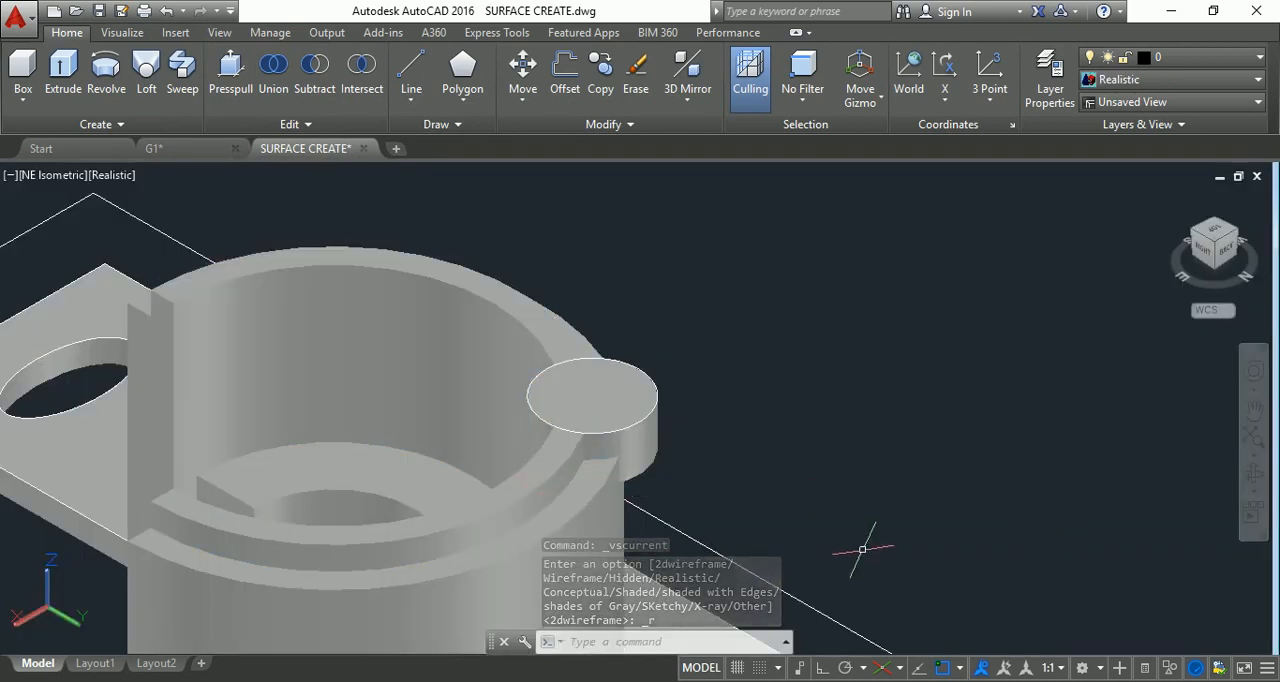
Subtract the small disc at the rim from the large cylinder's outer wall.
left_click(1252, 470)
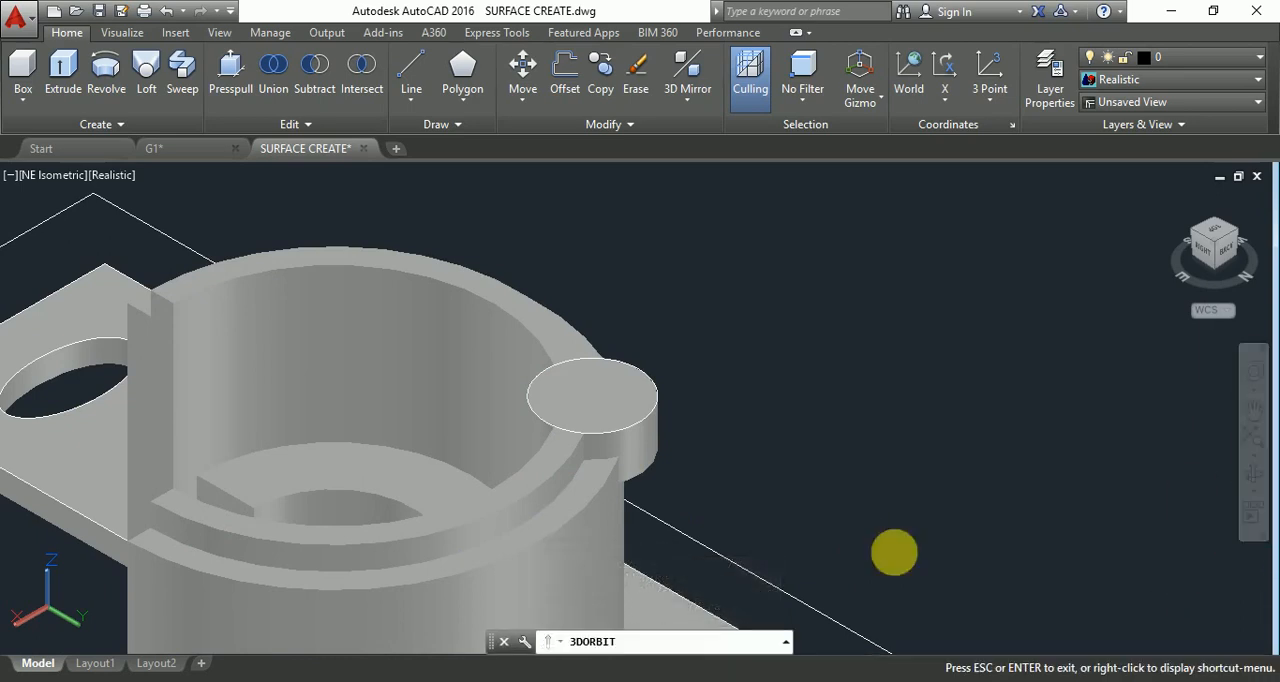
left_click_drag(894, 551, 835, 558)
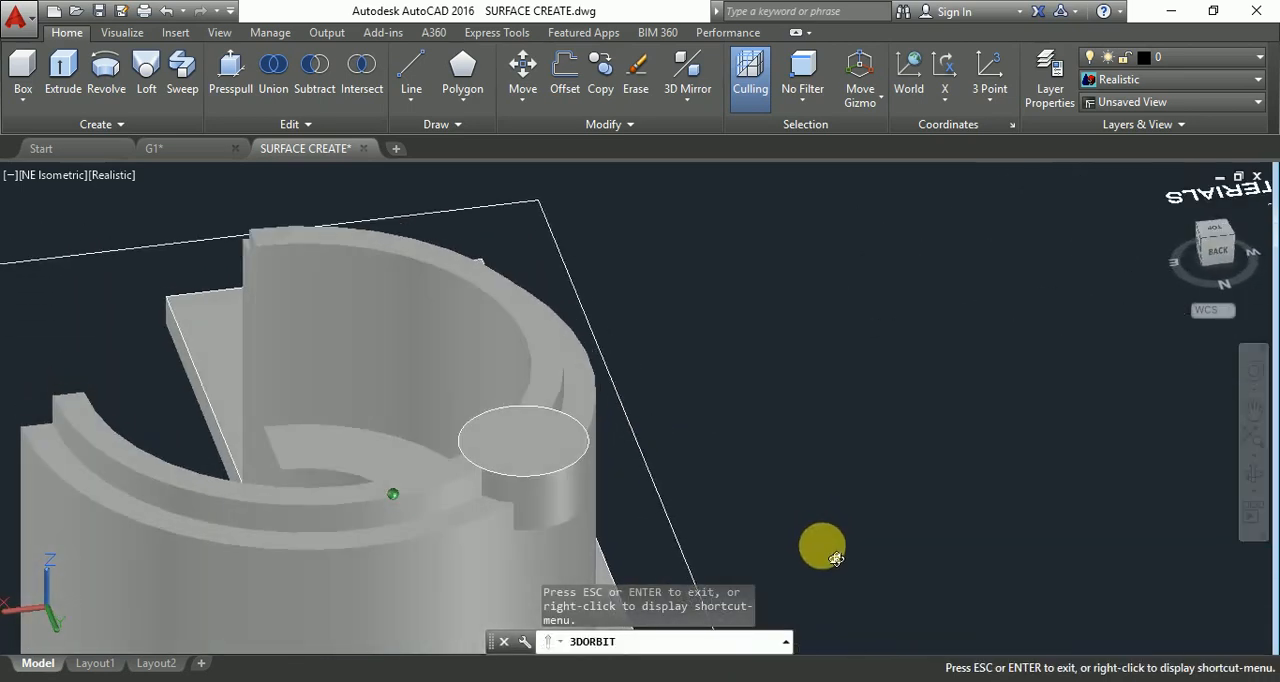
left_click(322, 84)
left_click(492, 522)
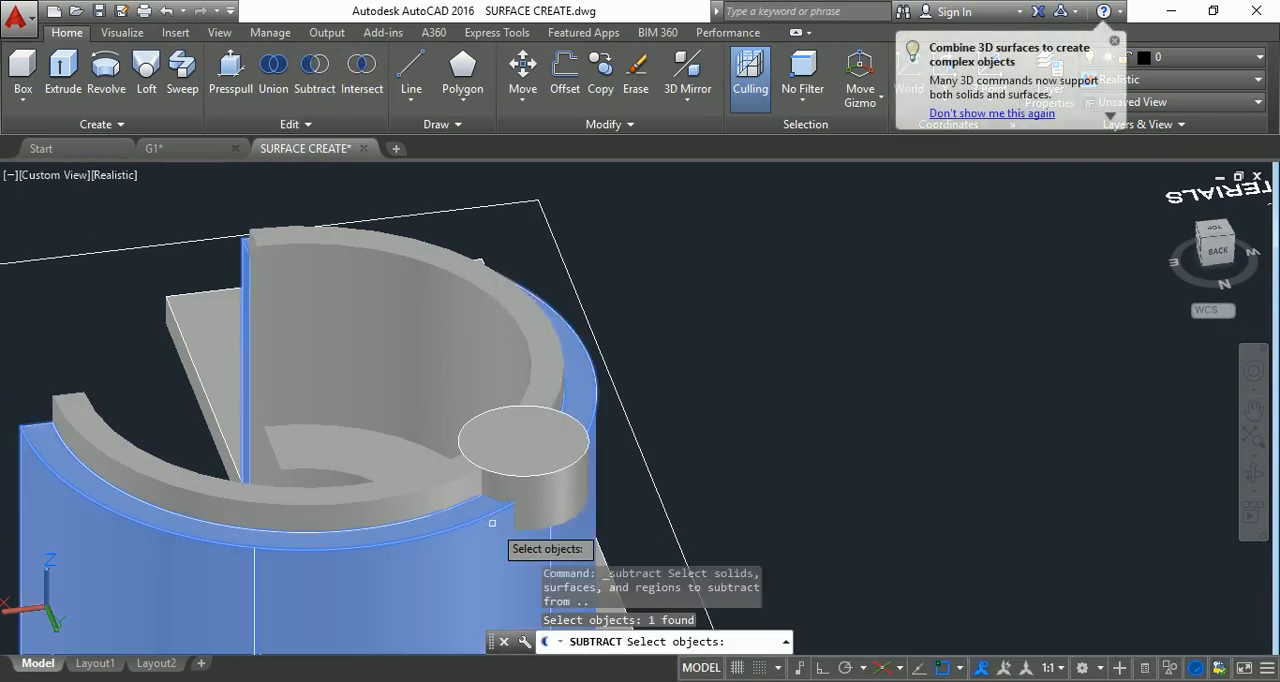
key("Return")
left_click(549, 478)
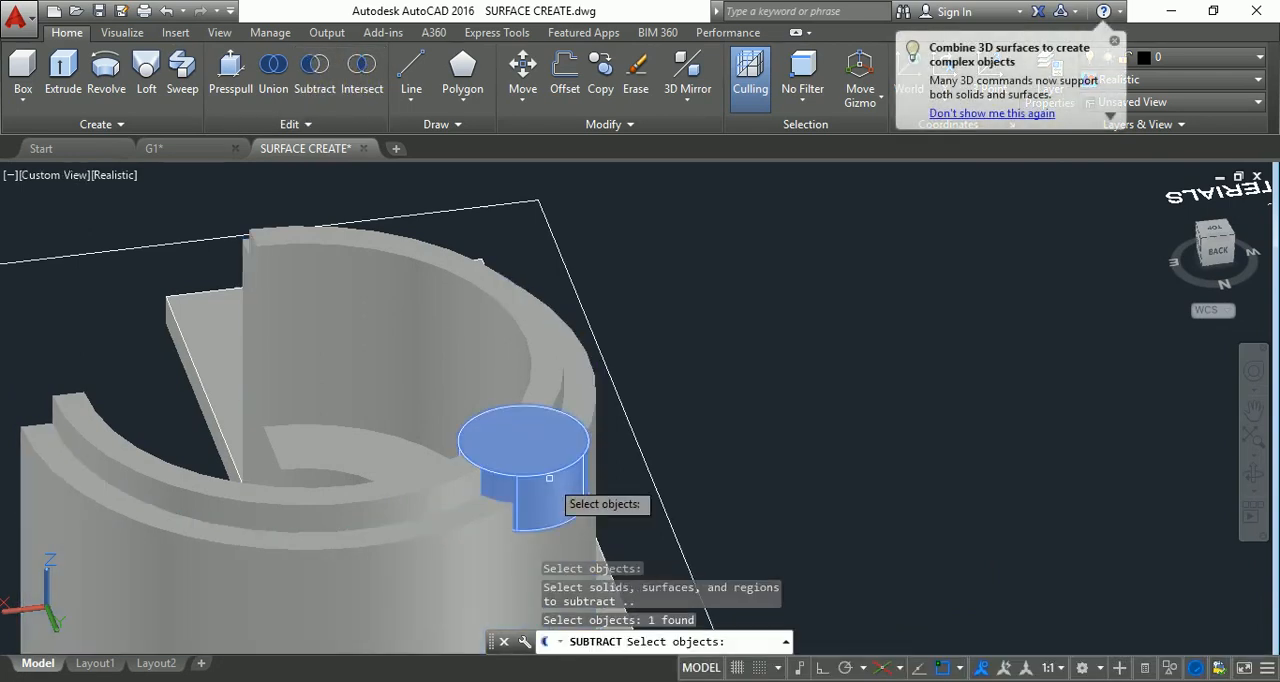
key("Return")
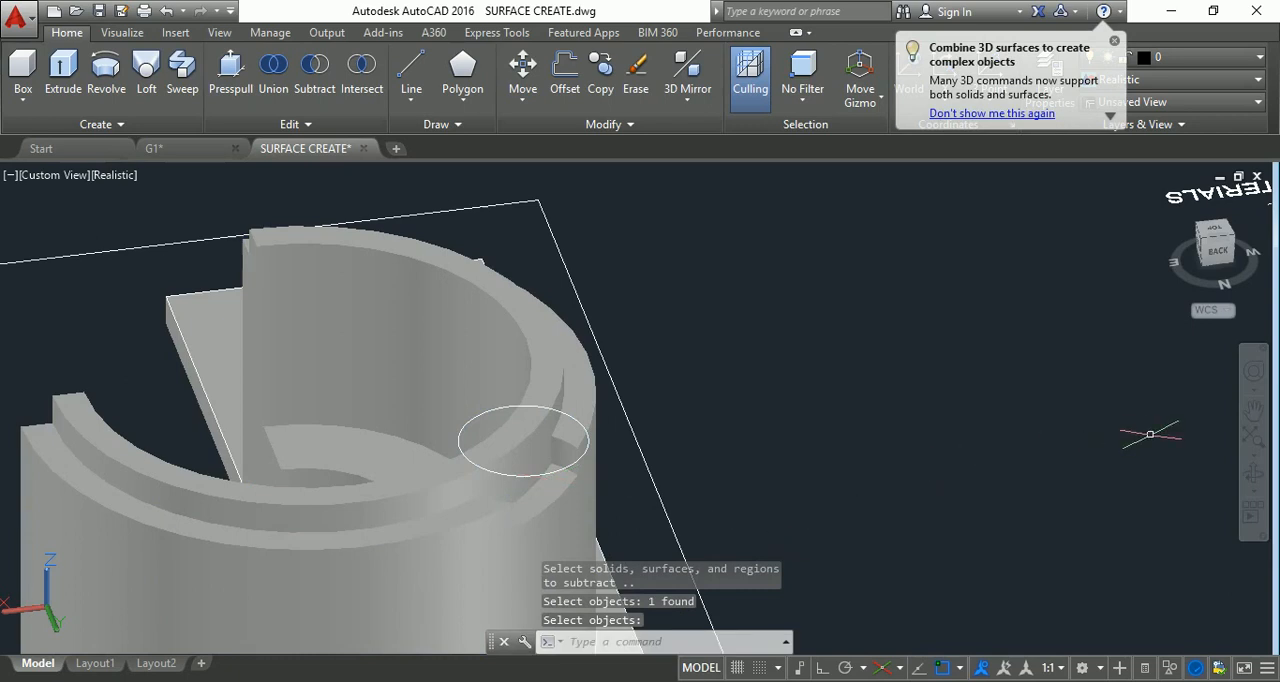
Examine the rim cutout and the open front of the cylinder from several angles.
left_click(1253, 473)
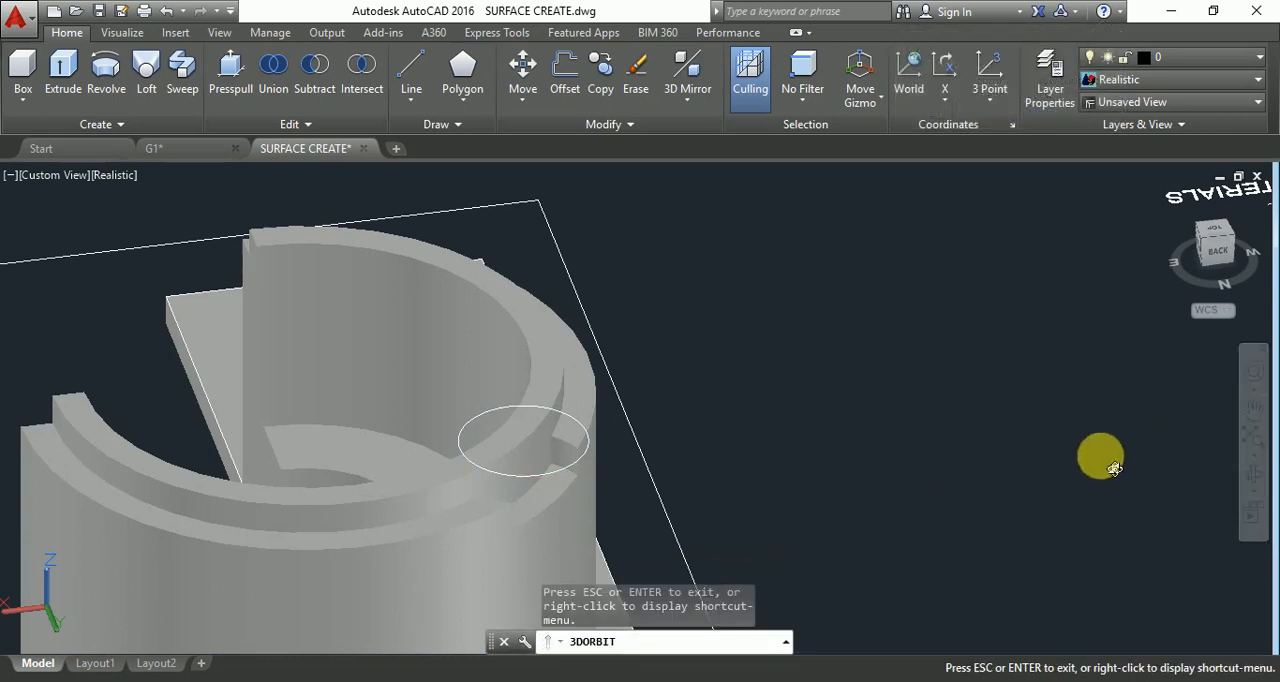
left_click_drag(1113, 469, 817, 479)
left_click_drag(830, 549, 848, 511)
left_click_drag(560, 574, 634, 491)
scroll(634, 491, "up", 4)
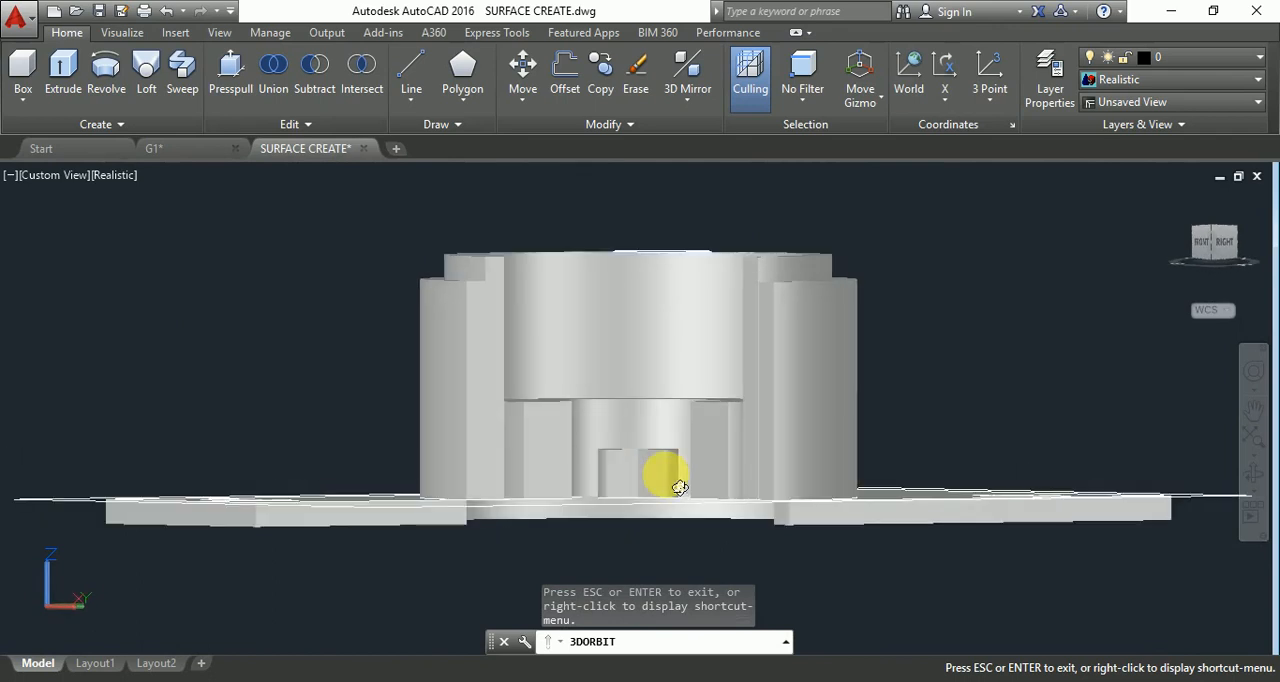
scroll(642, 494, "up", 3)
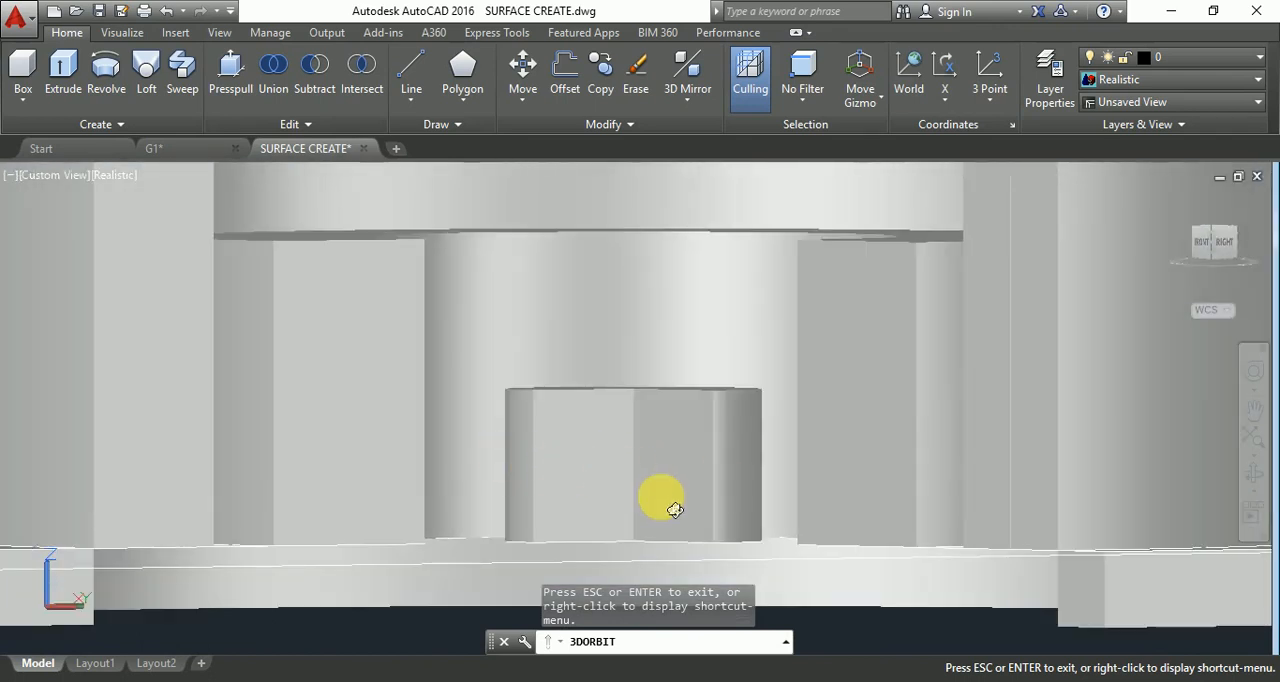
key("Escape")
key("Escape")
Set the view to SE Isometric near the small central cylinder and the visual style to 2D Wireframe.
left_click(1212, 230)
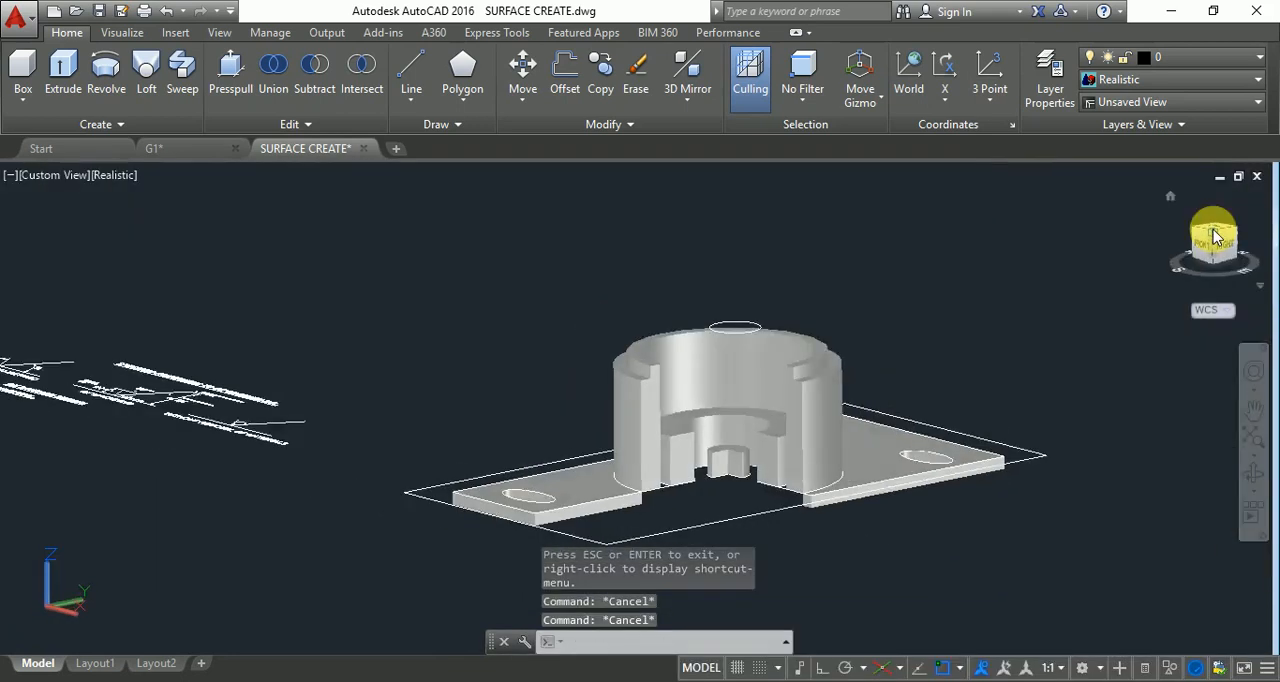
scroll(797, 490, "up", 5)
scroll(797, 490, "up", 5)
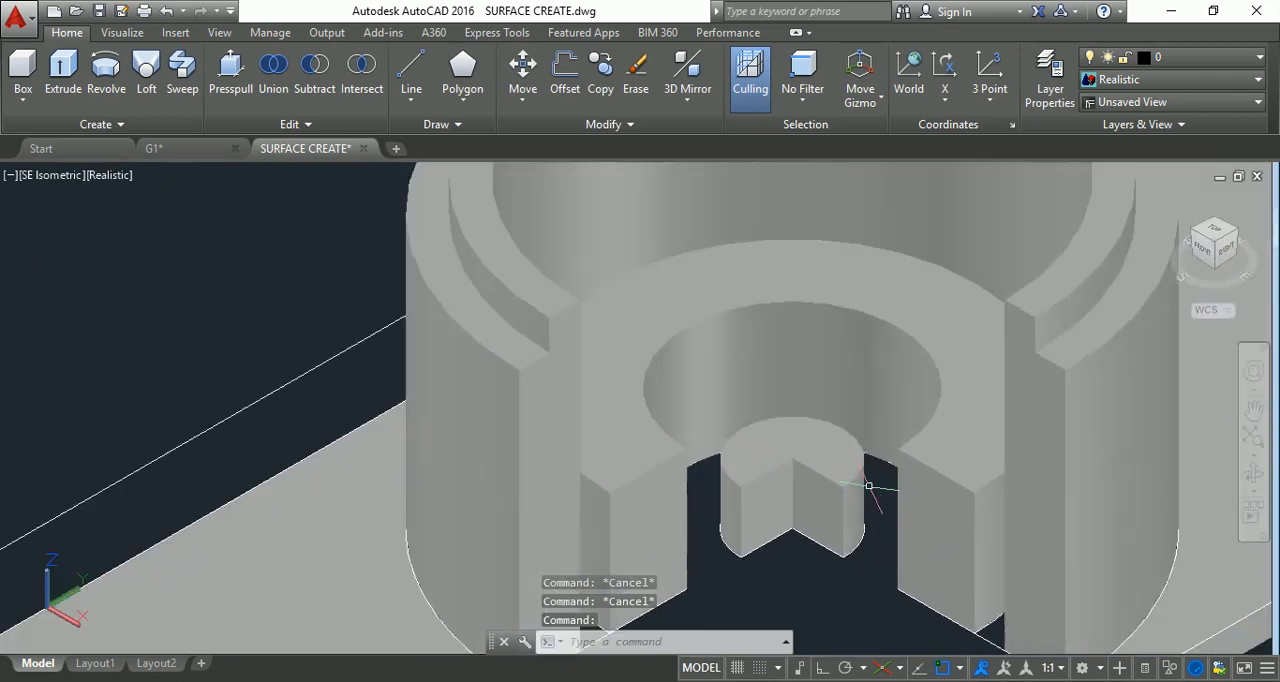
left_click(120, 174)
left_click(66, 222)
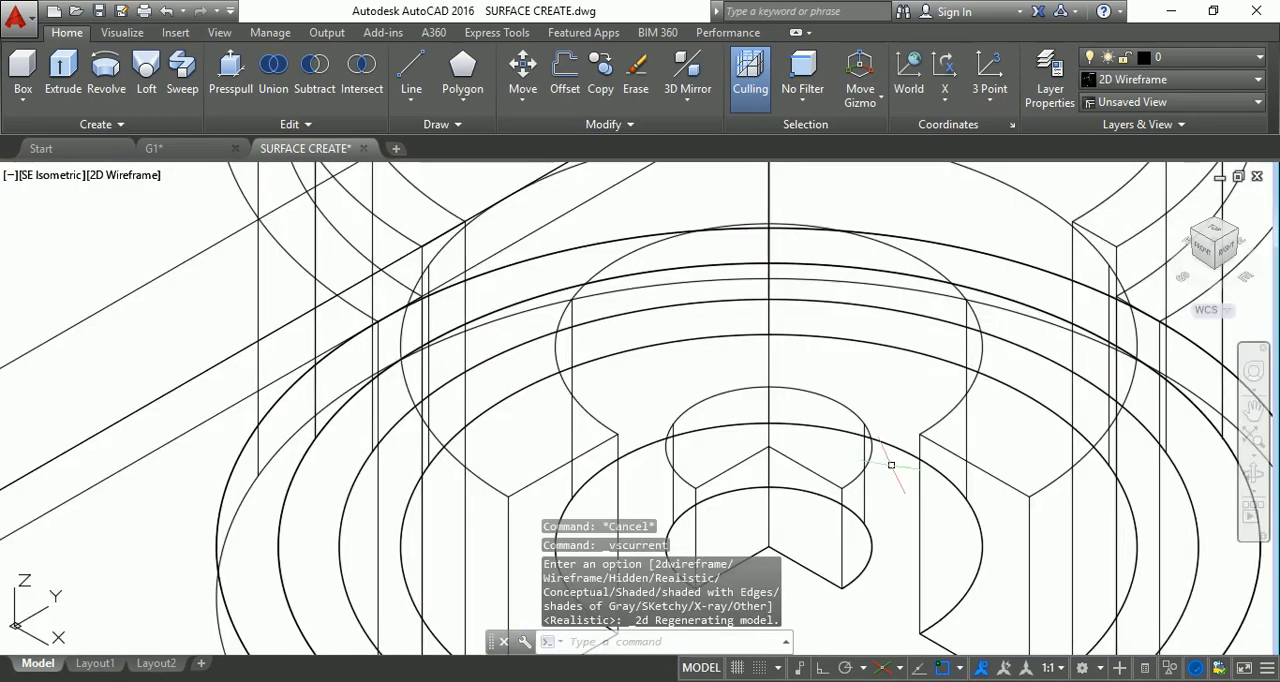
left_click(758, 551)
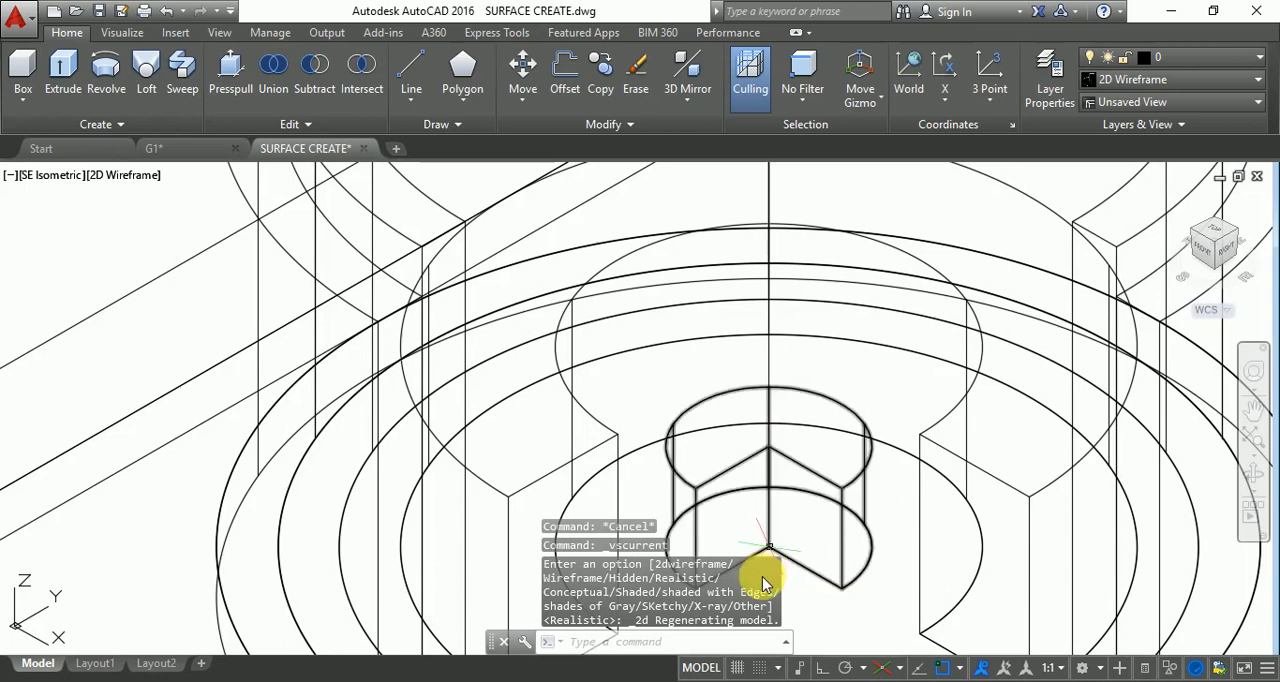
type("c")
key("Return")
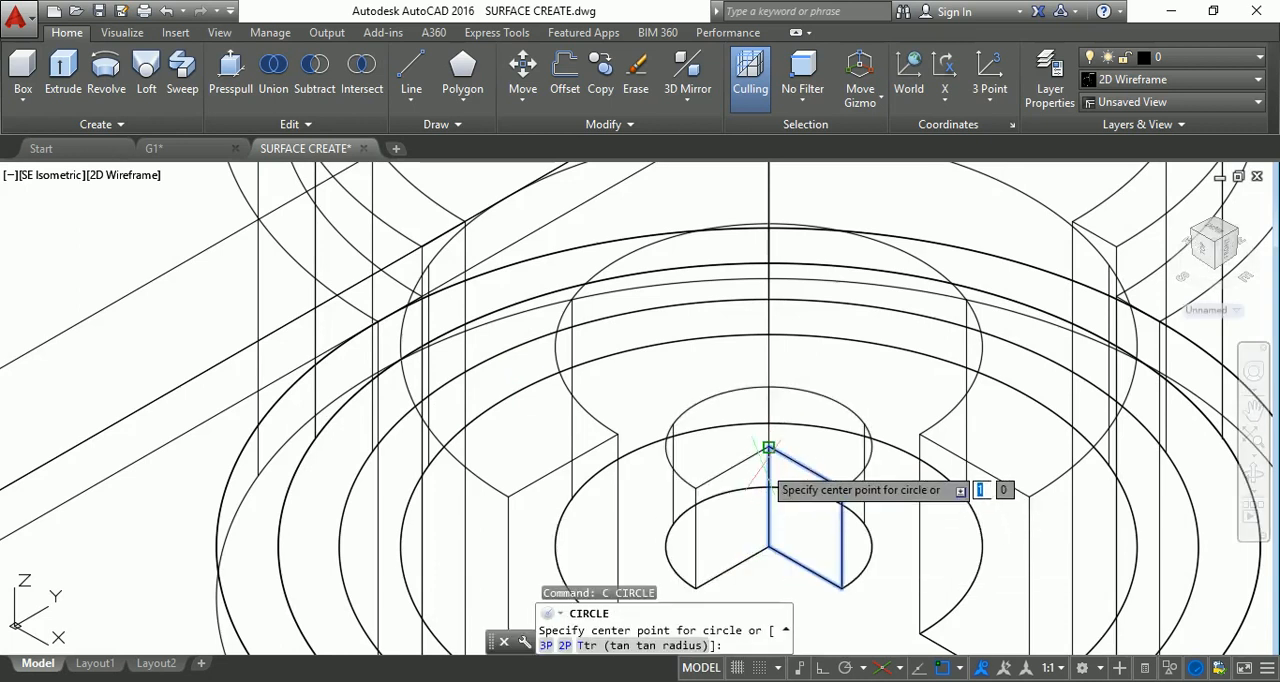
left_click(768, 447)
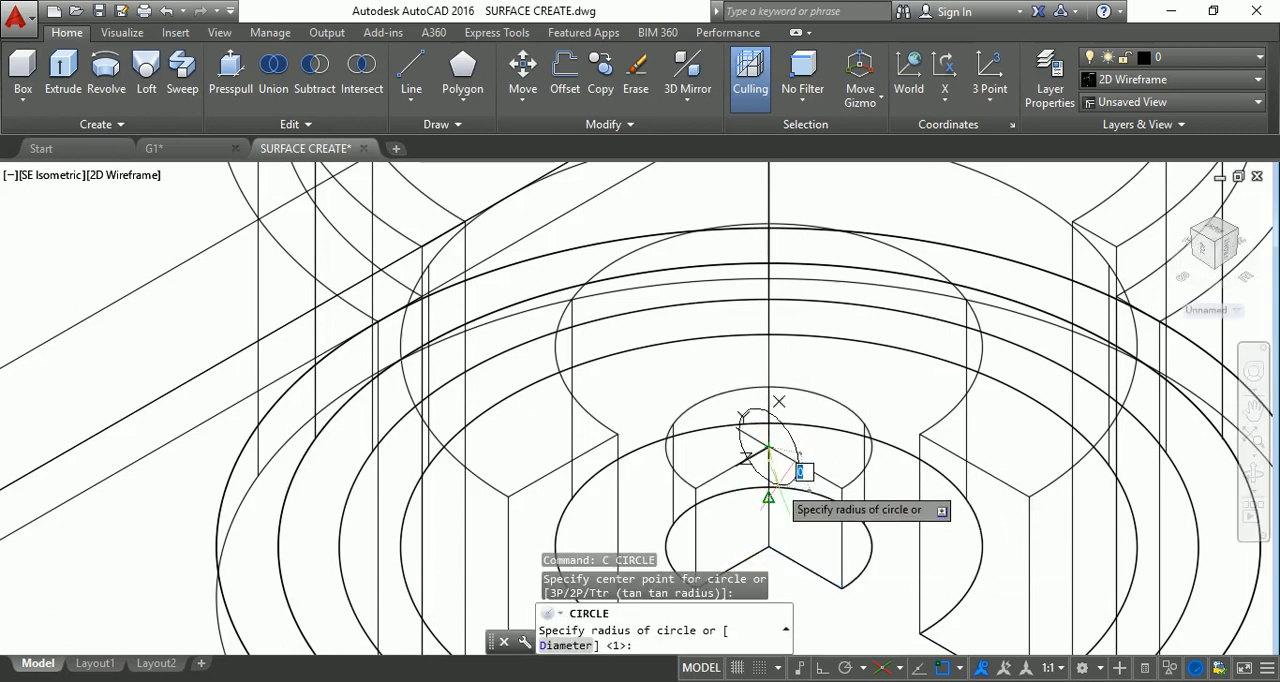
key("Escape")
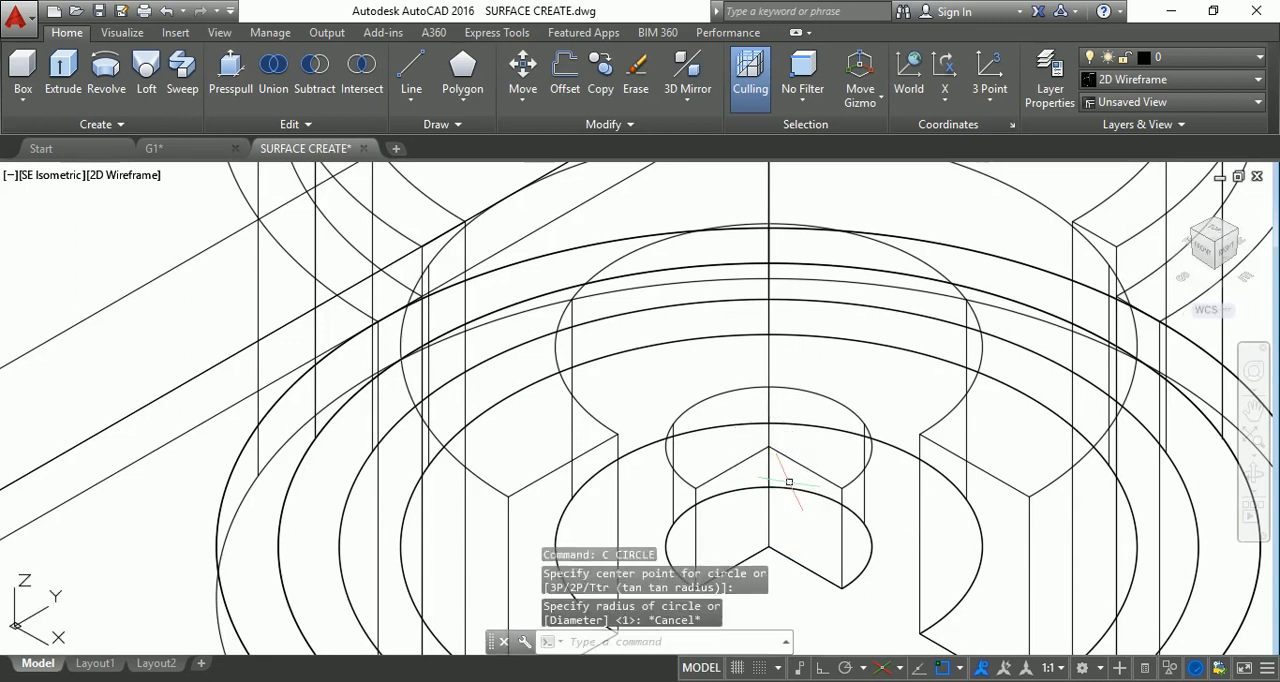
Turn off isometric drafting and draw a small circle on the upright cut face of the small central cylinder.
scroll(816, 471, "down", 2)
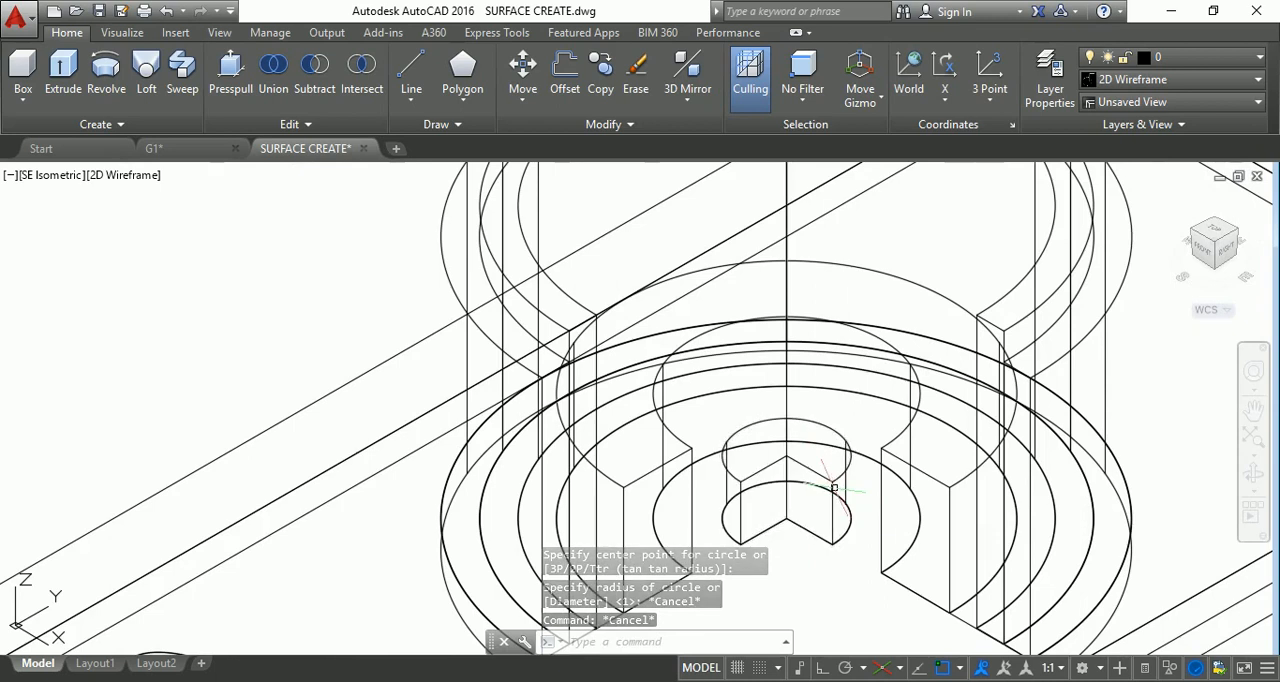
scroll(812, 510, "up", 2)
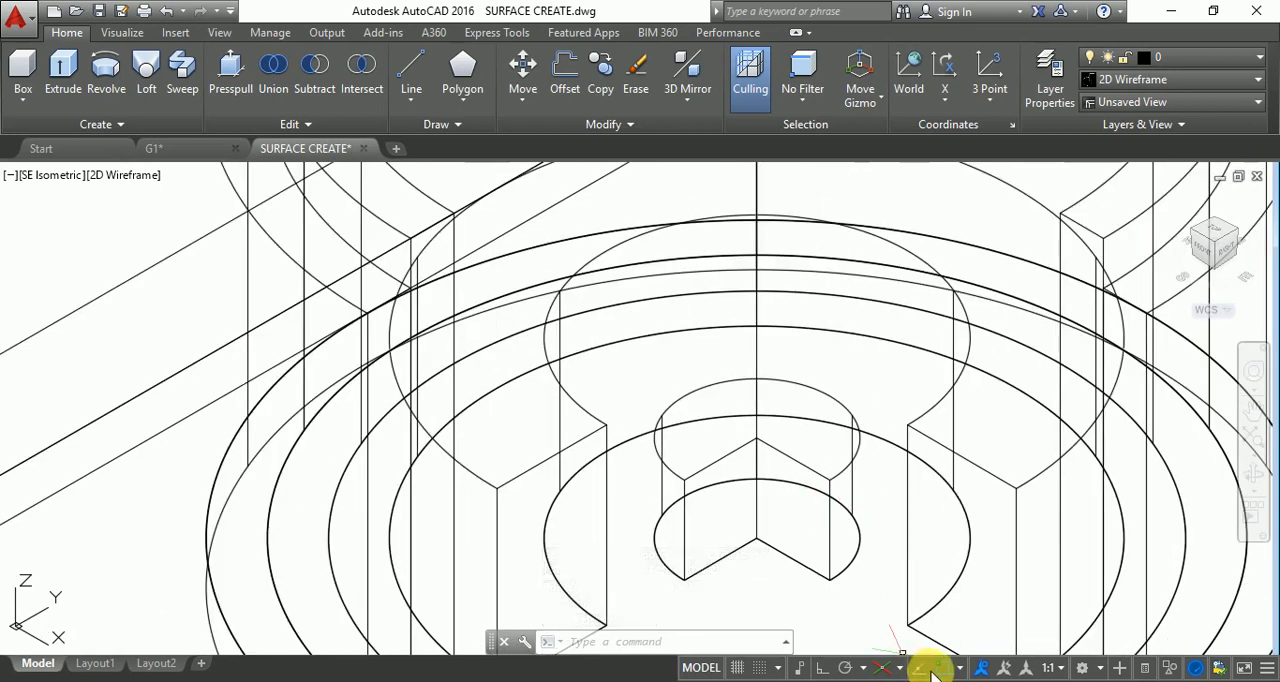
left_click(884, 670)
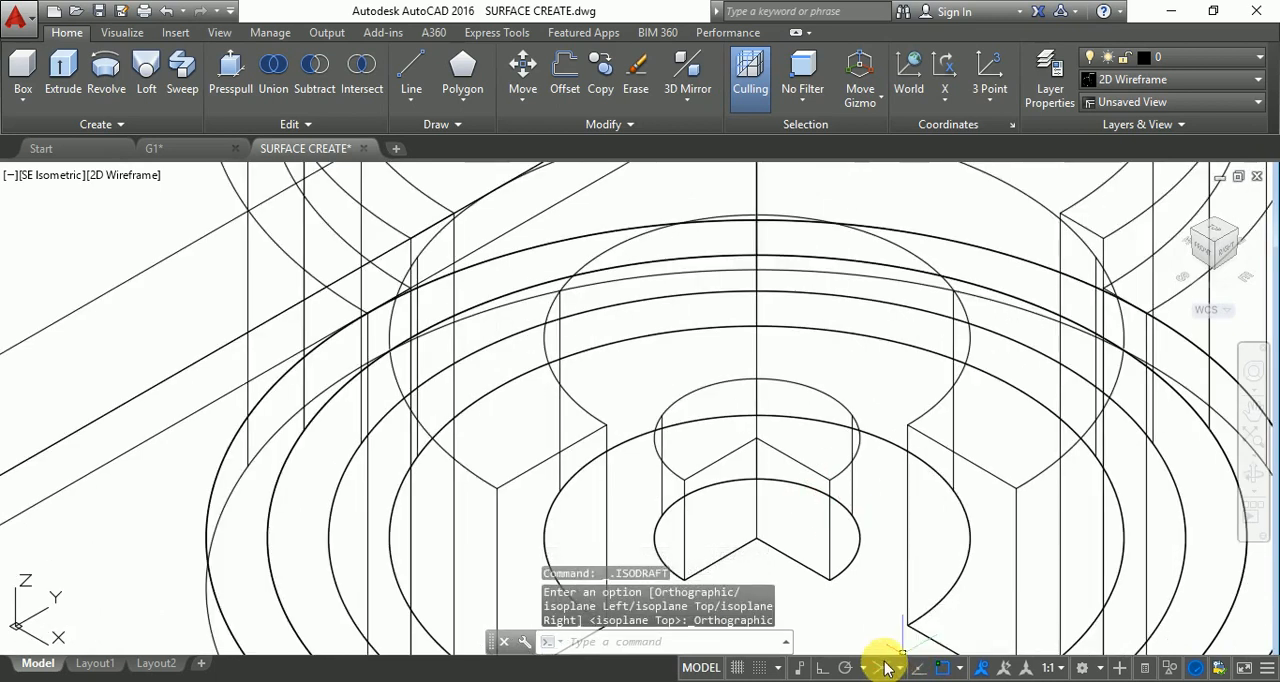
type("c")
key("Return")
left_click(776, 497)
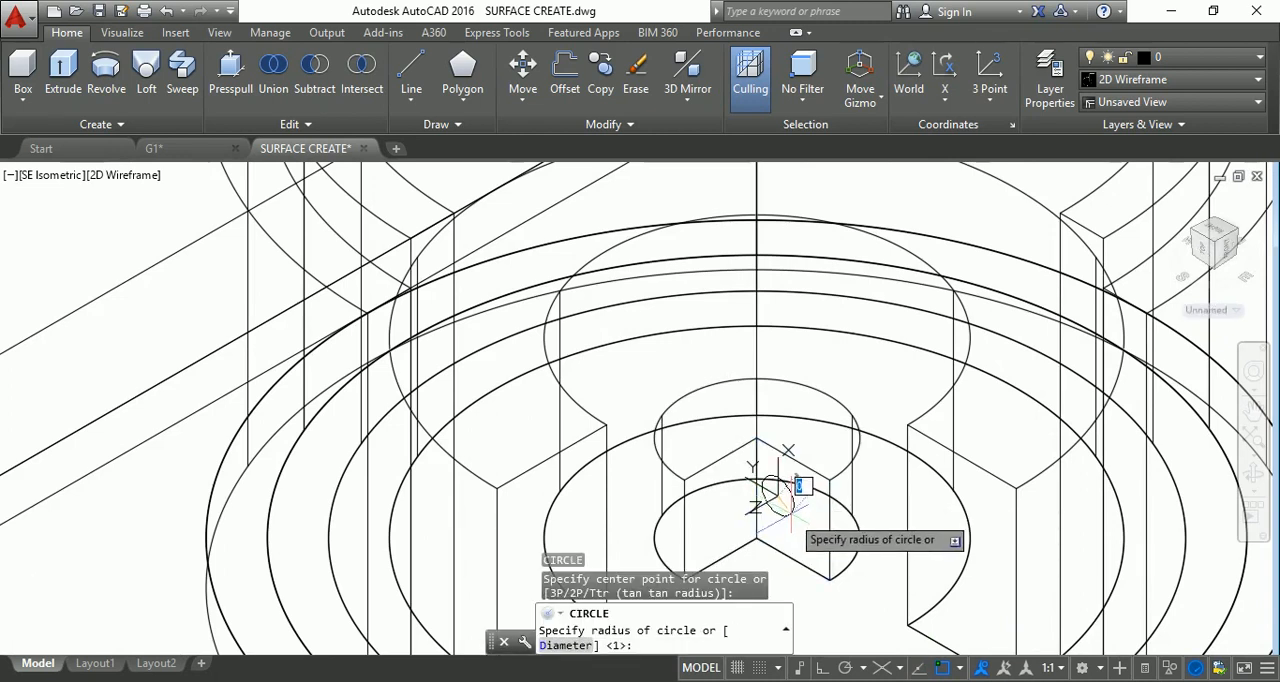
scroll(788, 500, "up", 3)
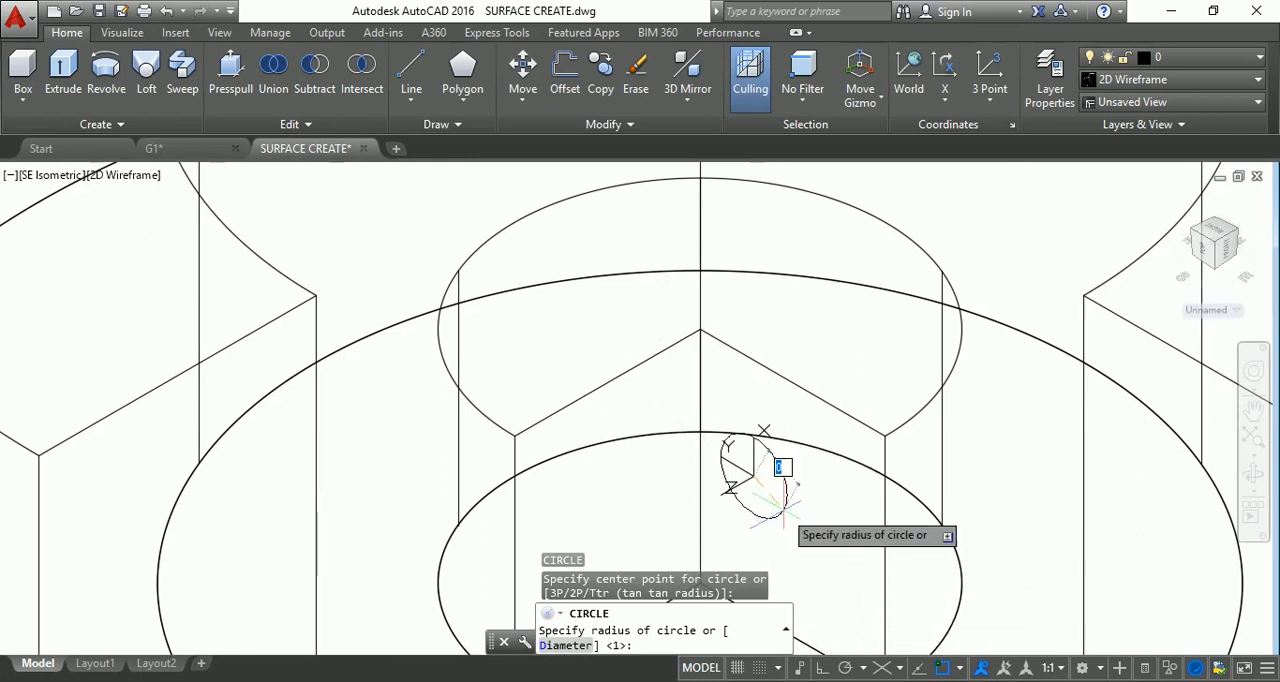
left_click(787, 503)
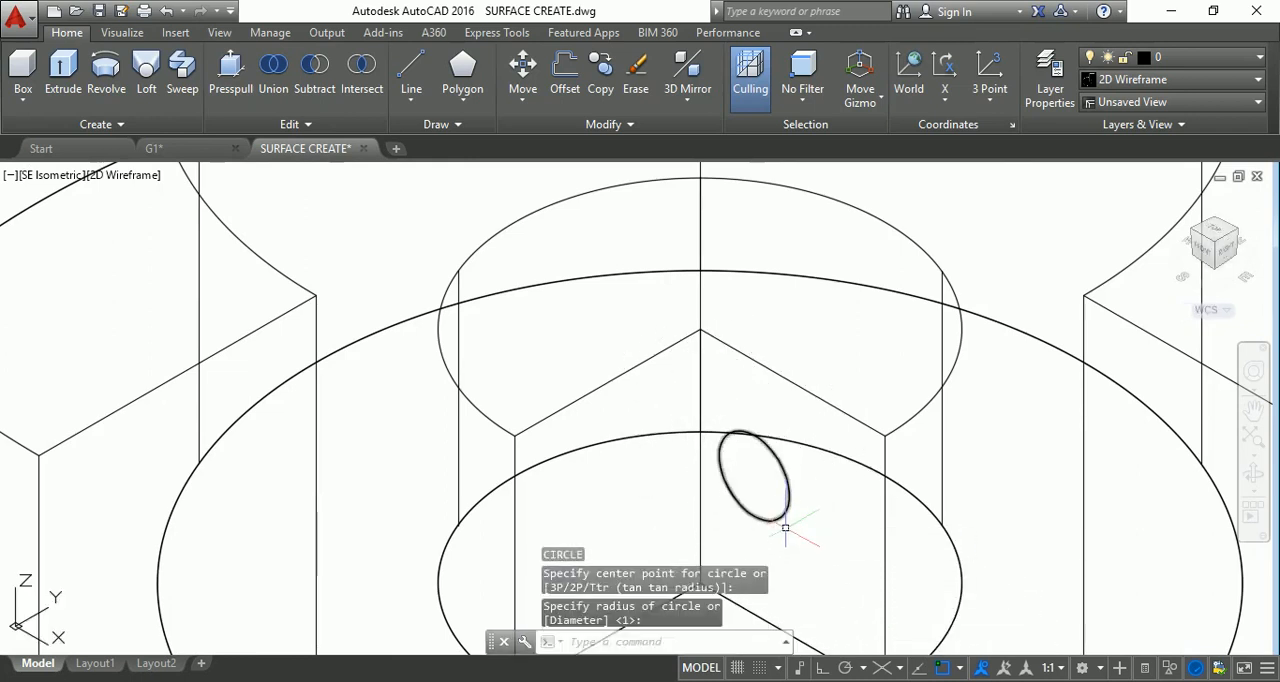
key("Escape")
key("Escape")
key("Escape")
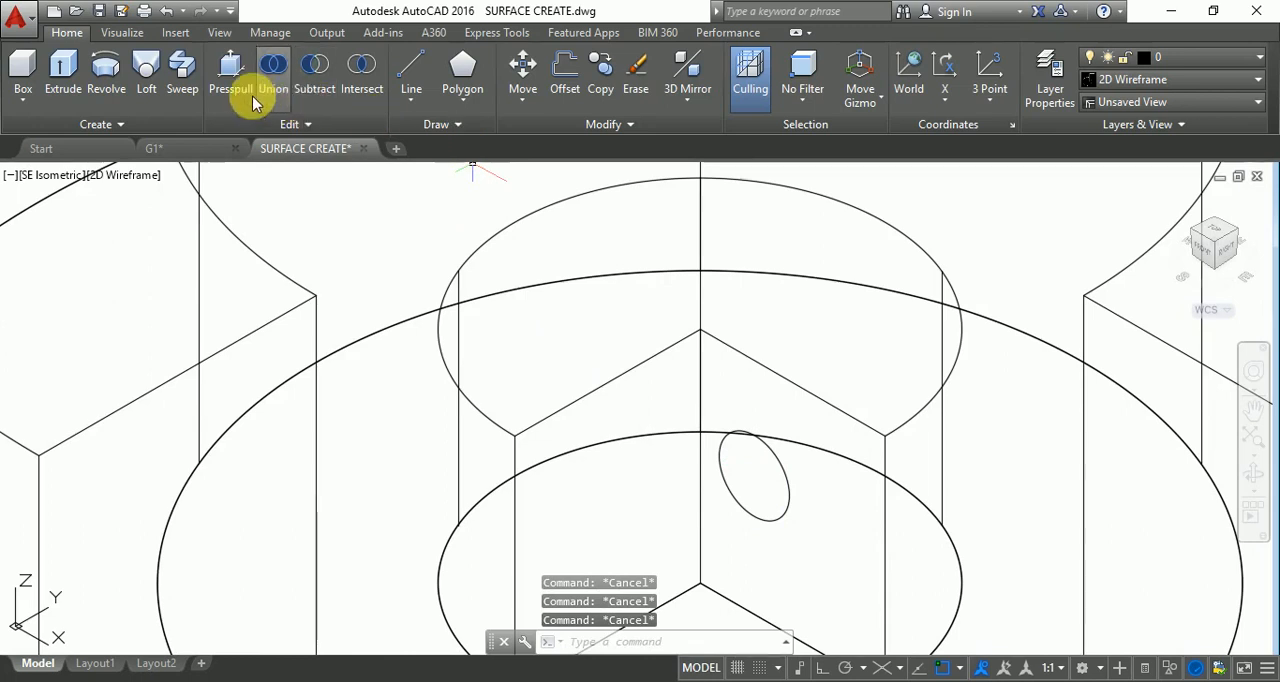
Presspull the small circle into a long rod running through the cylinder walls and out over the base plate.
left_click(229, 68)
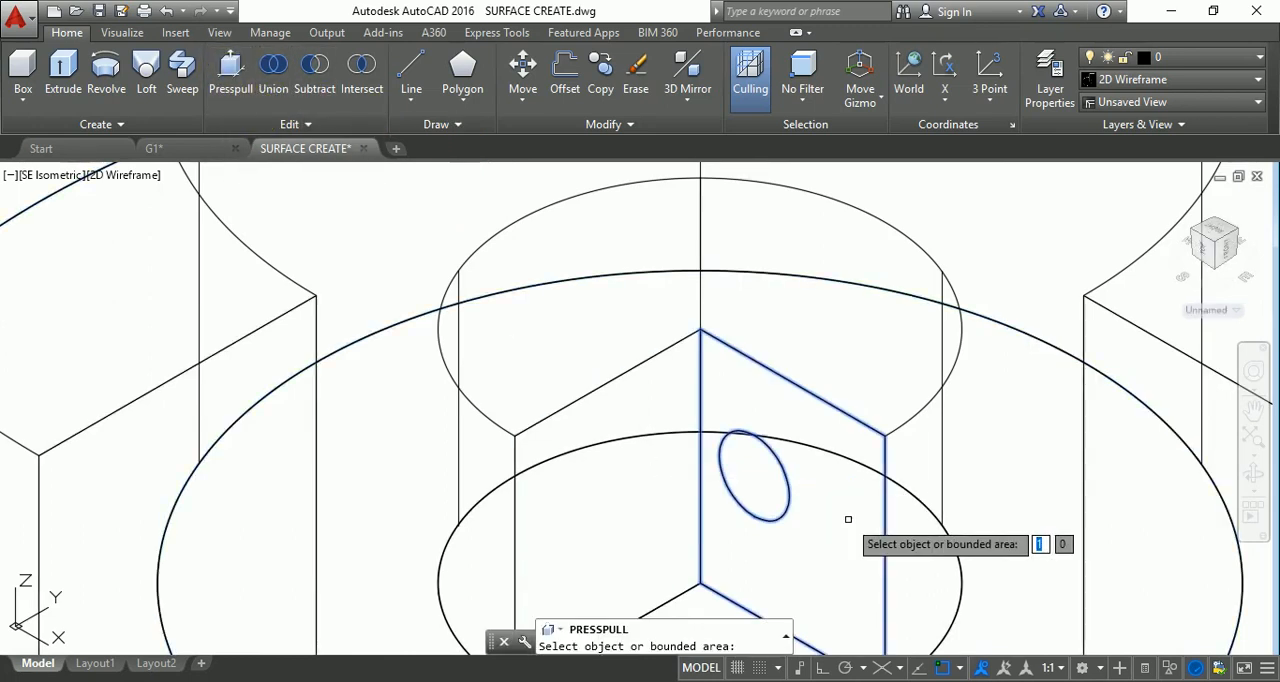
left_click(790, 485)
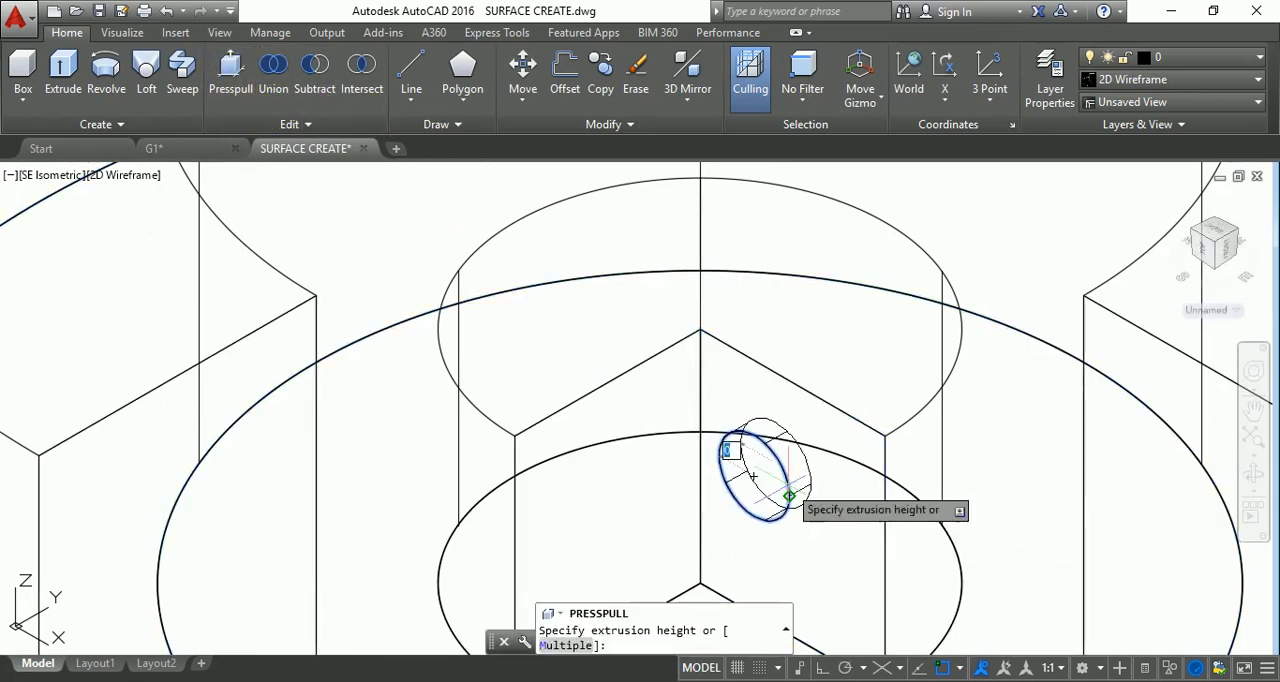
scroll(950, 390, "down", 5)
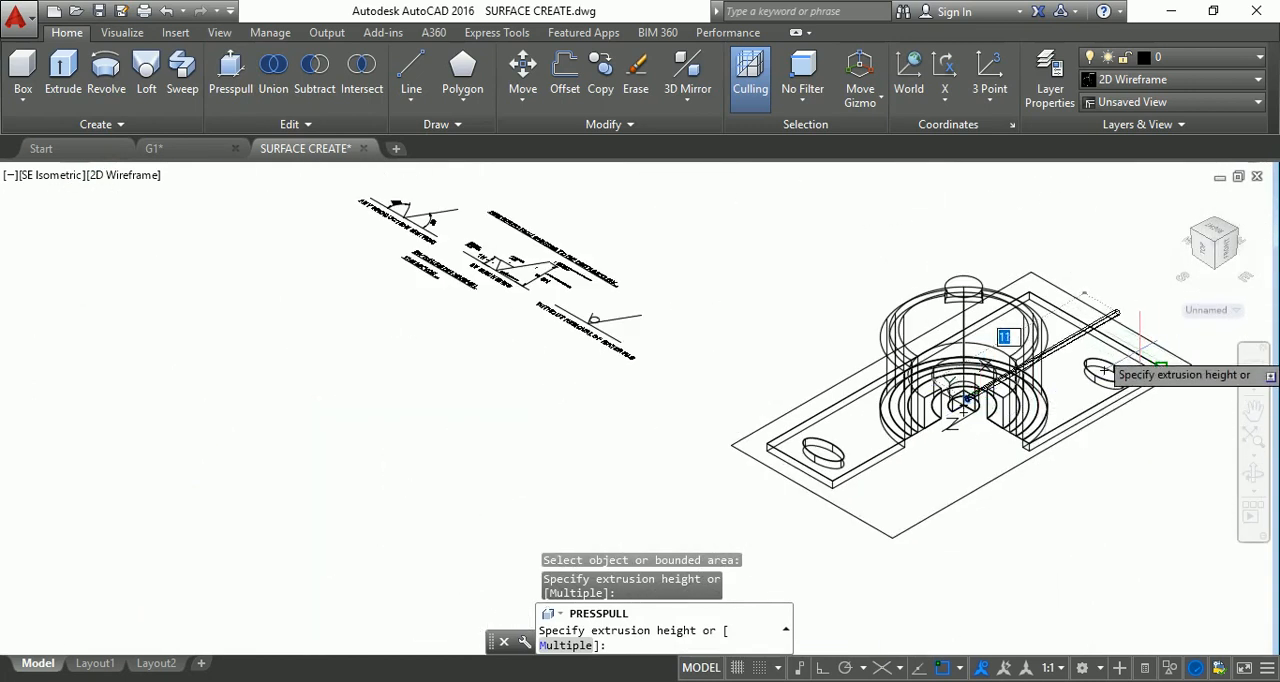
left_click(1103, 370)
scroll(1048, 415, "up", 5)
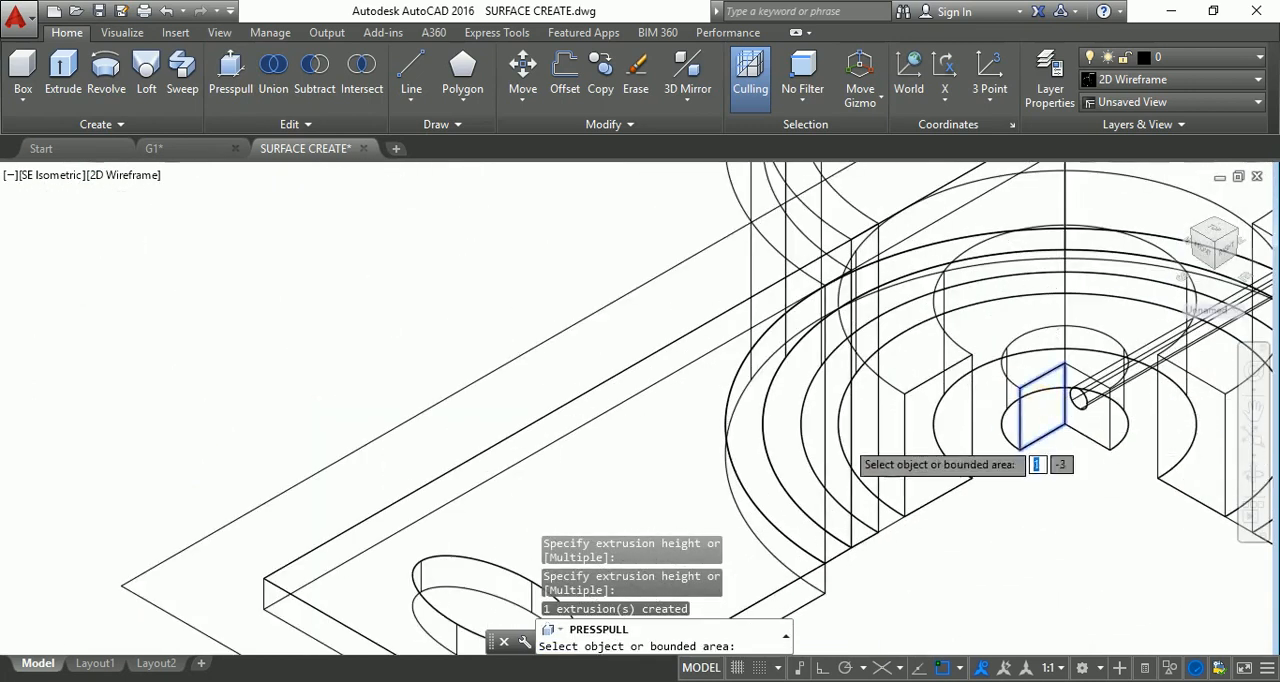
scroll(640, 466, "down", 4)
scroll(636, 466, "up", 5)
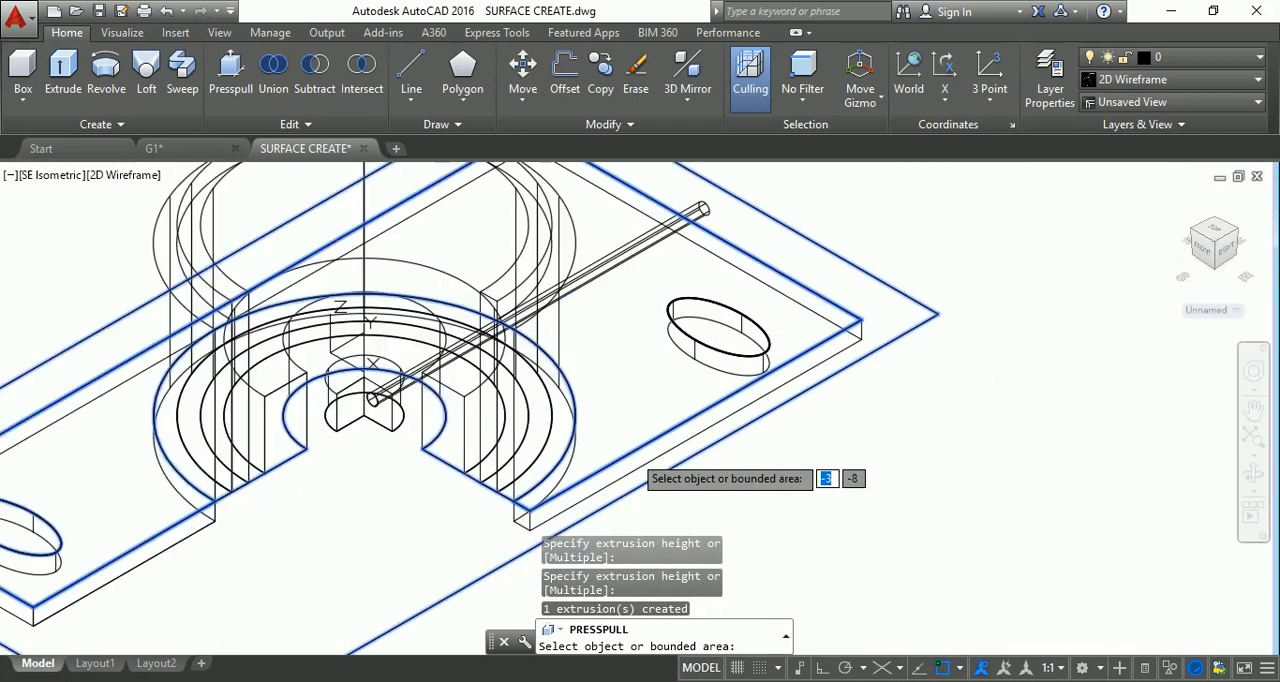
key("Escape")
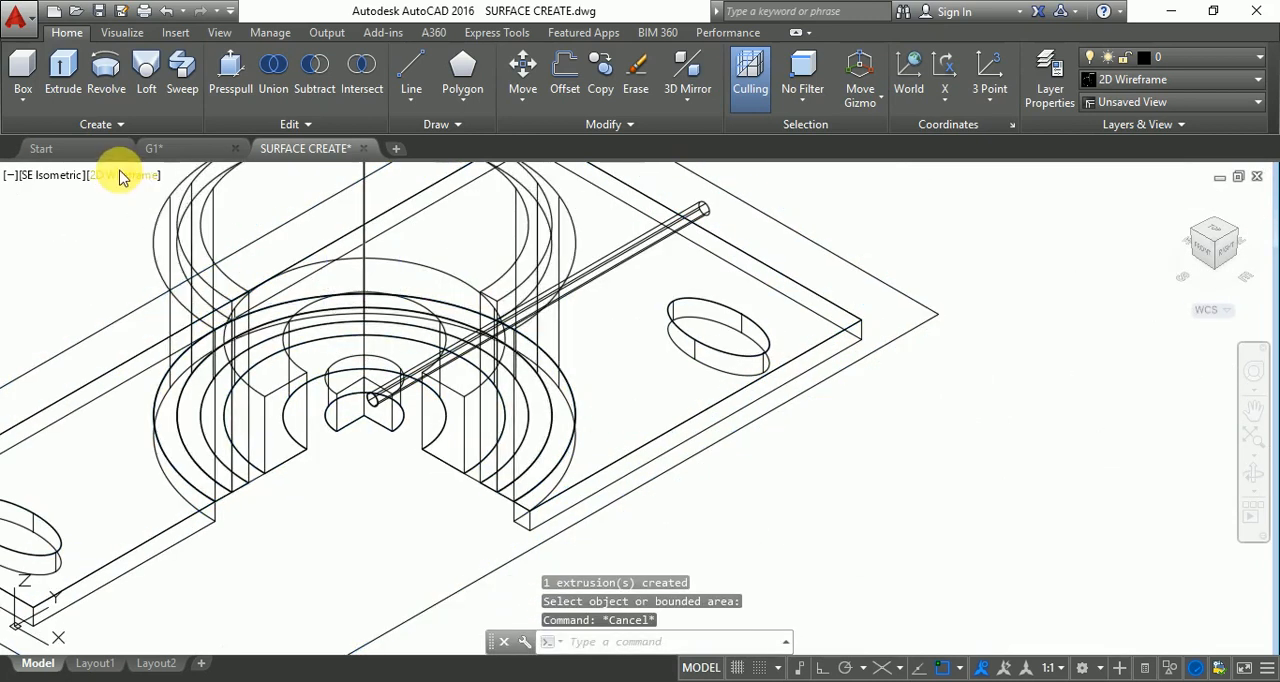
Display the model in the Realistic visual style and inspect the rod passing through the cylinders.
left_click(119, 177)
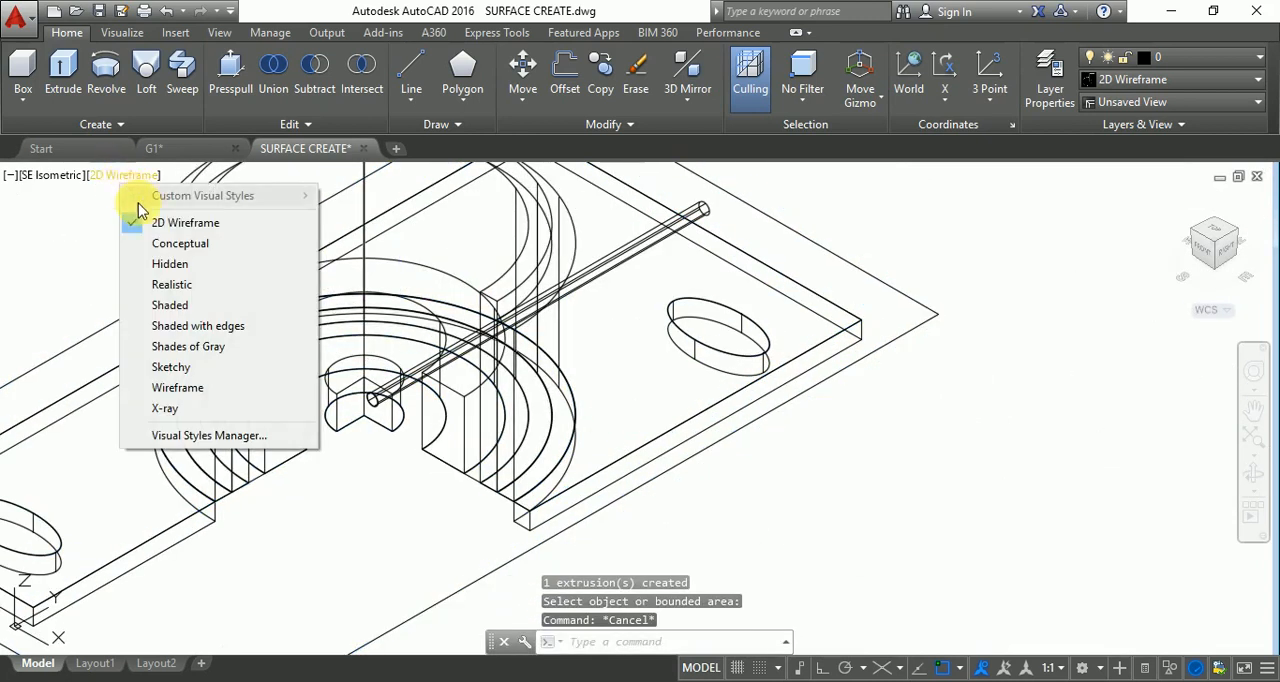
left_click(170, 285)
scroll(430, 443, "up", 4)
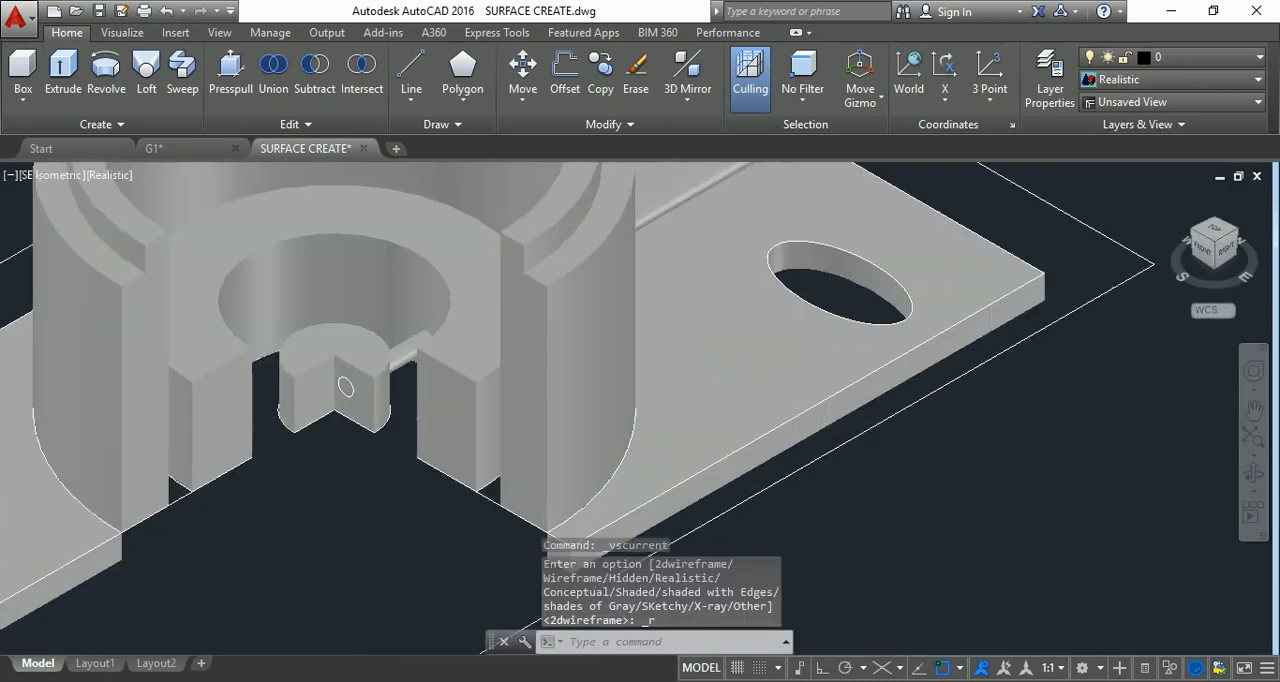
scroll(377, 378, "down", 6)
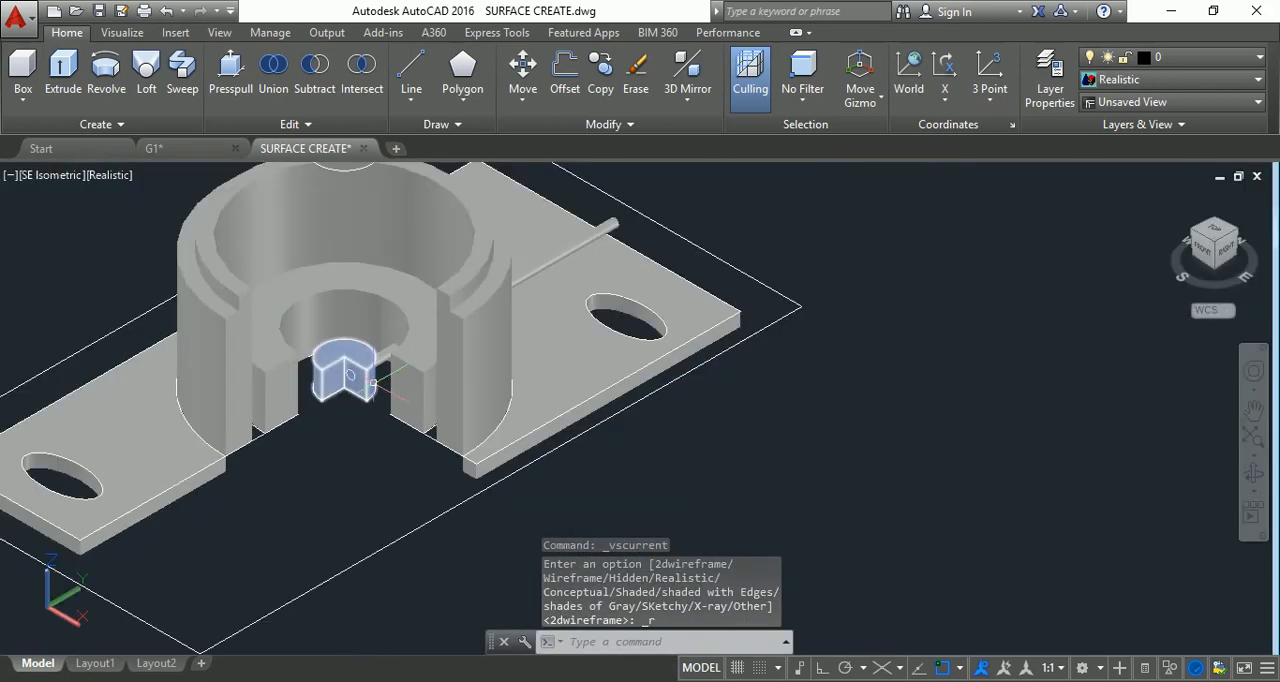
scroll(555, 323, "up", 2)
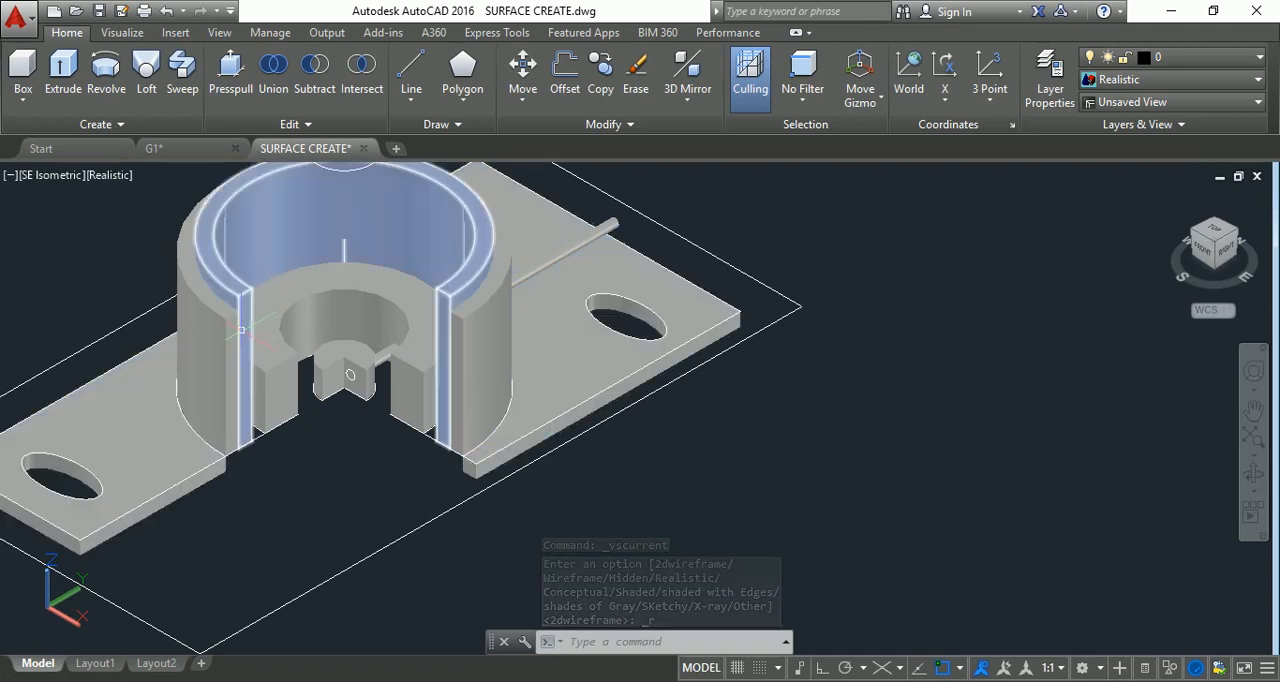
Subtract the long rod from the concentric cylinder bodies and the small central cylinder.
left_click(320, 70)
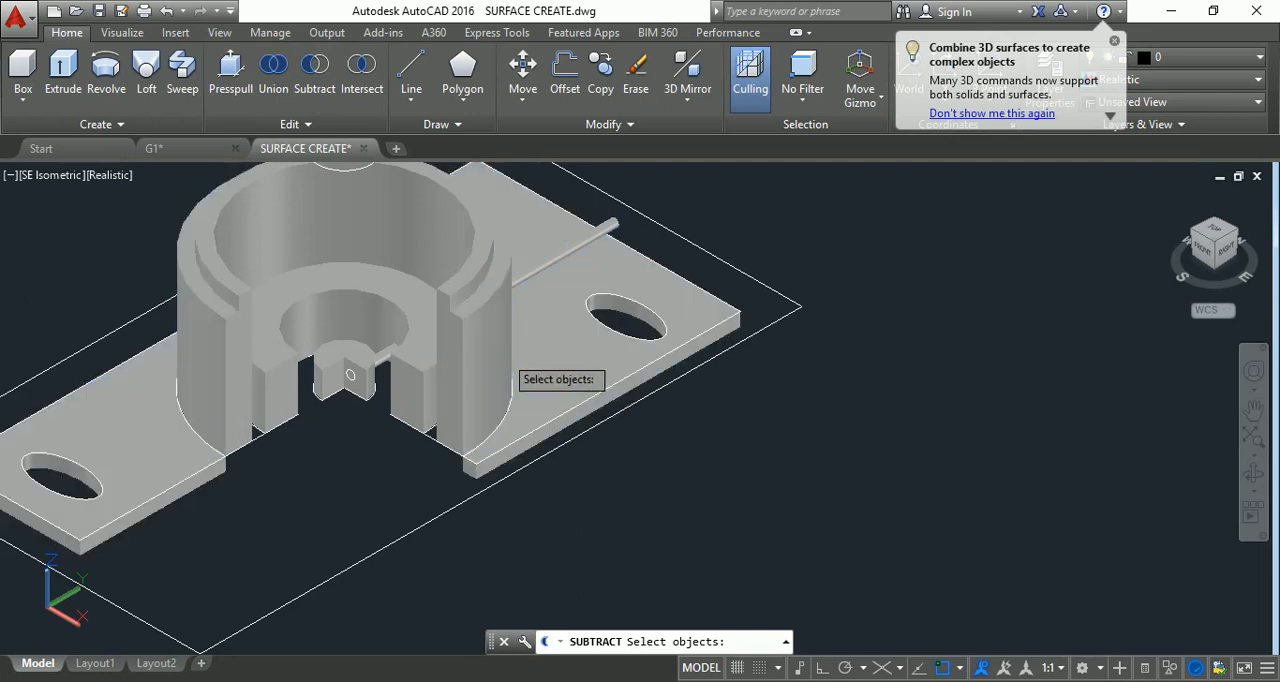
left_click(439, 349)
left_click(439, 349)
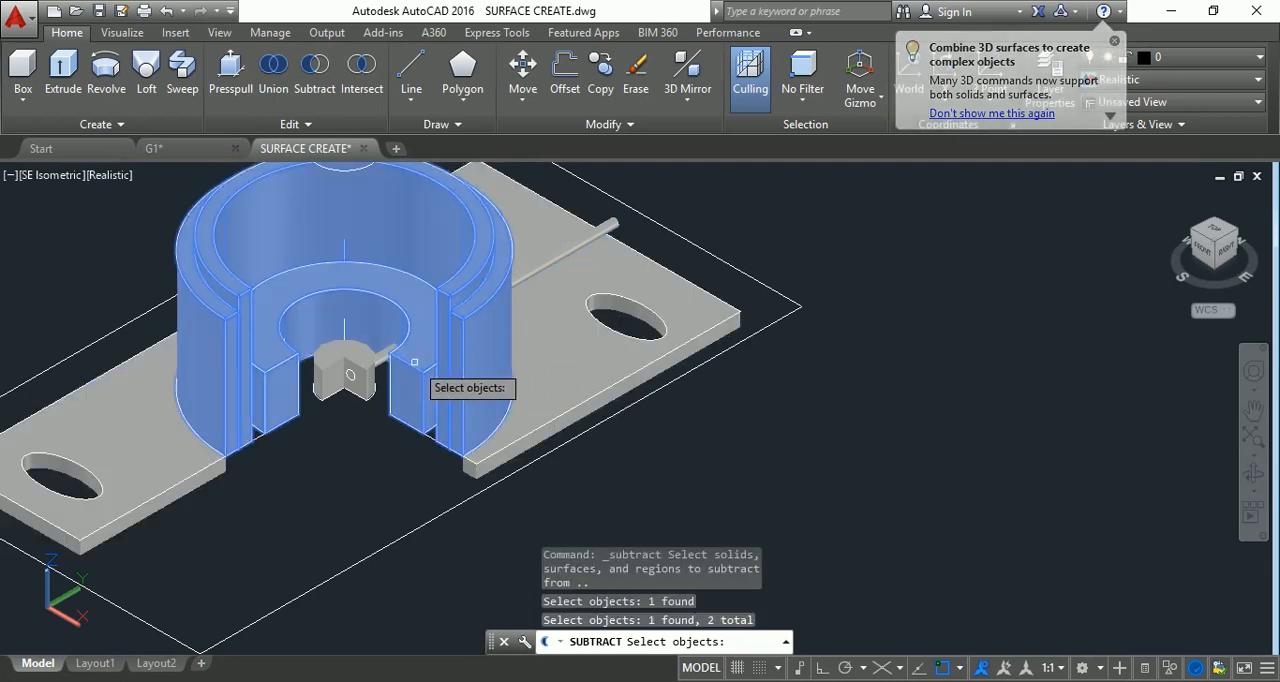
left_click(352, 372)
left_click(353, 371)
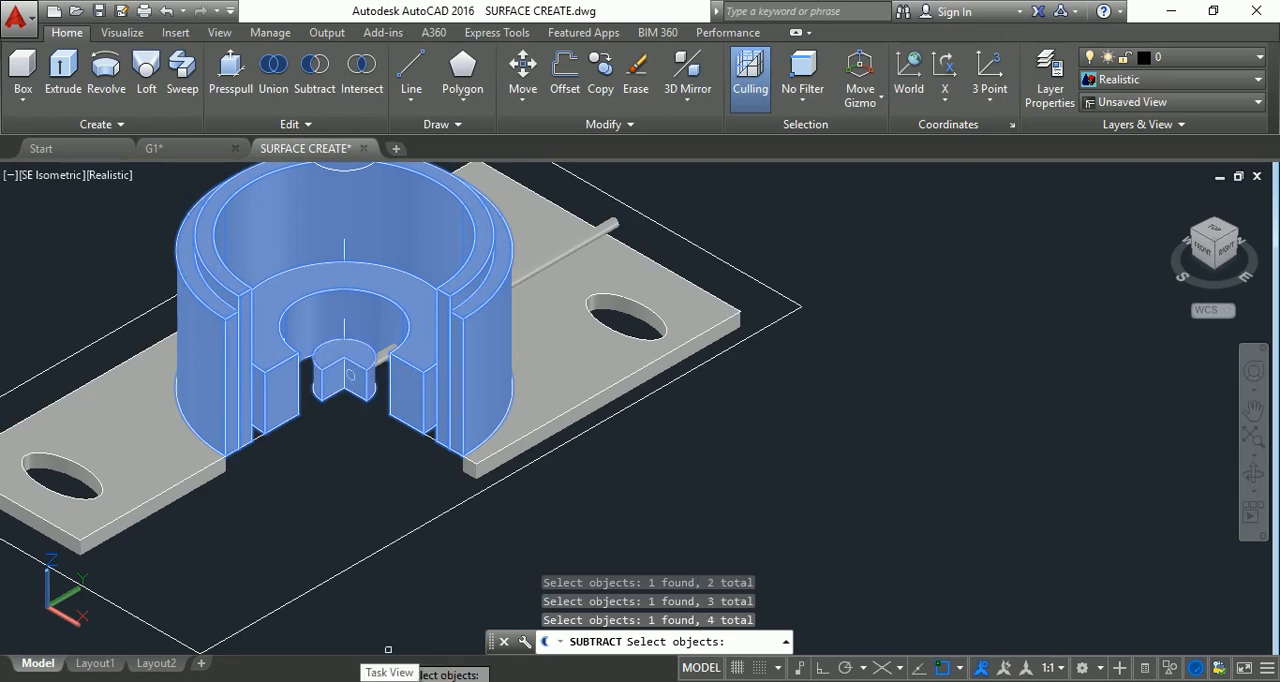
key("Return")
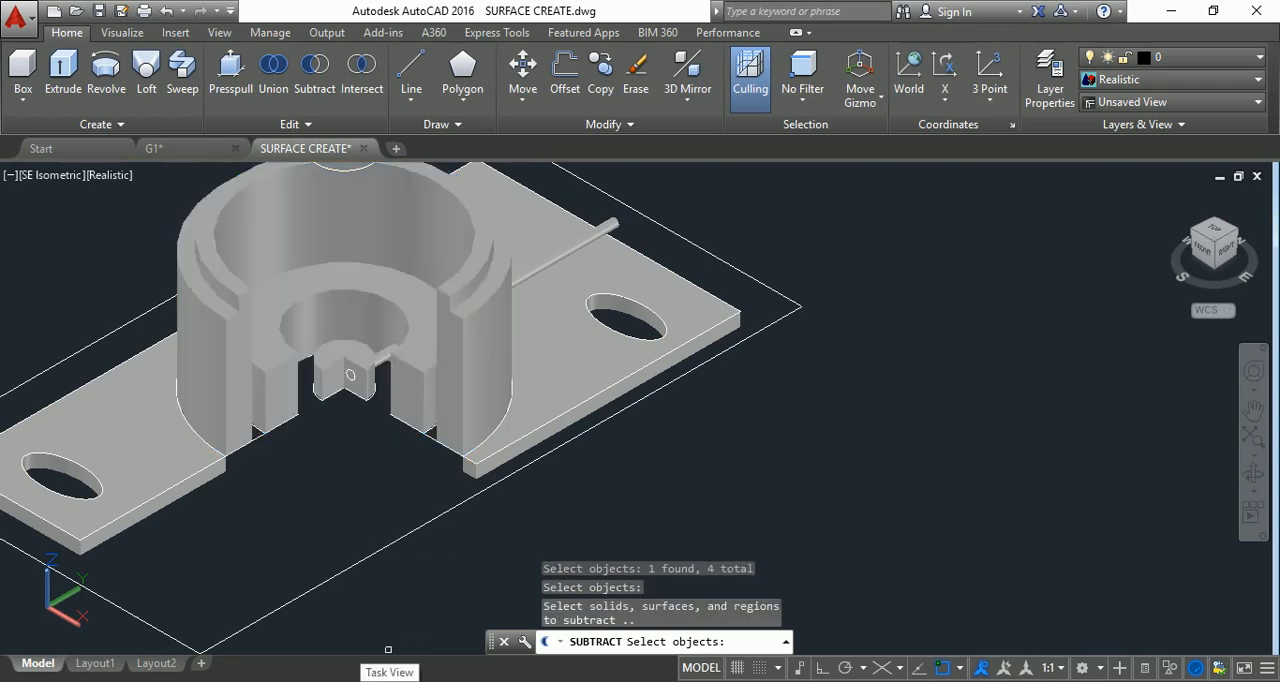
left_click(537, 271)
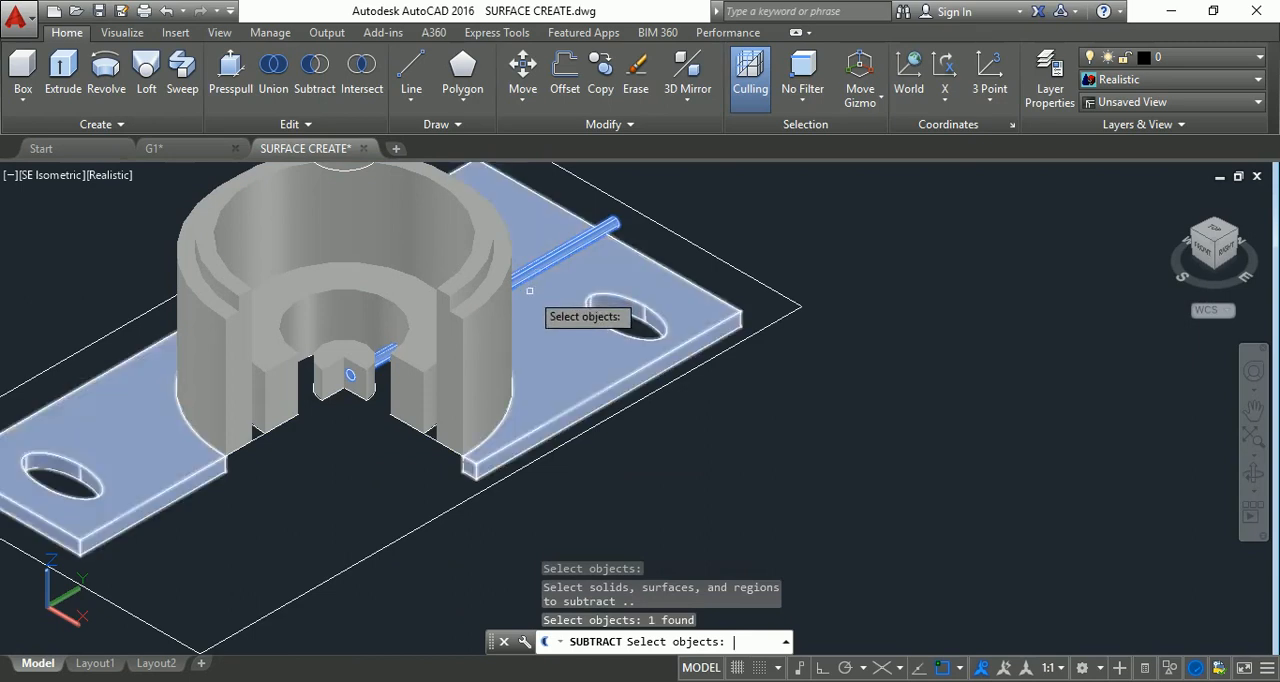
key("Return")
key("Escape")
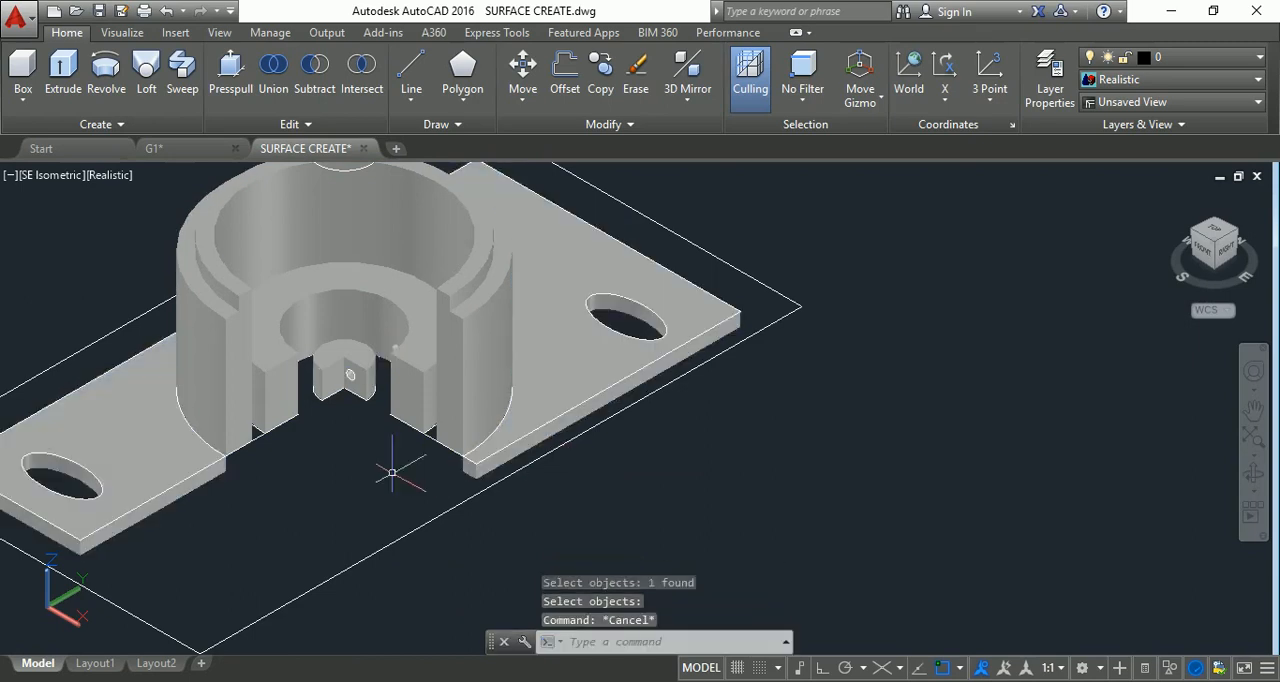
key("Escape")
Examine the drilled hole through the small central cylinder and the surrounding walls, orbiting the model from several angles.
scroll(391, 466, "up", 5)
scroll(386, 341, "up", 2)
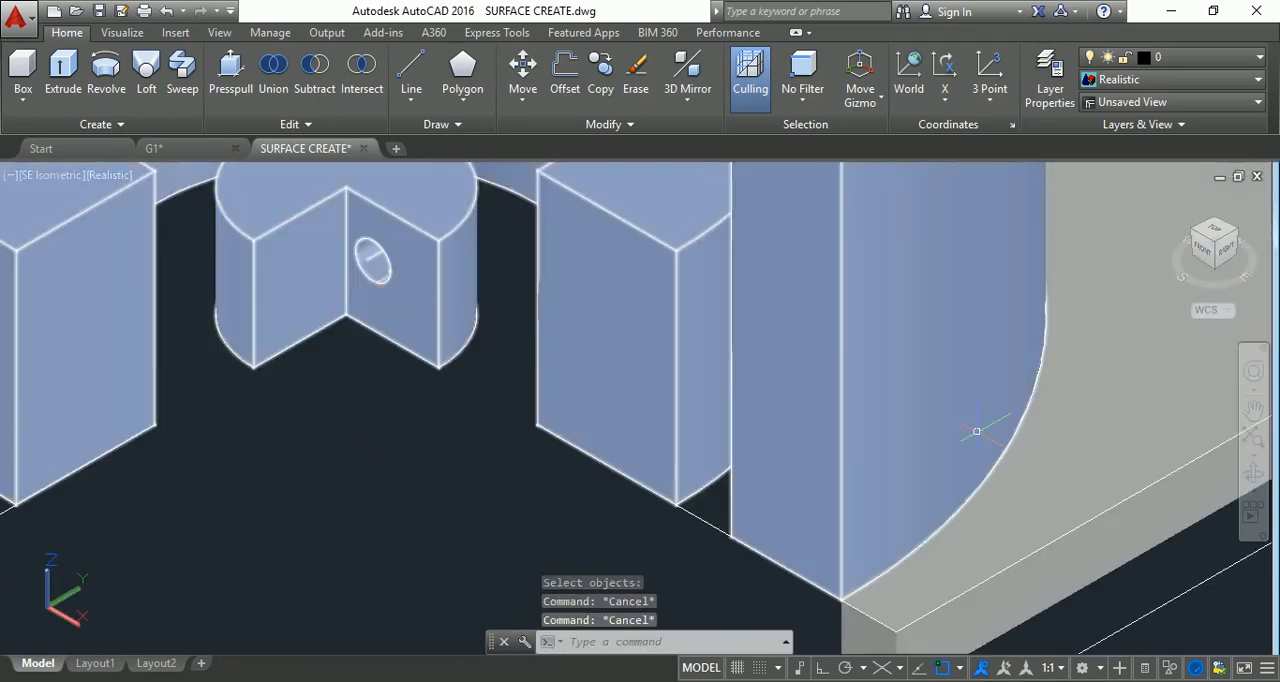
scroll(1113, 446, "down", 3)
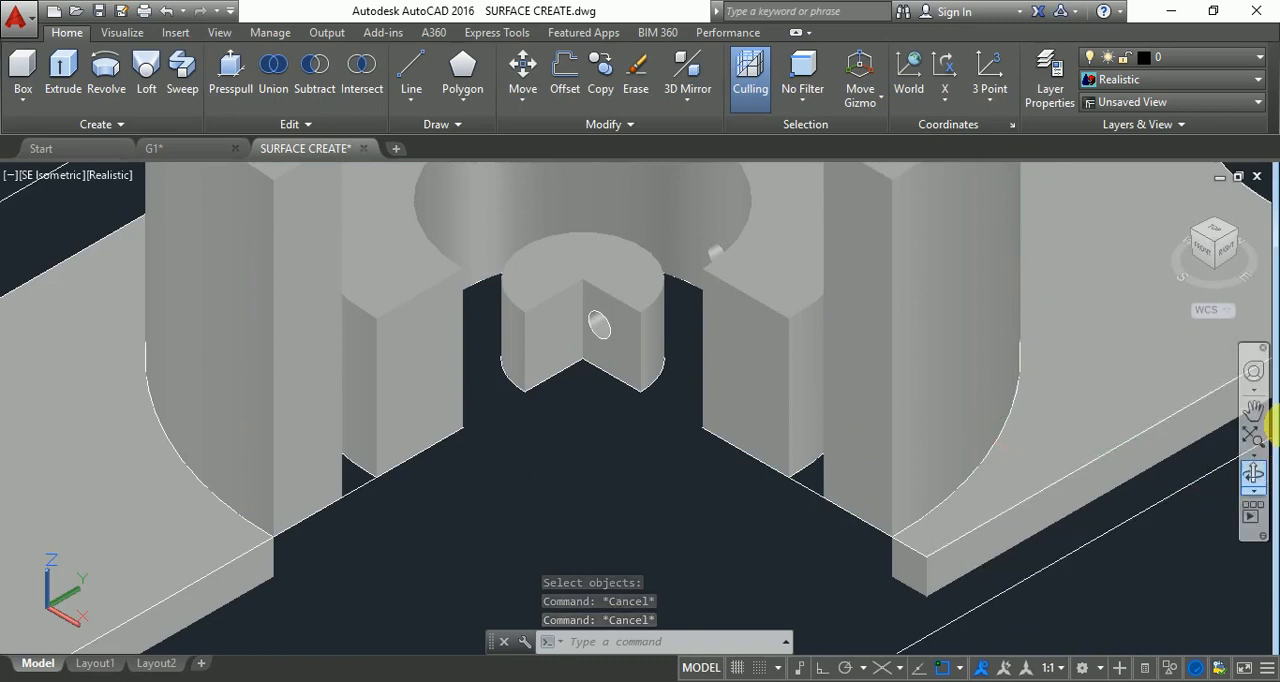
left_click(1254, 437)
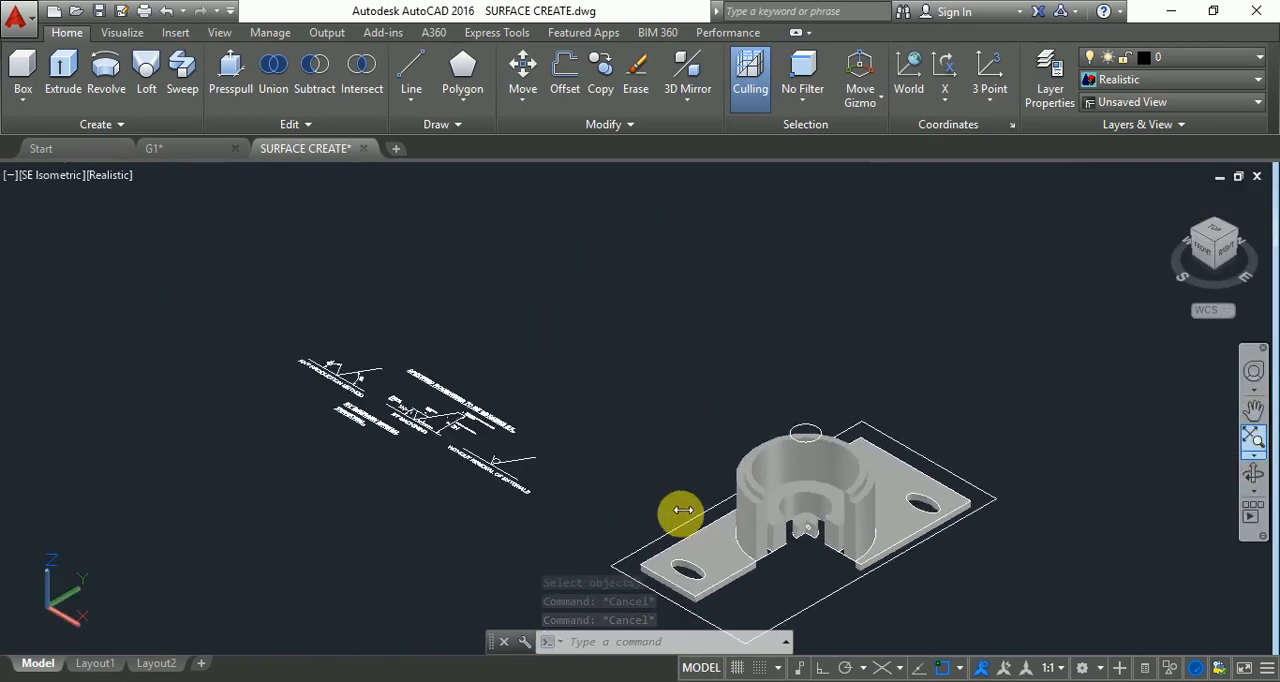
left_click(1253, 473)
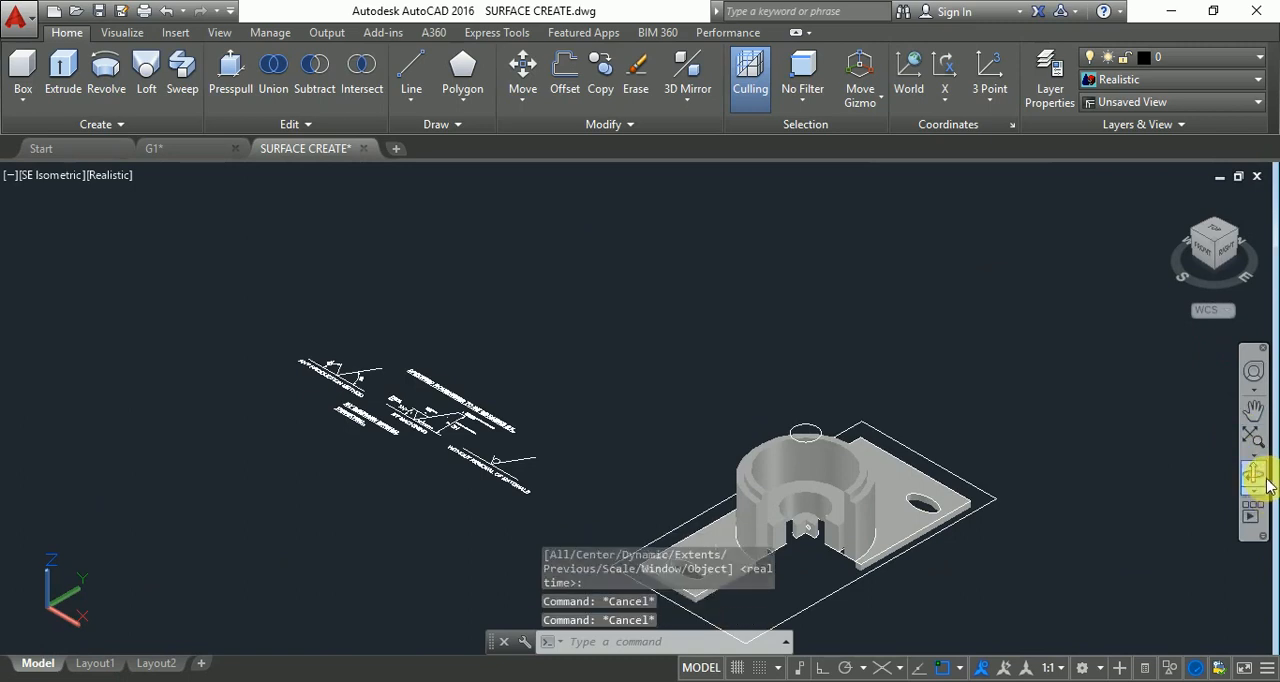
scroll(828, 604, "up", 10)
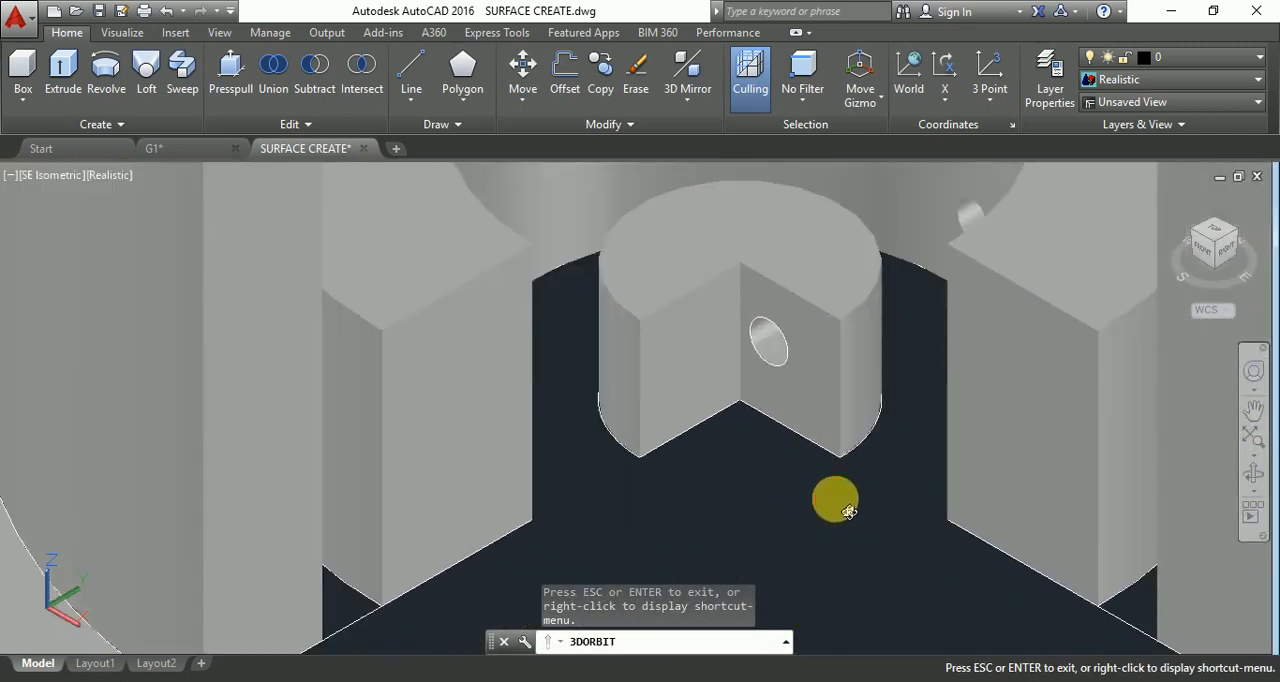
left_click_drag(848, 511, 849, 551)
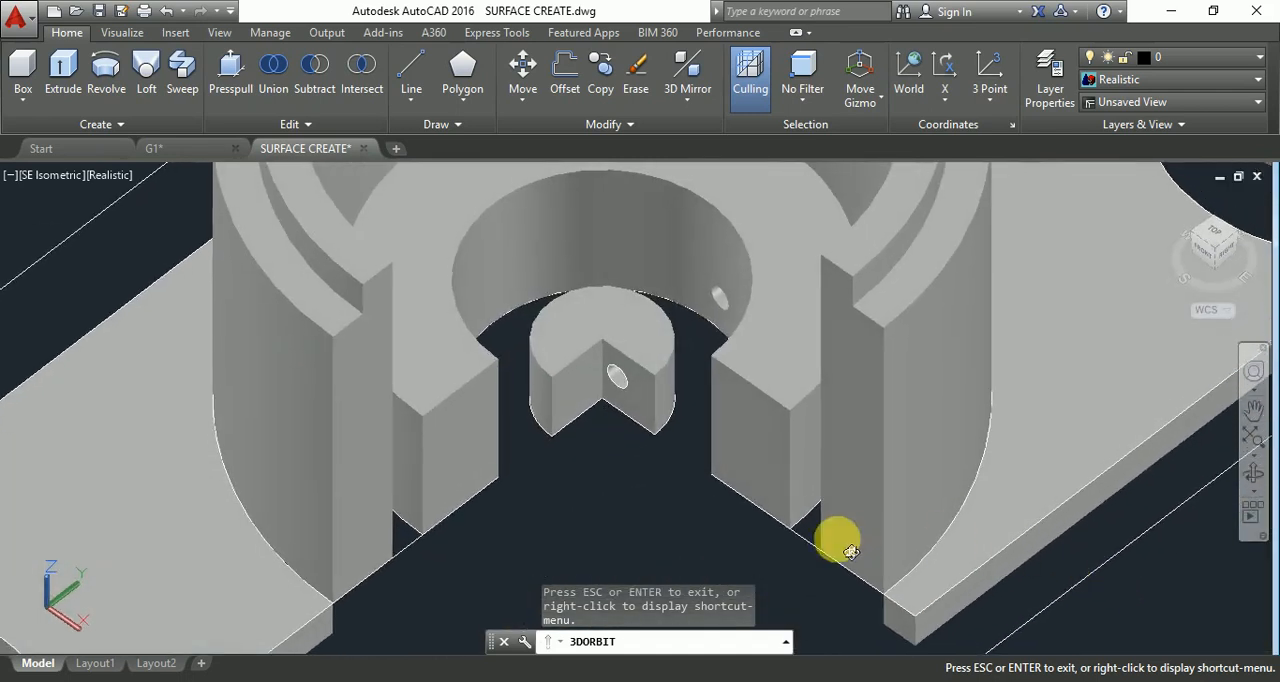
scroll(650, 456, "down", 3)
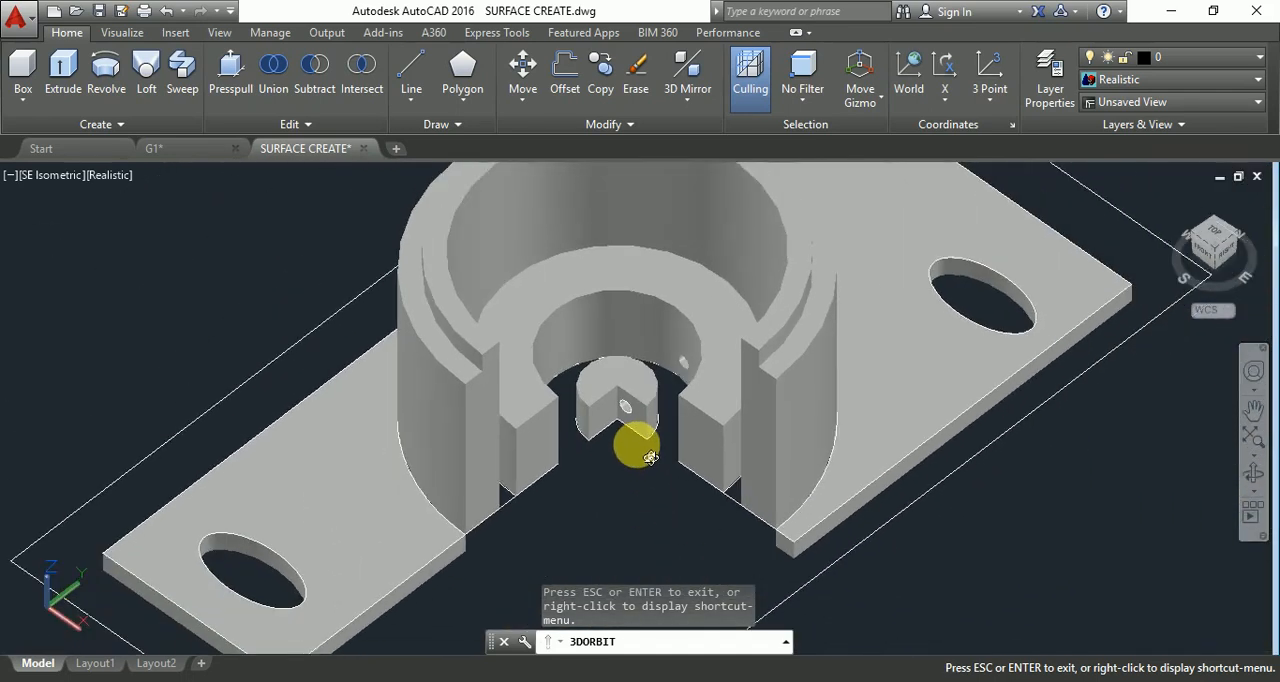
scroll(650, 458, "down", 1)
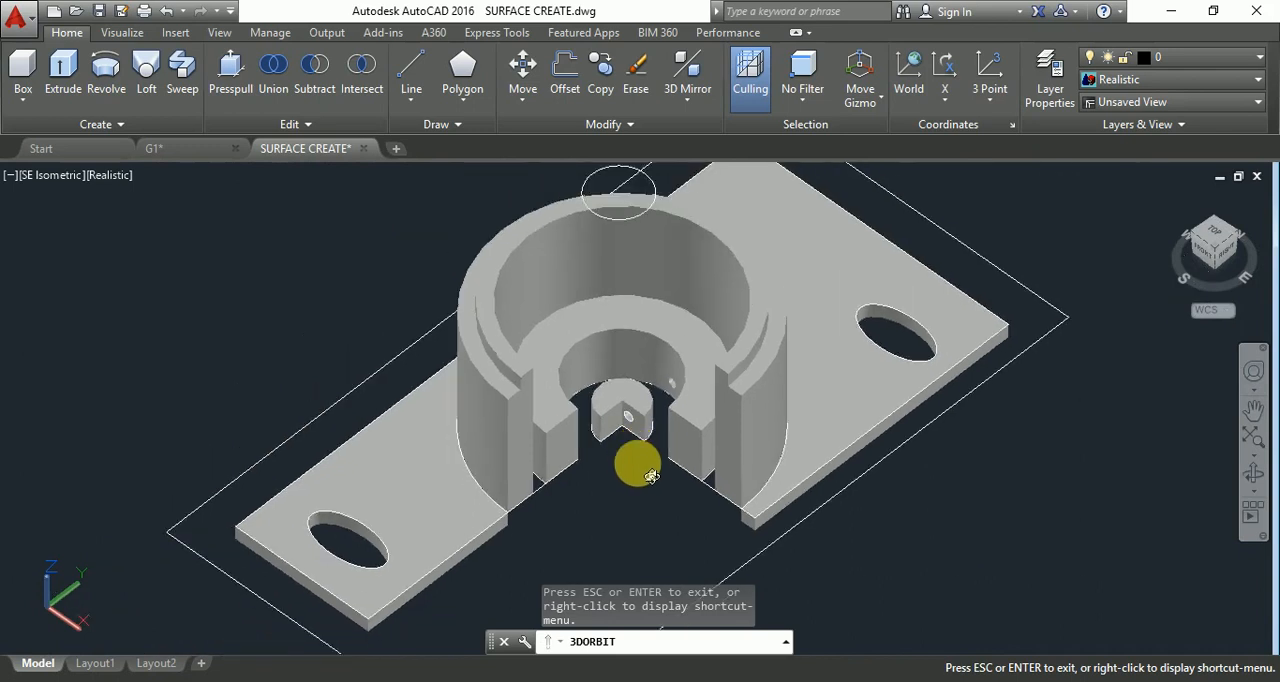